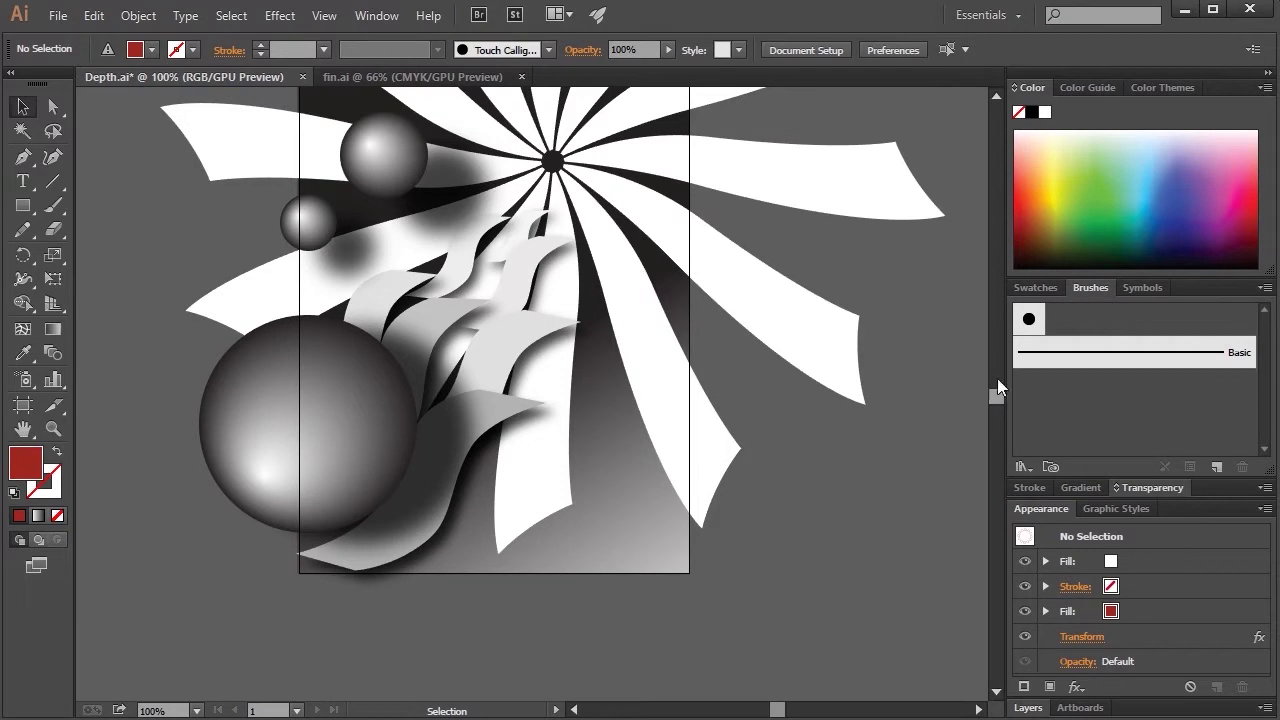
# - Show the Layers list and expand Layer 1 to view its paths and sublayer
pyautogui.click(996, 96)
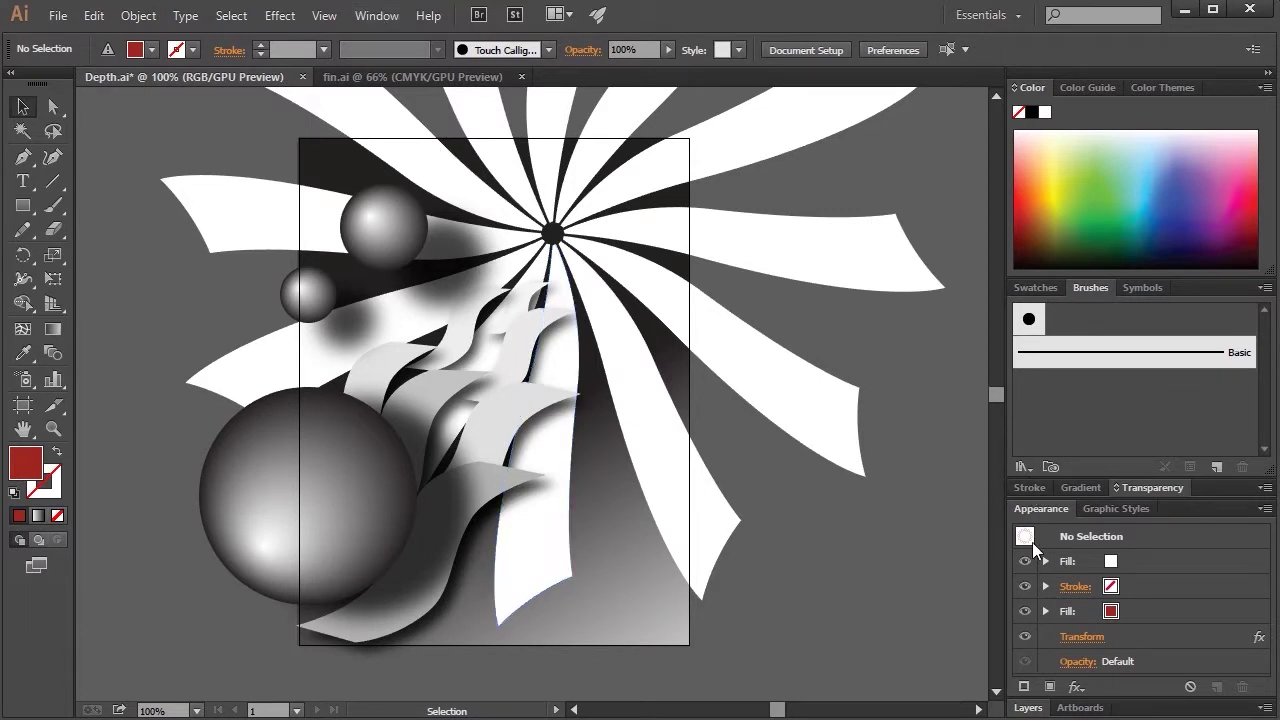
pyautogui.click(1034, 708)
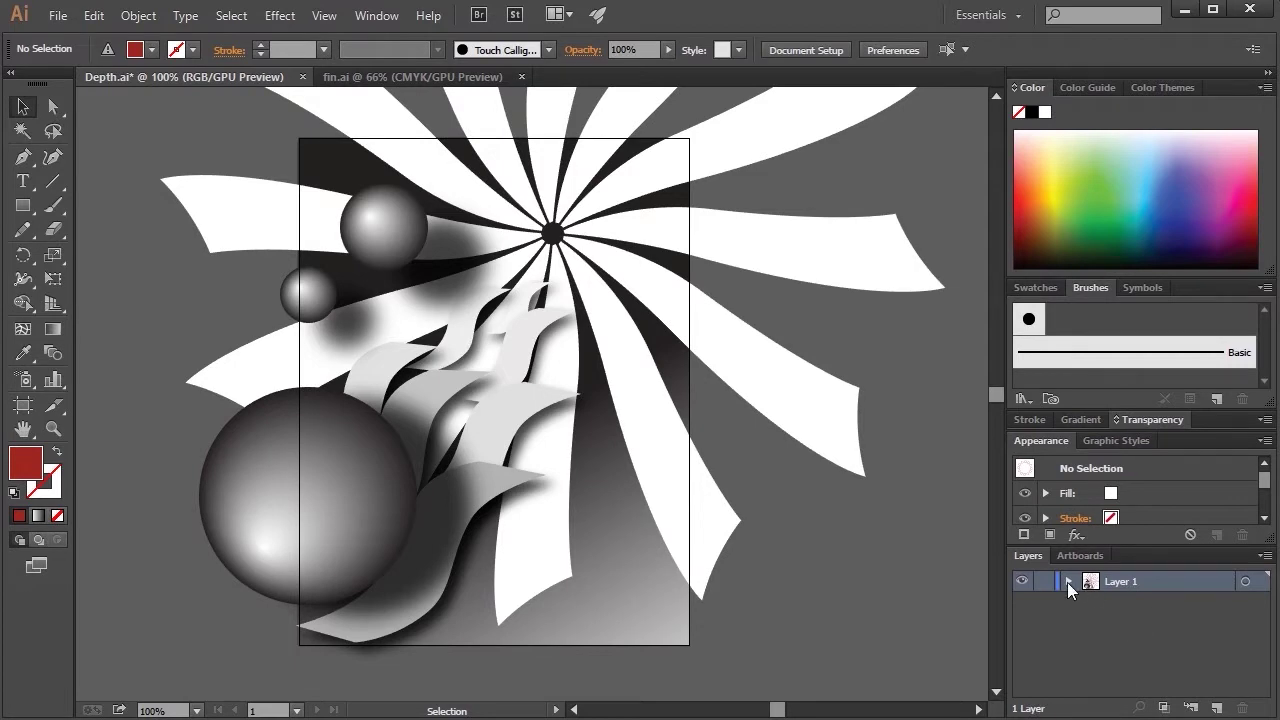
pyautogui.click(1068, 582)
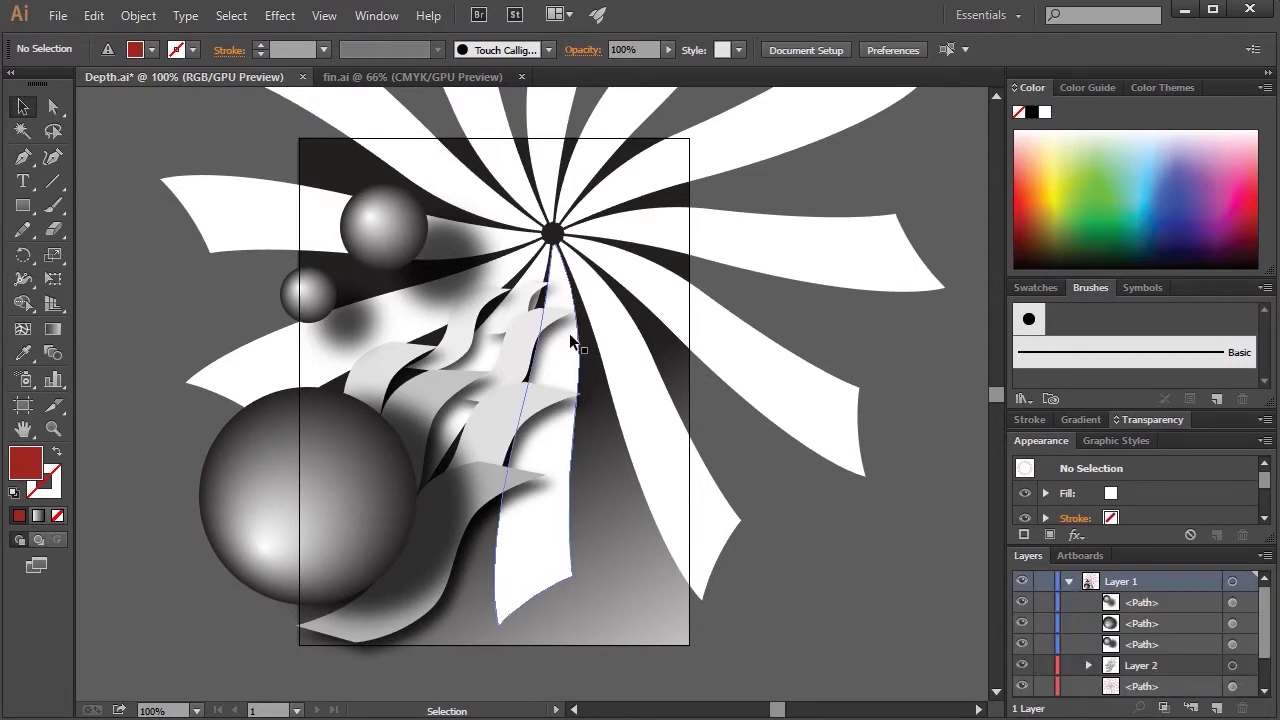
# - Open the Navigator and toggle View Artboard Contents Only off and back on
pyautogui.click(365, 17)
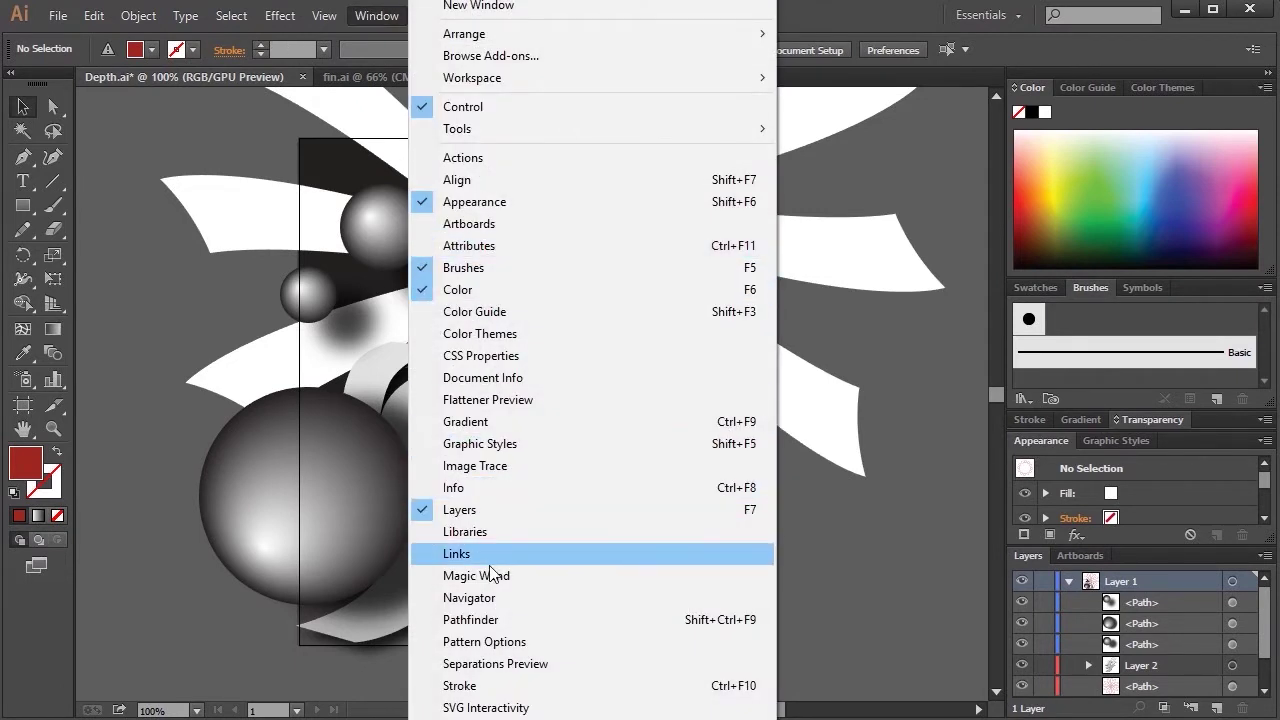
pyautogui.click(480, 606)
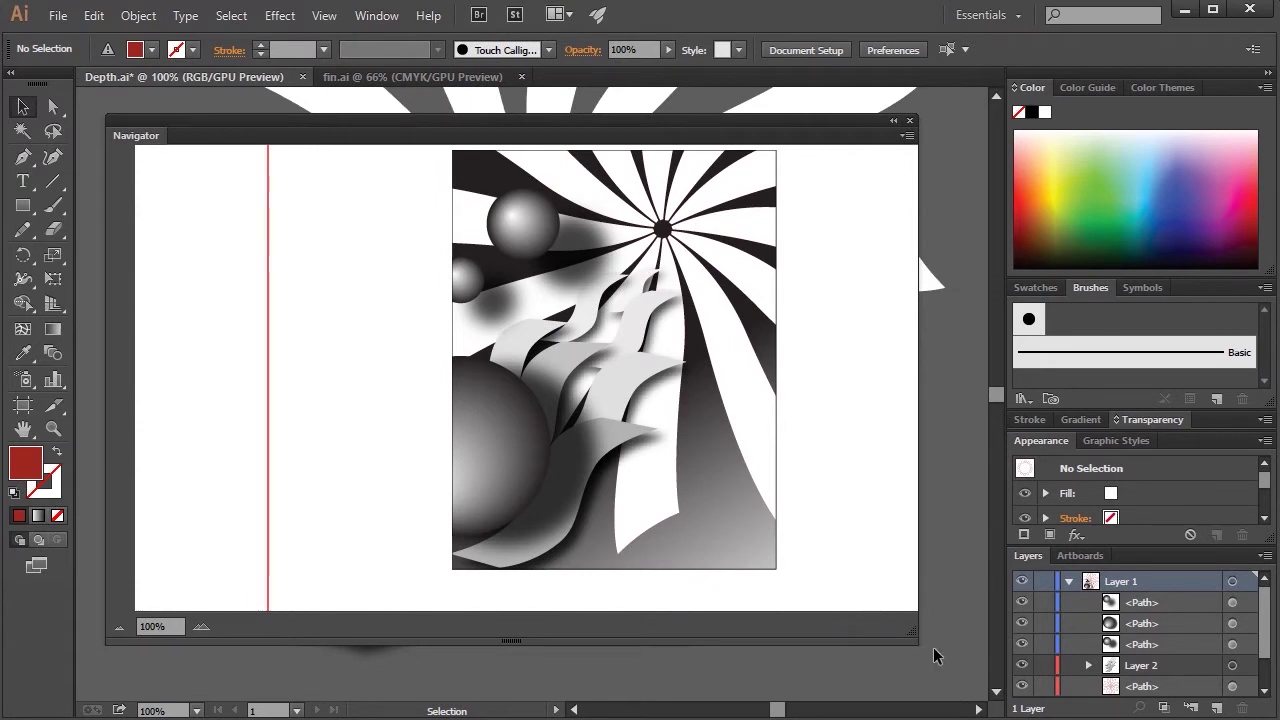
pyautogui.click(908, 136)
pyautogui.click(942, 143)
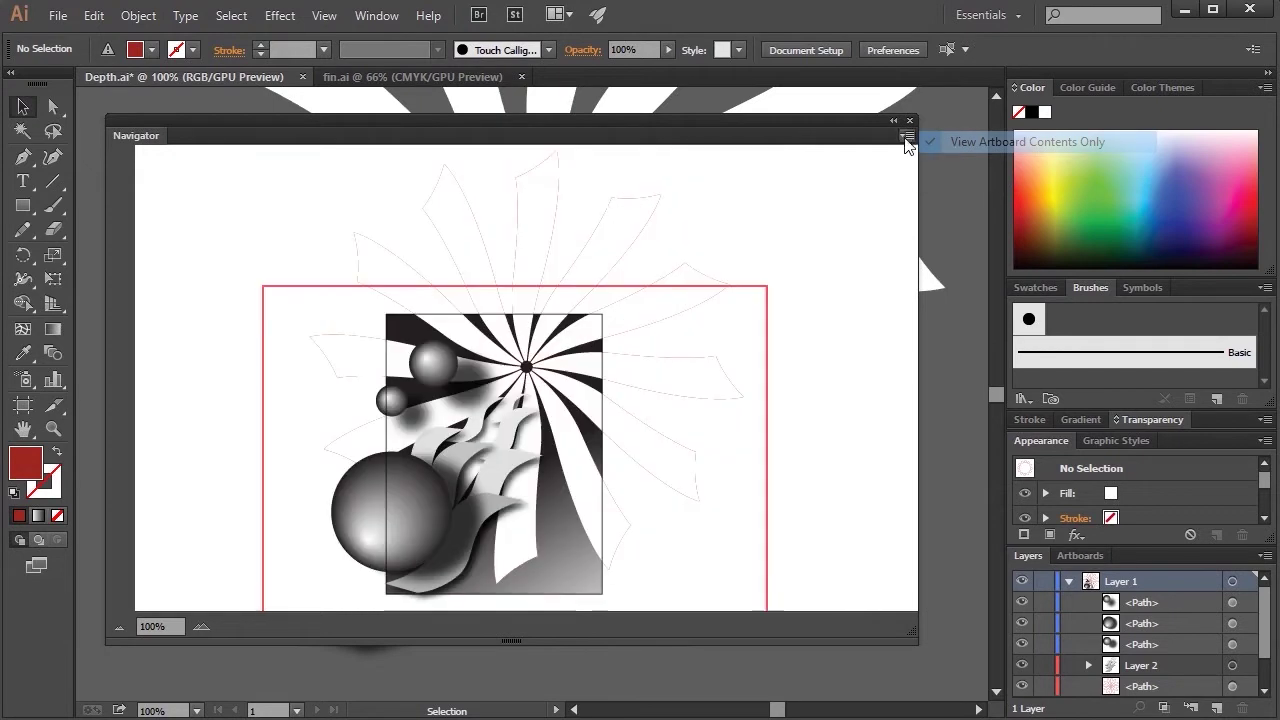
pyautogui.click(907, 138)
pyautogui.click(949, 143)
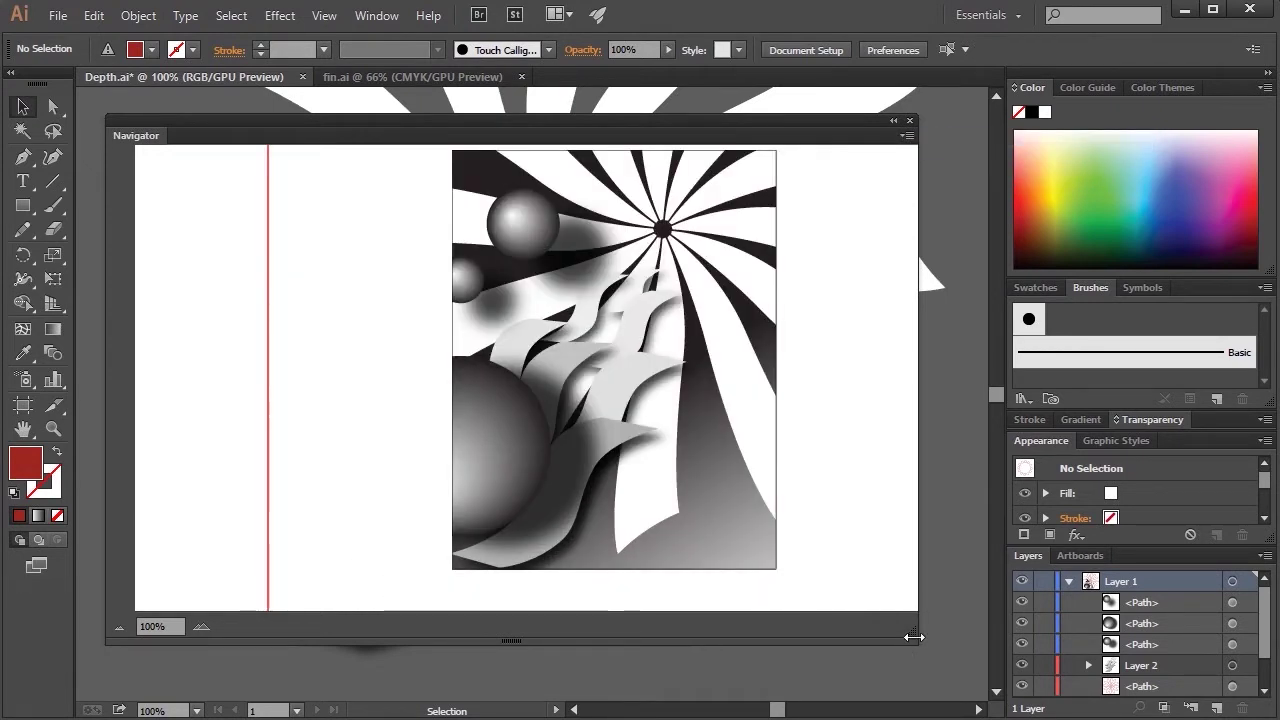
# - Shrink and re-enlarge the Navigator to compare its preview size, and close it
pyautogui.moveTo(905, 636); pyautogui.dragTo(266, 308)
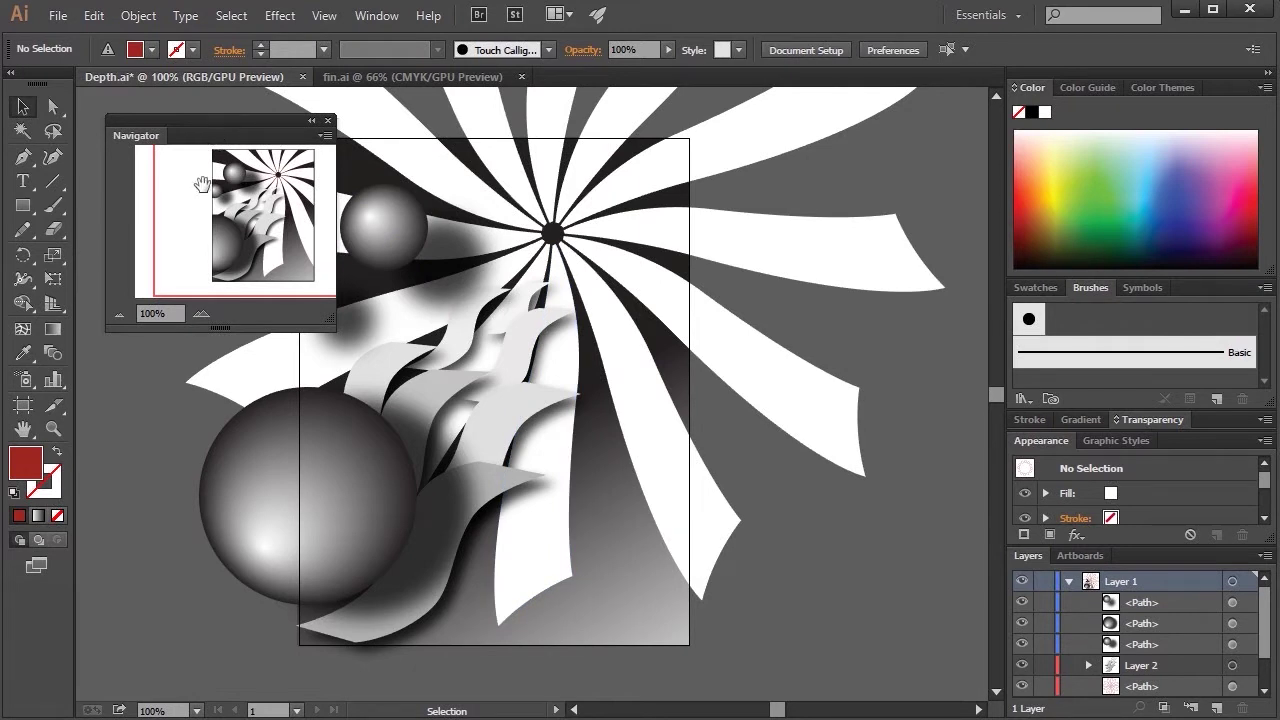
pyautogui.moveTo(332, 323); pyautogui.dragTo(962, 664)
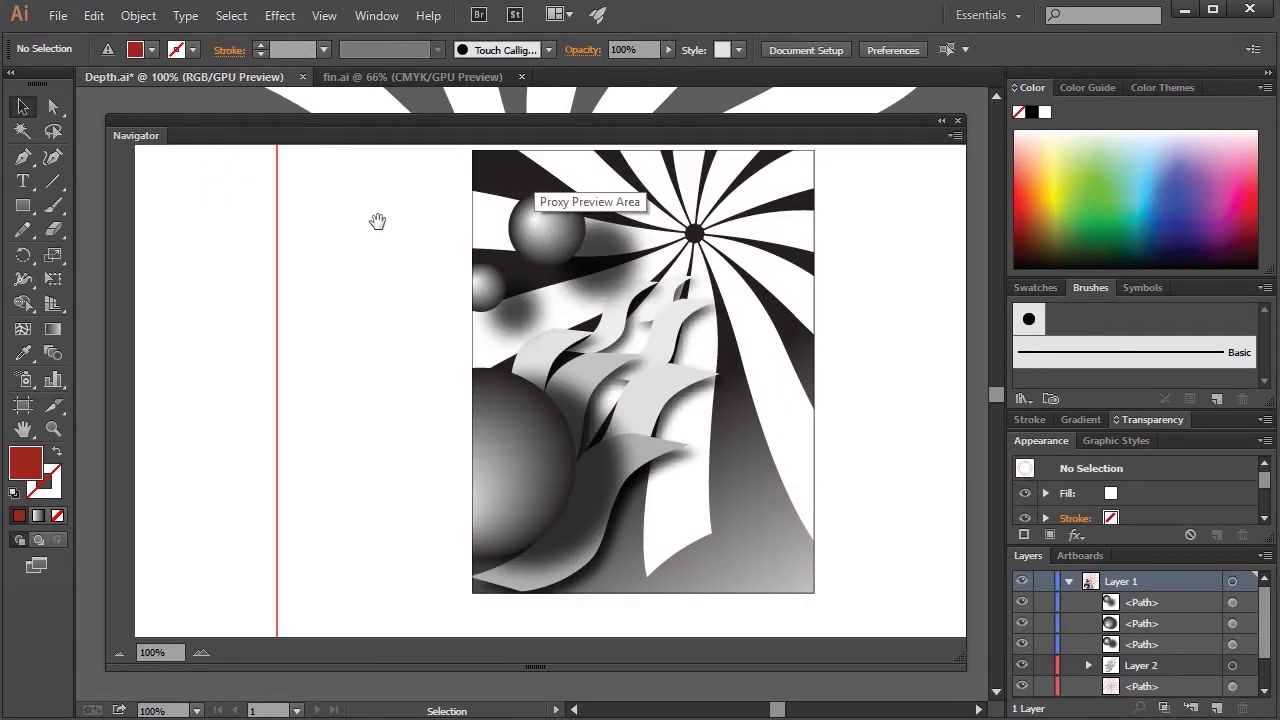
pyautogui.click(957, 122)
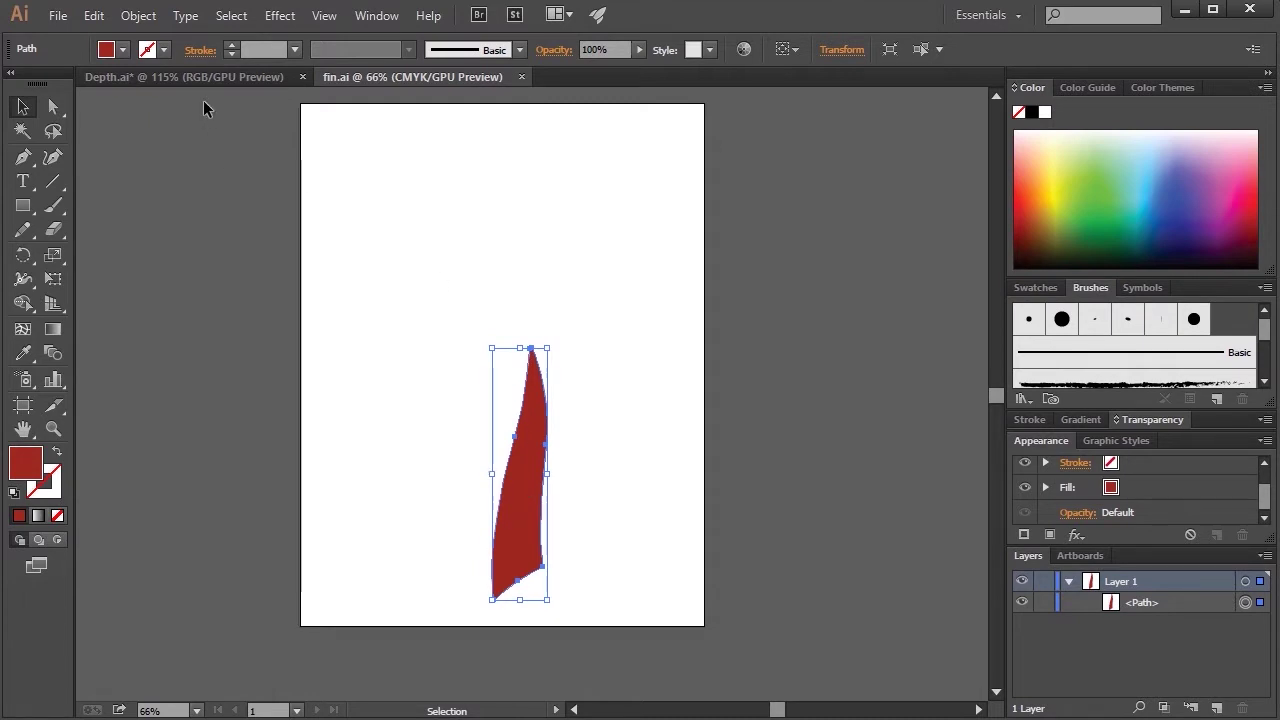
# - Move the red fin slightly down and to the left in fin.ai, and rotate it about 1.21° around a point just above its tip
pyautogui.moveTo(526, 526)
pyautogui.mouseDown()
pyautogui.moveTo(540, 522)
pyautogui.moveTo(537, 535)
pyautogui.moveTo(524, 527)
pyautogui.mouseUp()
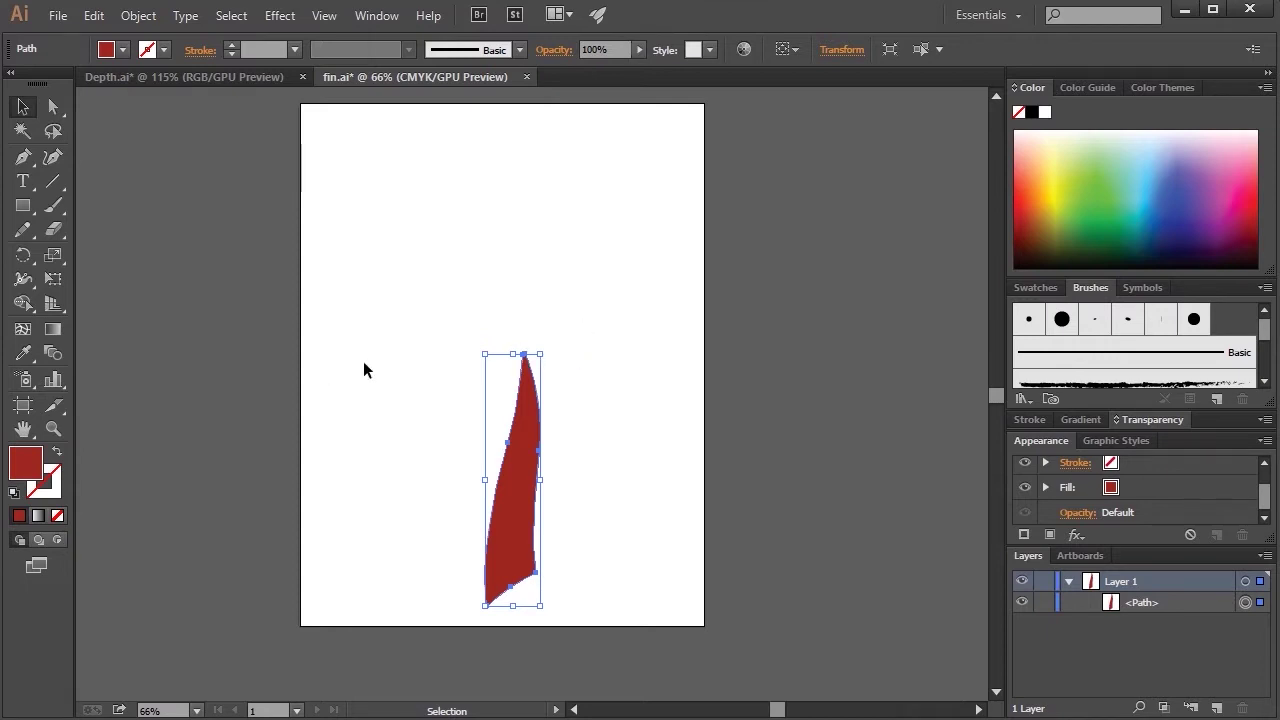
pyautogui.click(27, 260)
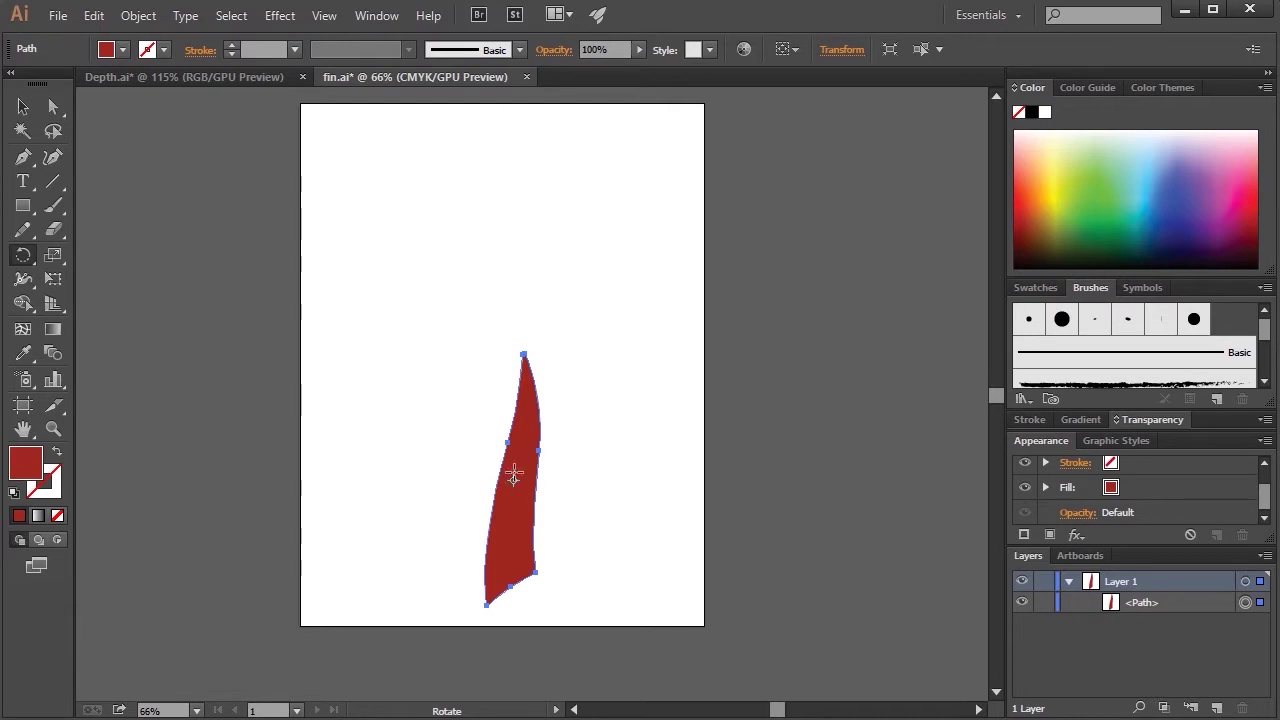
pyautogui.click(516, 325)
pyautogui.moveTo(528, 495); pyautogui.dragTo(519, 442)
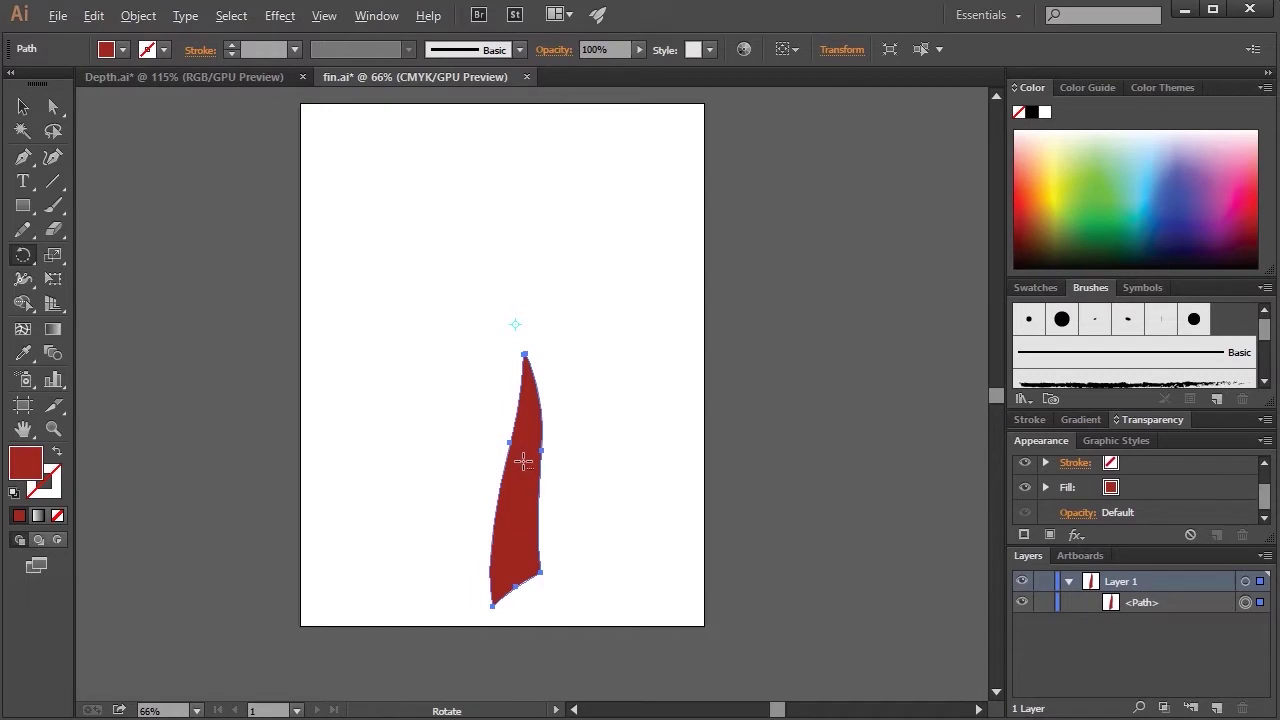
# - Try to build a fan by rotating successive copies of the red fin by eye around a point above its tip
pyautogui.keyDown('alt'); pyautogui.click(596, 427); pyautogui.keyUp('alt')
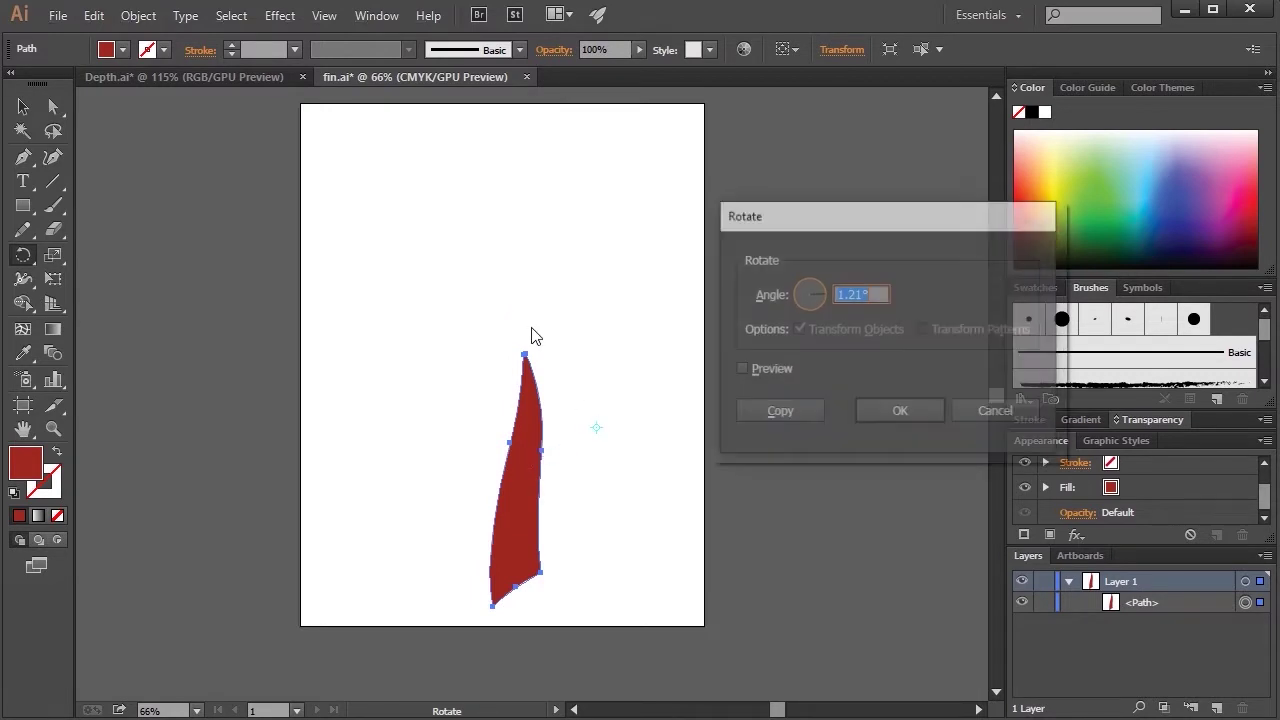
pyautogui.click(995, 412)
pyautogui.click(517, 330)
pyautogui.moveTo(531, 500); pyautogui.dragTo(669, 363)
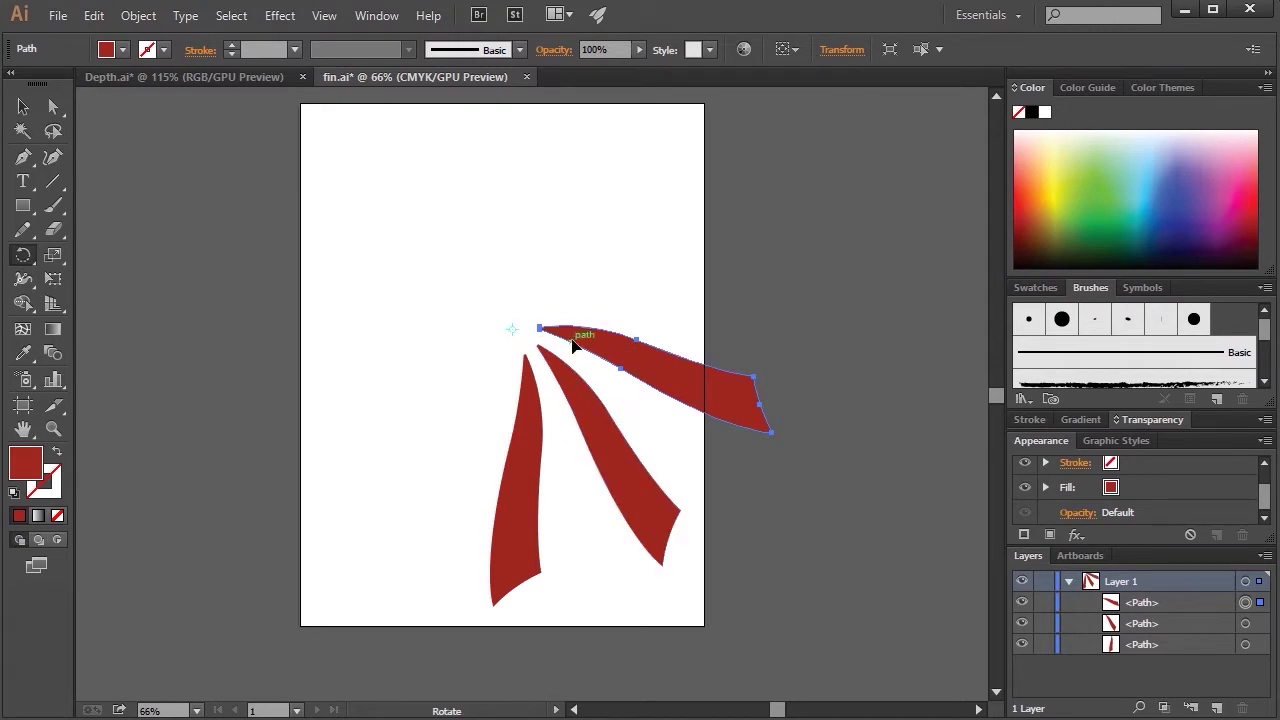
pyautogui.moveTo(617, 349); pyautogui.dragTo(625, 280)
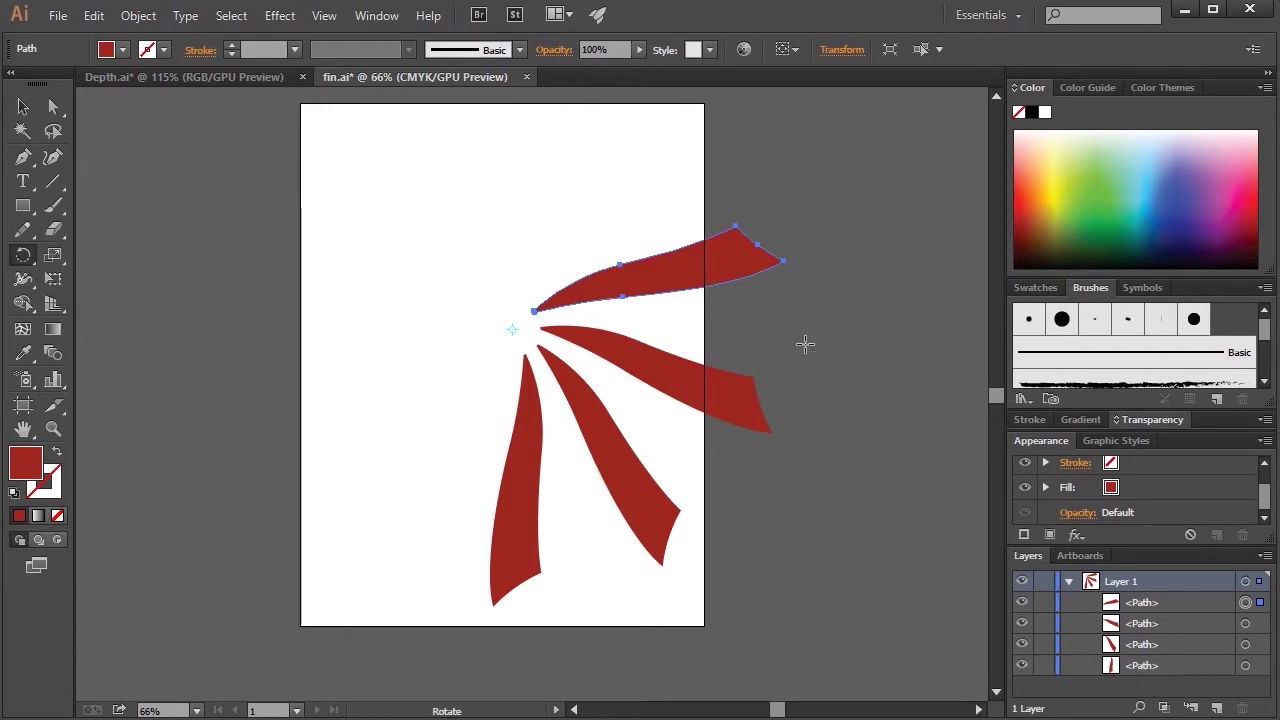
pyautogui.click(484, 303)
pyautogui.moveTo(654, 271); pyautogui.dragTo(586, 178)
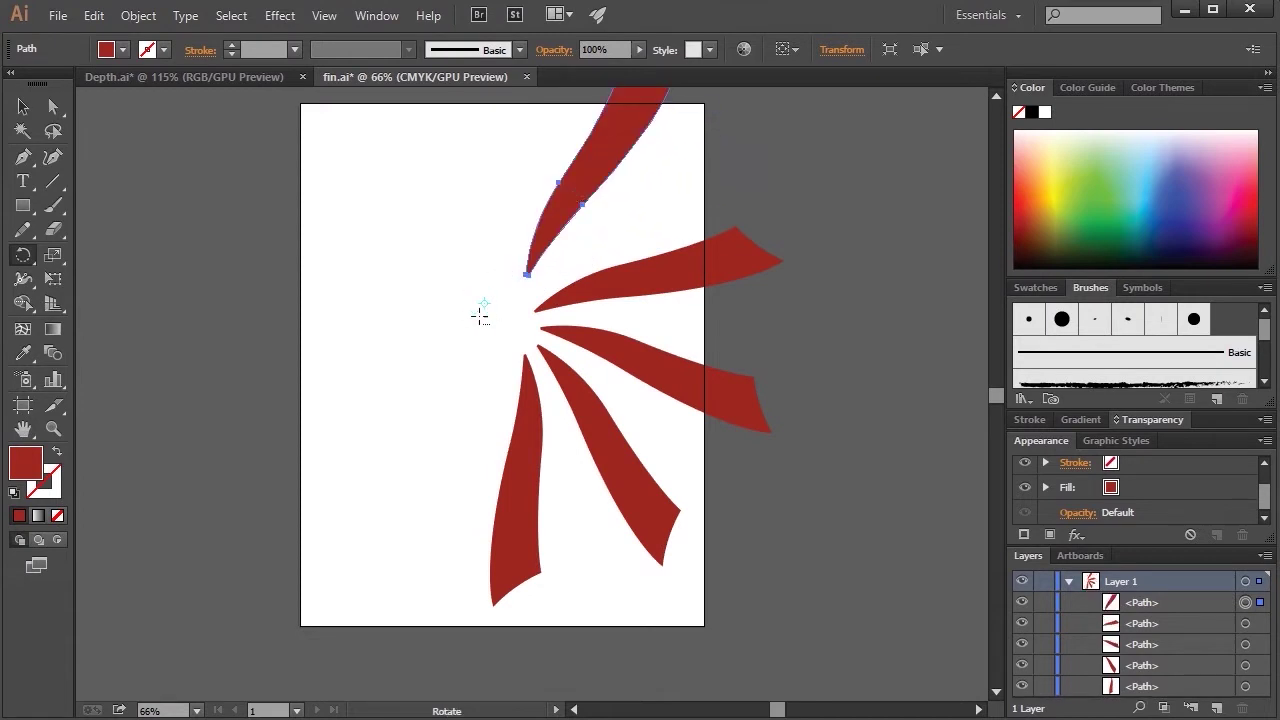
pyautogui.click(511, 321)
pyautogui.moveTo(557, 212); pyautogui.dragTo(463, 212)
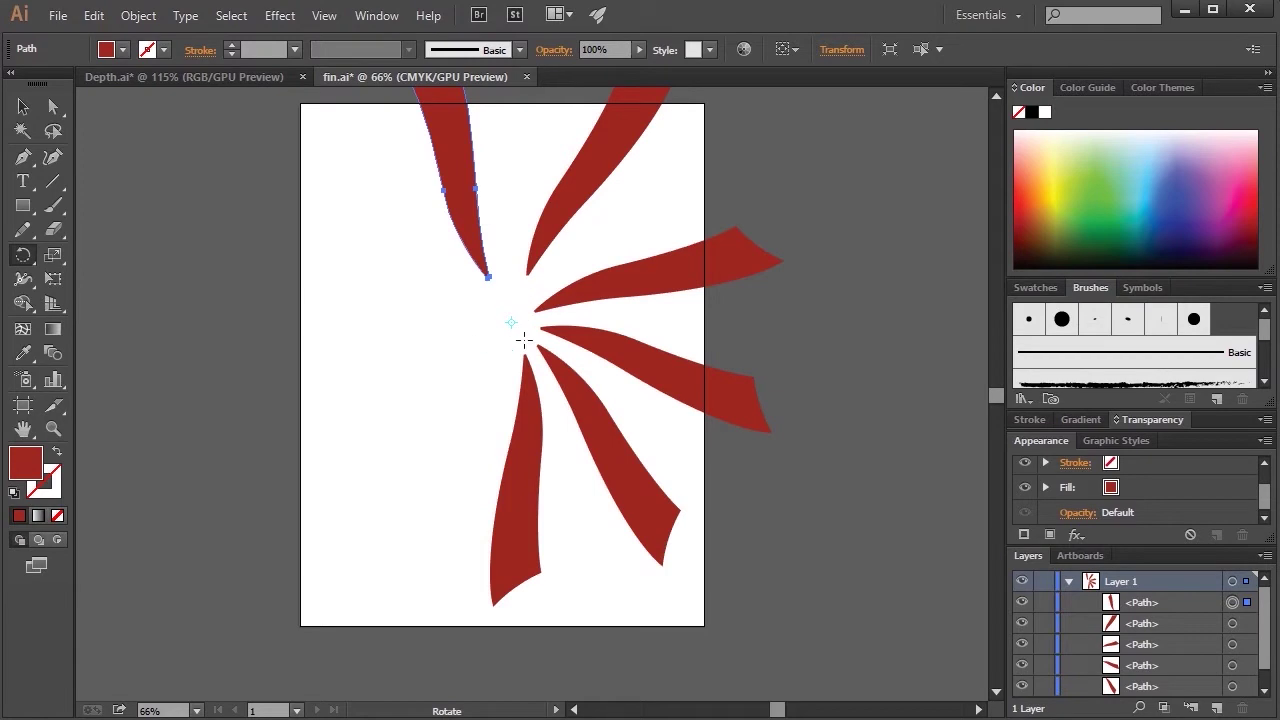
# - Undo the hand-rotated fin copies back to the single red fin
pyautogui.hotkey('ctrl', 'z')
pyautogui.hotkey('ctrl', 'z')
pyautogui.hotkey('ctrl', 'z')
pyautogui.hotkey('ctrl', 'z')
pyautogui.hotkey('ctrl', 'z')
pyautogui.hotkey('ctrl', 'z')
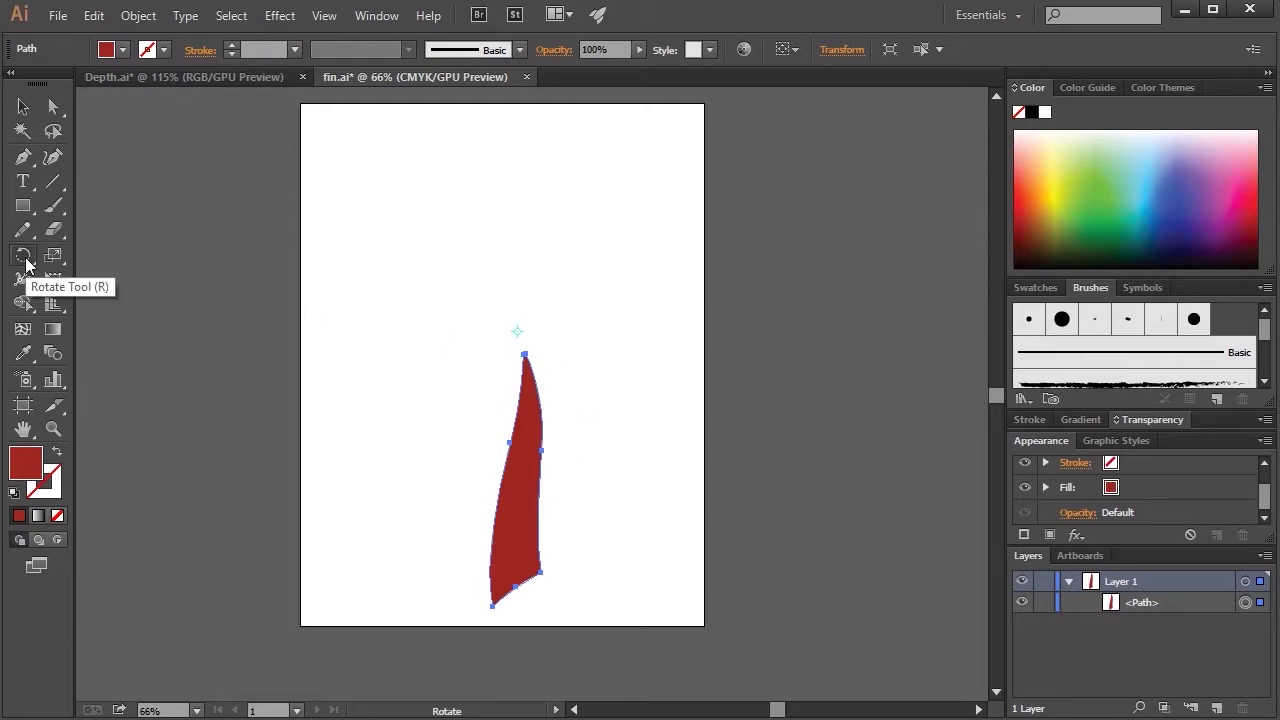
pyautogui.click(512, 322)
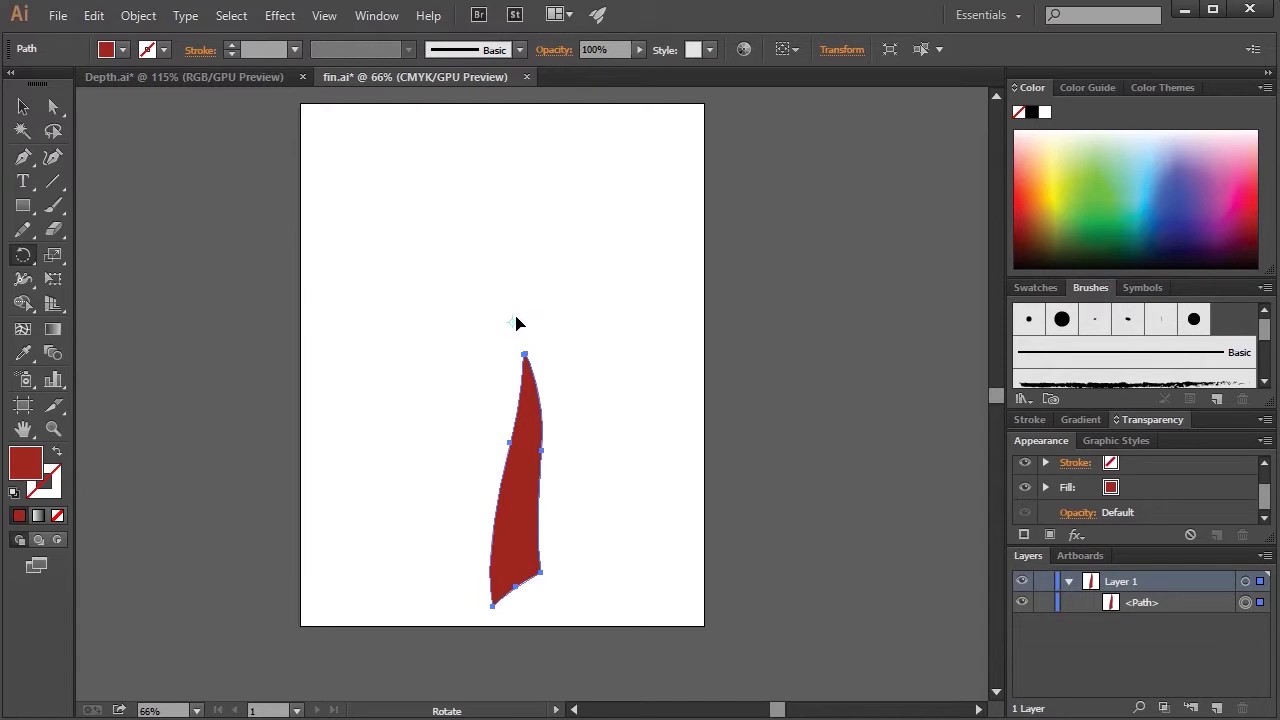
pyautogui.click(524, 335)
pyautogui.click(513, 320)
pyautogui.keyDown('alt'); pyautogui.click(575, 451); pyautogui.keyUp('alt')
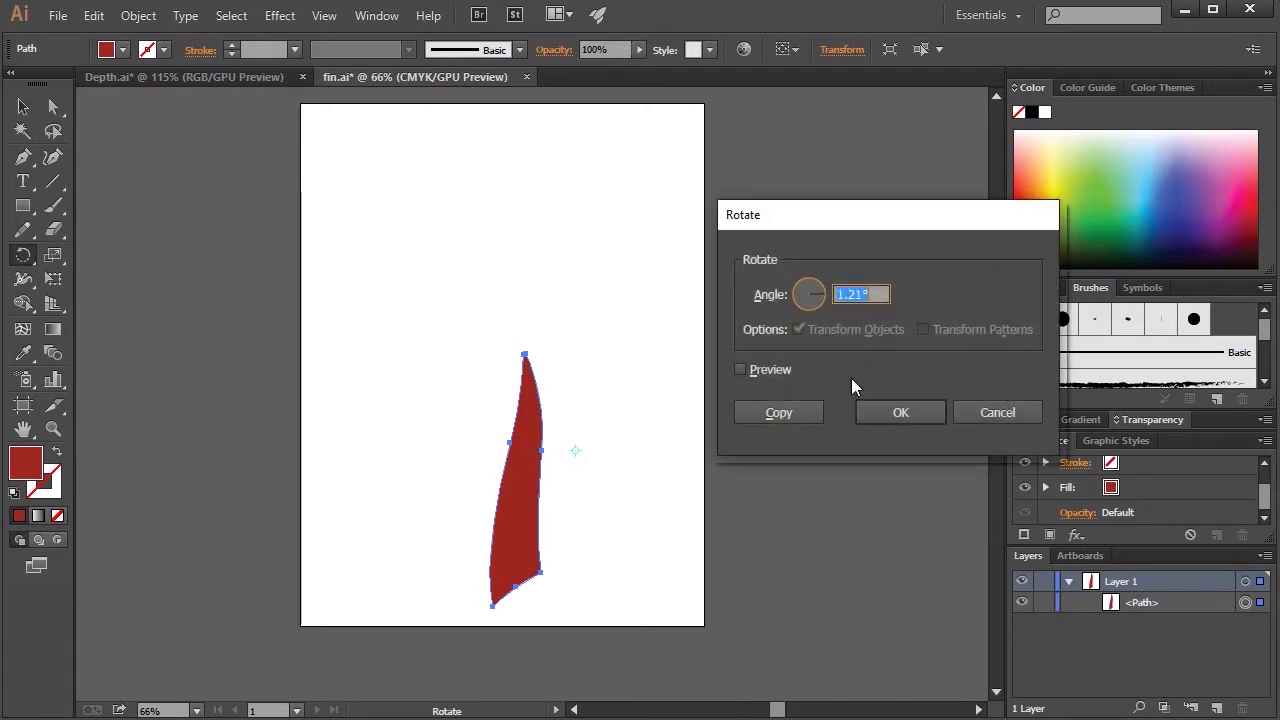
pyautogui.click(990, 418)
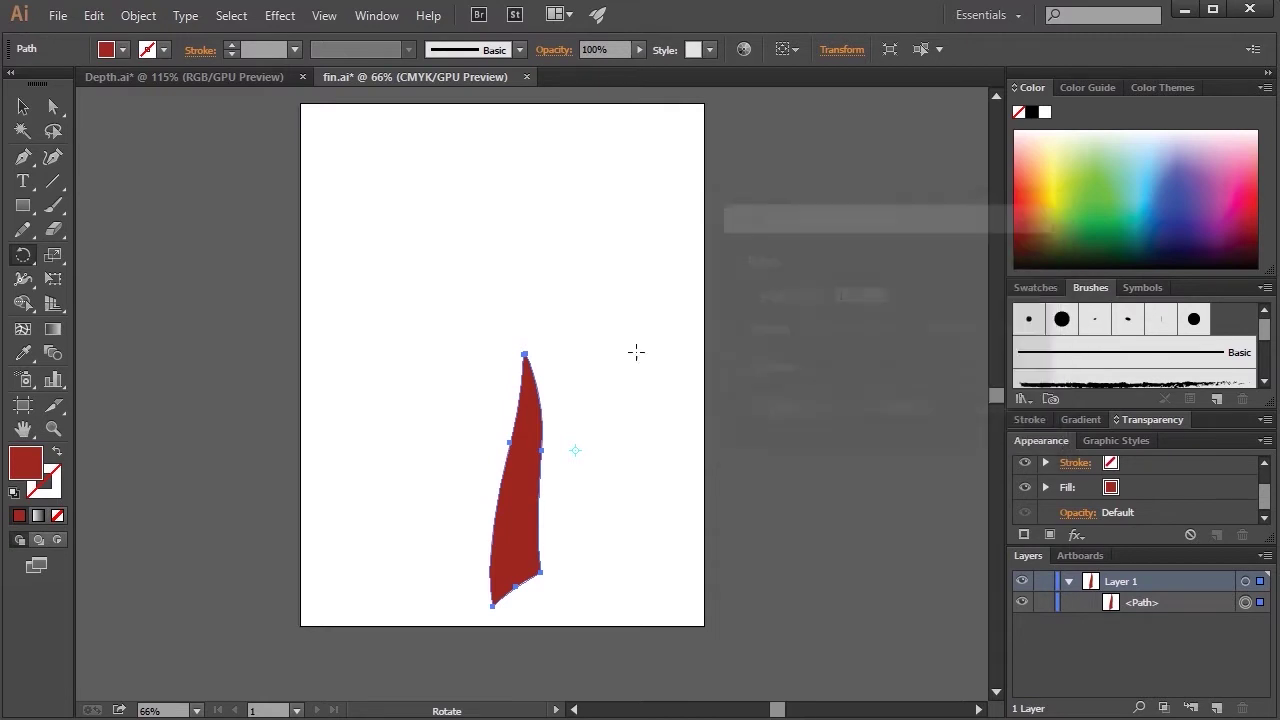
# - Rotate a copy of the red fin around a point just above its tip and repeat the transformation until the fins complete a full circle
pyautogui.click(510, 322)
pyautogui.moveTo(526, 506); pyautogui.dragTo(588, 476)
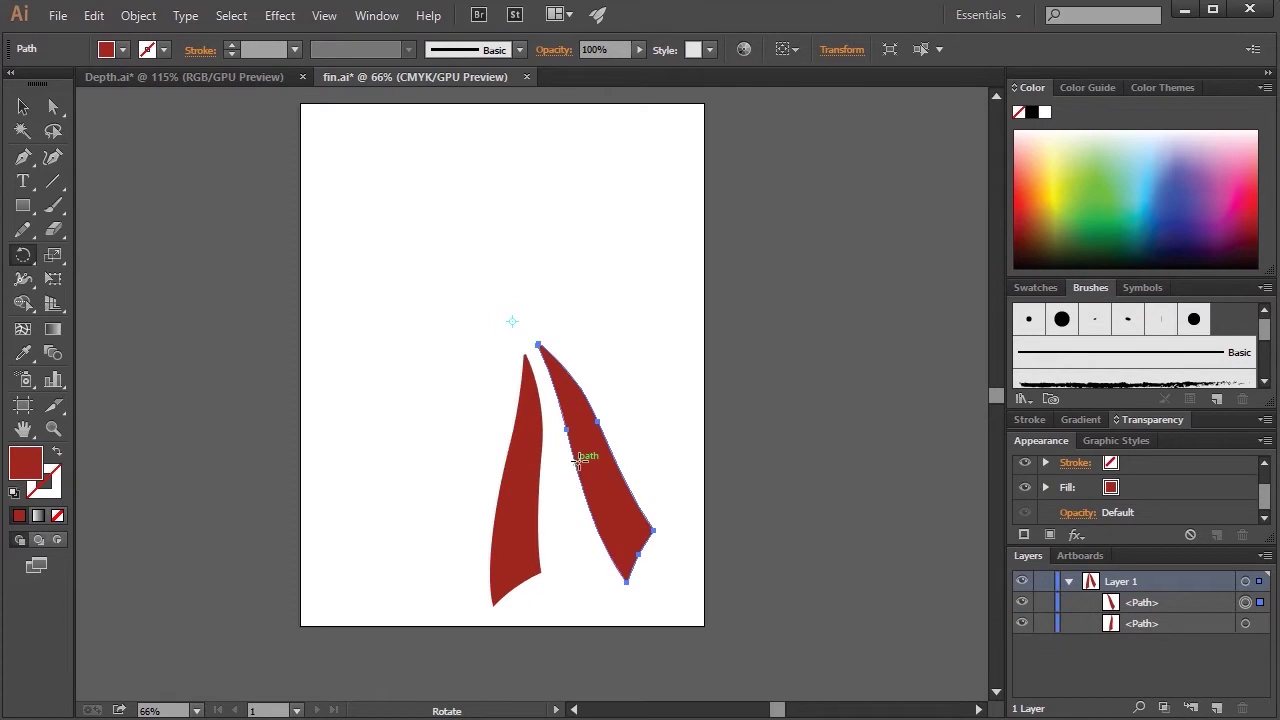
pyautogui.hotkey('ctrl', 'd')
pyautogui.hotkey('ctrl', 'd')
pyautogui.hotkey('ctrl', 'd')
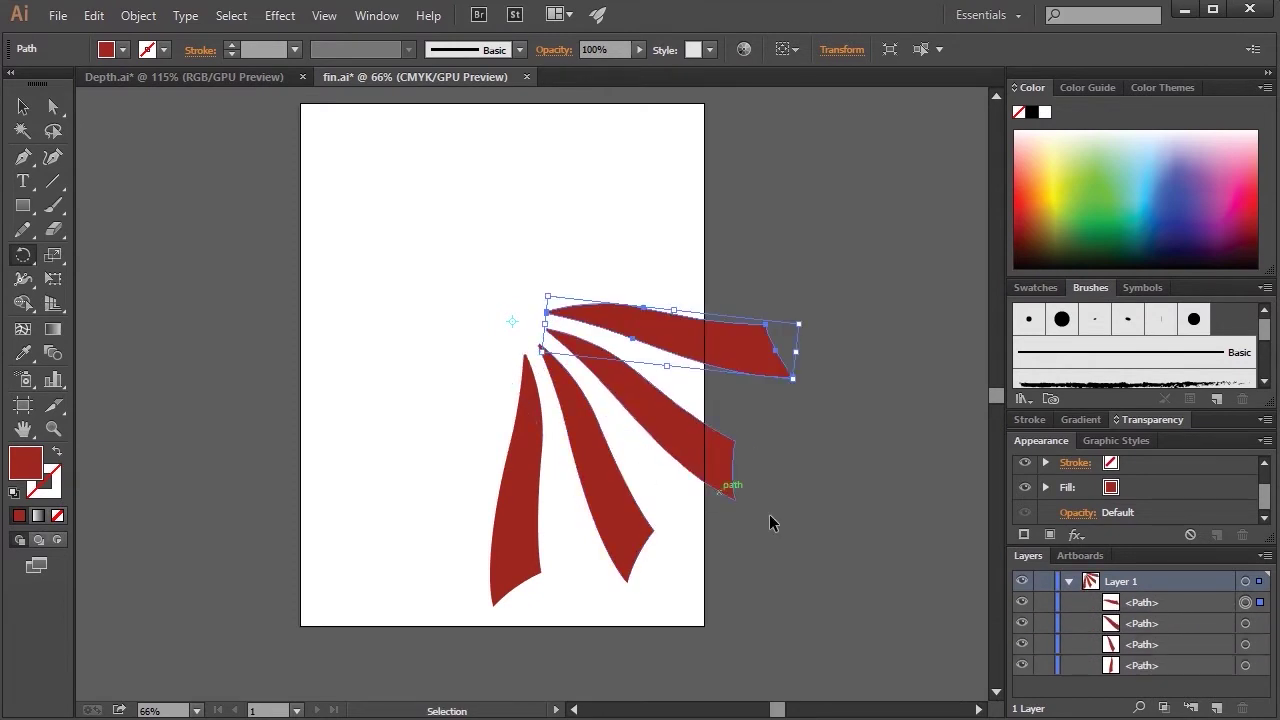
pyautogui.hotkey('ctrl', 'd')
pyautogui.hotkey('ctrl', 'd')
pyautogui.hotkey('ctrl', 'd')
pyautogui.hotkey('ctrl', 'd')
pyautogui.hotkey('ctrl', 'd')
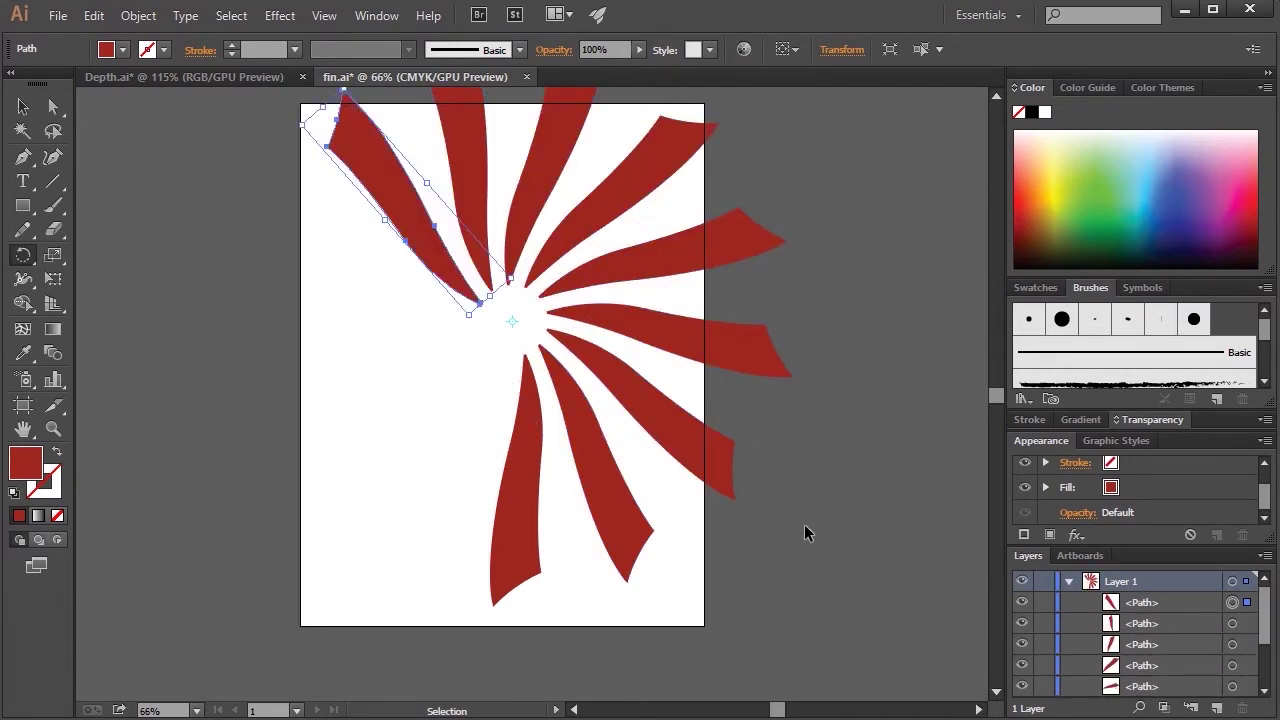
pyautogui.hotkey('ctrl', 'd')
pyautogui.hotkey('ctrl', 'd')
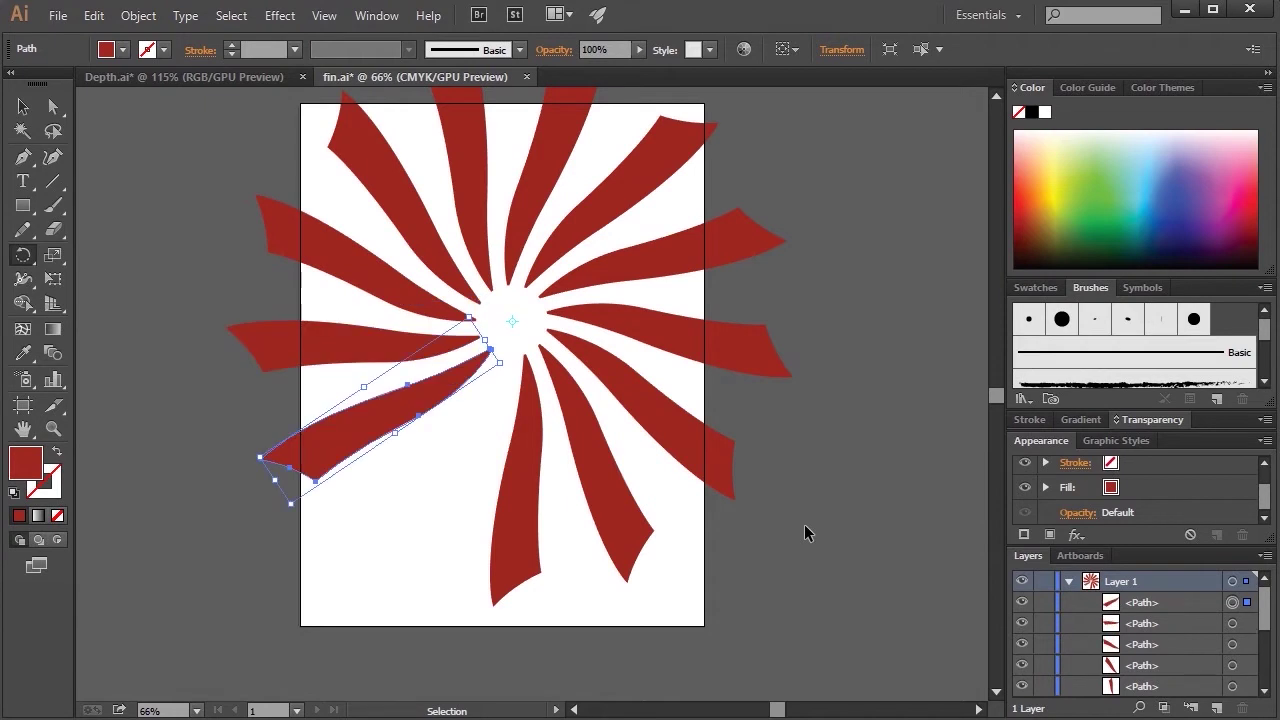
pyautogui.hotkey('ctrl', 'd')
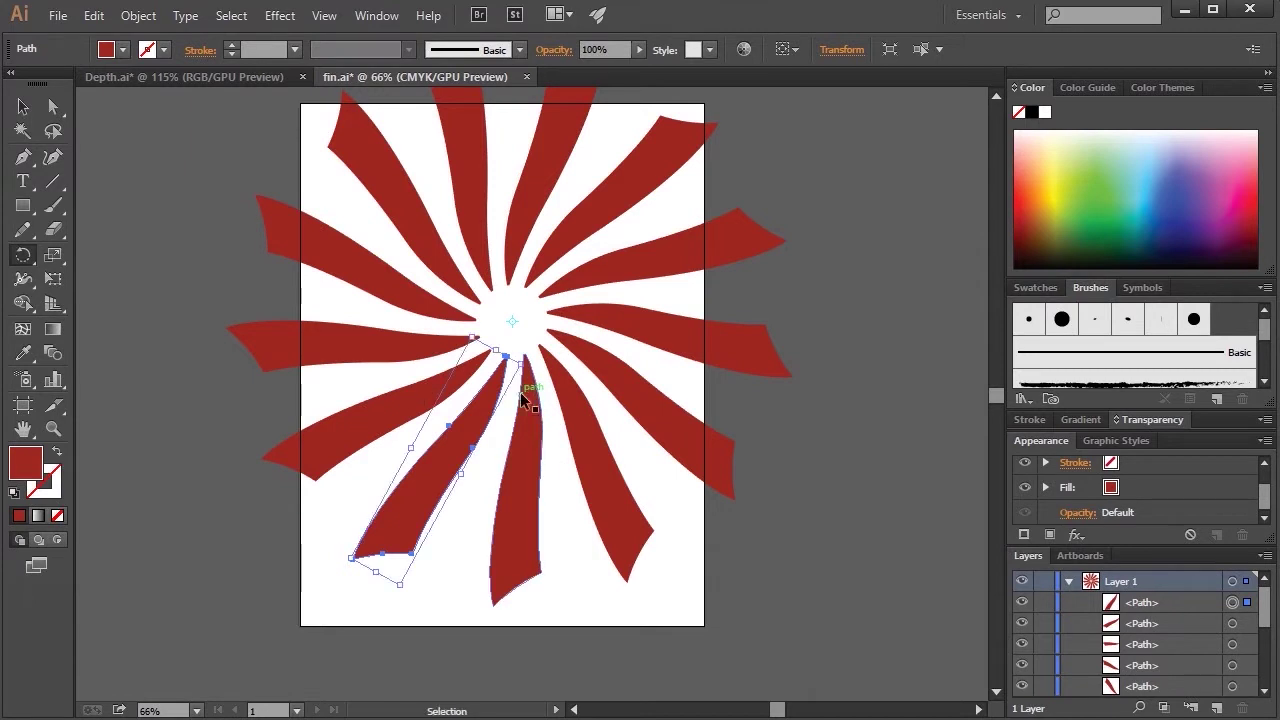
# - Keep repeating the copy rotation for further rounds so the new fins overlap the existing ring
pyautogui.hotkey('ctrl', 'd')
pyautogui.hotkey('ctrl', 'd')
pyautogui.hotkey('ctrl', 'd')
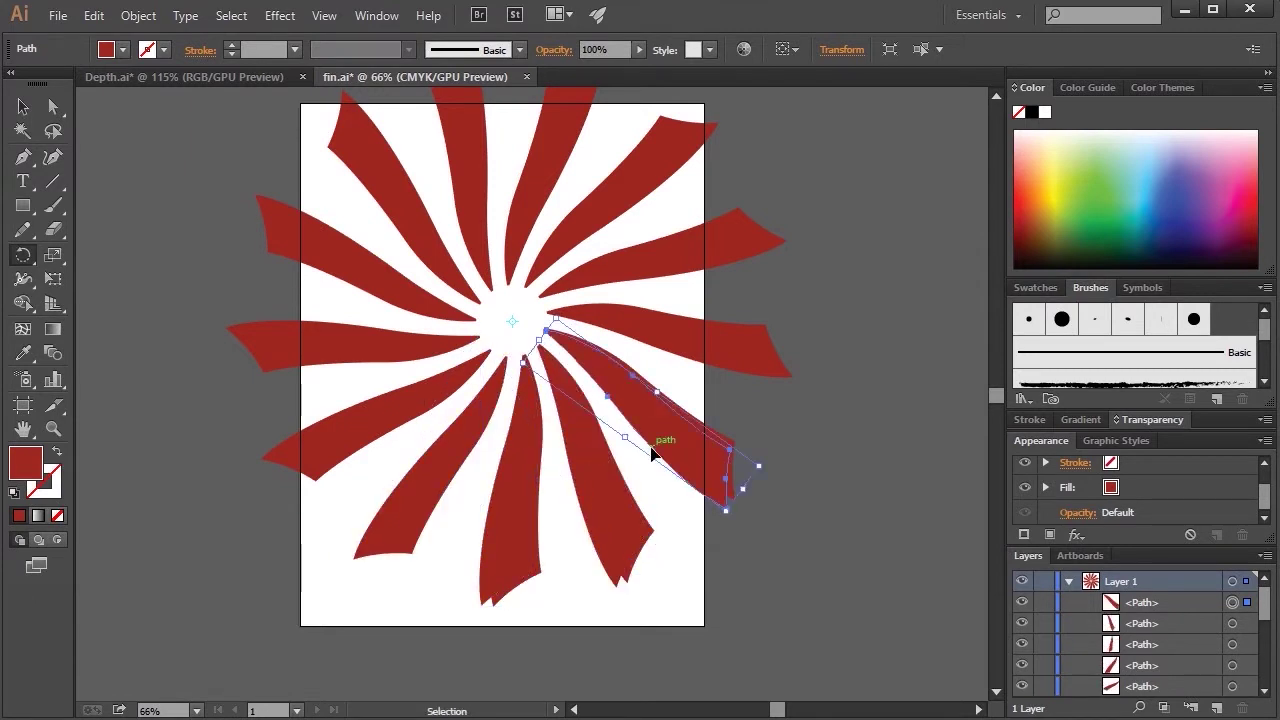
pyautogui.hotkey('ctrl', 'd')
pyautogui.hotkey('ctrl', 'd')
pyautogui.hotkey('ctrl', 'd')
pyautogui.hotkey('ctrl', 'd')
pyautogui.hotkey('ctrl', 'd')
pyautogui.hotkey('ctrl', 'd')
pyautogui.hotkey('ctrl', 'd')
pyautogui.hotkey('ctrl', 'd')
pyautogui.hotkey('ctrl', 'd')
pyautogui.hotkey('ctrl', 'd')
pyautogui.hotkey('ctrl', 'd')
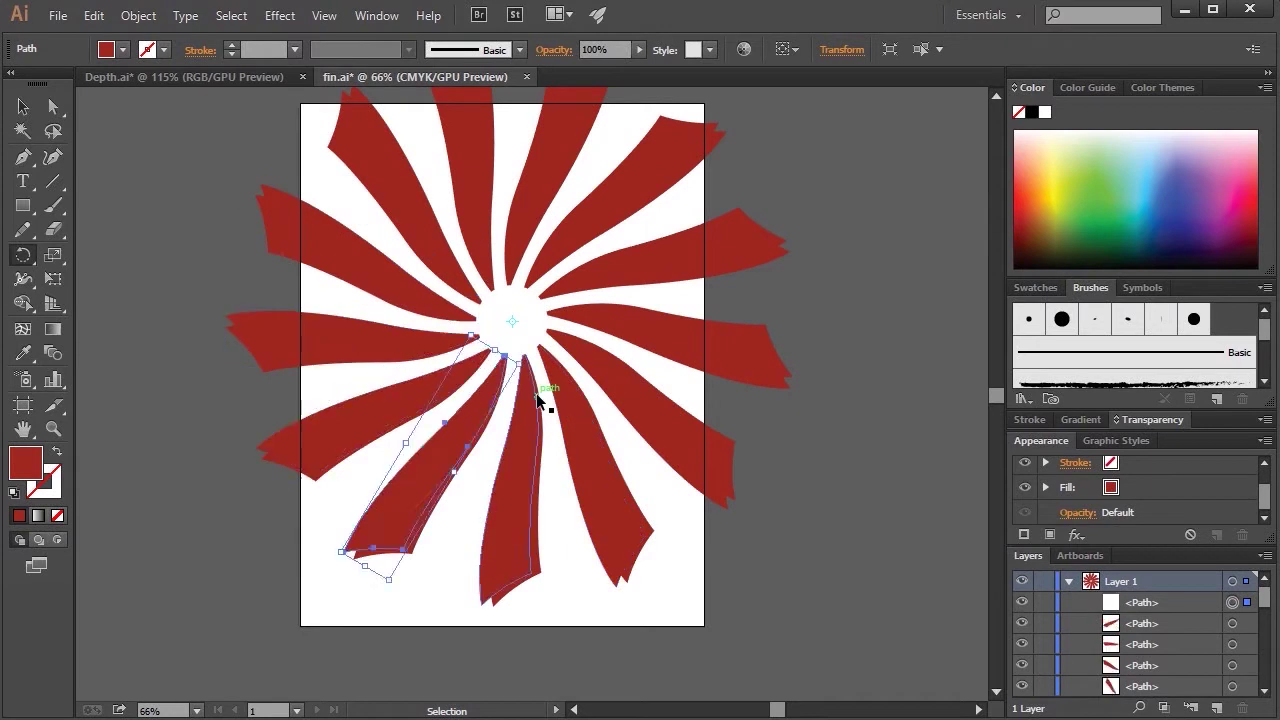
pyautogui.hotkey('ctrl', 'd')
pyautogui.hotkey('ctrl', 'd')
pyautogui.hotkey('ctrl', 'd')
pyautogui.hotkey('ctrl', 'd')
pyautogui.hotkey('ctrl', 'd')
pyautogui.hotkey('ctrl', 'd')
pyautogui.hotkey('ctrl', 'd')
pyautogui.hotkey('ctrl', 'd')
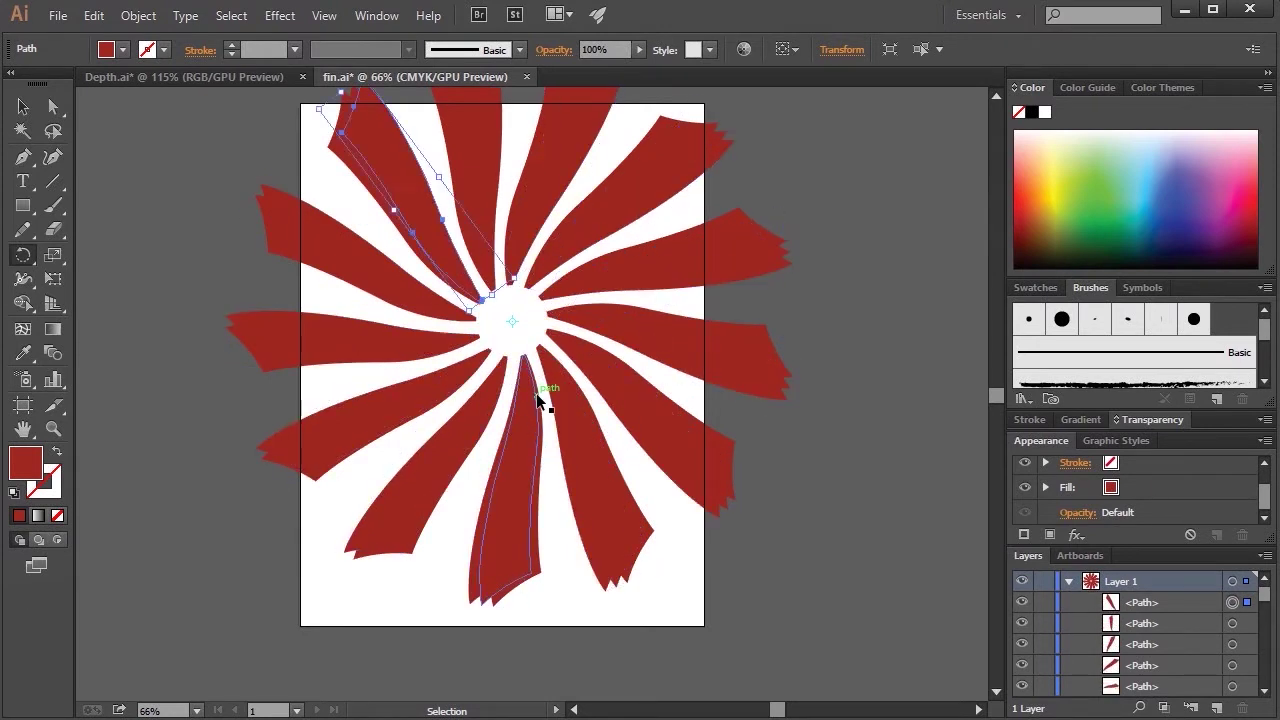
pyautogui.hotkey('ctrl', 'd')
pyautogui.hotkey('ctrl', 'd')
pyautogui.hotkey('ctrl', 'd')
pyautogui.hotkey('ctrl', 'd')
pyautogui.hotkey('ctrl', 'd')
pyautogui.hotkey('ctrl', 'd')
pyautogui.hotkey('ctrl', 'd')
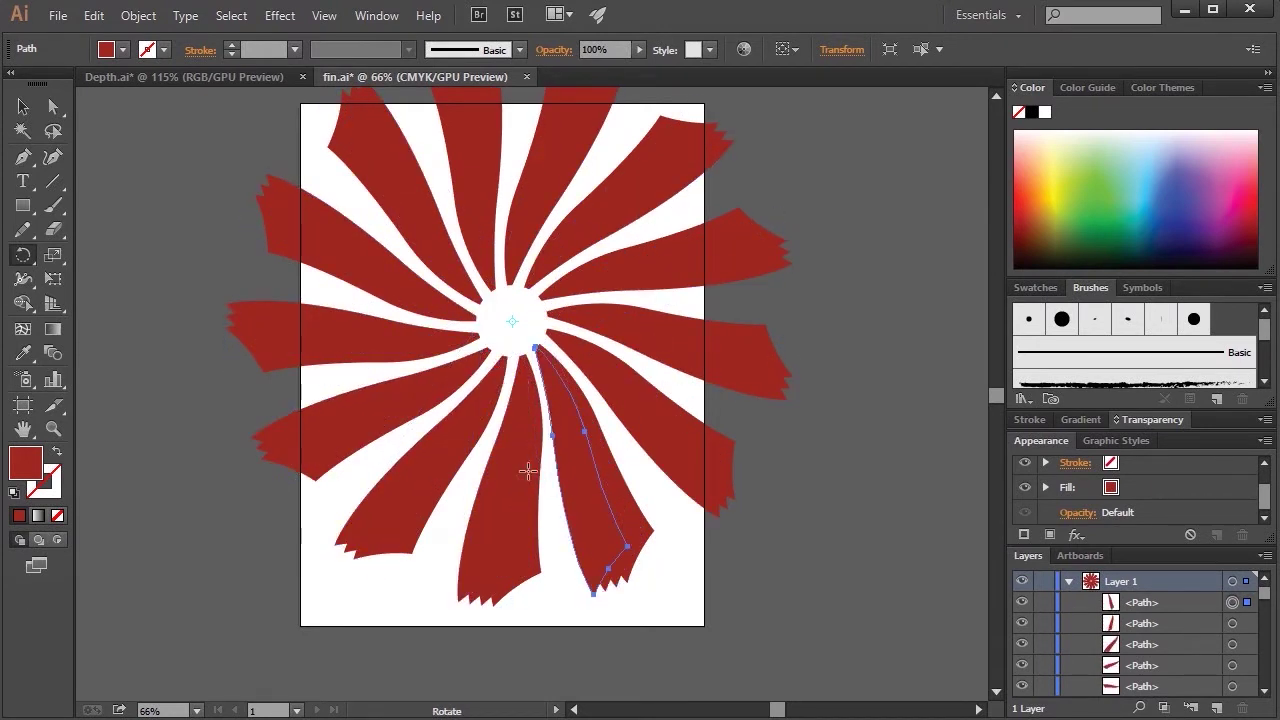
# - Undo all the repeated copy rotations back to the single red fin
pyautogui.hotkey('ctrl', 'd')
pyautogui.hotkey('ctrl', 'd')
pyautogui.hotkey('ctrl', 'd')
pyautogui.hotkey('ctrl', 'd')
pyautogui.hotkey('ctrl', 'd')
pyautogui.hotkey('ctrl', 'd')
pyautogui.hotkey('ctrl', 'd')
pyautogui.hotkey('ctrl', 'd')
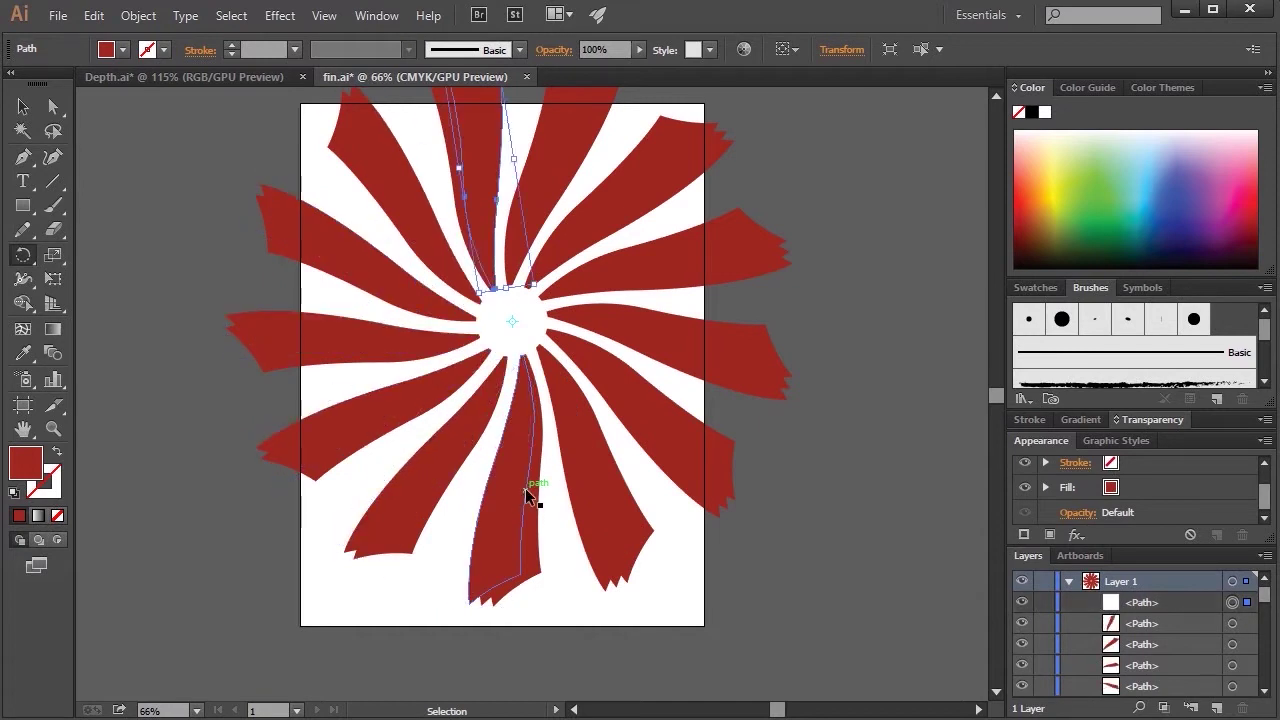
pyautogui.hotkey('ctrl', 'd')
pyautogui.hotkey('ctrl', 'd')
pyautogui.hotkey('ctrl', 'd')
pyautogui.hotkey('ctrl', 'd')
pyautogui.hotkey('ctrl', 'd')
pyautogui.hotkey('ctrl', 'd')
pyautogui.hotkey('ctrl', 'd')
pyautogui.hotkey('ctrl', 'd')
pyautogui.hotkey('ctrl', 'd')
pyautogui.hotkey('ctrl', 'd')
pyautogui.hotkey('ctrl', 'd')
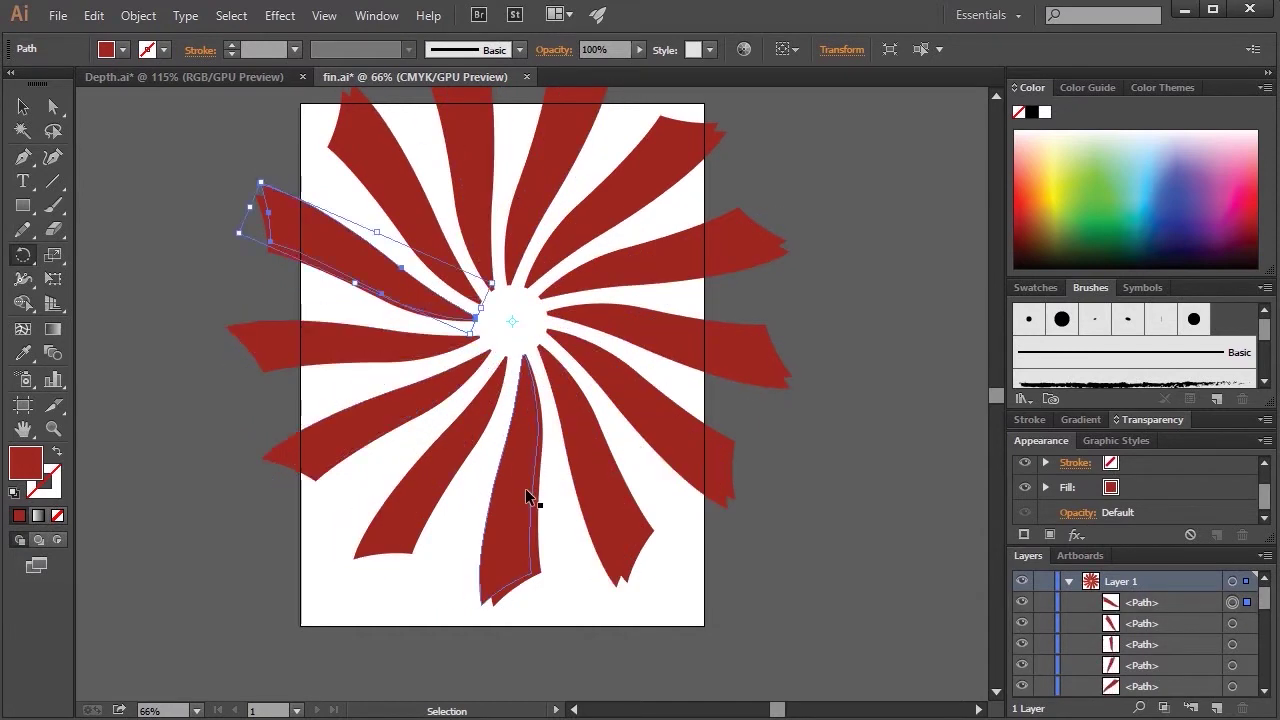
pyautogui.hotkey('ctrl', 'z')
pyautogui.hotkey('ctrl', 'z')
pyautogui.hotkey('ctrl', 'z')
pyautogui.hotkey('ctrl', 'z')
pyautogui.hotkey('ctrl', 'z')
pyautogui.hotkey('ctrl', 'z')
pyautogui.hotkey('ctrl', 'z')
pyautogui.hotkey('ctrl', 'z')
pyautogui.hotkey('ctrl', 'z')
pyautogui.hotkey('ctrl', 'z')
pyautogui.hotkey('ctrl', 'z')
pyautogui.hotkey('ctrl', 'z')
pyautogui.hotkey('ctrl', 'z')
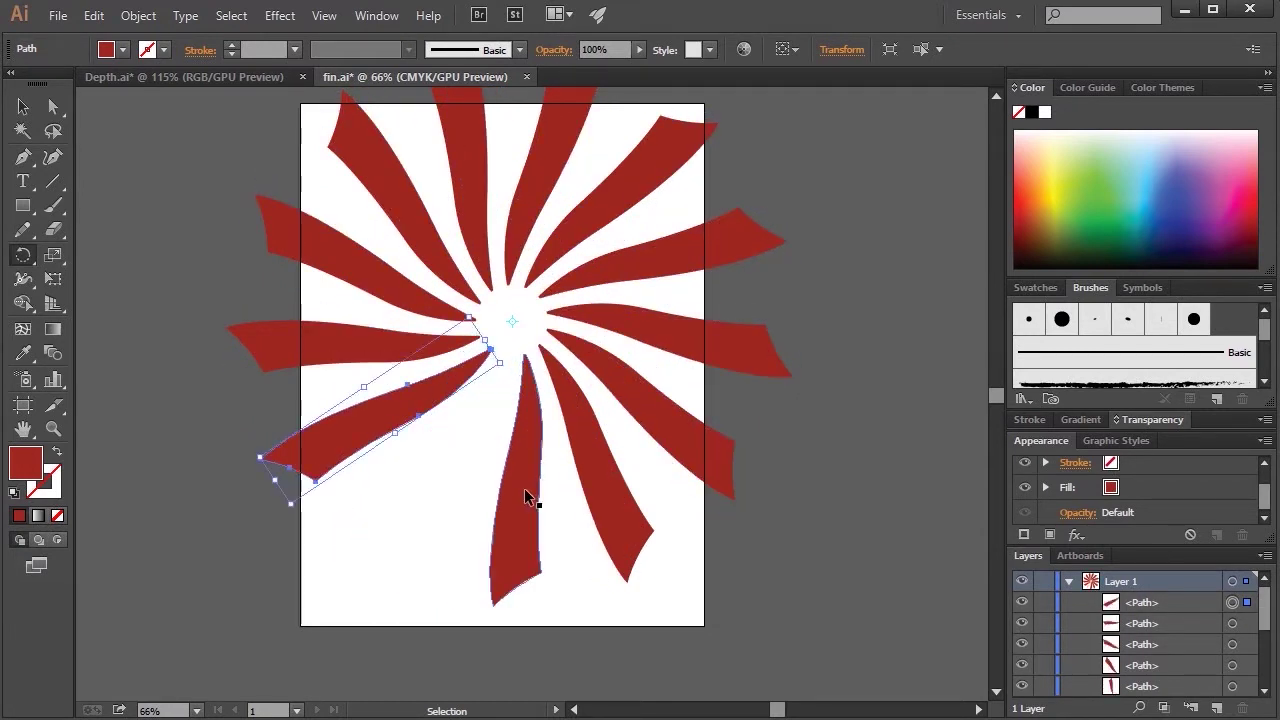
pyautogui.hotkey('ctrl', 'z')
pyautogui.hotkey('ctrl', 'z')
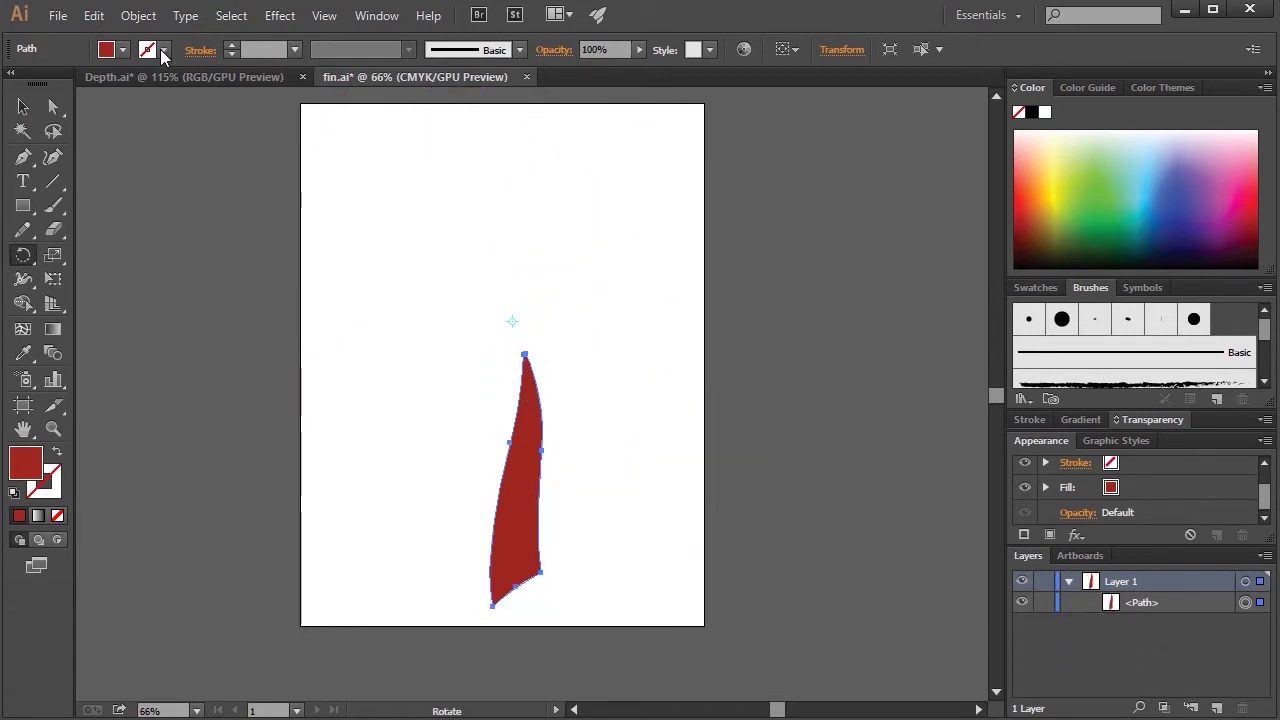
# - Start a Transform effect on the red fin, keep its settings clear of the artwork, and set 9 copies
pyautogui.click(281, 17)
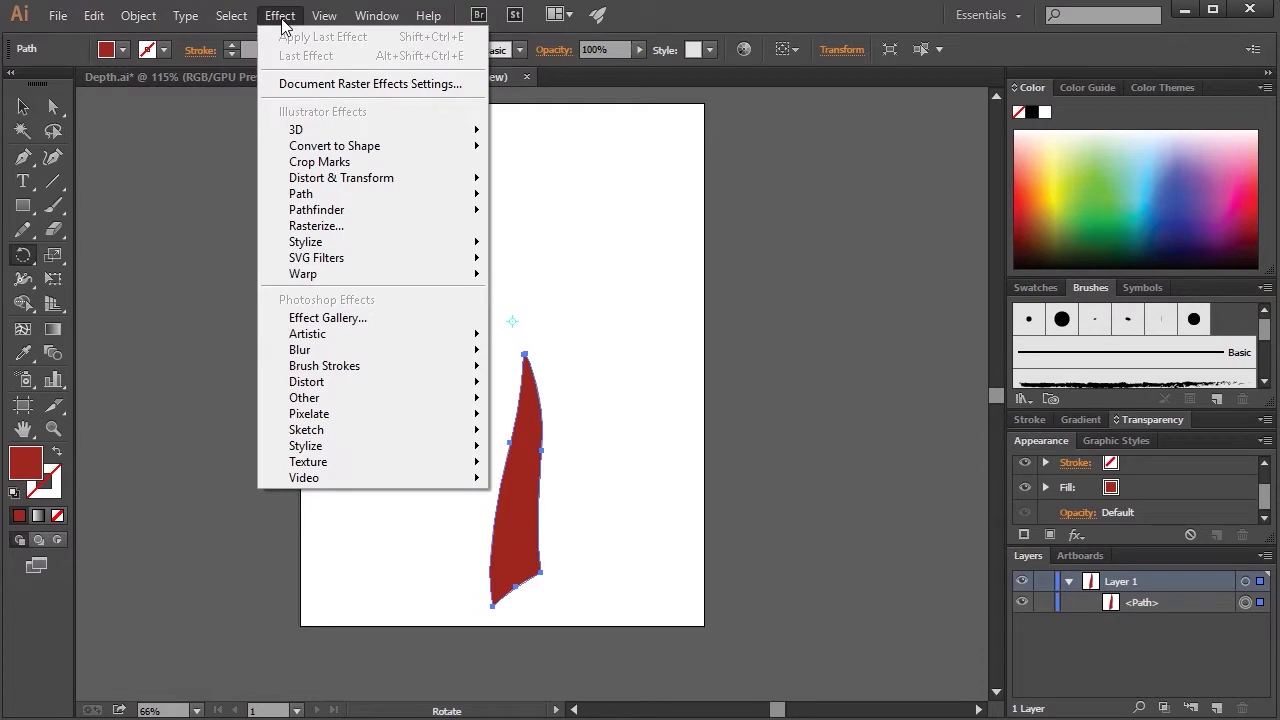
pyautogui.moveTo(375, 180)
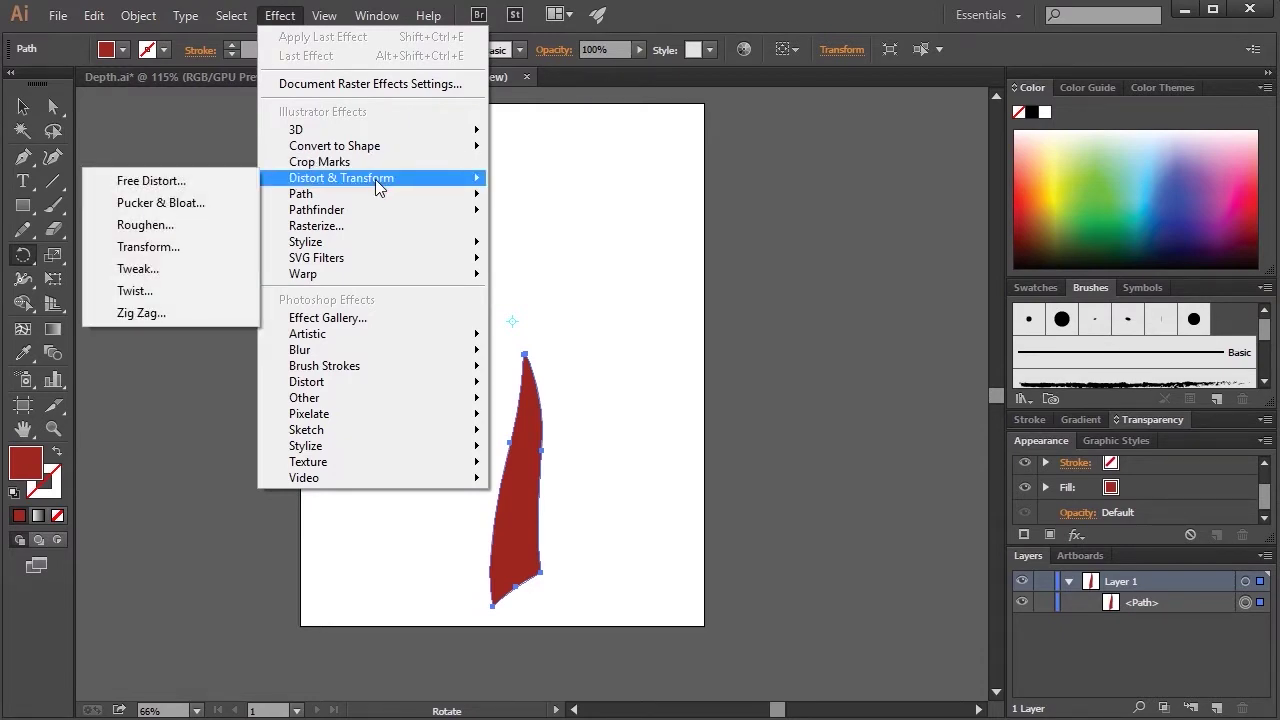
pyautogui.click(168, 247)
pyautogui.moveTo(681, 38); pyautogui.dragTo(872, 65)
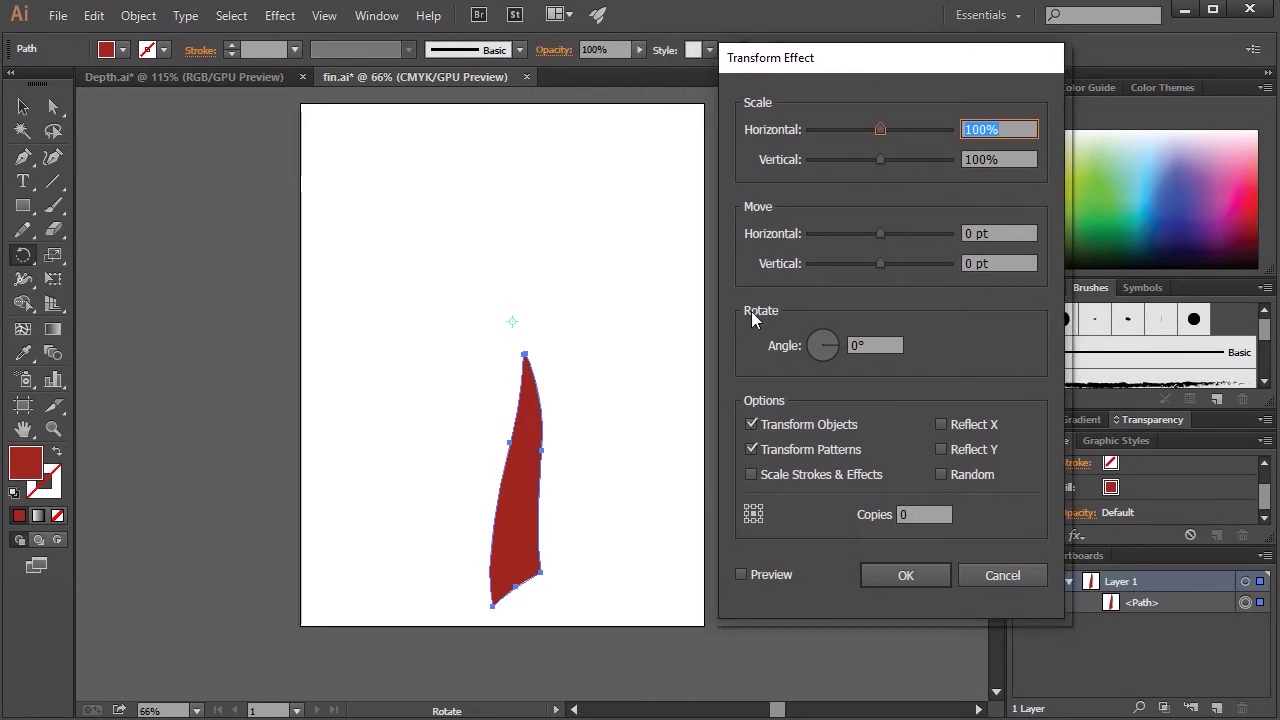
pyautogui.click(920, 514)
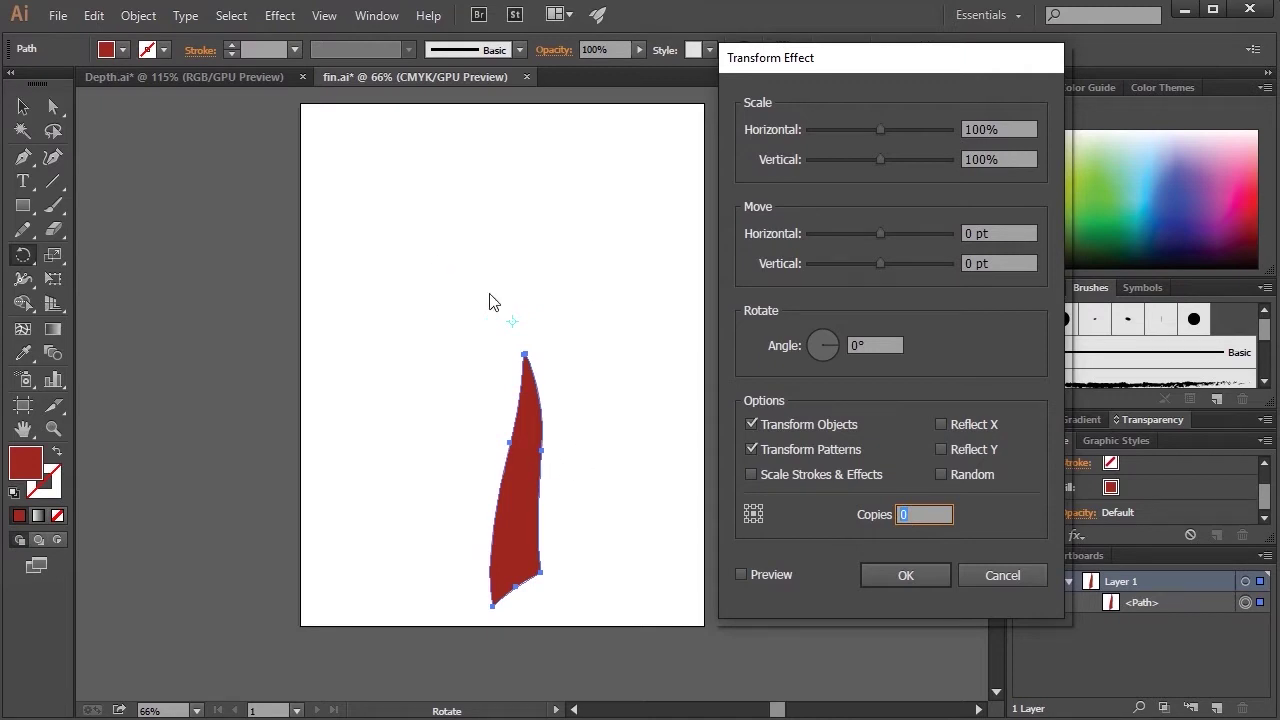
pyautogui.click(917, 514)
pyautogui.doubleClick(919, 514)
pyautogui.write('9')
# - Set the Transform effect's rotation angle to 36° and turn on the preview
pyautogui.click(876, 346)
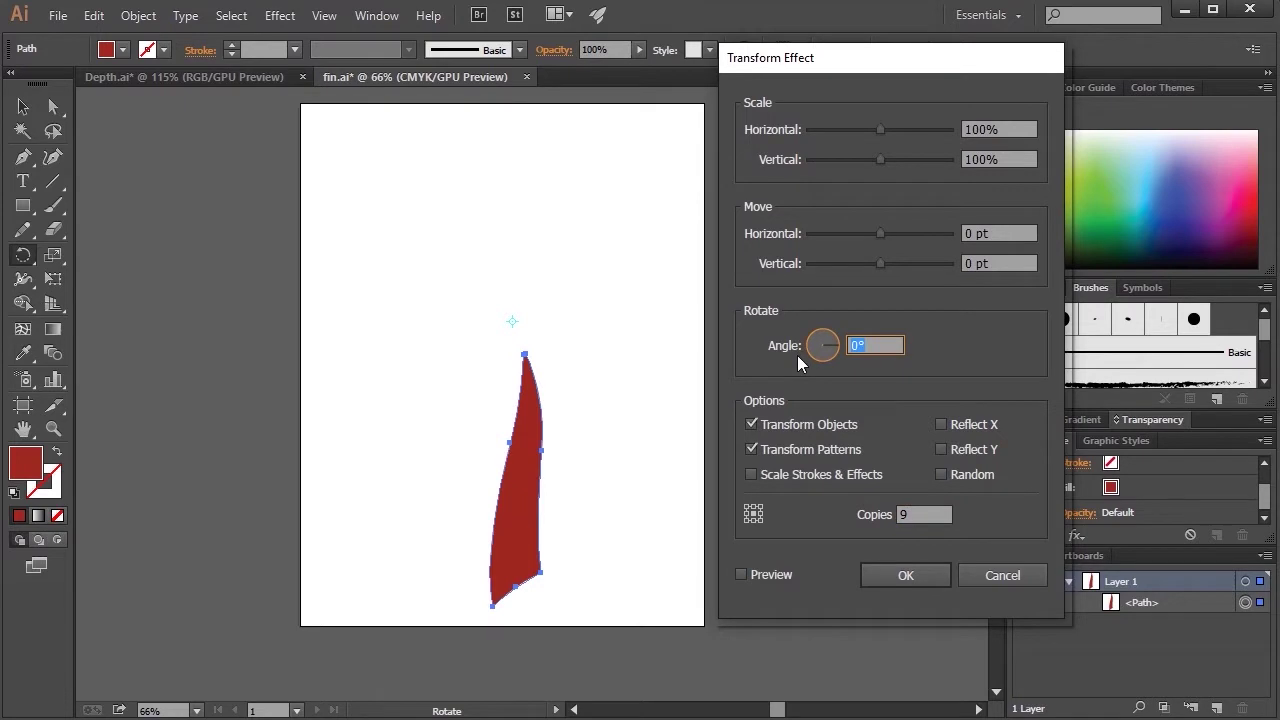
pyautogui.write('36')
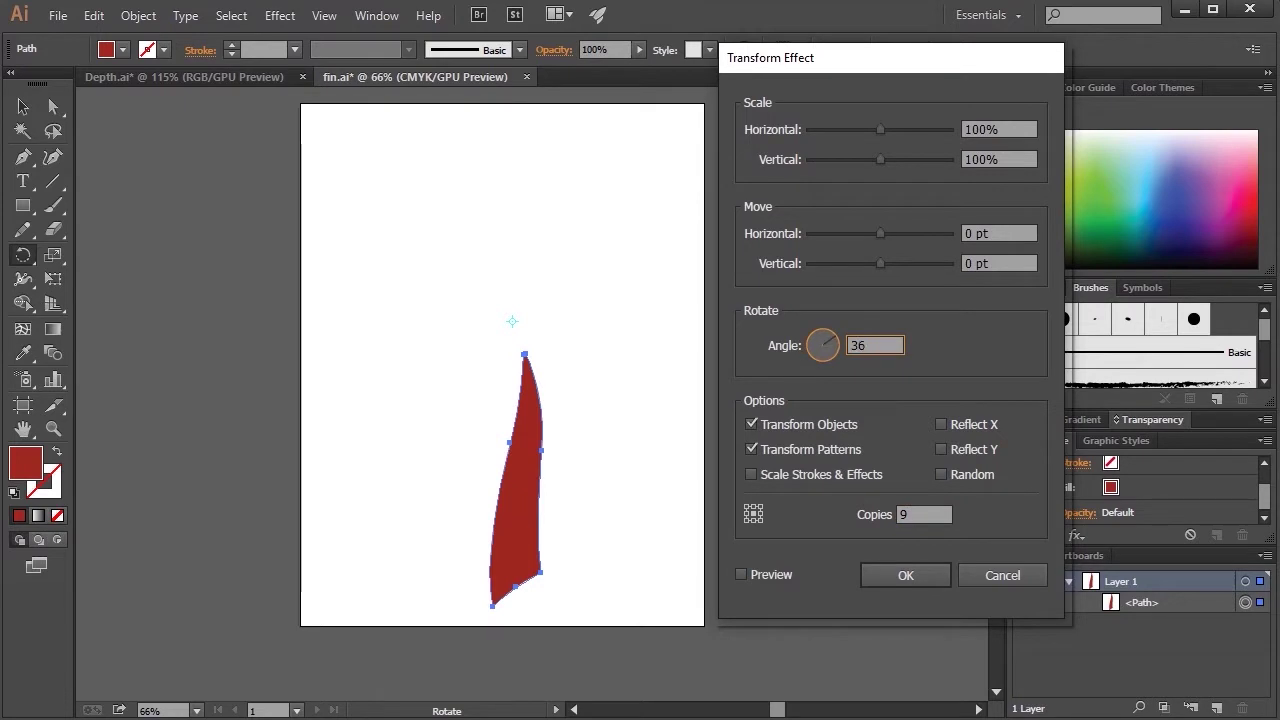
pyautogui.press('Tab')
pyautogui.click(920, 515)
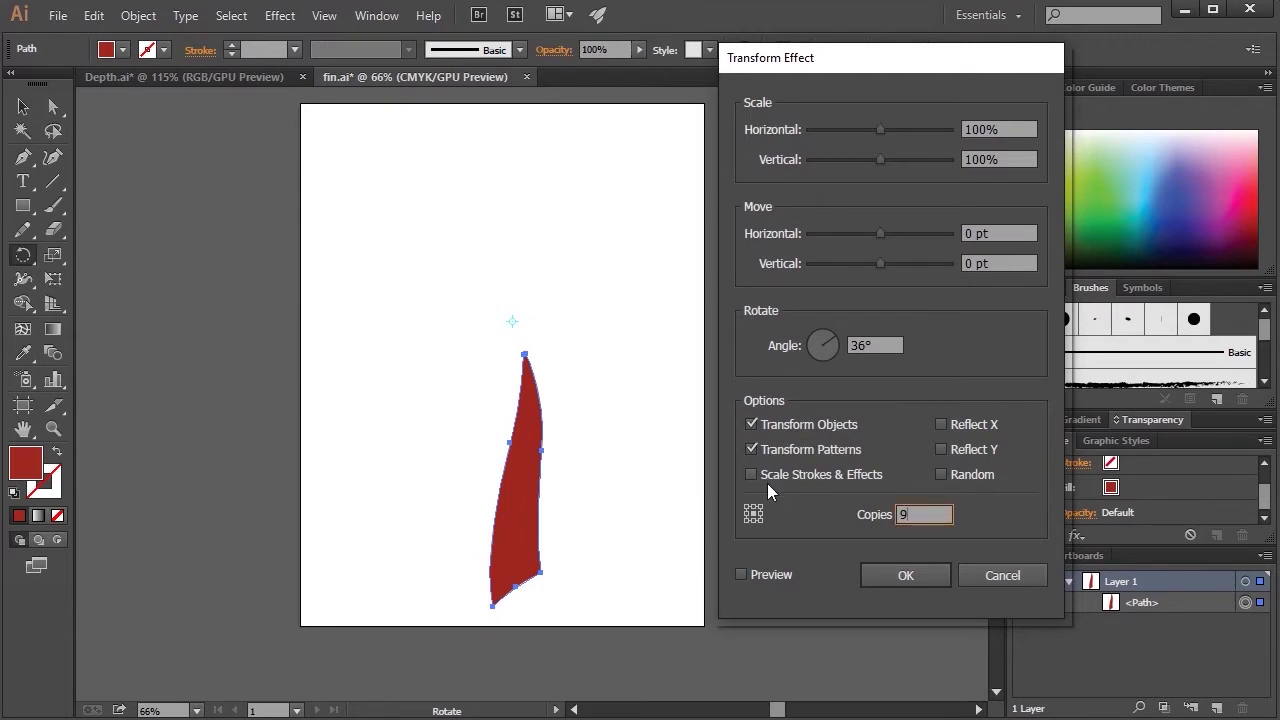
pyautogui.click(741, 575)
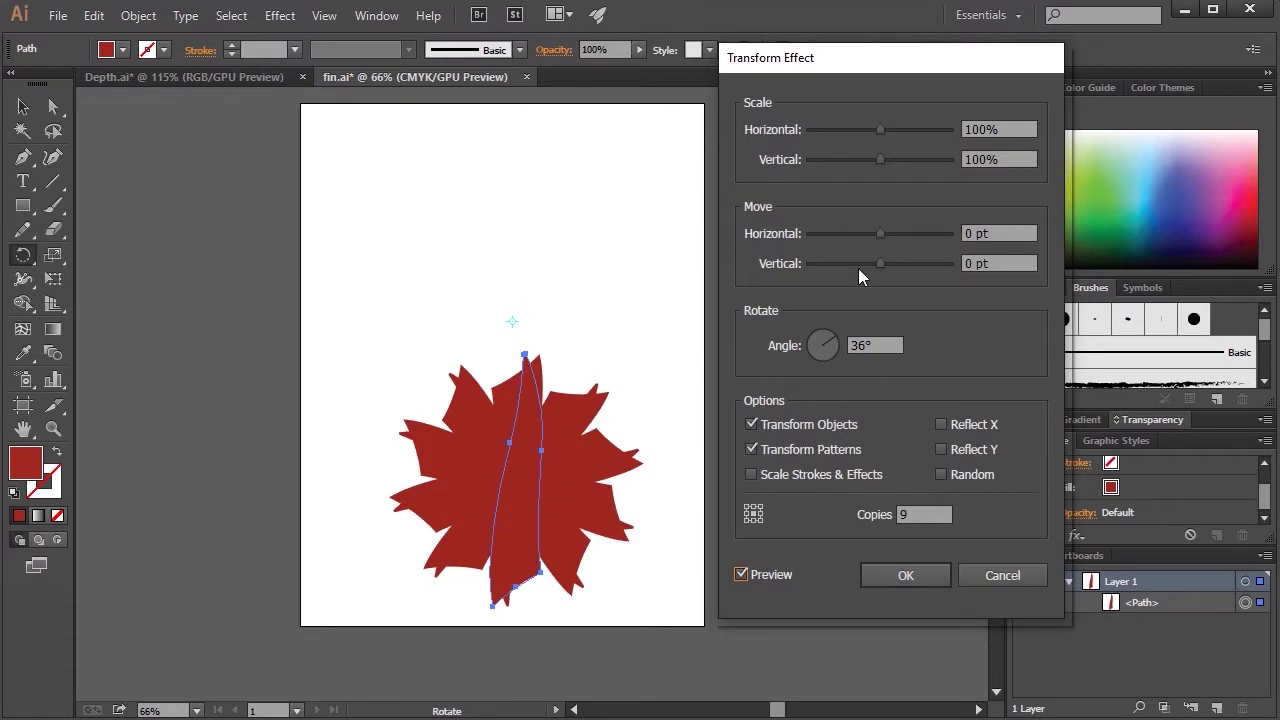
# - Offset the fin copies by 120 pt horizontally and about -43 pt vertically
pyautogui.moveTo(883, 232); pyautogui.dragTo(929, 236)
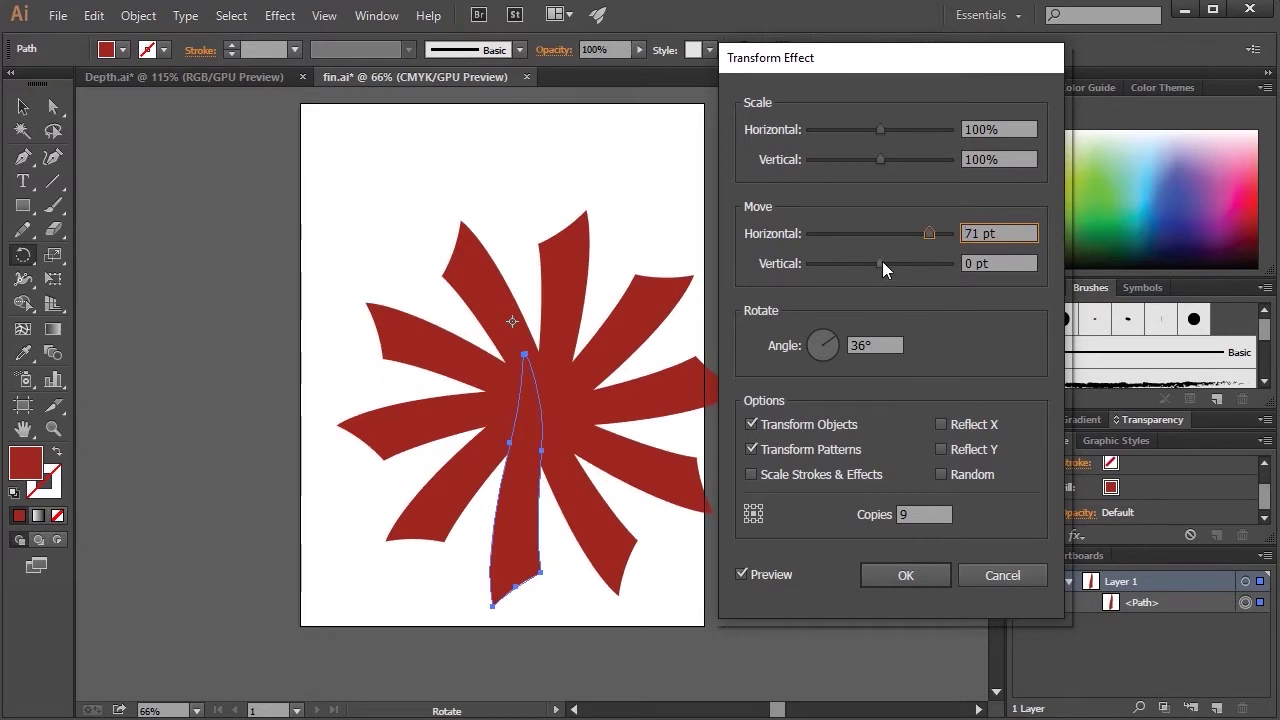
pyautogui.moveTo(923, 229); pyautogui.dragTo(953, 238)
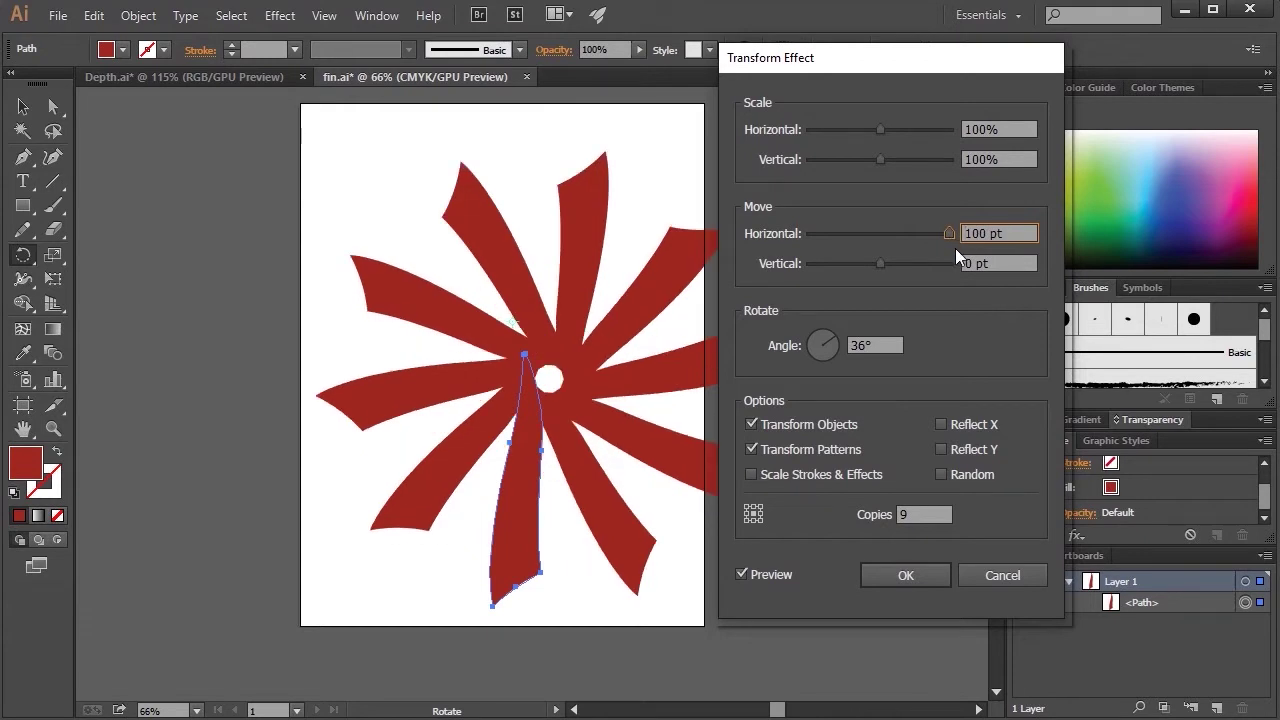
pyautogui.doubleClick(985, 234)
pyautogui.write('120')
pyautogui.press('Tab')
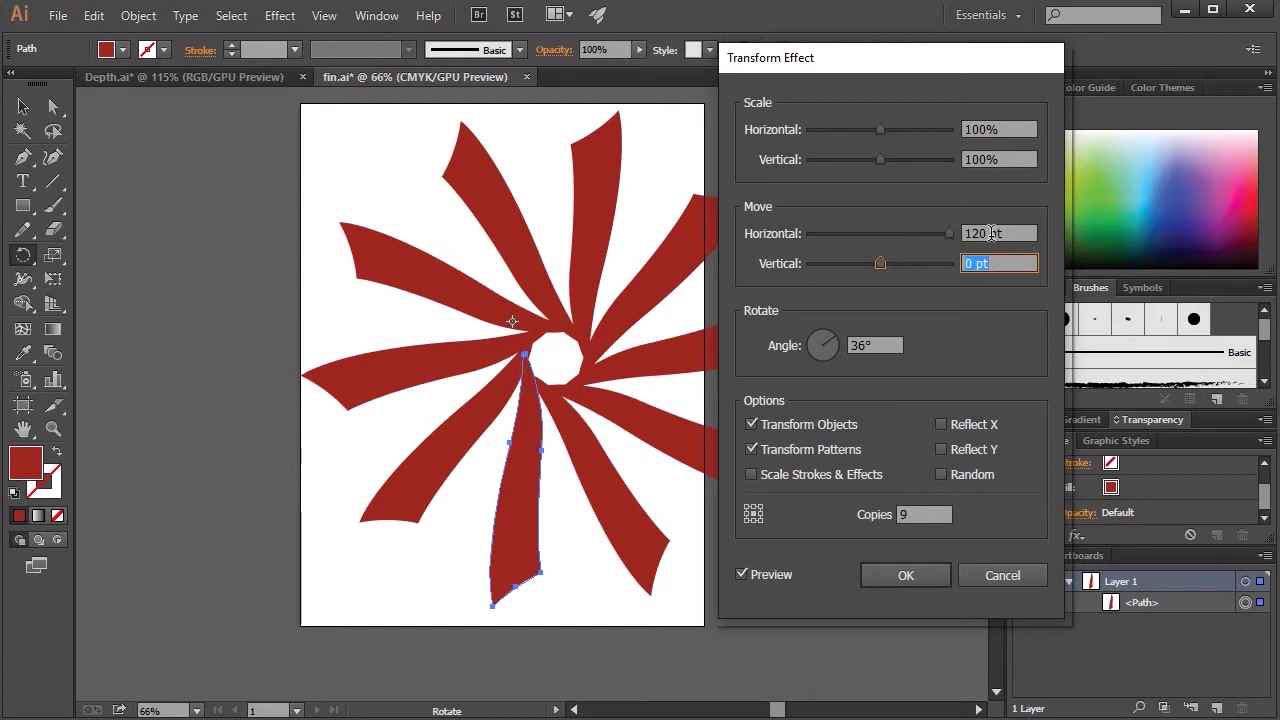
pyautogui.moveTo(880, 264); pyautogui.dragTo(849, 269)
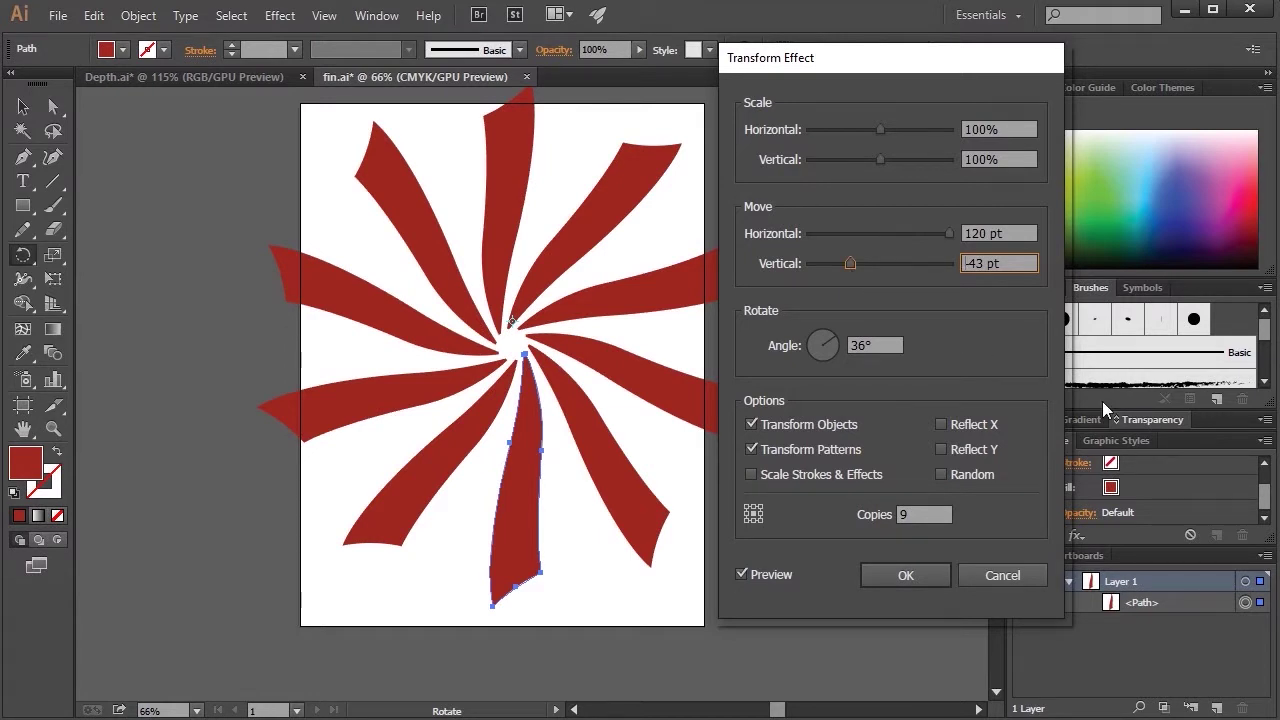
# - Change the Transform effect to a 30° rotation angle with 11 copies
pyautogui.moveTo(912, 512); pyautogui.dragTo(865, 526)
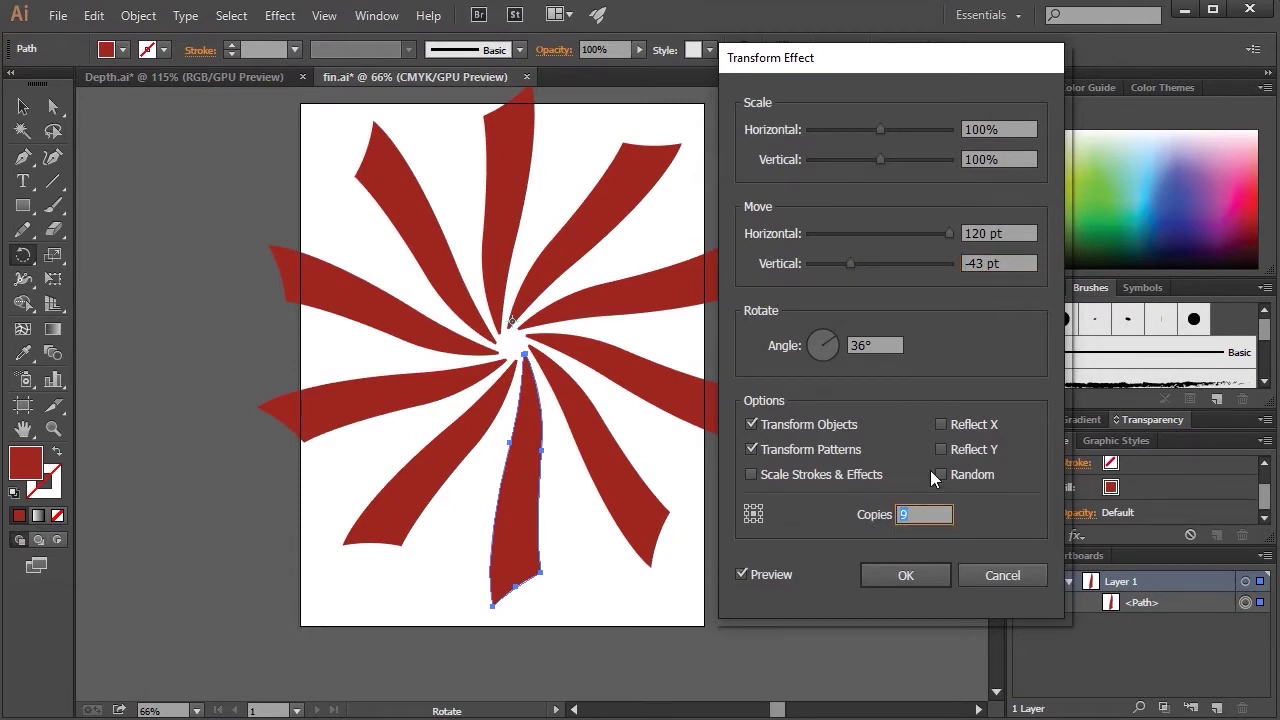
pyautogui.moveTo(887, 352); pyautogui.dragTo(789, 346)
pyautogui.write('30')
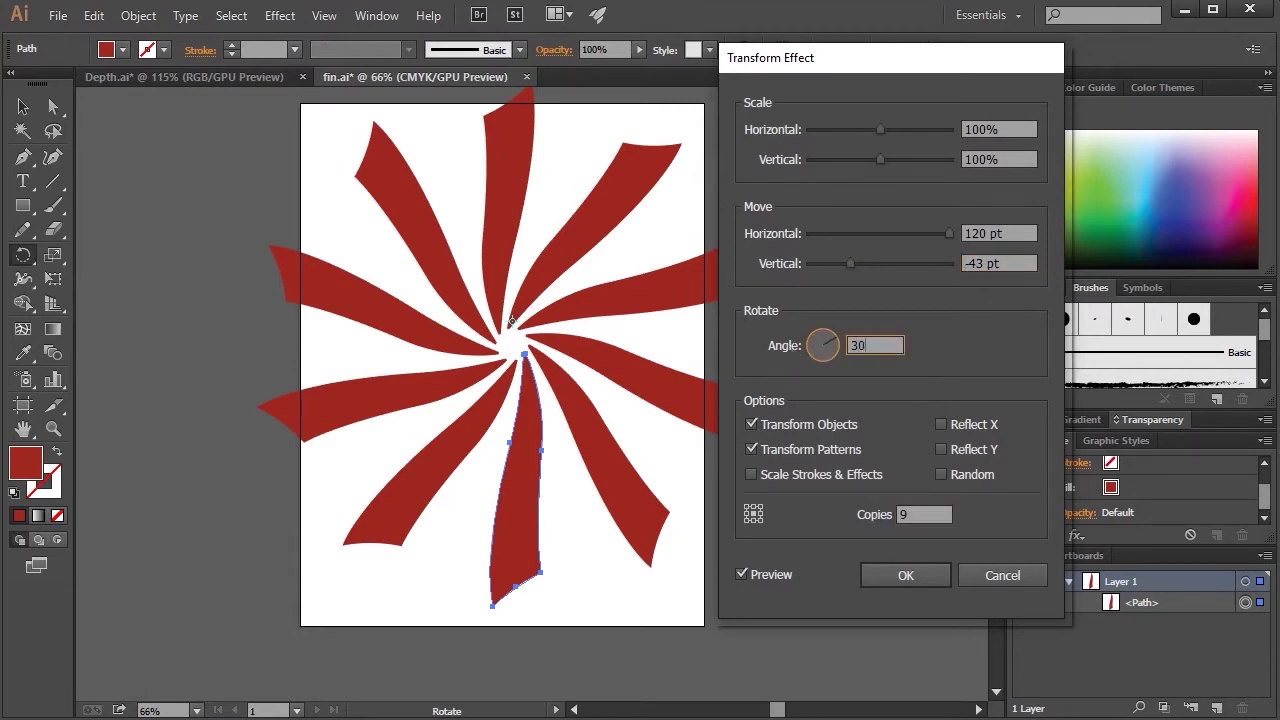
pyautogui.moveTo(899, 522); pyautogui.dragTo(857, 514)
pyautogui.write('11')
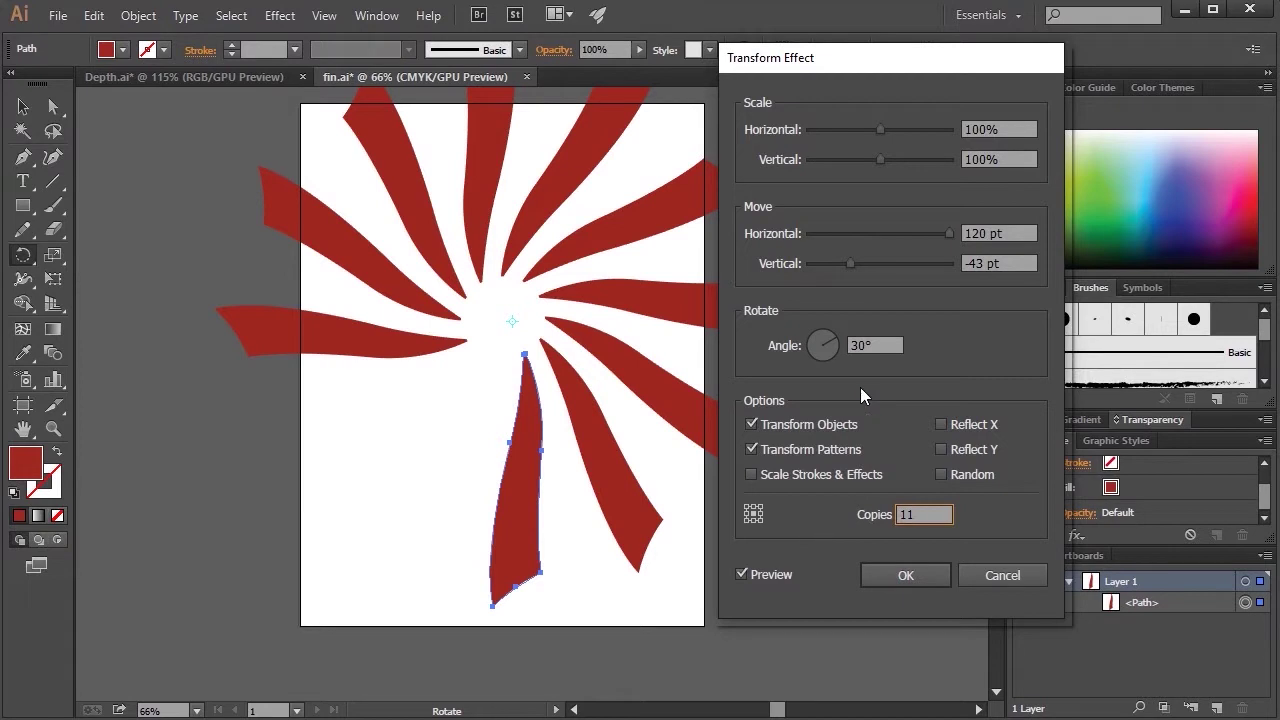
pyautogui.press('Tab')
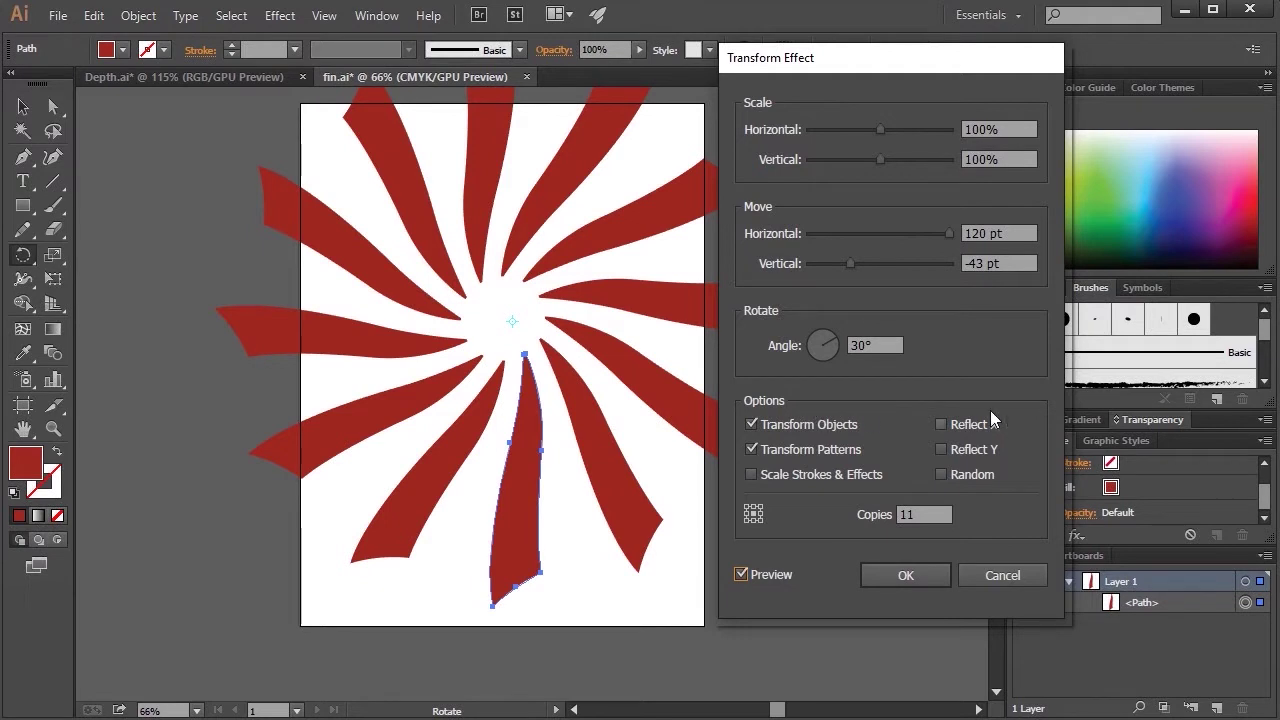
# - Adjust the offset of the fin copies to 100 pt horizontally and about -21 pt vertically
pyautogui.moveTo(851, 262)
pyautogui.mouseDown()
pyautogui.moveTo(894, 260)
pyautogui.moveTo(848, 275)
pyautogui.mouseUp()
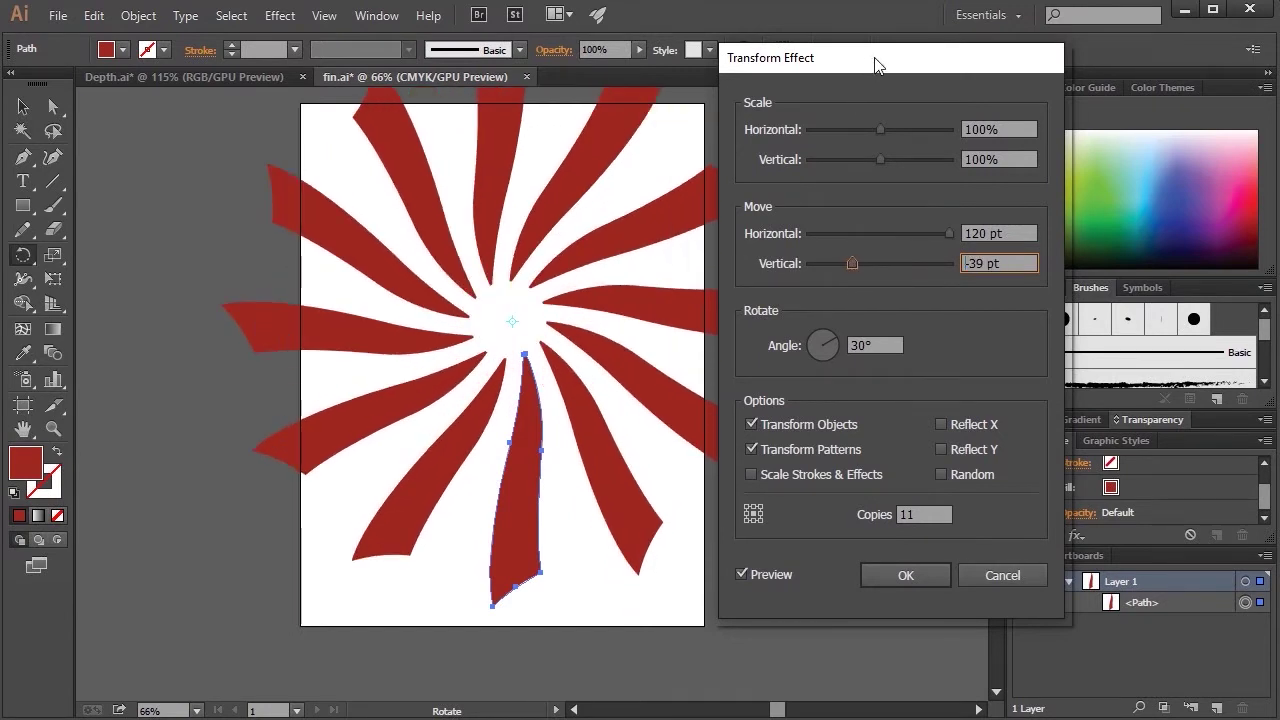
pyautogui.moveTo(868, 67); pyautogui.dragTo(877, 65)
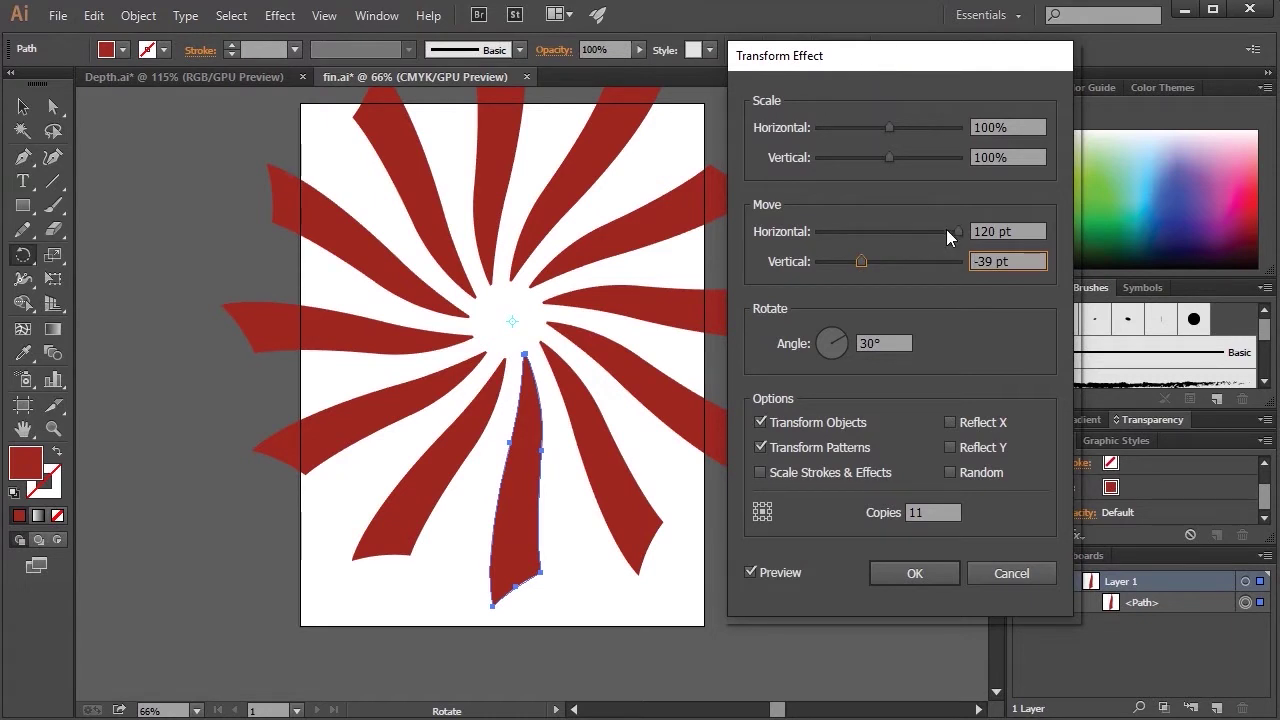
pyautogui.moveTo(962, 229); pyautogui.dragTo(966, 230)
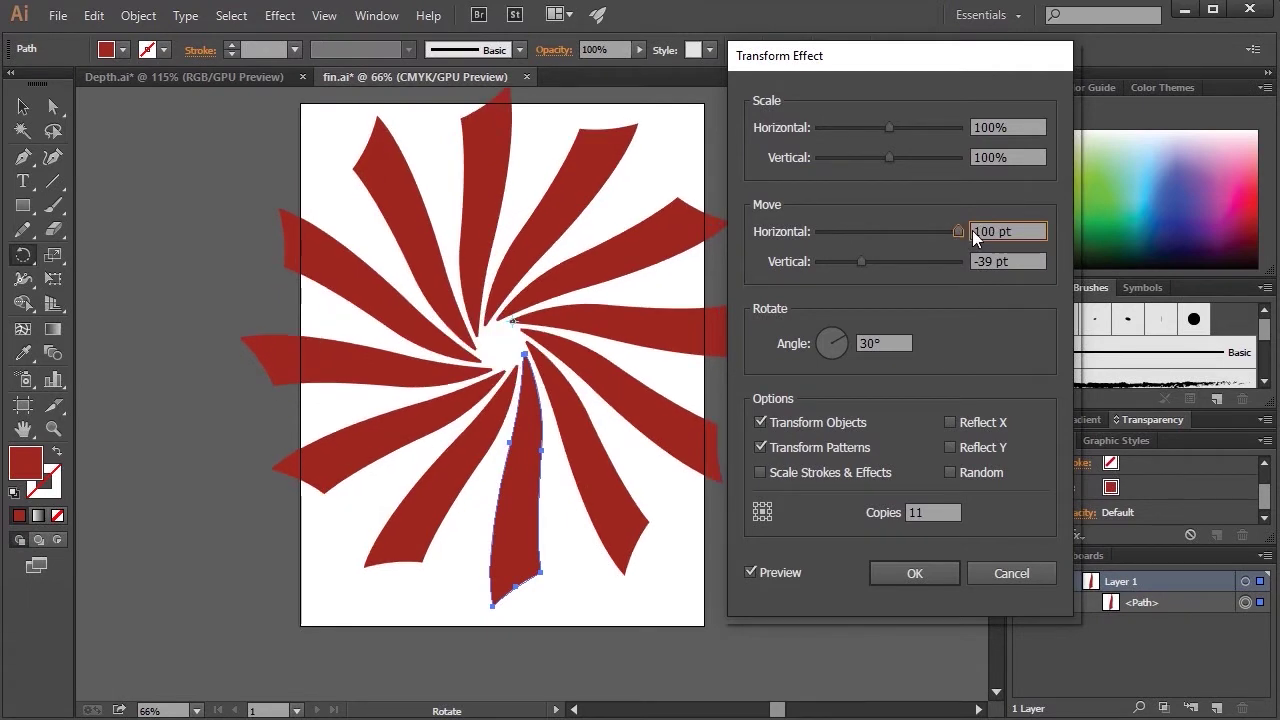
pyautogui.moveTo(863, 266); pyautogui.dragTo(875, 261)
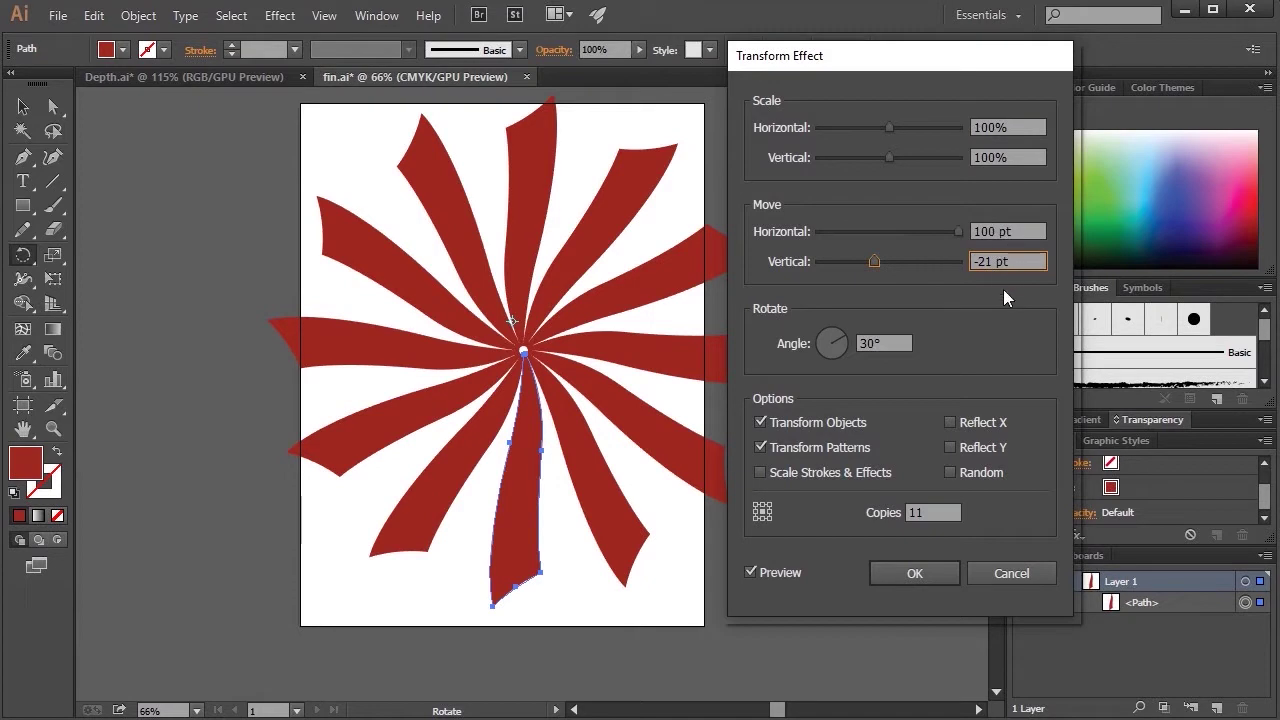
# - Fine-tune the horizontal move of the fin copies to 103 pt
pyautogui.click(988, 231)
pyautogui.press('Tab')
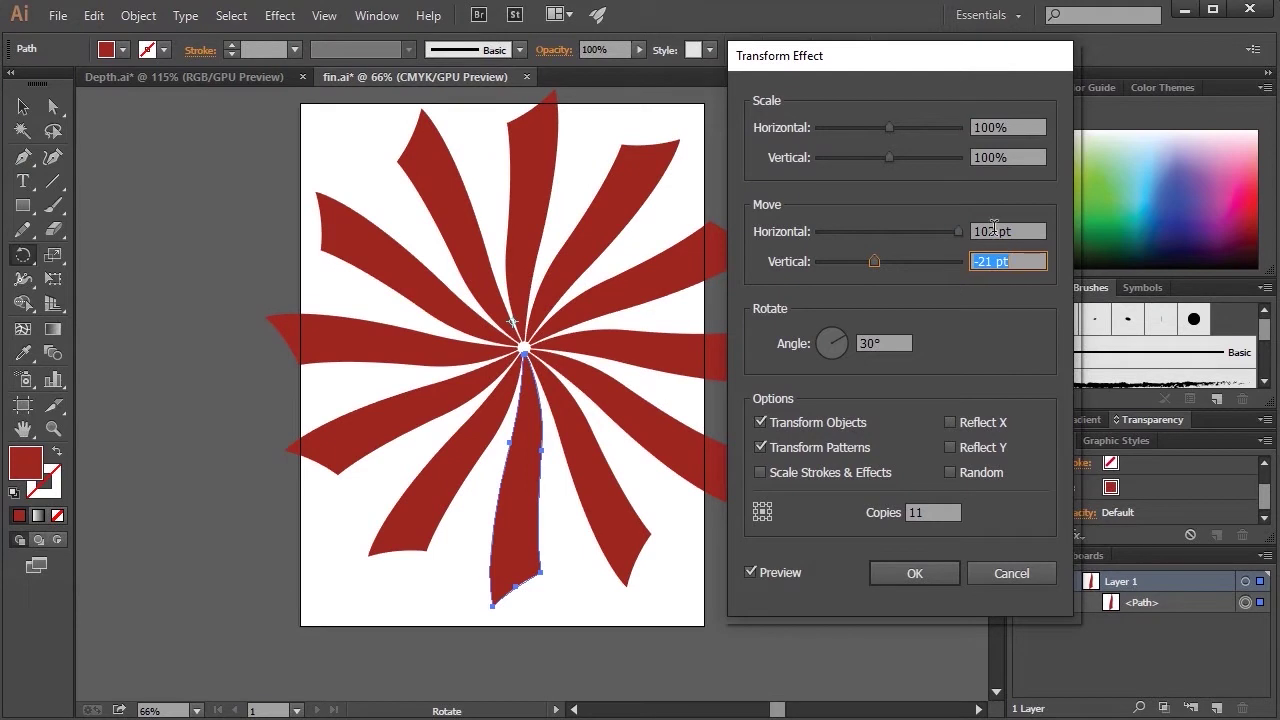
pyautogui.doubleClick(988, 262)
pyautogui.click(990, 231)
pyautogui.press('Up')
pyautogui.press('Tab')
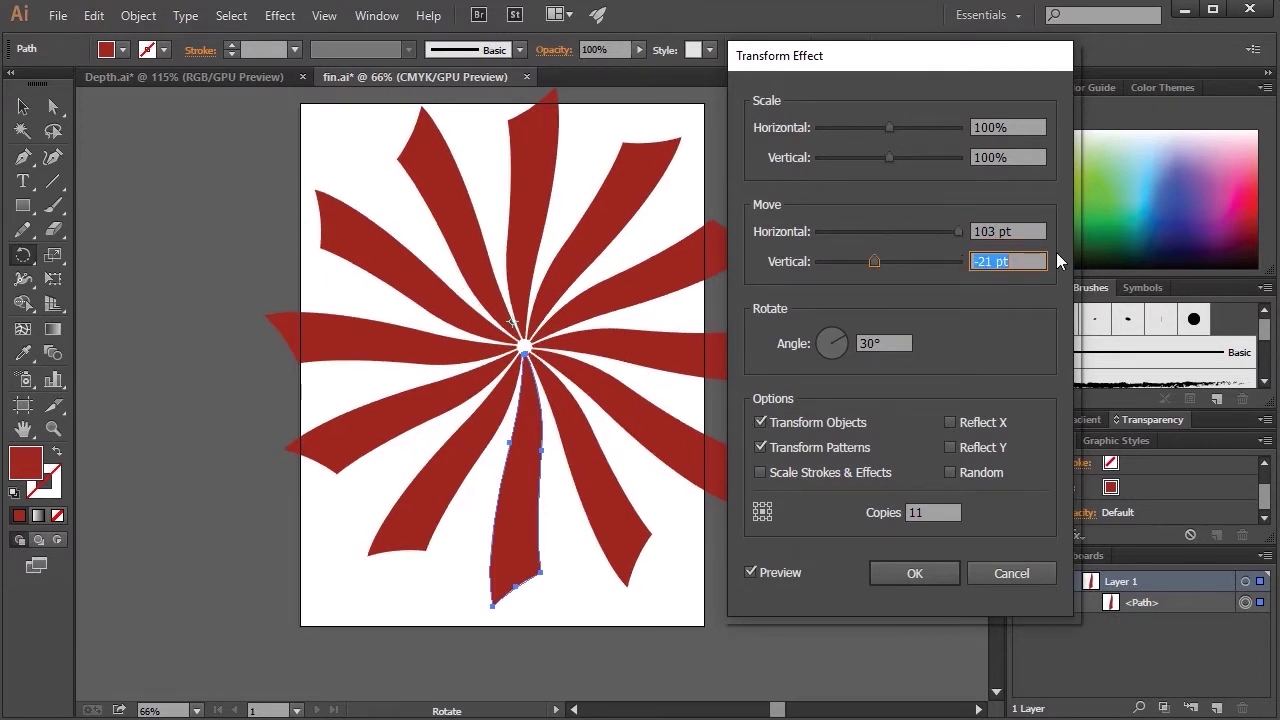
# - Try a vertical move of -18 pt for the fin copies
pyautogui.moveTo(991, 231); pyautogui.dragTo(974, 261)
pyautogui.write('-18')
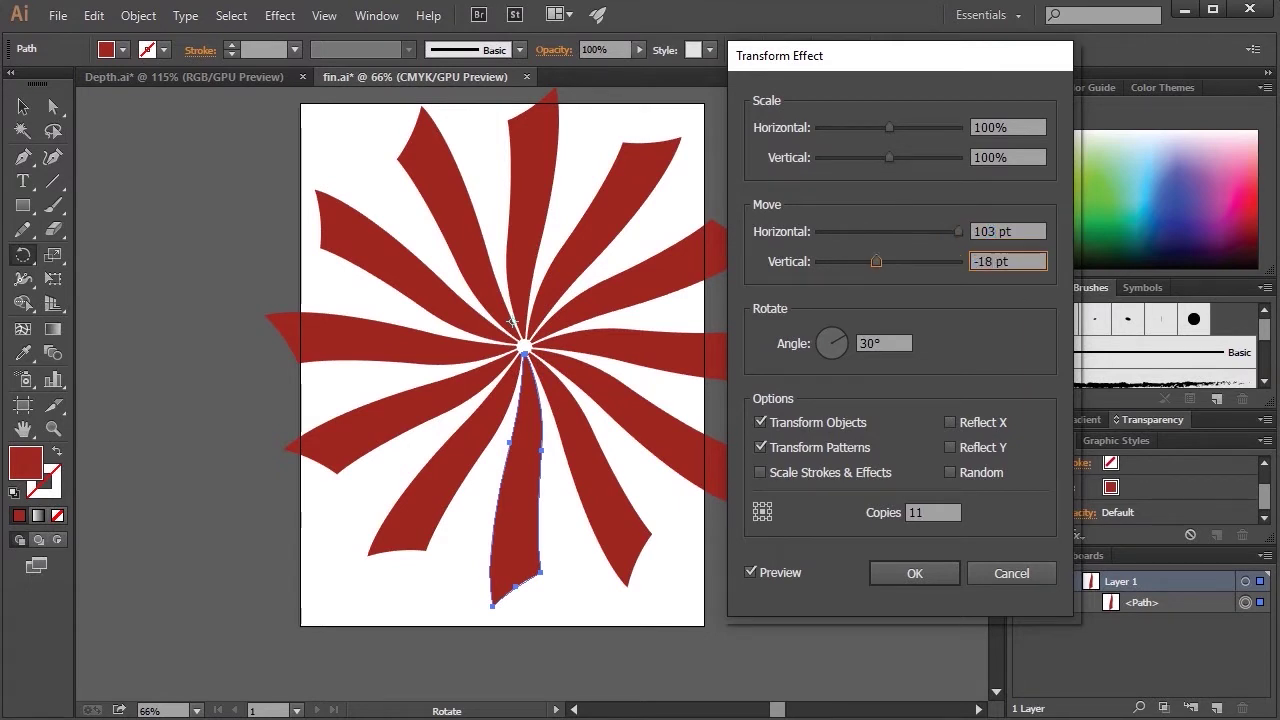
pyautogui.press('Tab')
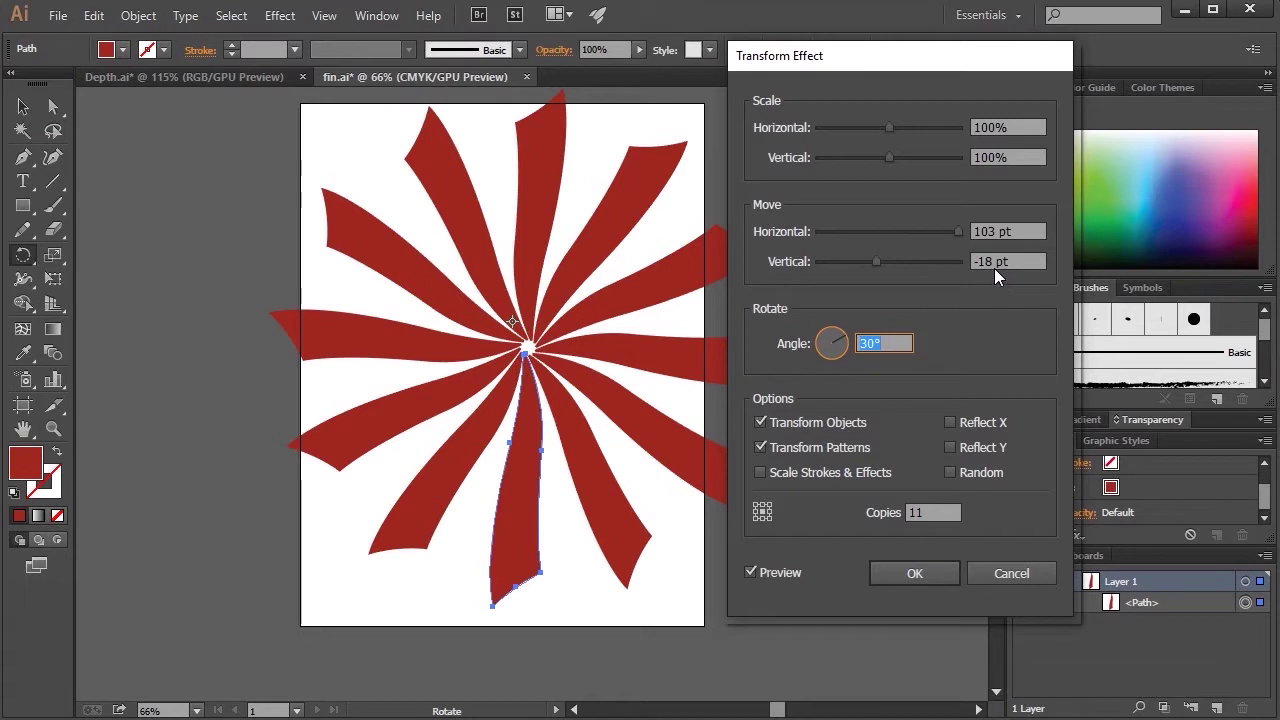
# - Set the vertical move to -21 pt and apply the Transform effect to the fin
pyautogui.doubleClick(989, 262)
pyautogui.write('-21')
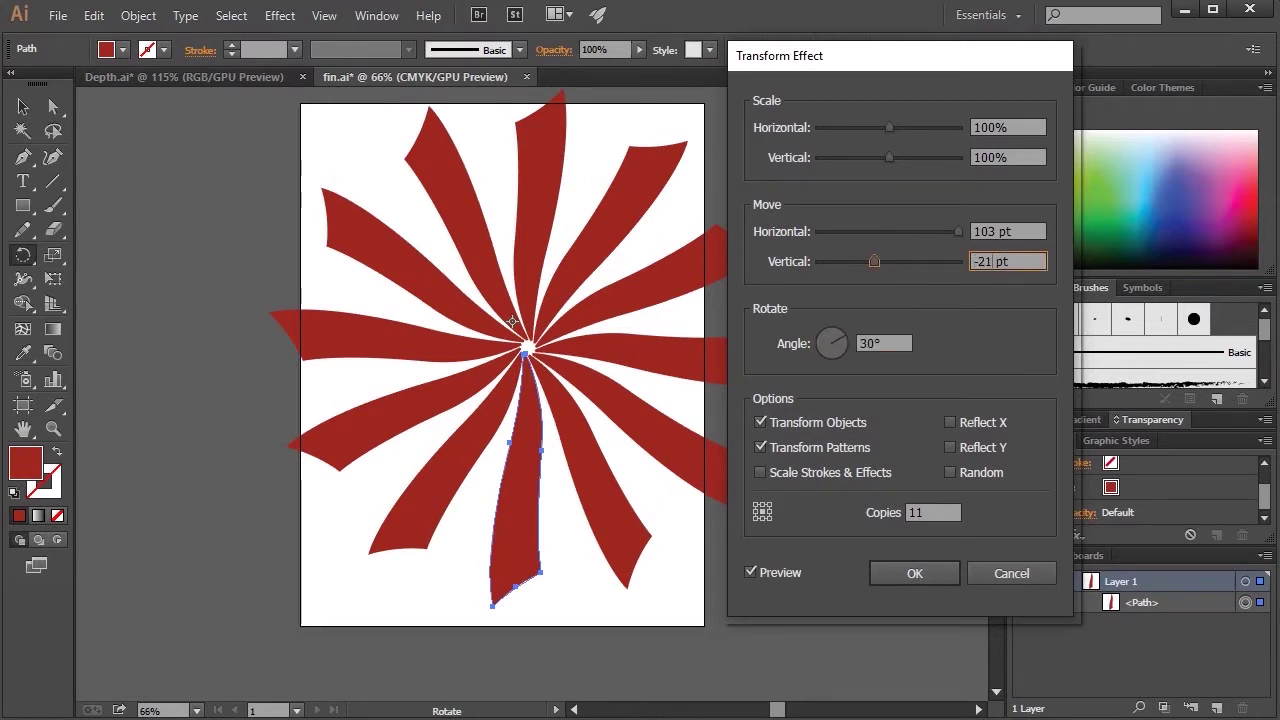
pyautogui.press('Tab')
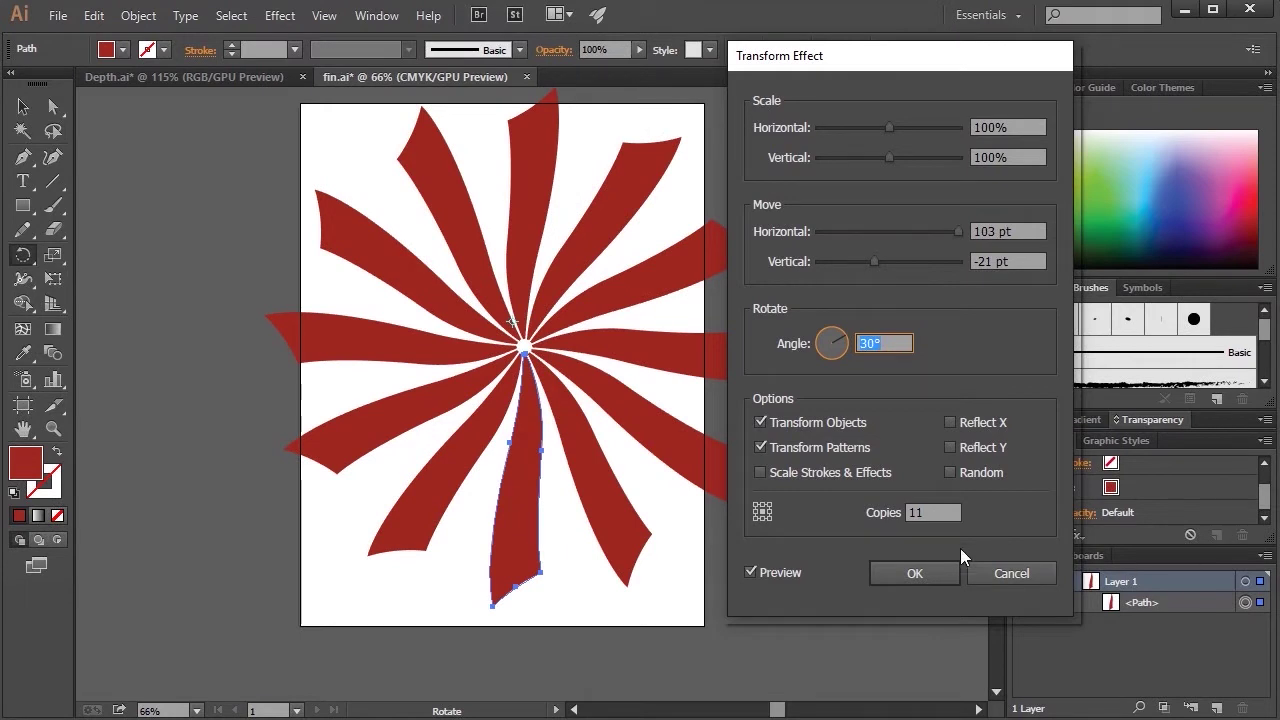
pyautogui.click(914, 573)
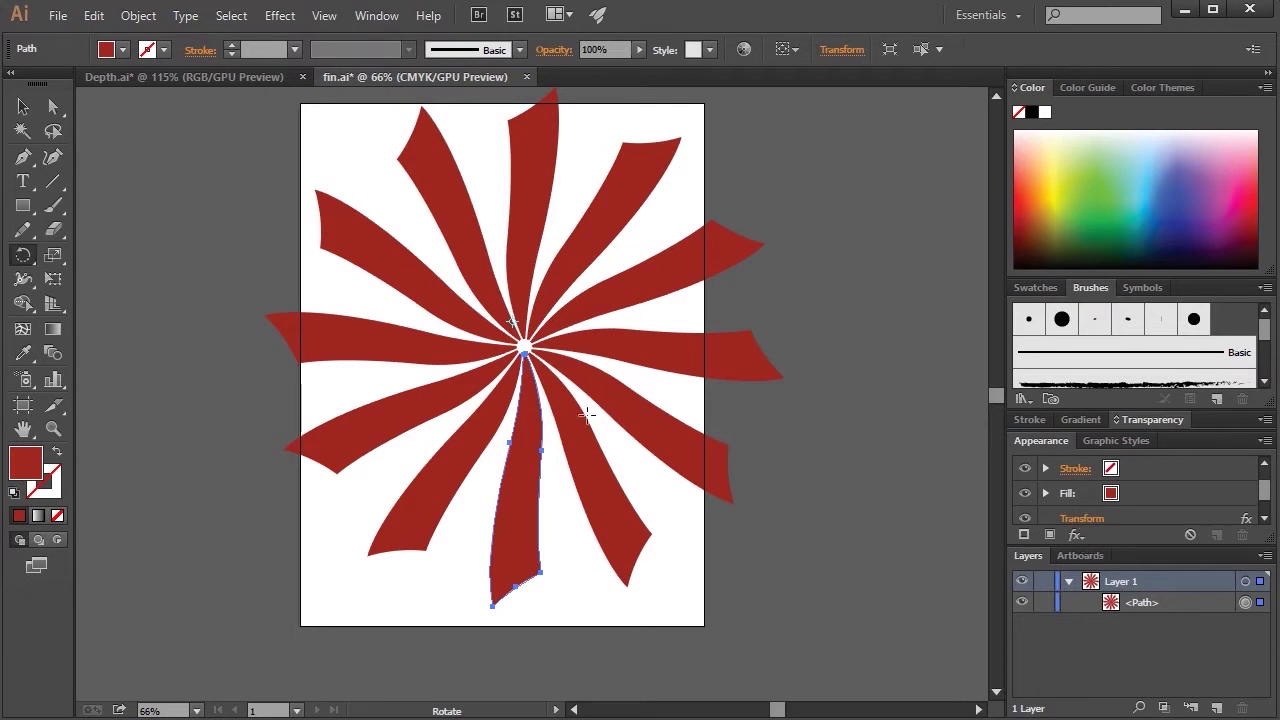
# - Move the whole fin pattern toward the artboard's right edge and bring it back over the middle
pyautogui.click(23, 107)
pyautogui.click(217, 139)
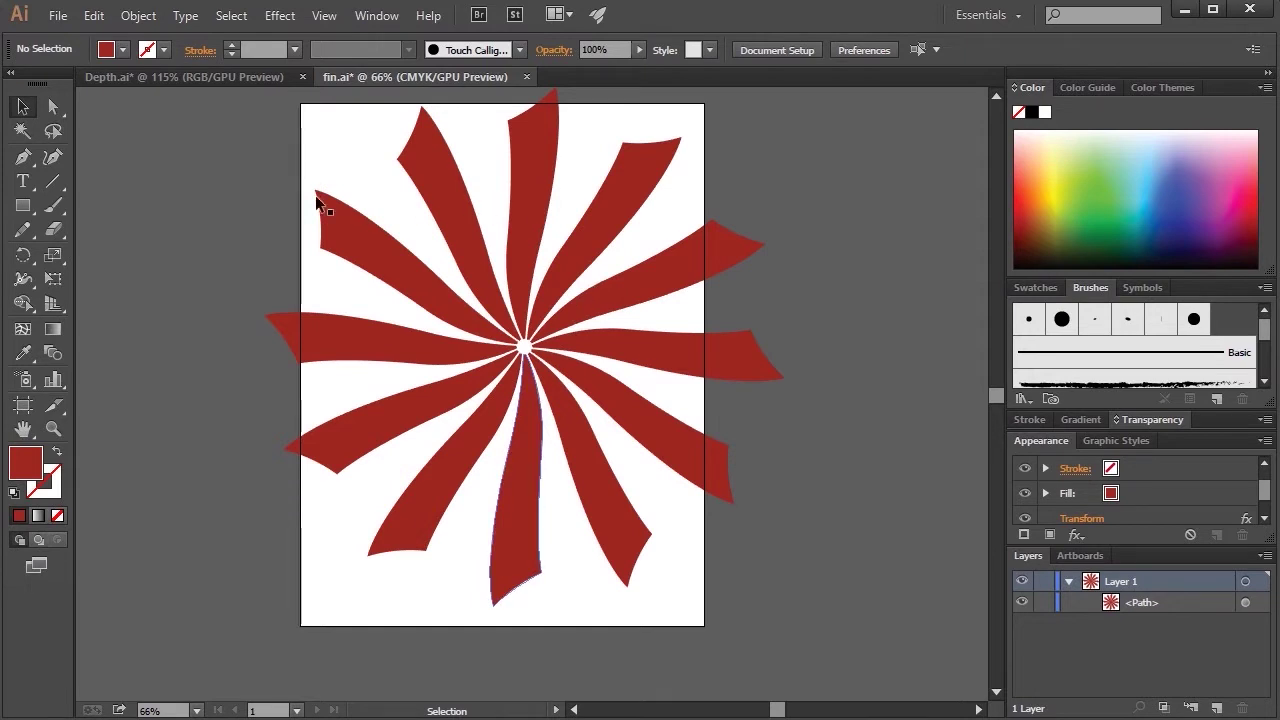
pyautogui.moveTo(442, 182); pyautogui.dragTo(601, 198)
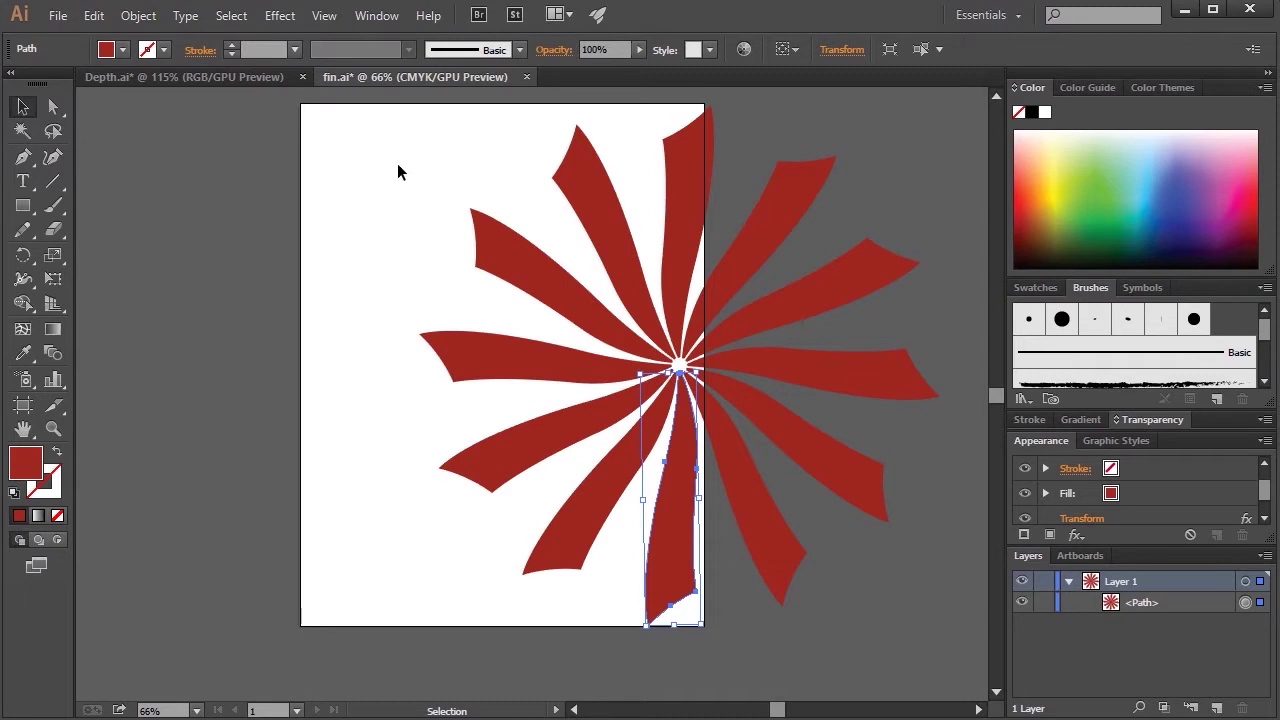
pyautogui.click(300, 194)
pyautogui.click(692, 498)
pyautogui.moveTo(695, 500); pyautogui.dragTo(516, 457)
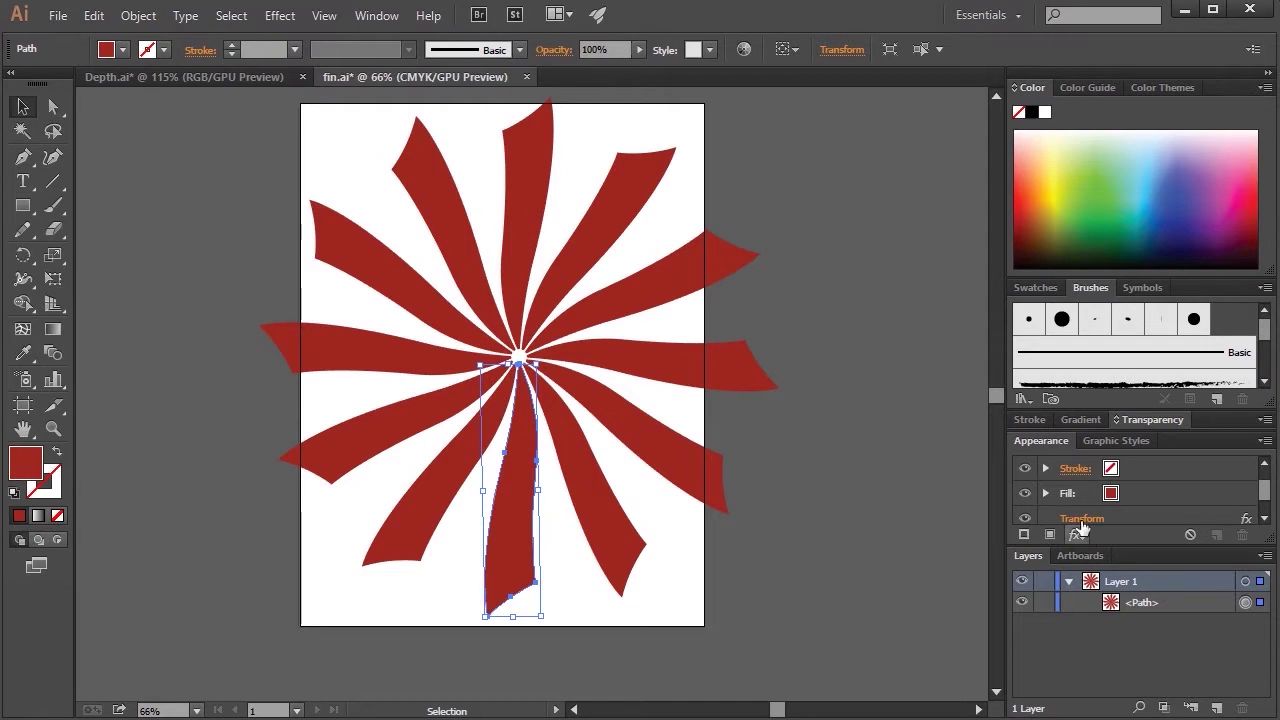
# - Reopen the fin's Transform effect with preview and set the move to 108 pt horizontally and -32 pt vertically
pyautogui.click(1081, 520)
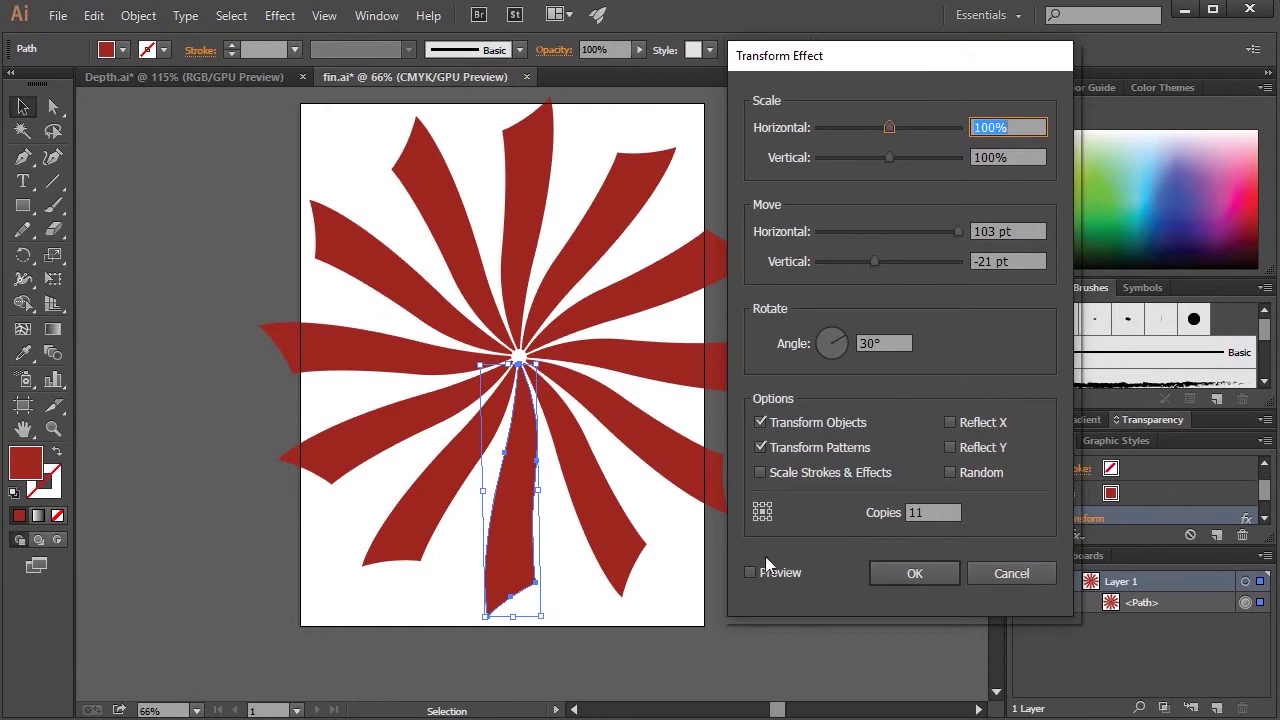
pyautogui.click(751, 573)
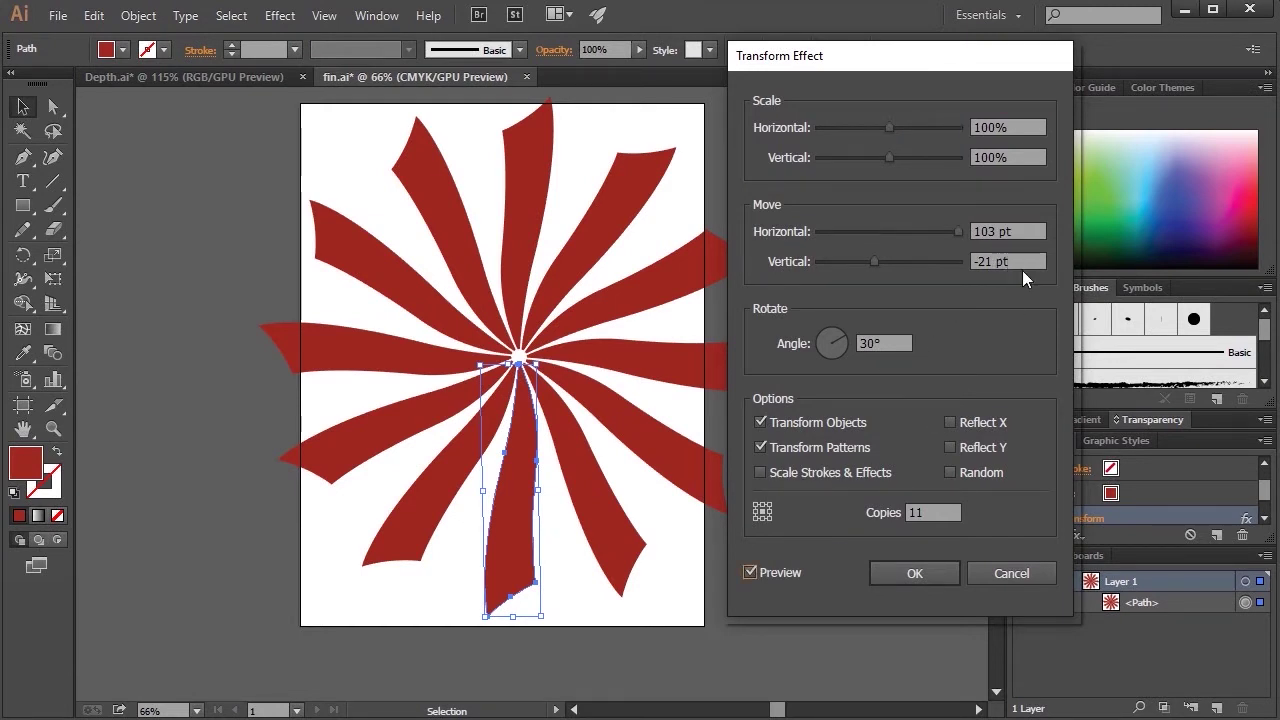
pyautogui.click(997, 231)
pyautogui.moveTo(997, 231); pyautogui.dragTo(979, 232)
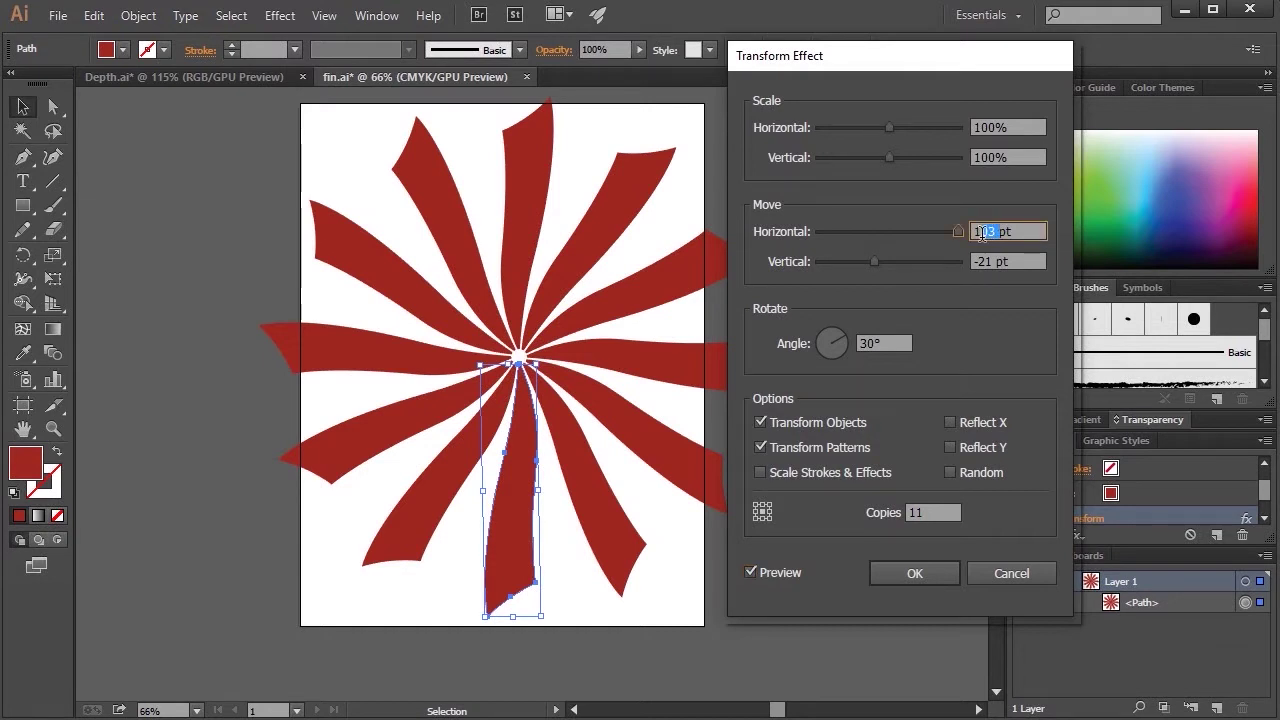
pyautogui.write('08')
pyautogui.press('Tab')
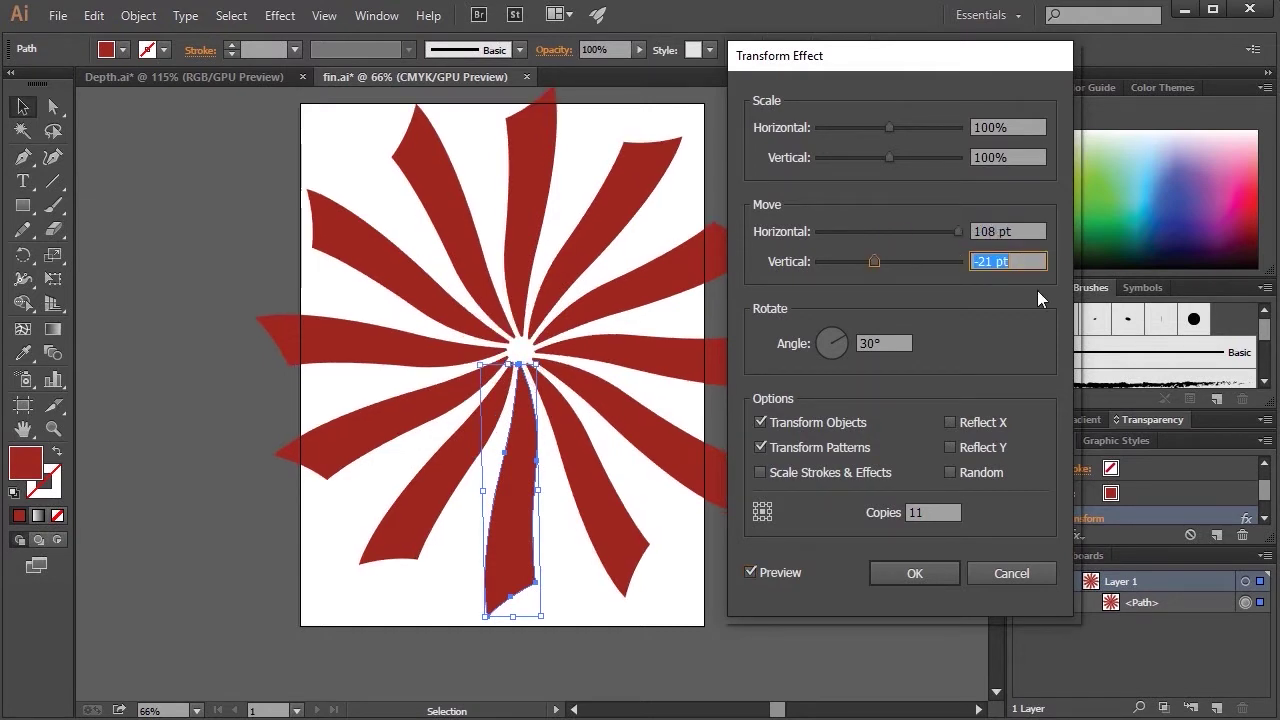
pyautogui.moveTo(874, 262); pyautogui.dragTo(864, 262)
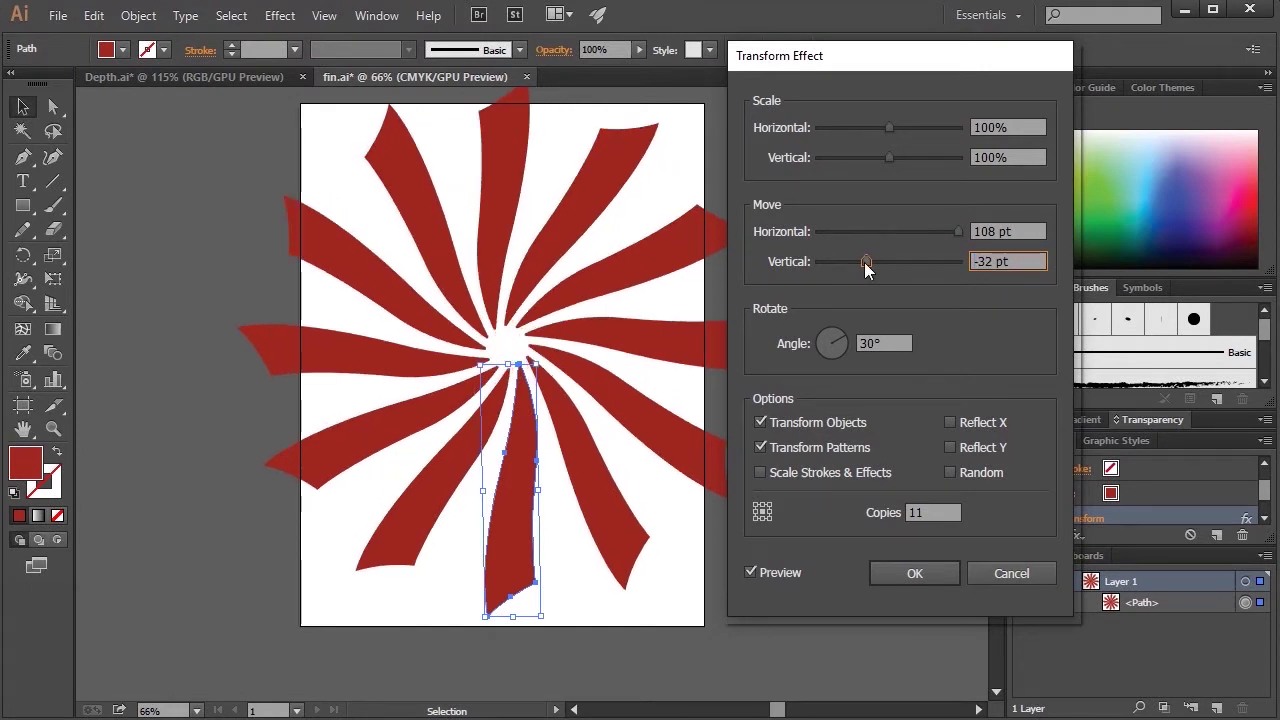
pyautogui.click(915, 573)
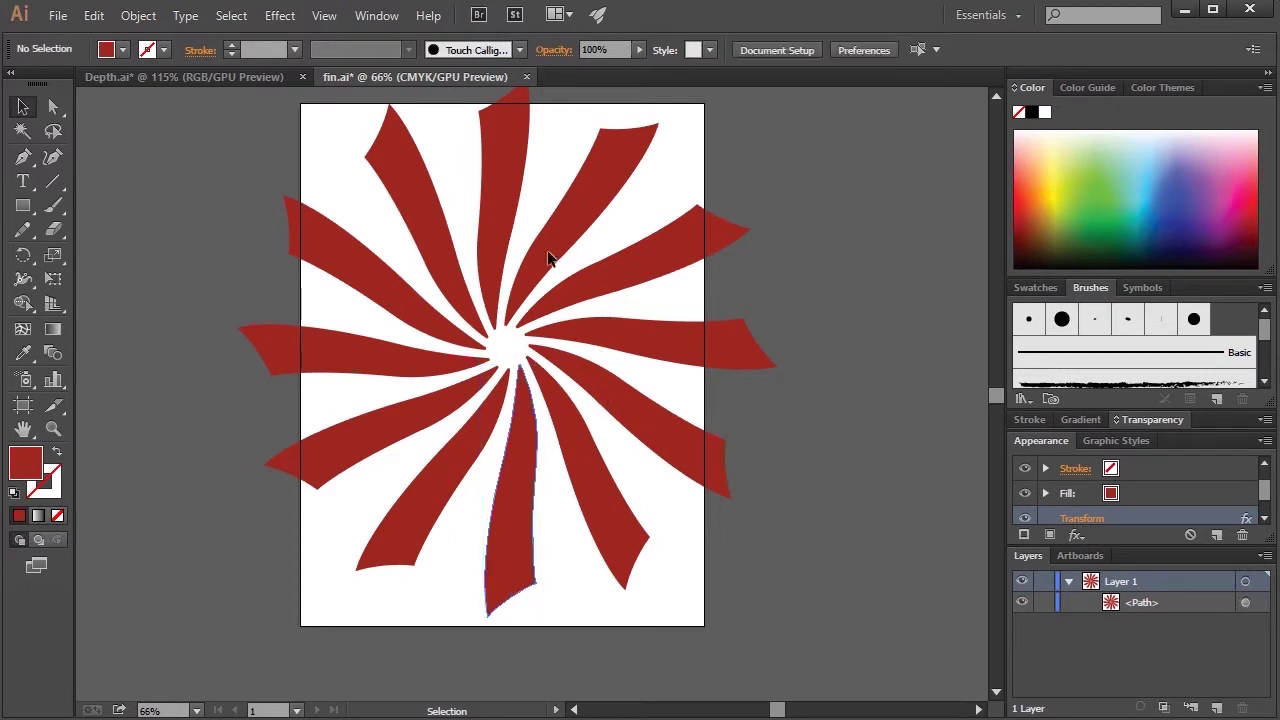
# - Try to select the upper fin copies directly on the artboard
pyautogui.click(458, 203)
pyautogui.moveTo(735, 183); pyautogui.dragTo(336, 278)
pyautogui.moveTo(827, 177); pyautogui.dragTo(216, 290)
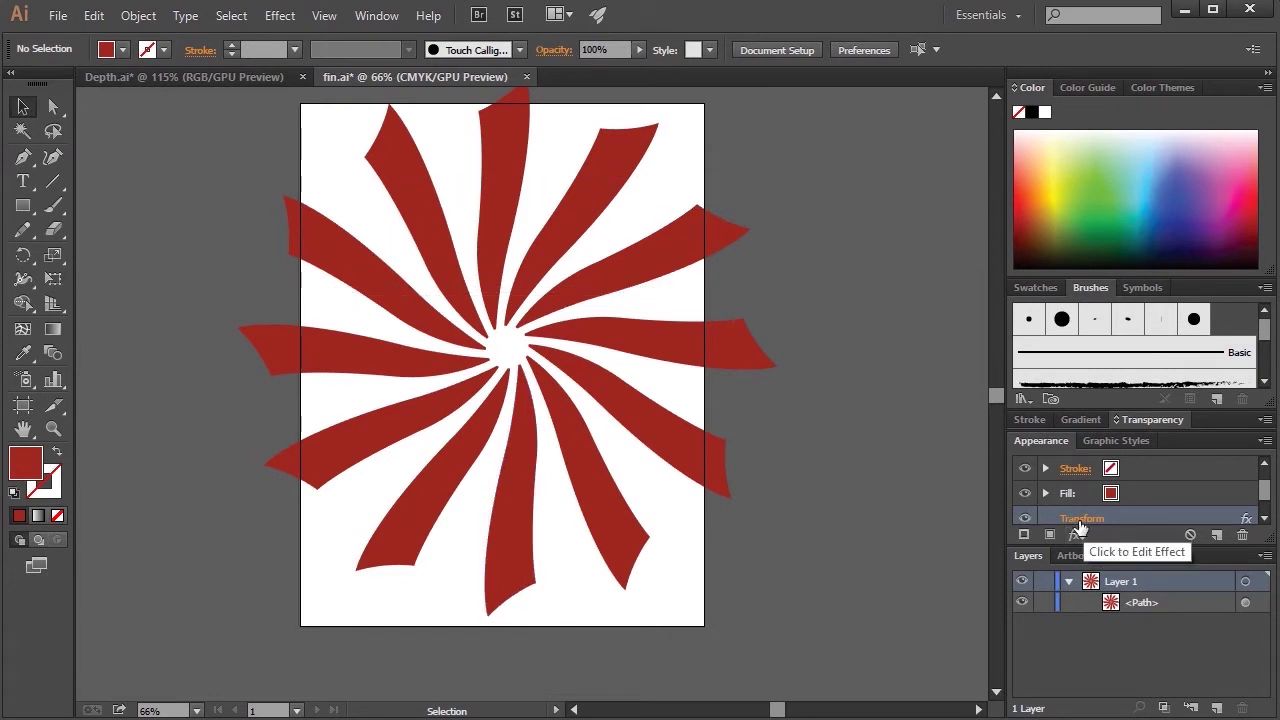
# - Expand the appearance of the original bottom fin and select the expanded fin group
pyautogui.click(531, 463)
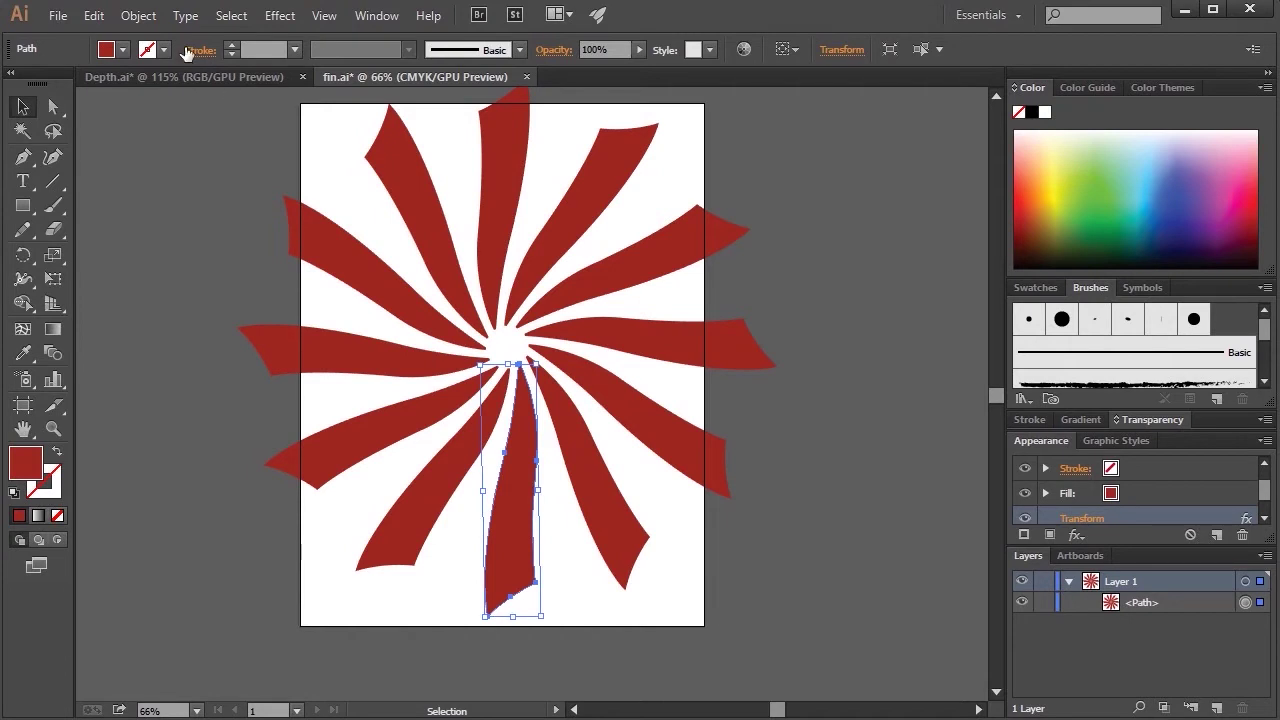
pyautogui.click(138, 15)
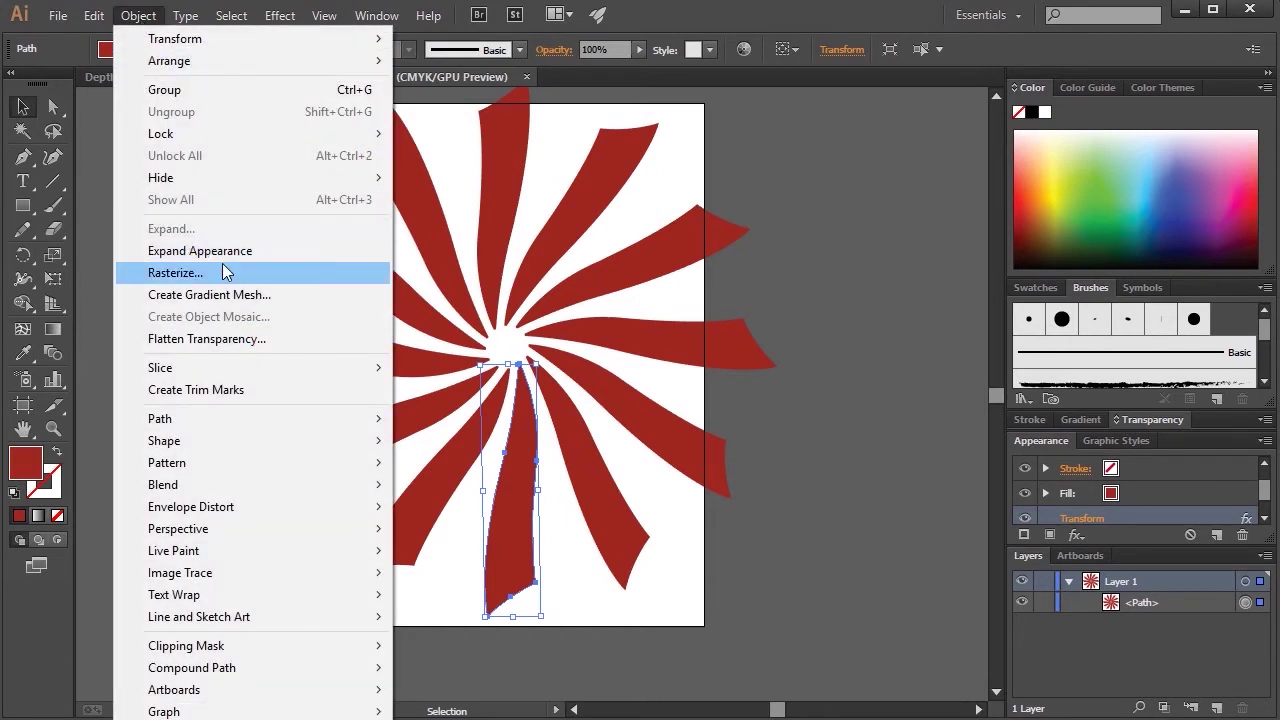
pyautogui.click(230, 251)
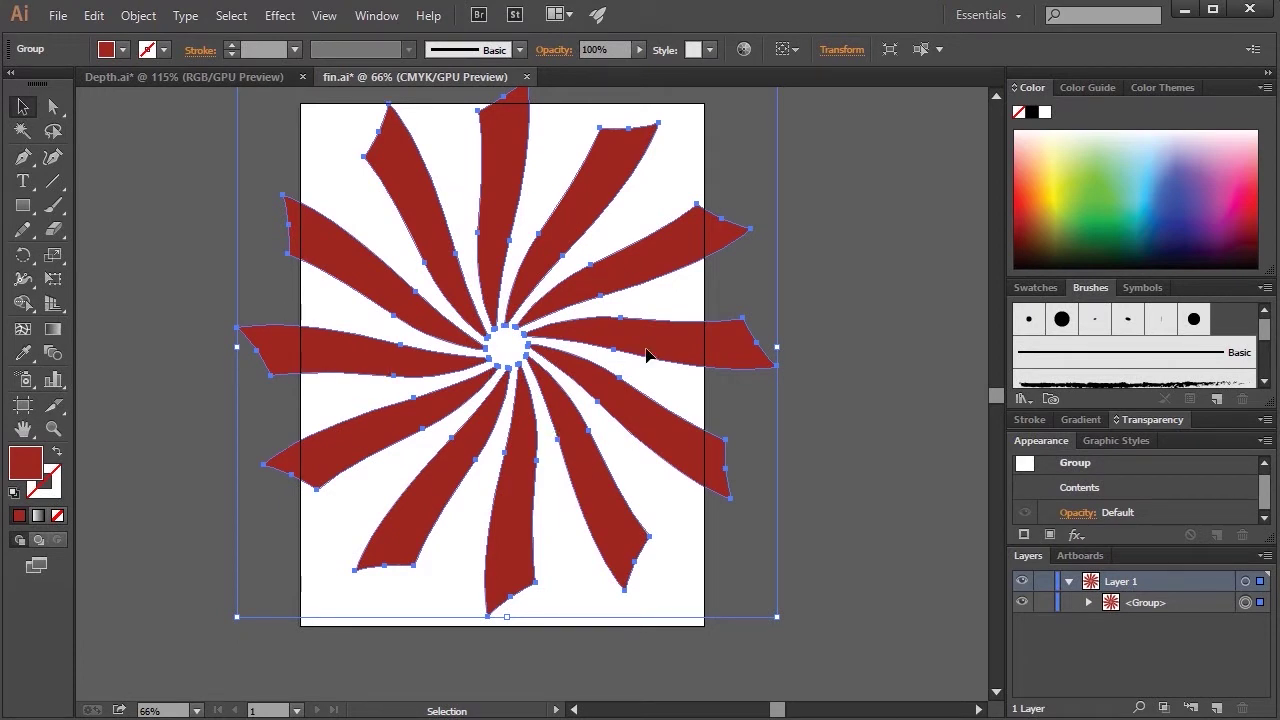
pyautogui.click(840, 295)
pyautogui.click(560, 221)
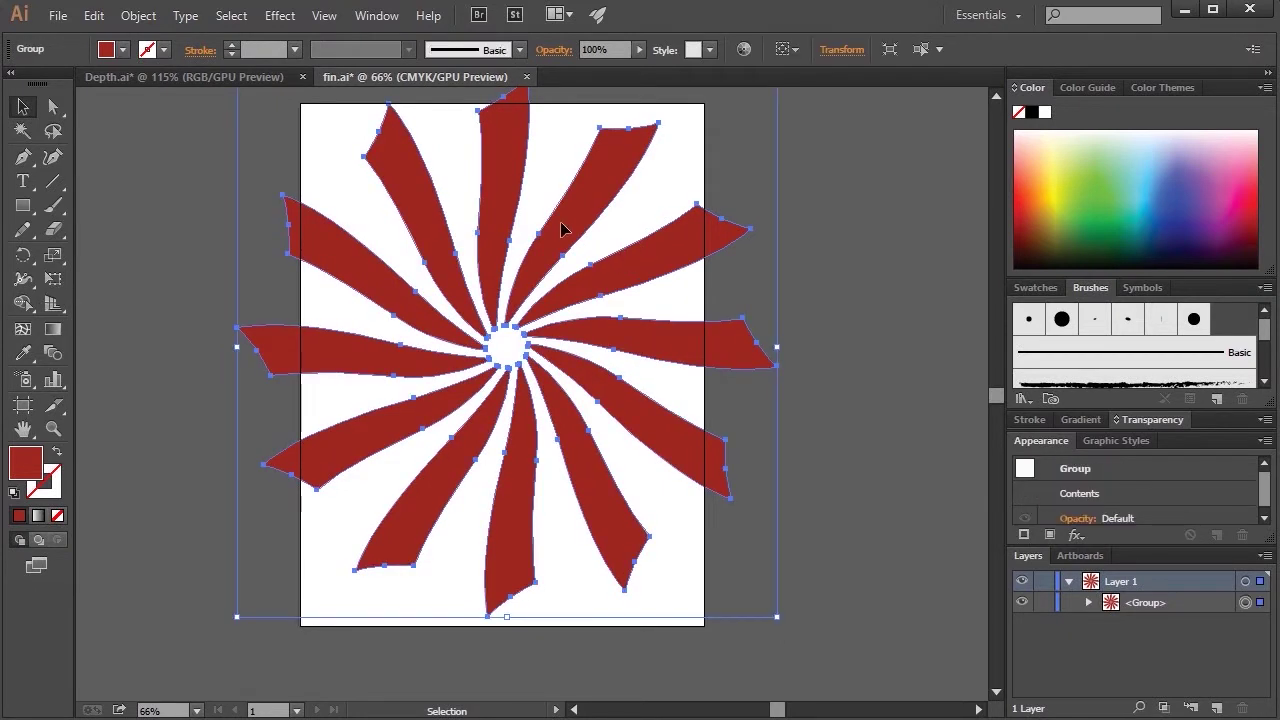
# - Ungroup the expanded fins and move the upper-right and upper-left fins slightly outward one at a time
pyautogui.rightClick(585, 276)
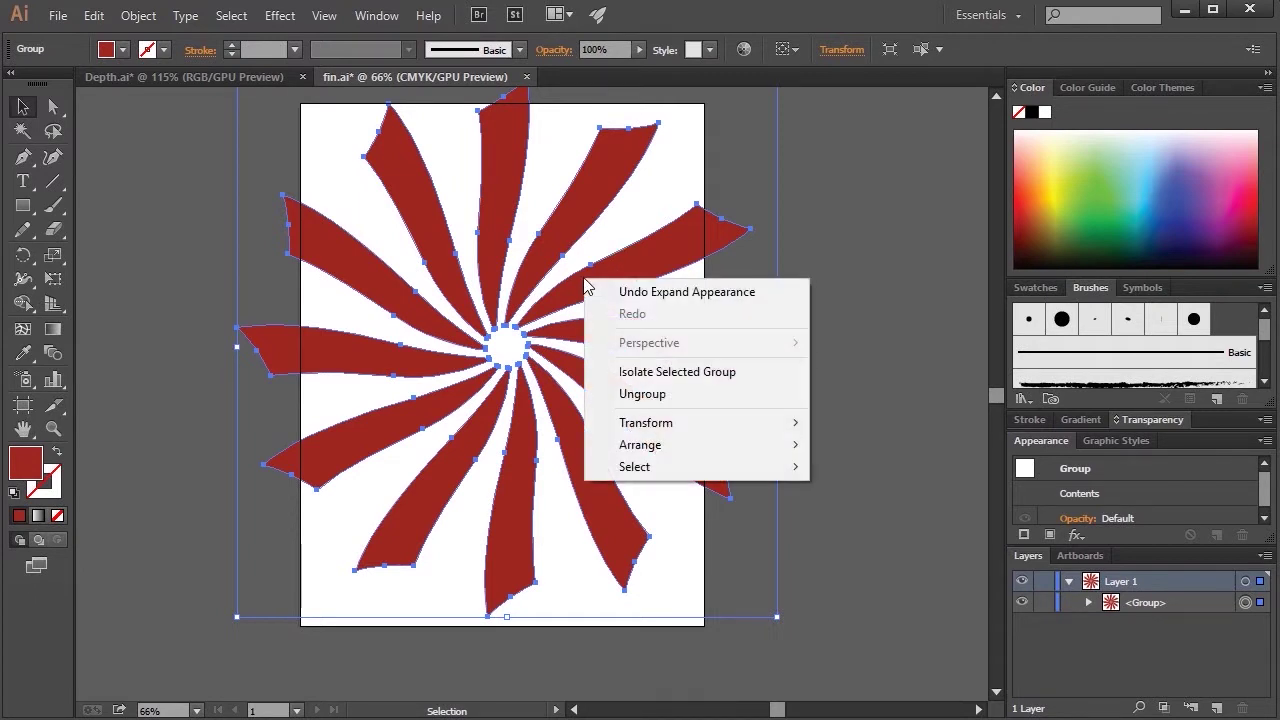
pyautogui.click(644, 392)
pyautogui.click(794, 291)
pyautogui.moveTo(629, 261); pyautogui.dragTo(663, 246)
pyautogui.click(381, 287)
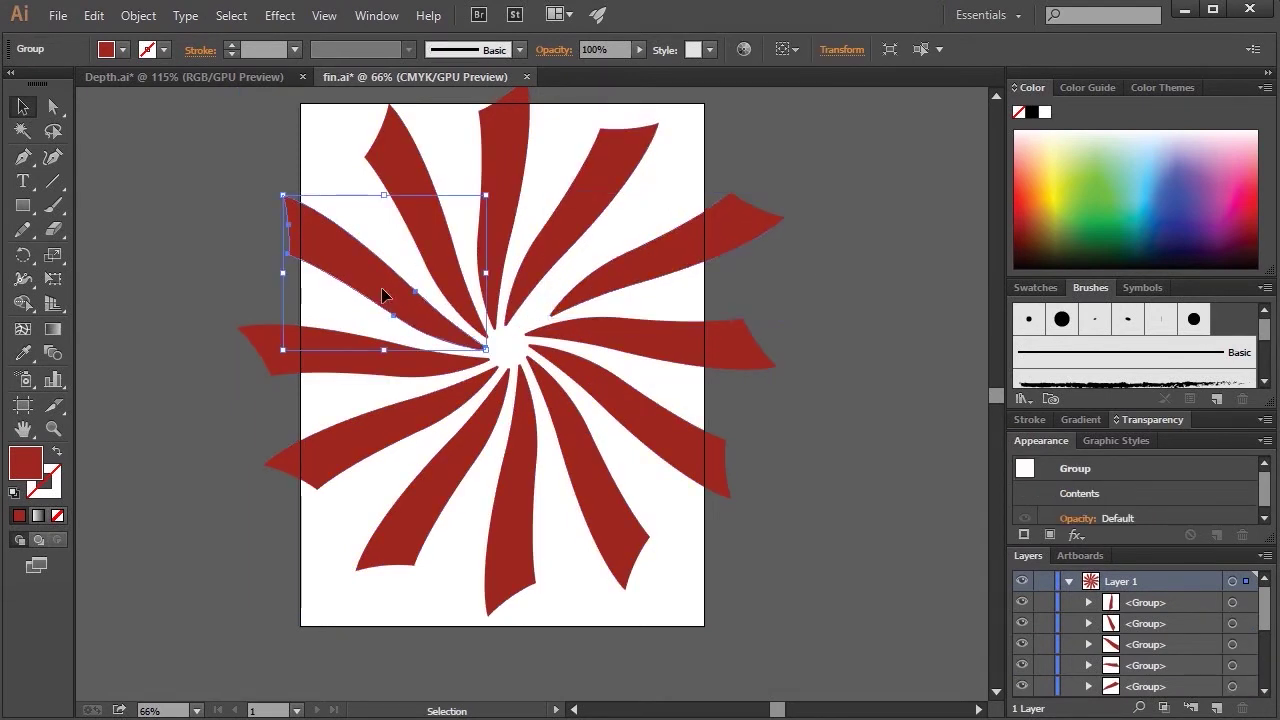
pyautogui.moveTo(378, 286); pyautogui.dragTo(353, 268)
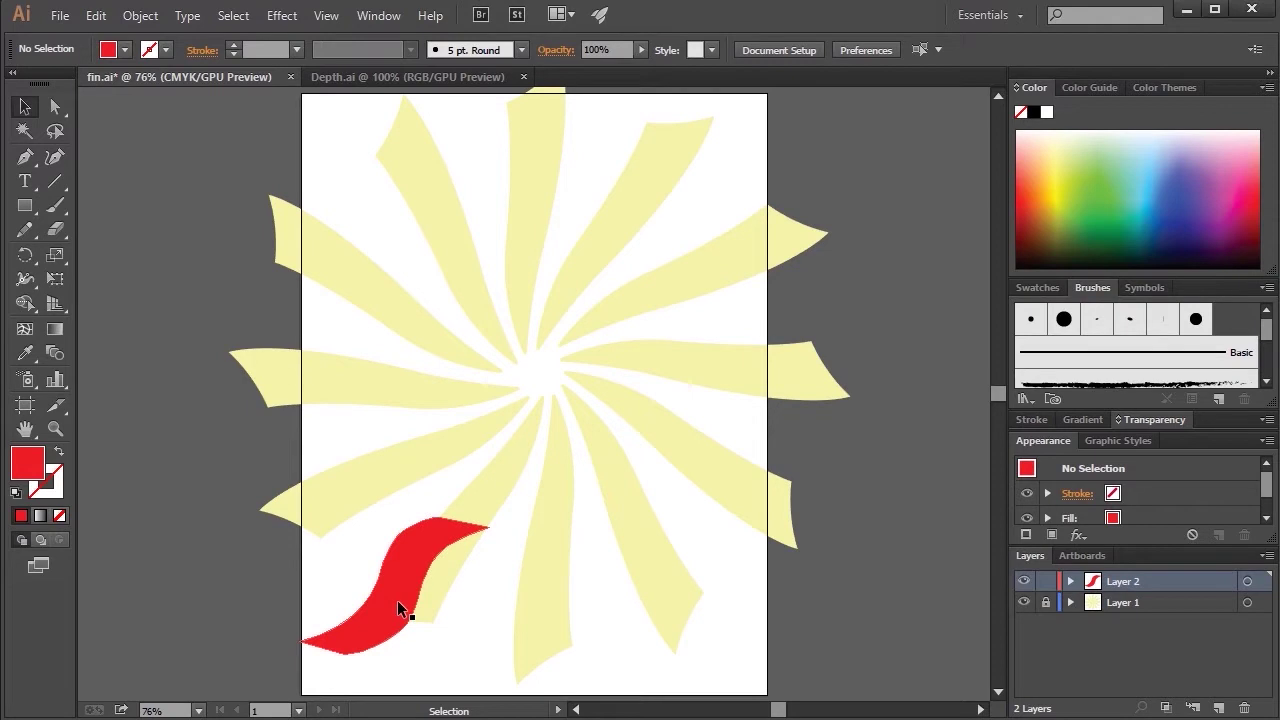
# - Examine the anchor points and curve handles of the red S-shaped path up close
pyautogui.click(409, 555)
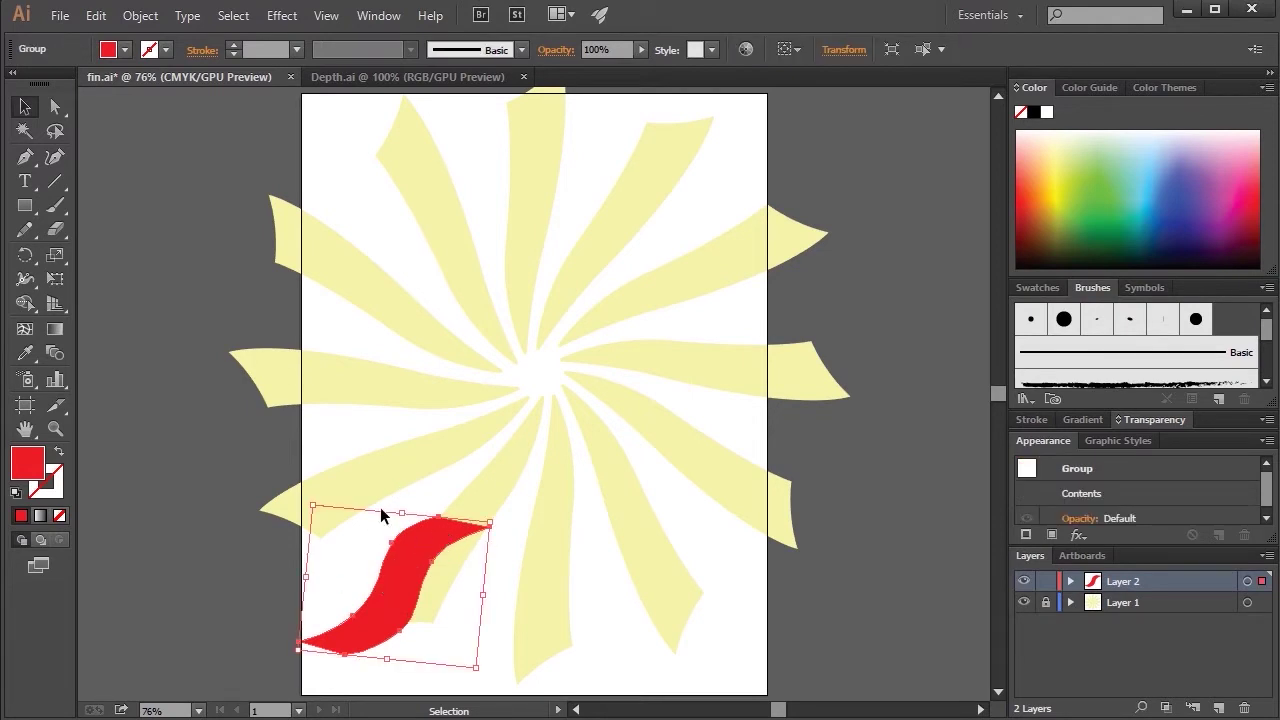
pyautogui.click(55, 106)
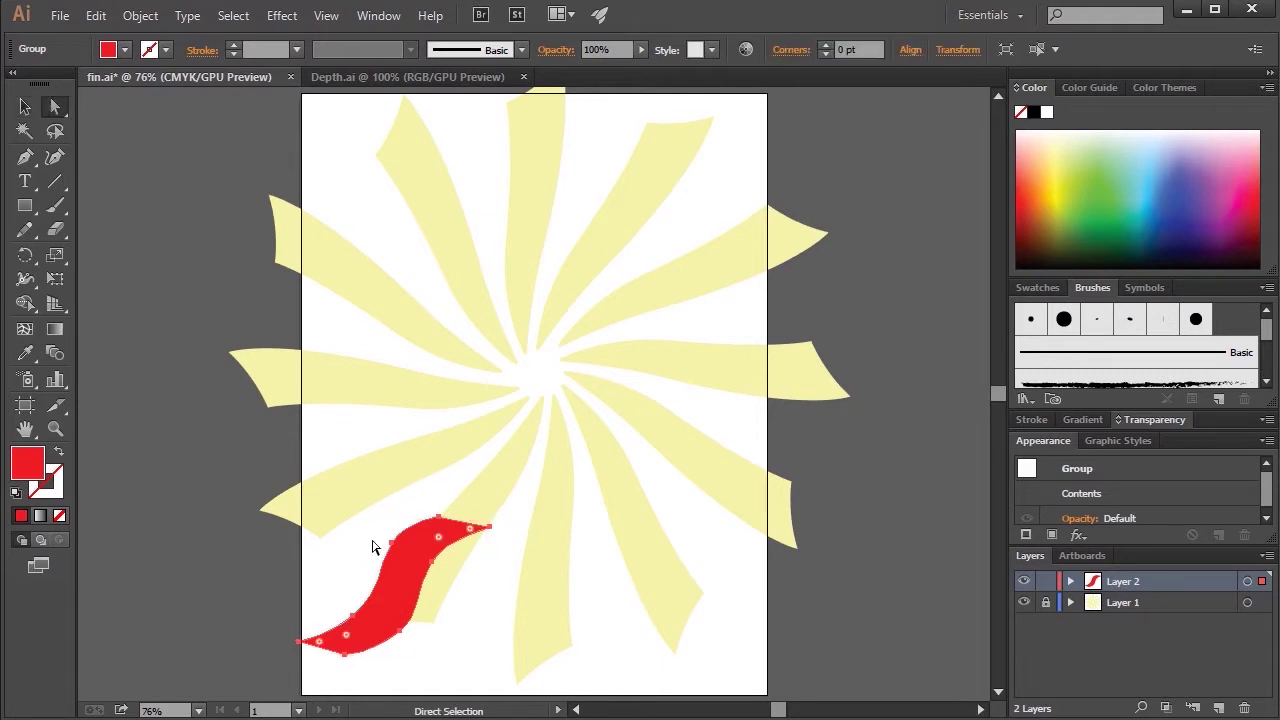
pyautogui.click(405, 580)
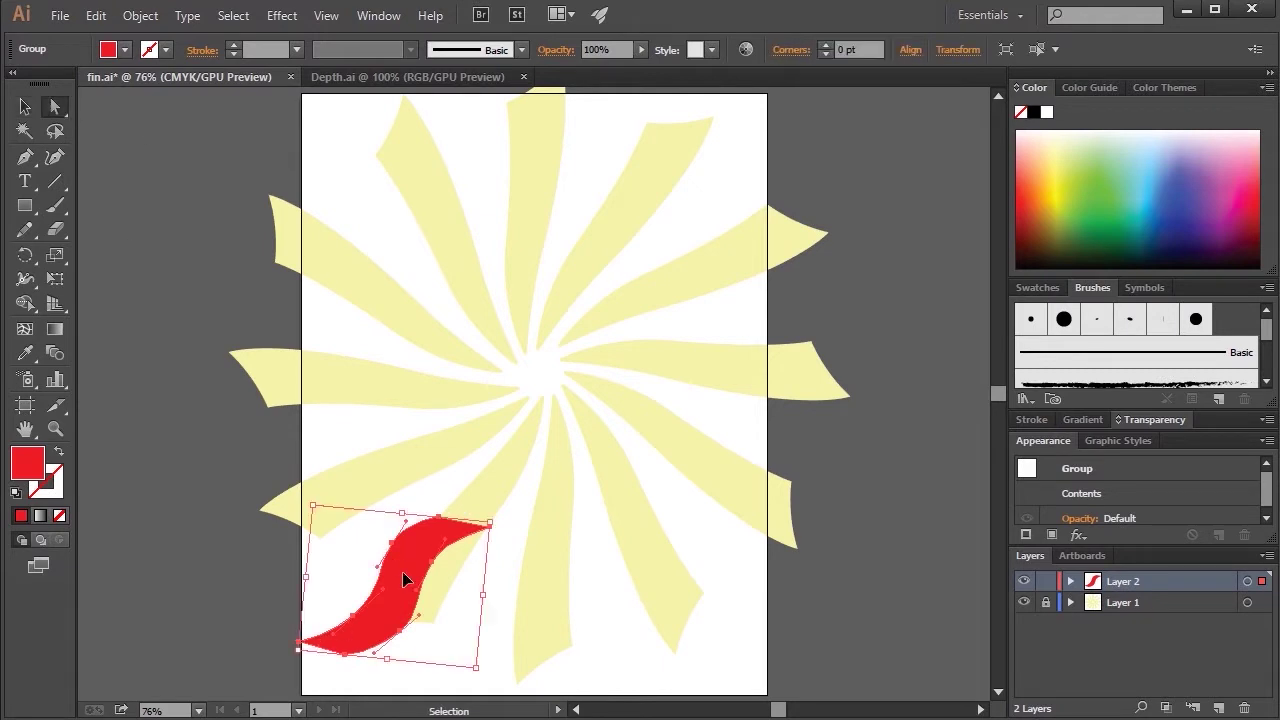
pyautogui.hotkey('ctrl', '=')
pyautogui.hotkey('ctrl', '=')
pyautogui.hotkey('ctrl', '=')
pyautogui.moveTo(410, 607); pyautogui.dragTo(560, 289)
pyautogui.moveTo(515, 508); pyautogui.dragTo(630, 440)
pyautogui.moveTo(637, 594); pyautogui.dragTo(621, 433)
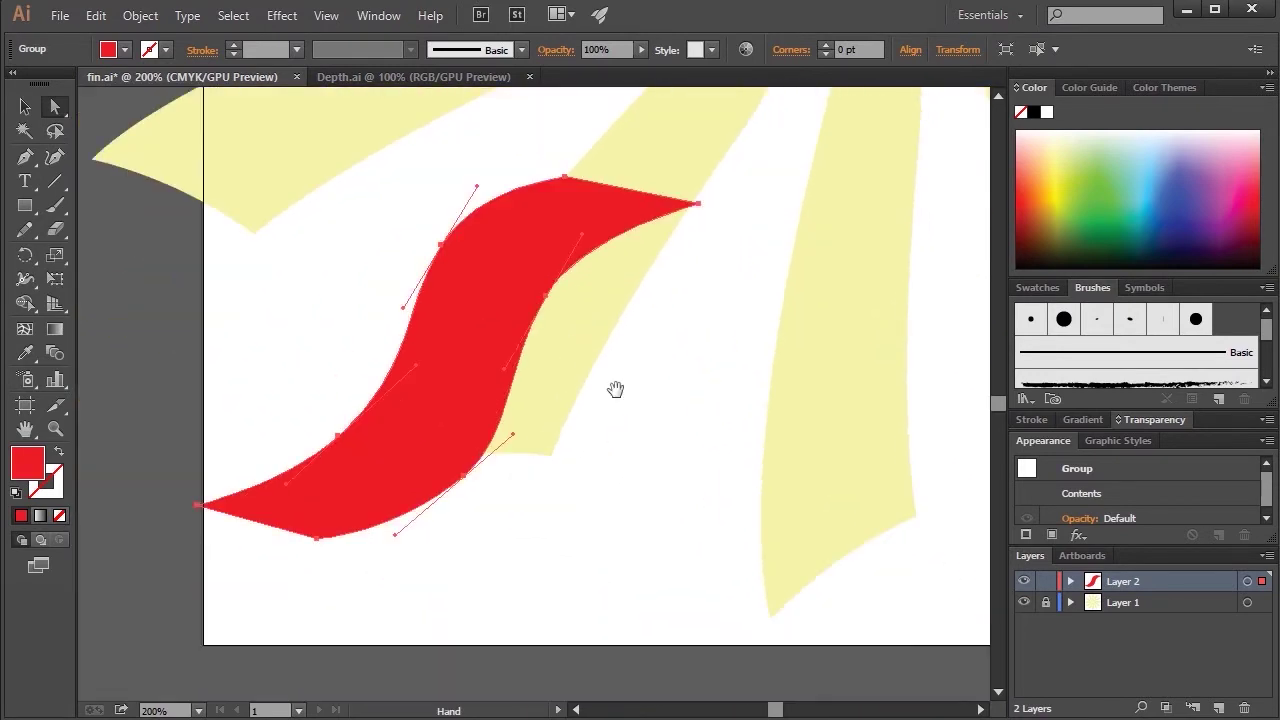
pyautogui.click(441, 244)
pyautogui.click(544, 299)
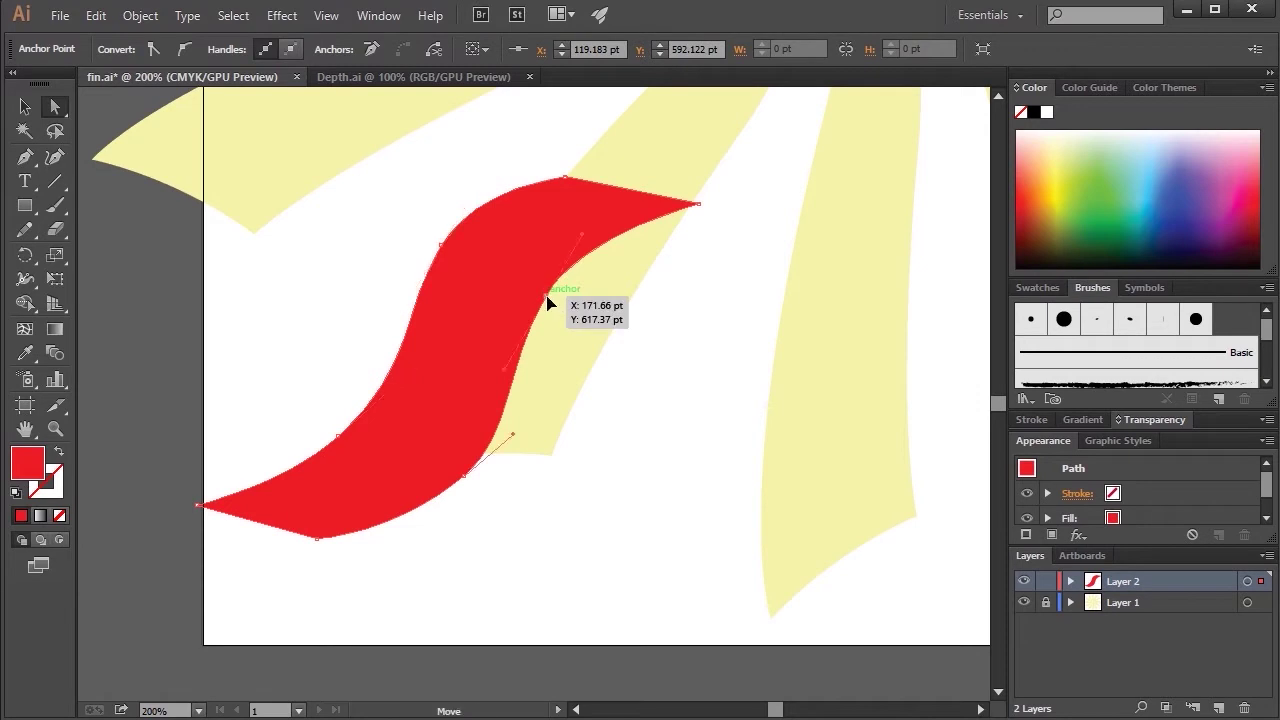
pyautogui.keyDown('shift'); pyautogui.click(338, 436); pyautogui.keyUp('shift')
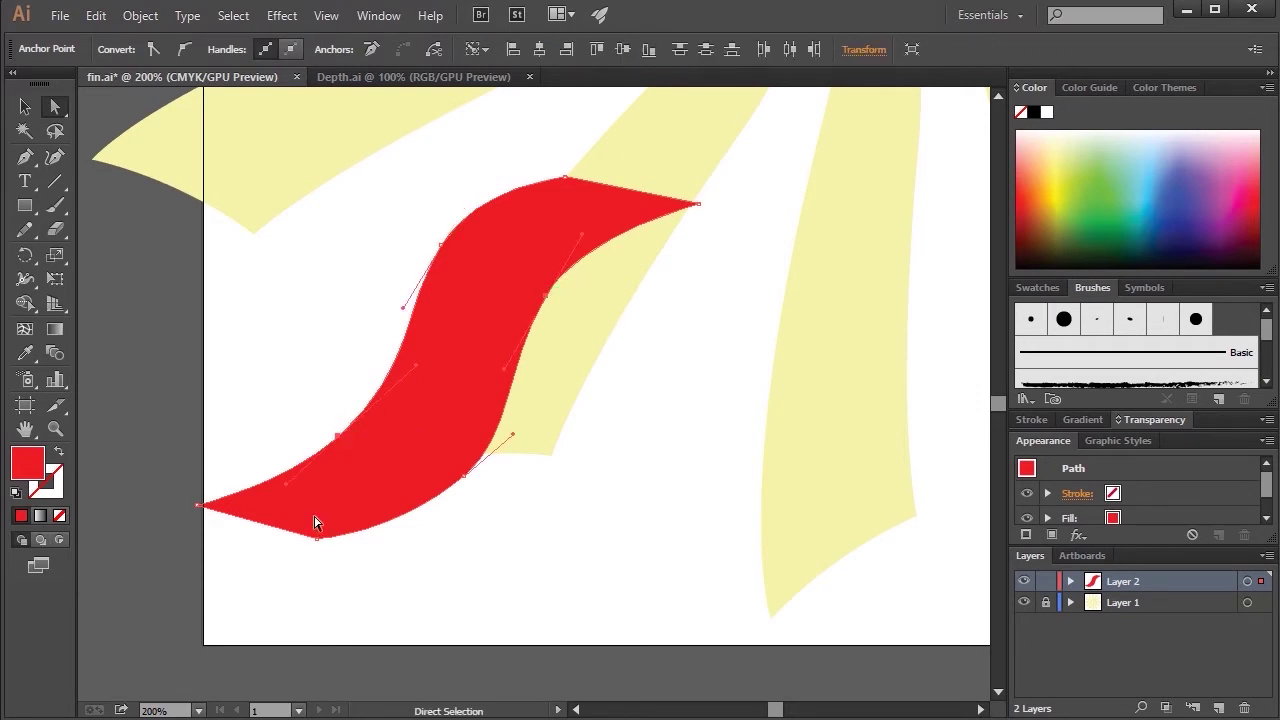
# - Try a green fill on the S-shaped path and settle on an orange-red fill
pyautogui.click(1097, 205)
pyautogui.keyDown('shift'); pyautogui.click(466, 476); pyautogui.keyUp('shift')
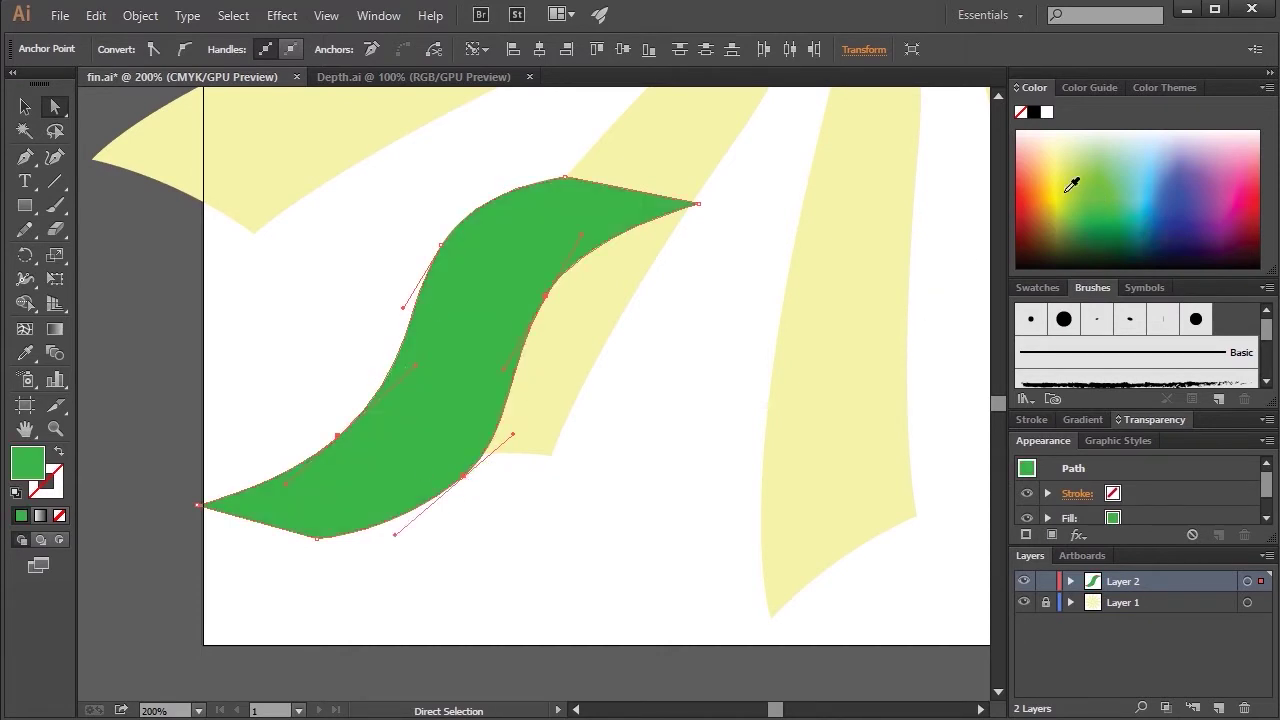
pyautogui.click(1032, 199)
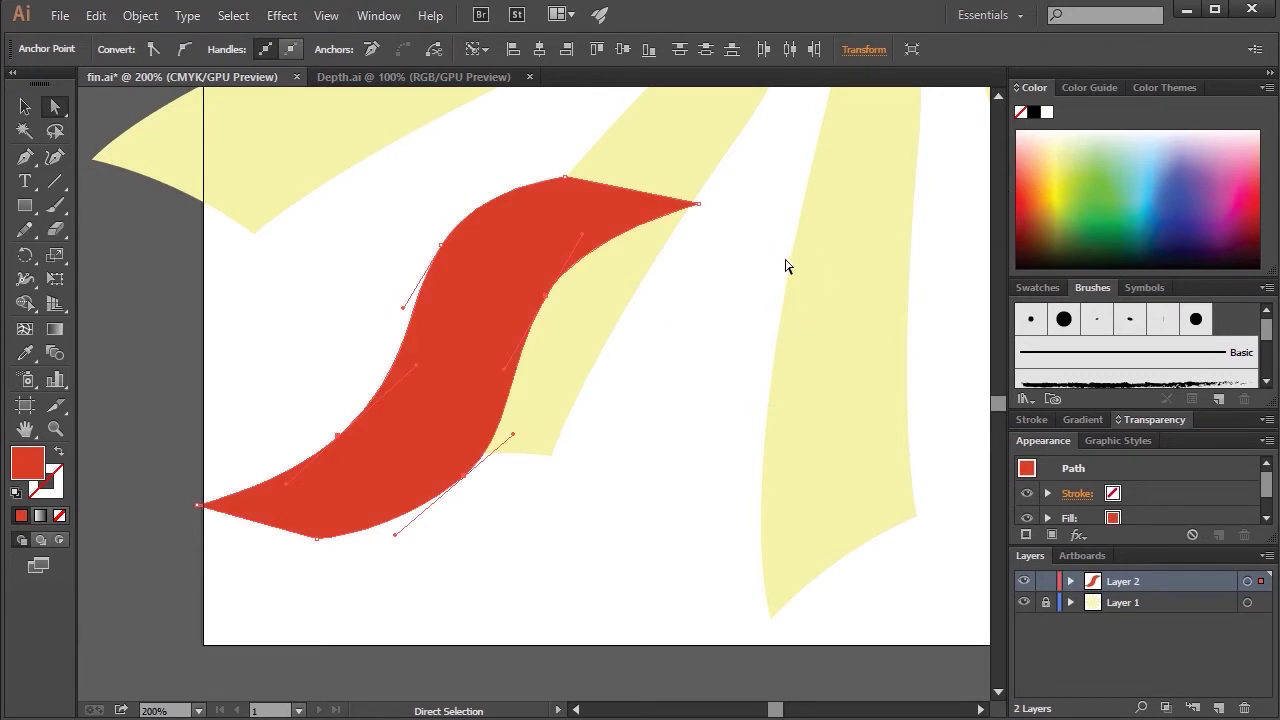
pyautogui.hotkey('ctrl', '0')
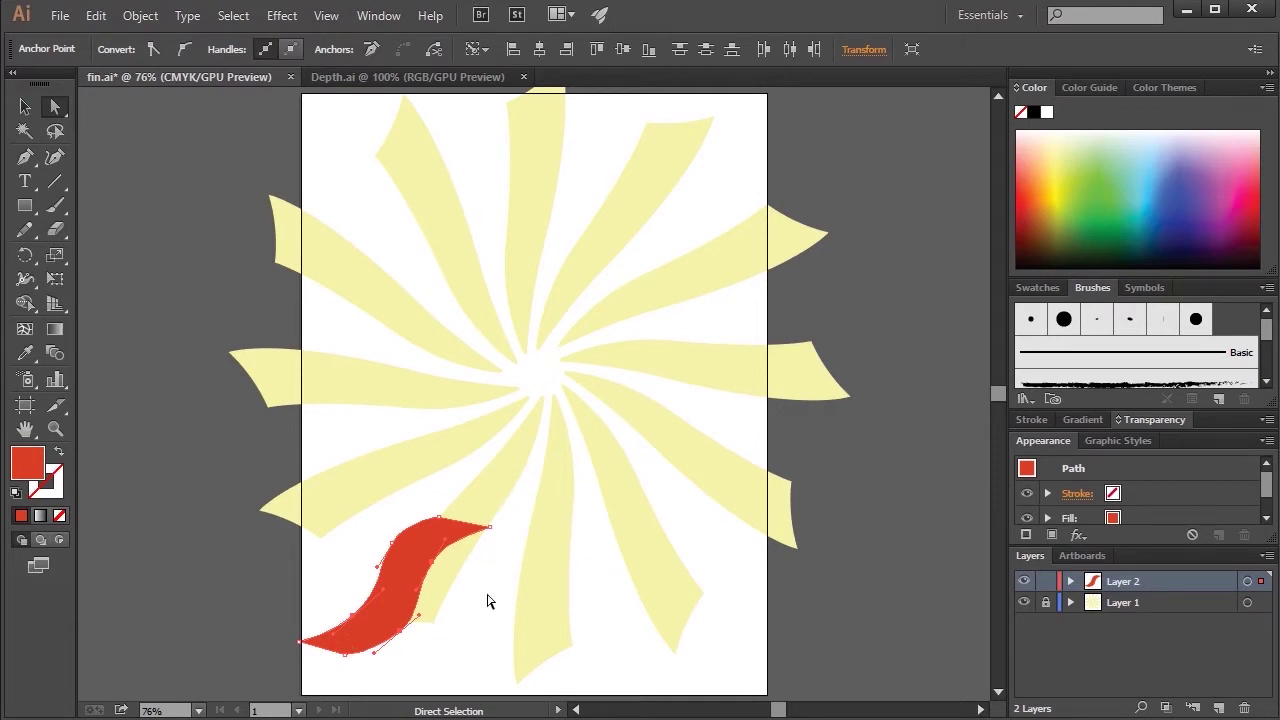
# - Move the S-shaped piece slightly down past the artboard's left edge and open a new Transform effect for it
pyautogui.click(391, 577)
pyautogui.moveTo(391, 577); pyautogui.dragTo(371, 585)
pyautogui.click(283, 16)
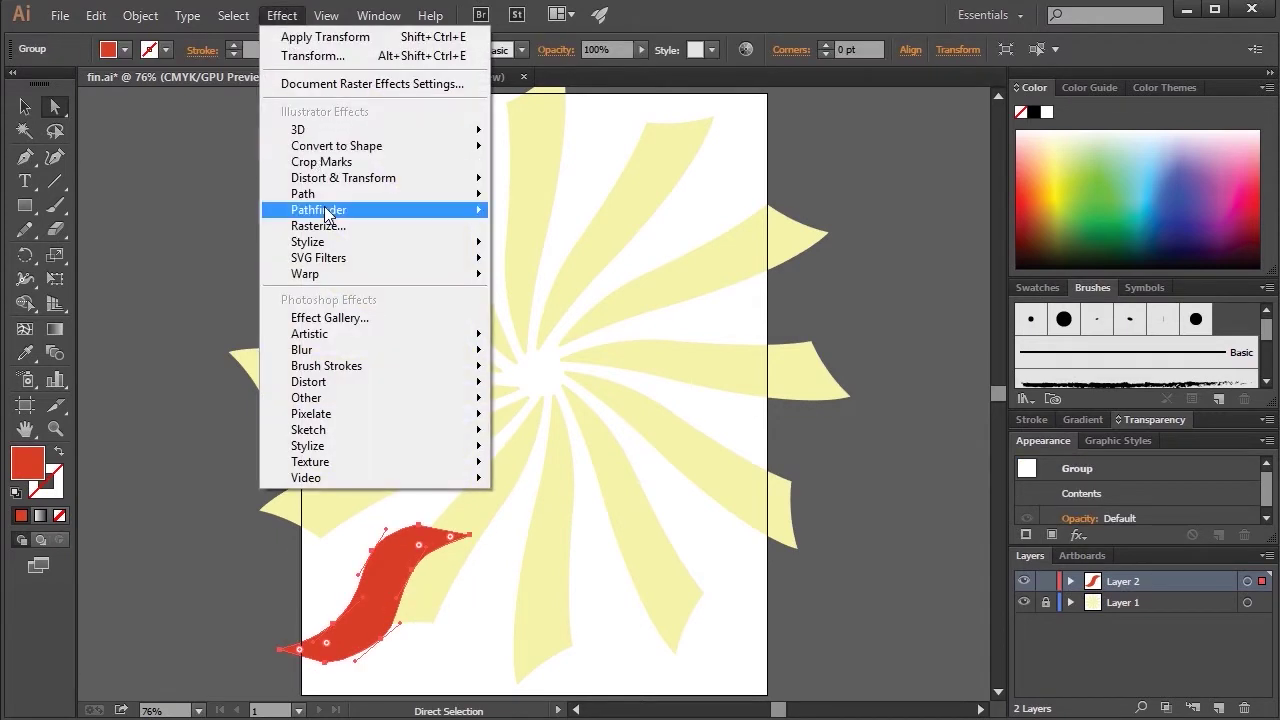
pyautogui.moveTo(308, 180)
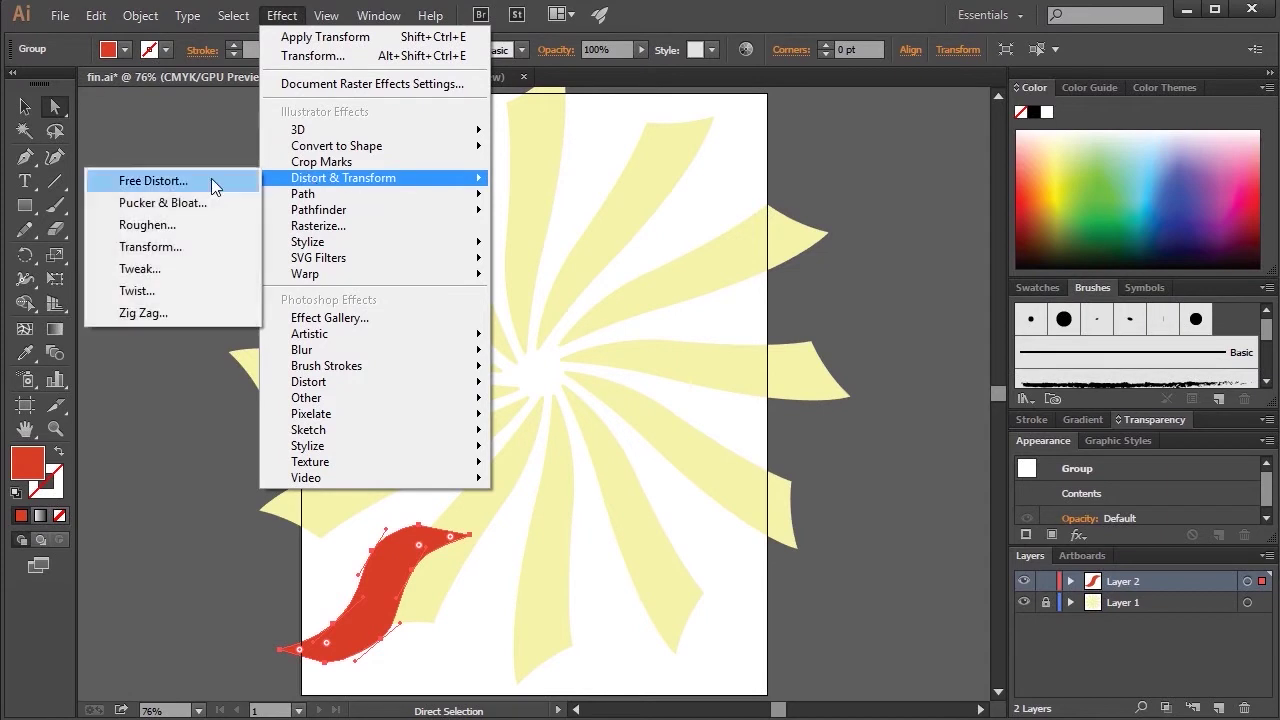
pyautogui.click(142, 247)
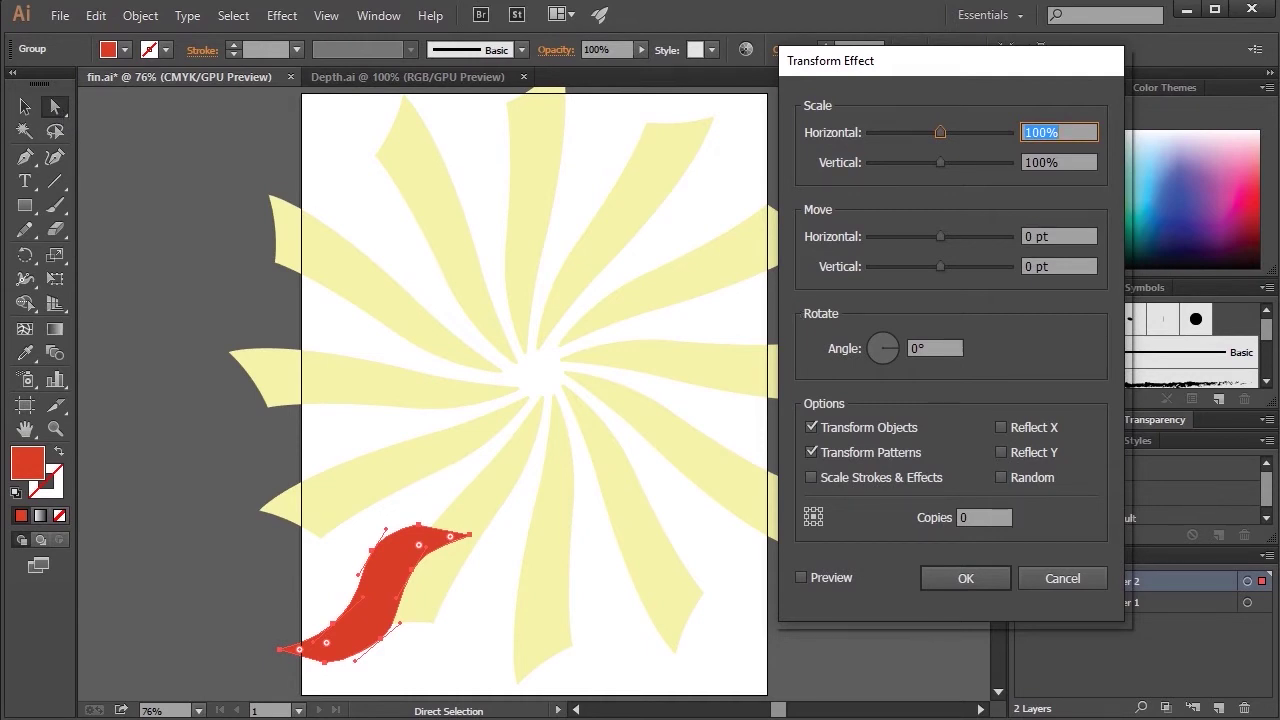
# - Preview 5 copies of the S-shaped piece, each moved 19 pt horizontally and -43 pt vertically
pyautogui.click(970, 517)
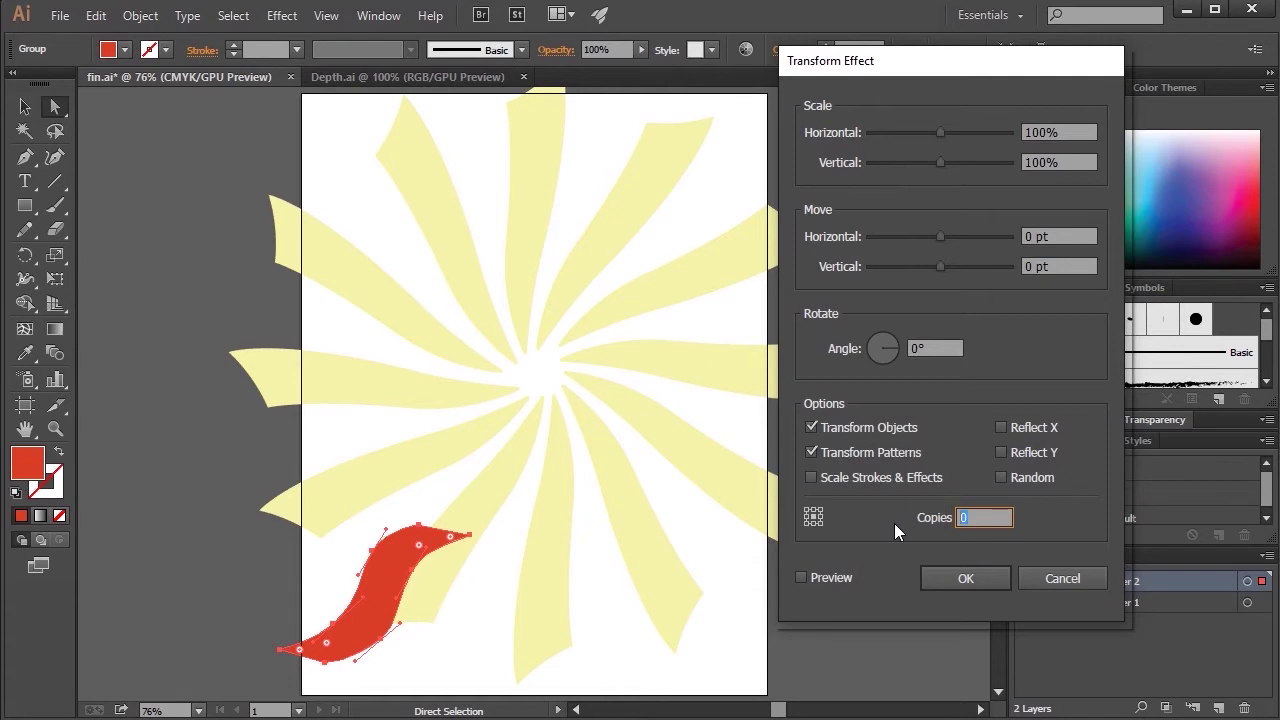
pyautogui.write('6')
pyautogui.click(800, 577)
pyautogui.moveTo(940, 266); pyautogui.dragTo(953, 227)
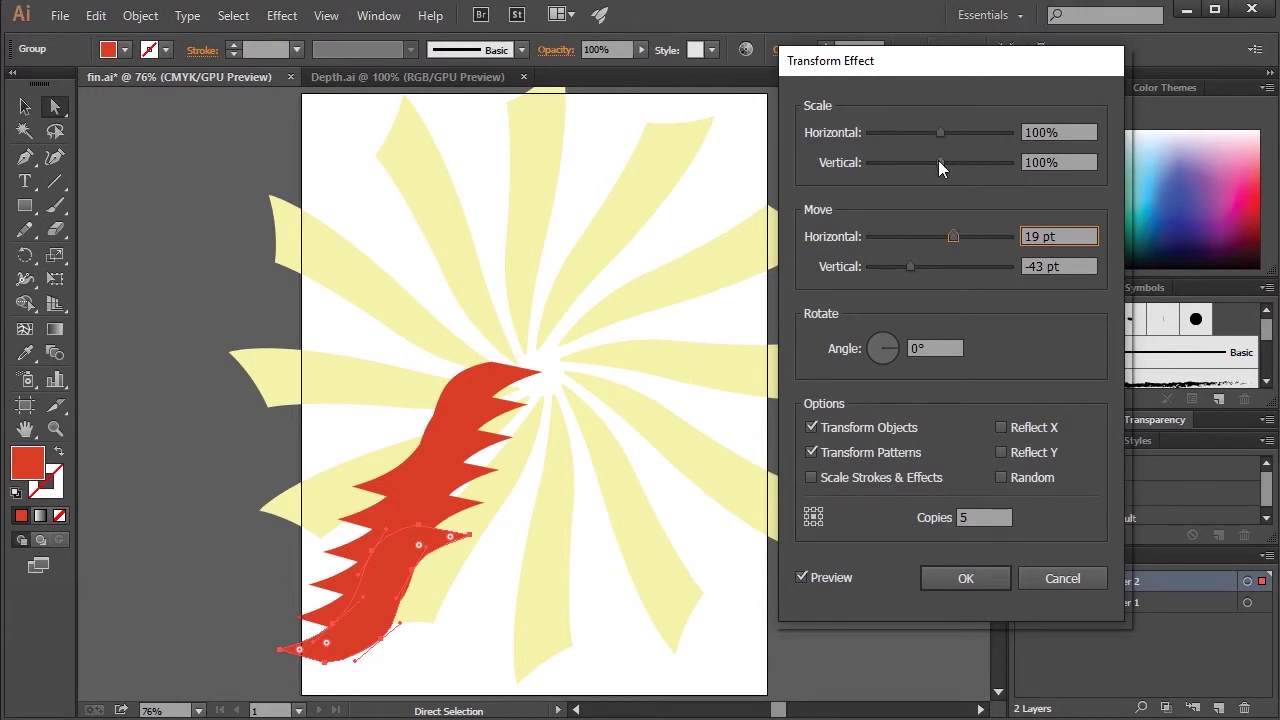
# - Set both the horizontal and vertical scale of the S-shape copies to 70%
pyautogui.moveTo(938, 161); pyautogui.dragTo(925, 133)
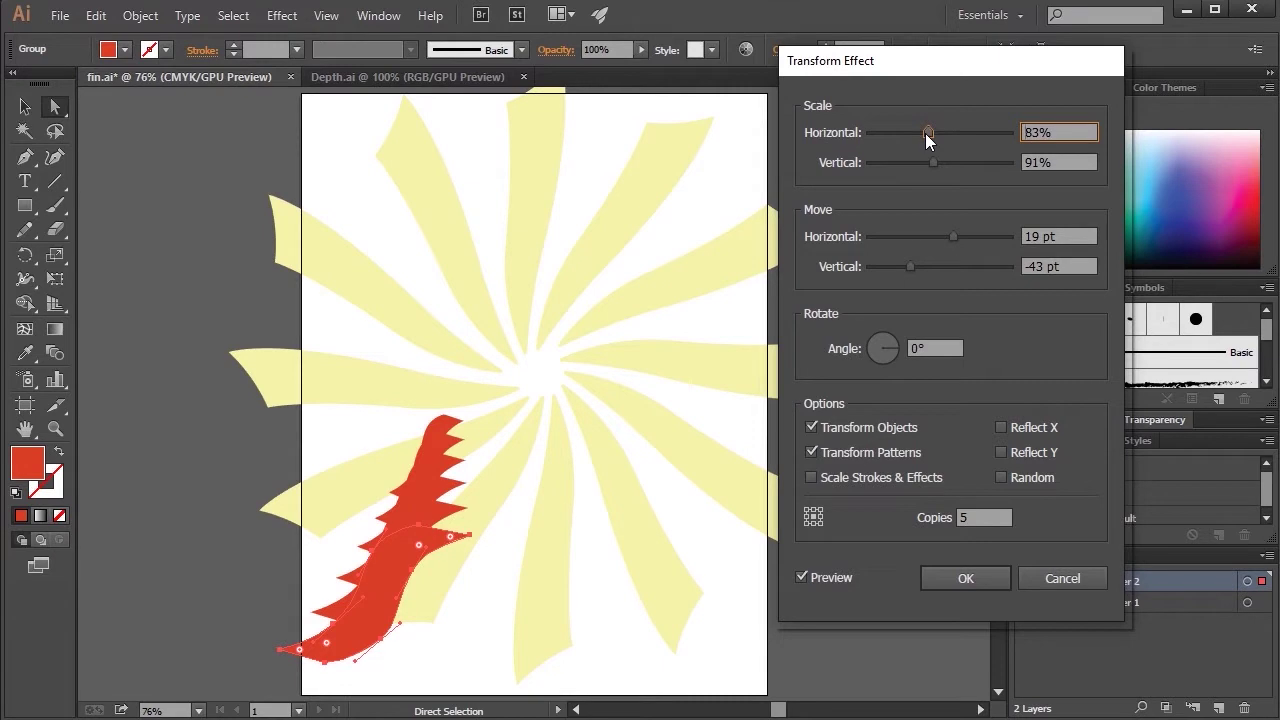
pyautogui.doubleClick(1056, 136)
pyautogui.write('70')
pyautogui.press('Tab')
pyautogui.write('70')
pyautogui.press('Tab')
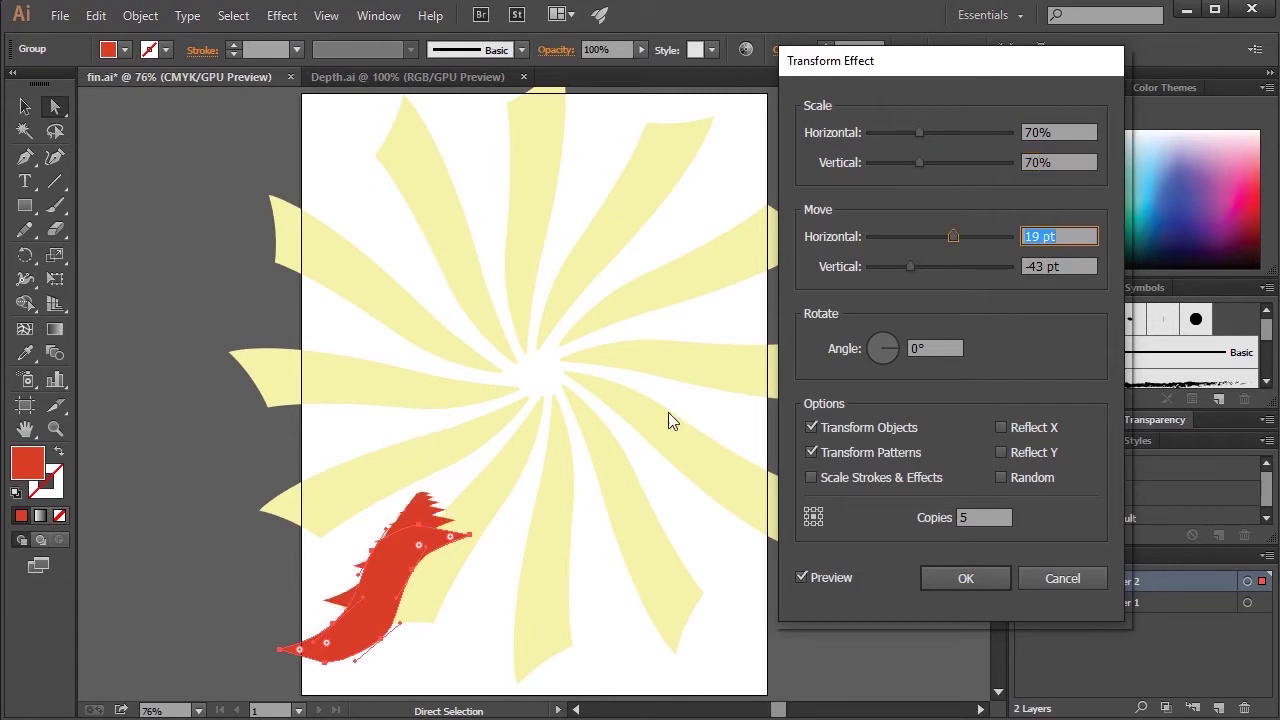
# - Spread the shrinking copies apart with a move of 38 pt horizontally and -100 pt vertically
pyautogui.moveTo(950, 236); pyautogui.dragTo(966, 236)
pyautogui.moveTo(910, 266); pyautogui.dragTo(880, 267)
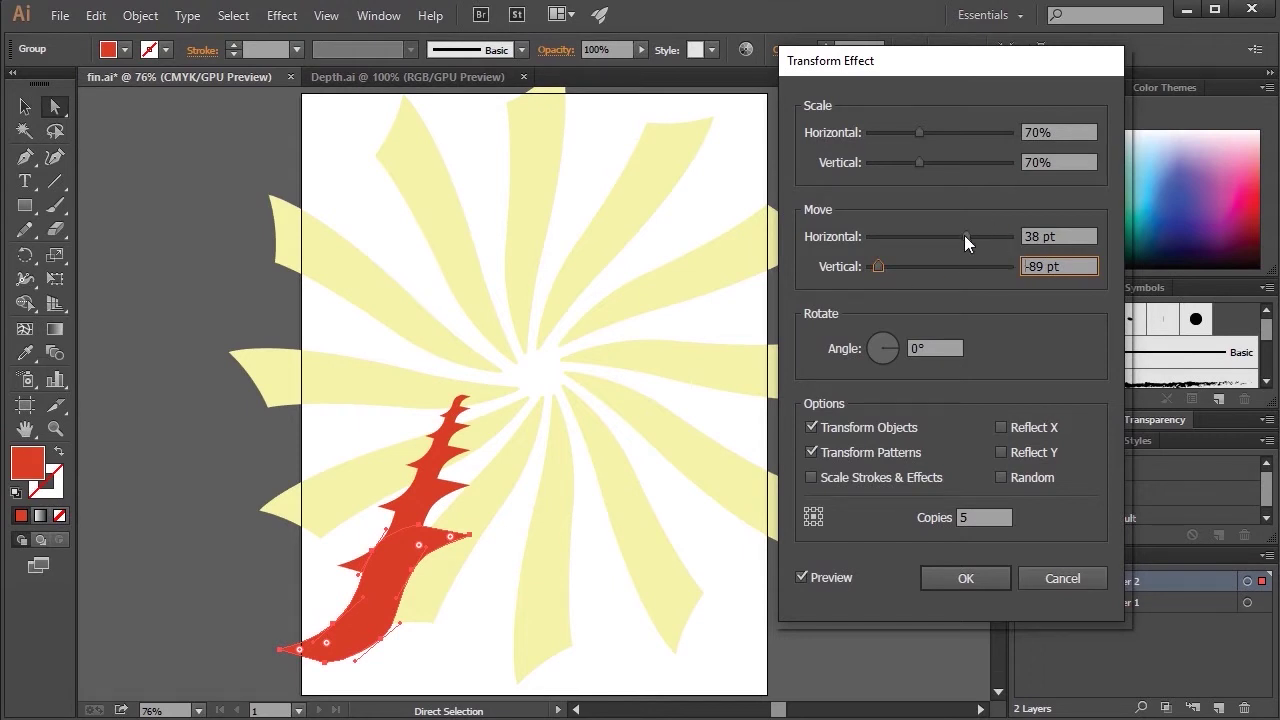
pyautogui.moveTo(878, 268); pyautogui.dragTo(827, 275)
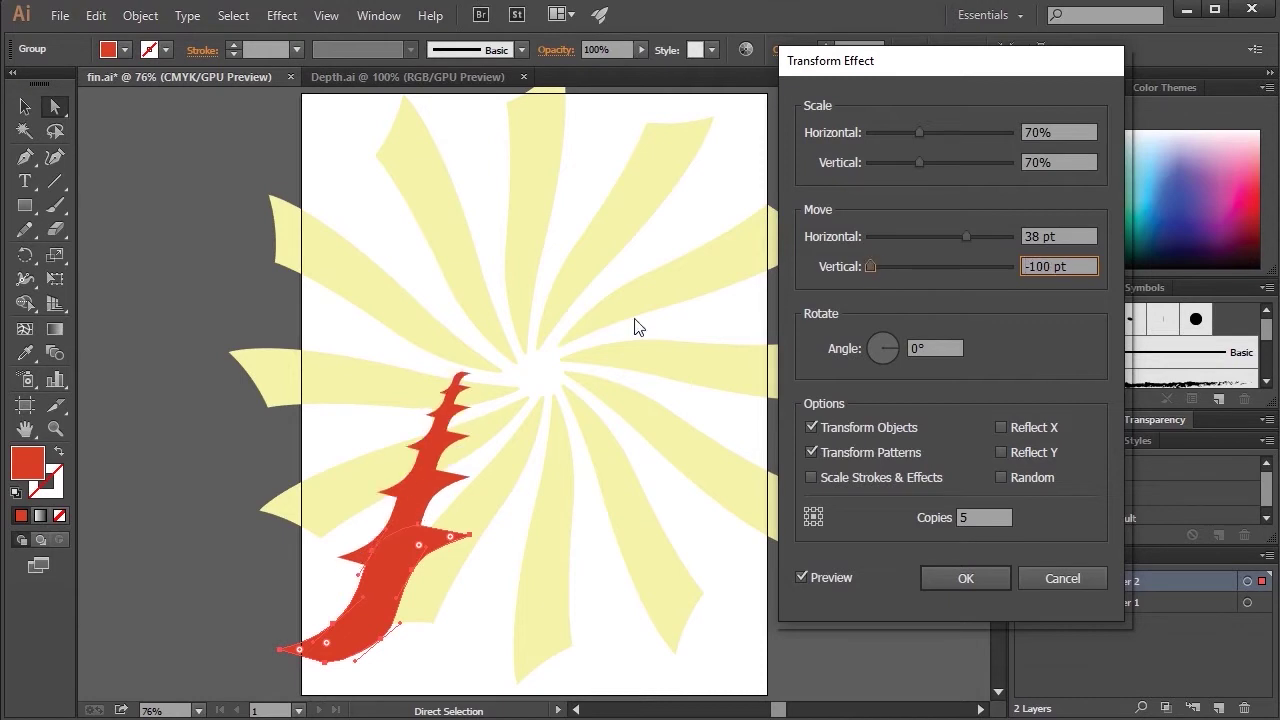
# - Increase the horizontal move of the S-shape copies to 140 pt so they chain end to end
pyautogui.moveTo(970, 232)
pyautogui.mouseDown()
pyautogui.moveTo(960, 241)
pyautogui.moveTo(989, 233)
pyautogui.mouseUp()
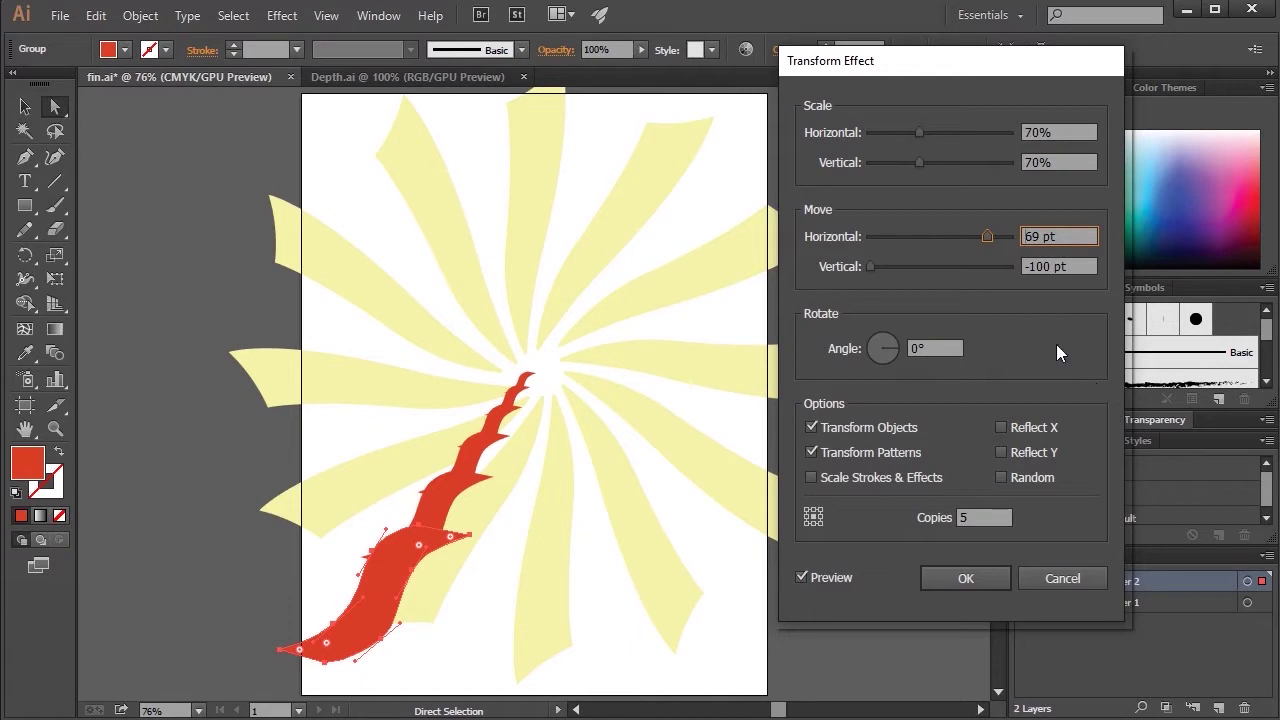
pyautogui.moveTo(988, 238)
pyautogui.mouseDown()
pyautogui.moveTo(976, 240)
pyautogui.moveTo(1007, 232)
pyautogui.mouseUp()
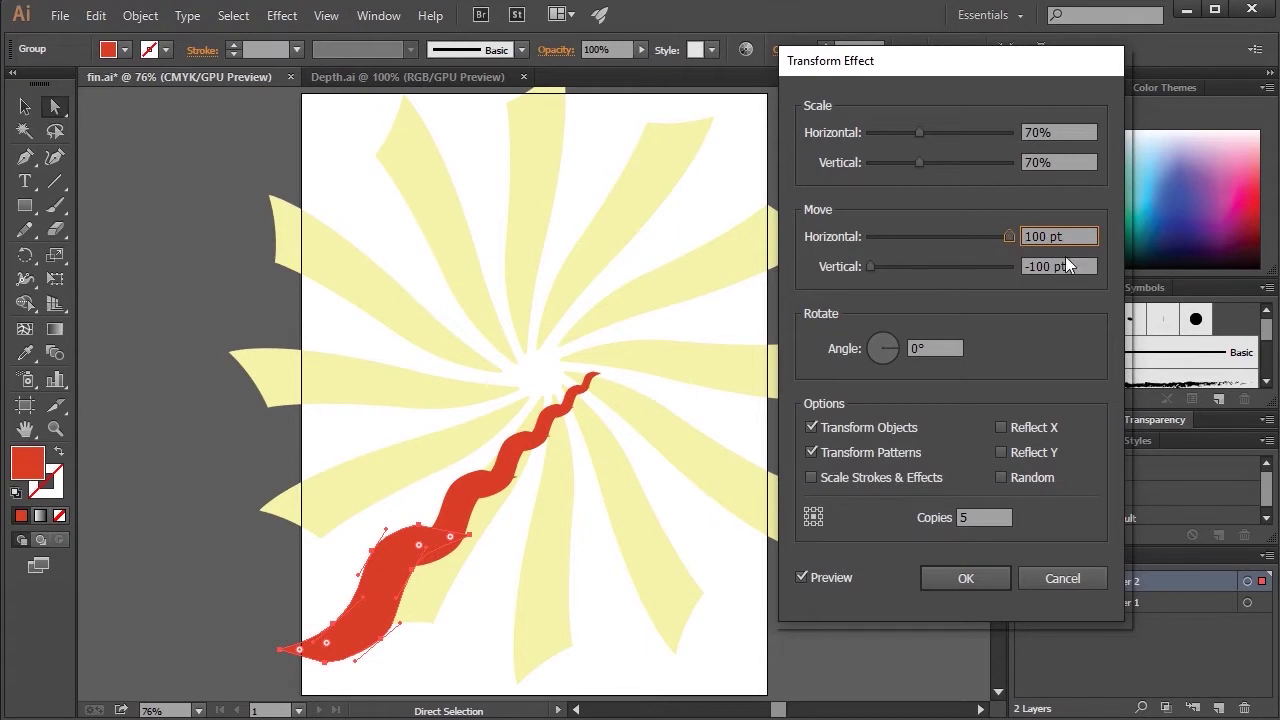
pyautogui.doubleClick(1029, 238)
pyautogui.write('140')
pyautogui.press('Tab')
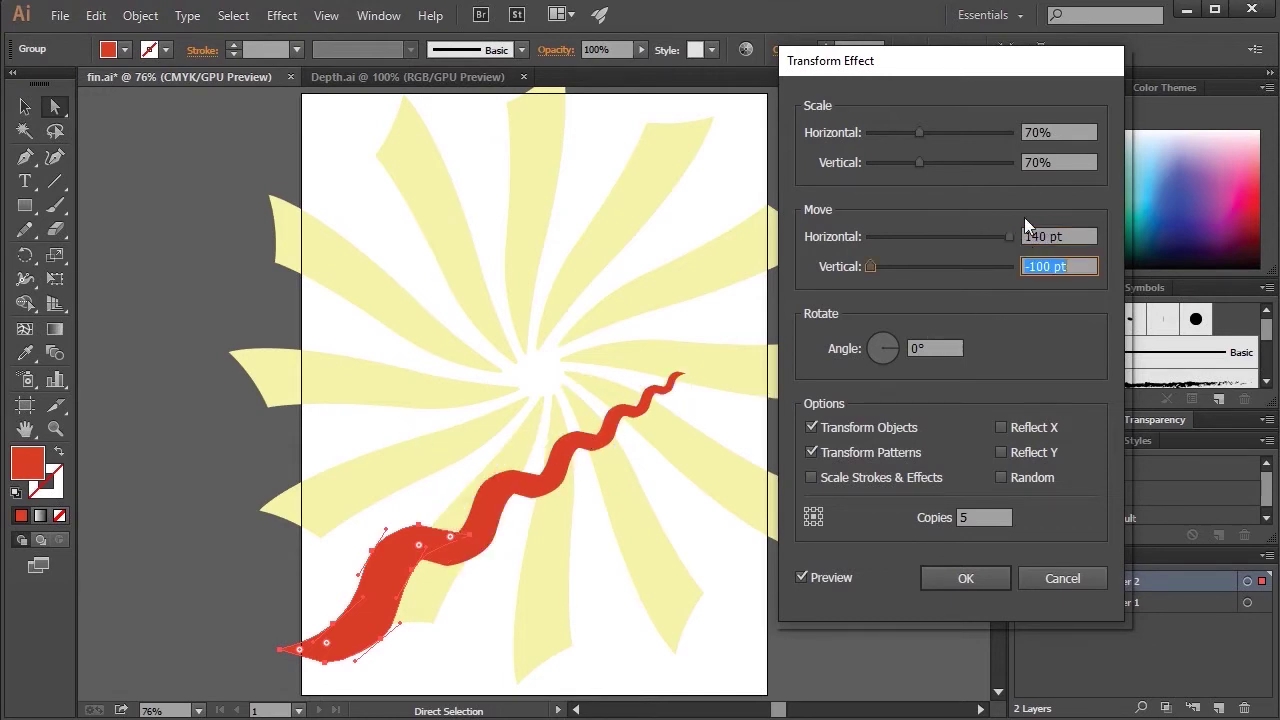
# - Reduce the horizontal move of the S-shape copies to 72 pt and apply the Transform effect
pyautogui.click(1048, 235)
pyautogui.doubleClick(1045, 236)
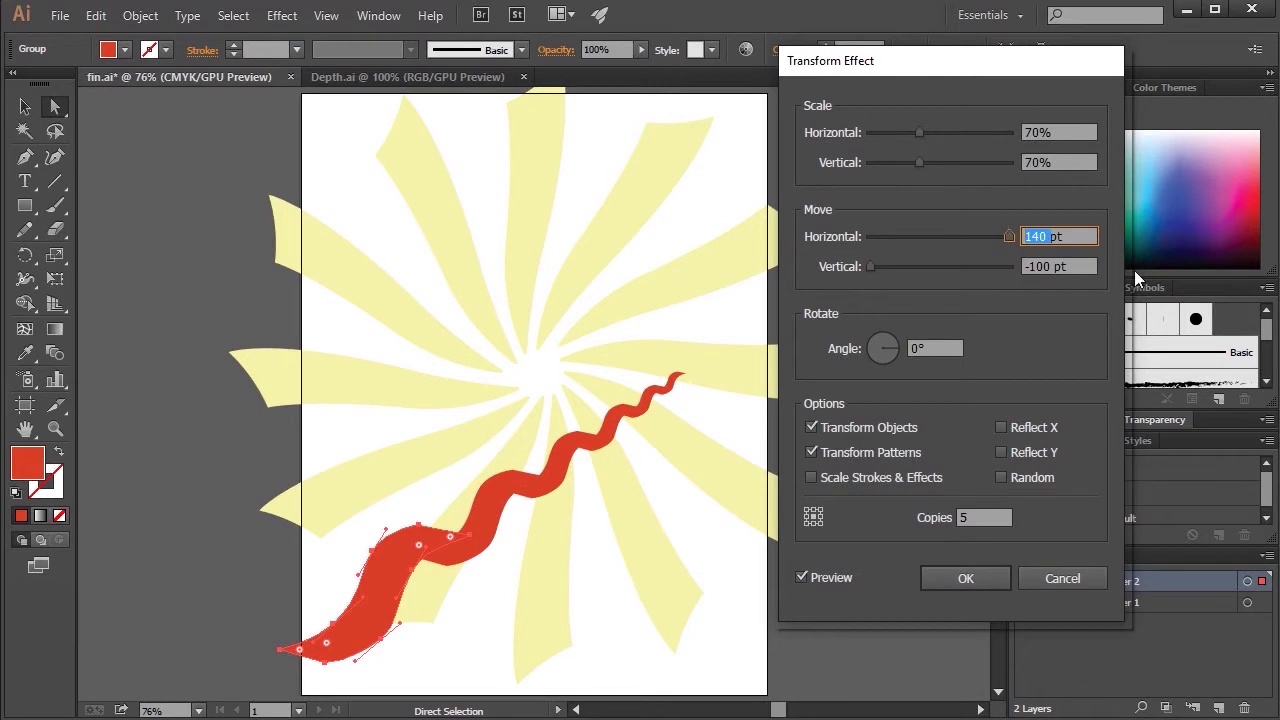
pyautogui.write('100')
pyautogui.press('Tab')
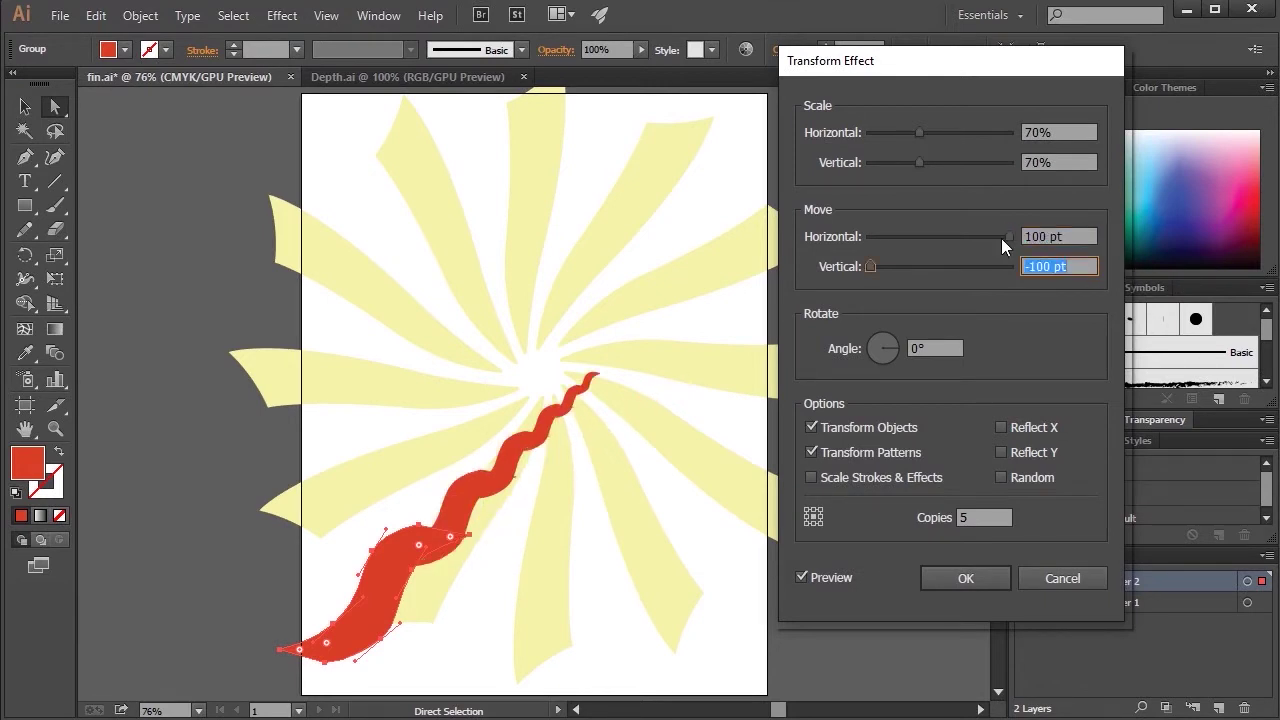
pyautogui.moveTo(1003, 236); pyautogui.dragTo(991, 248)
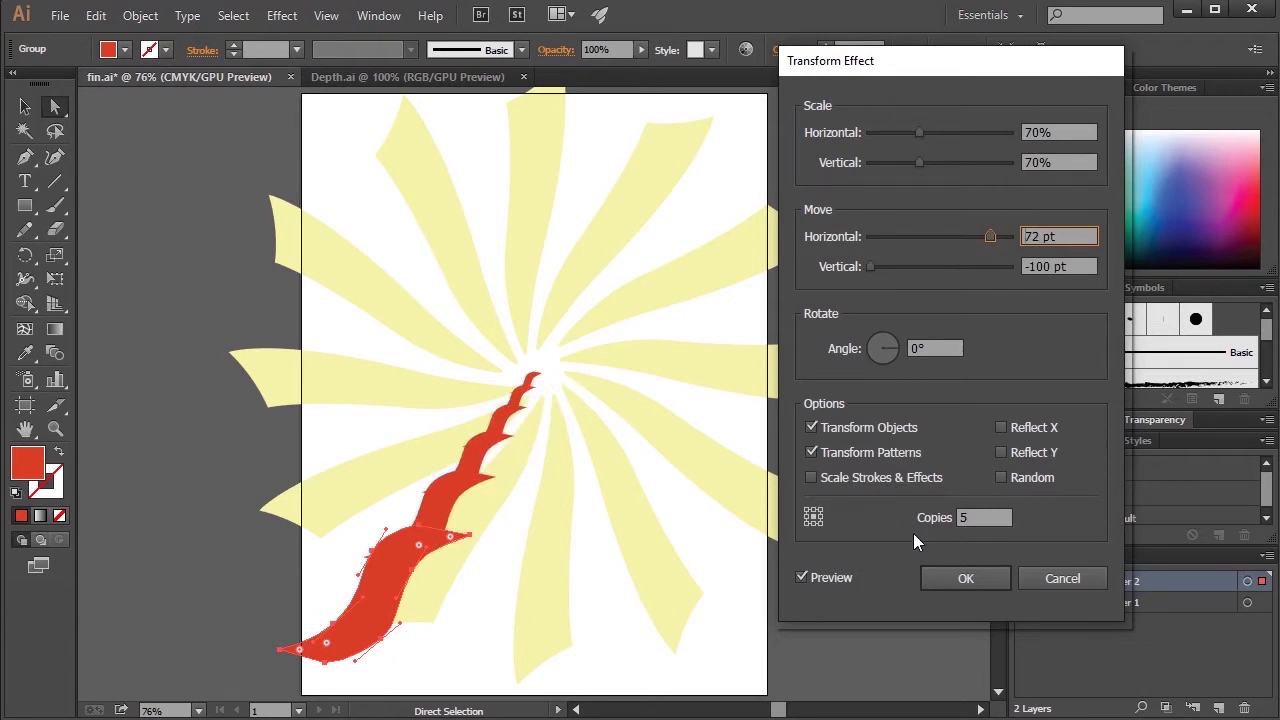
pyautogui.click(966, 579)
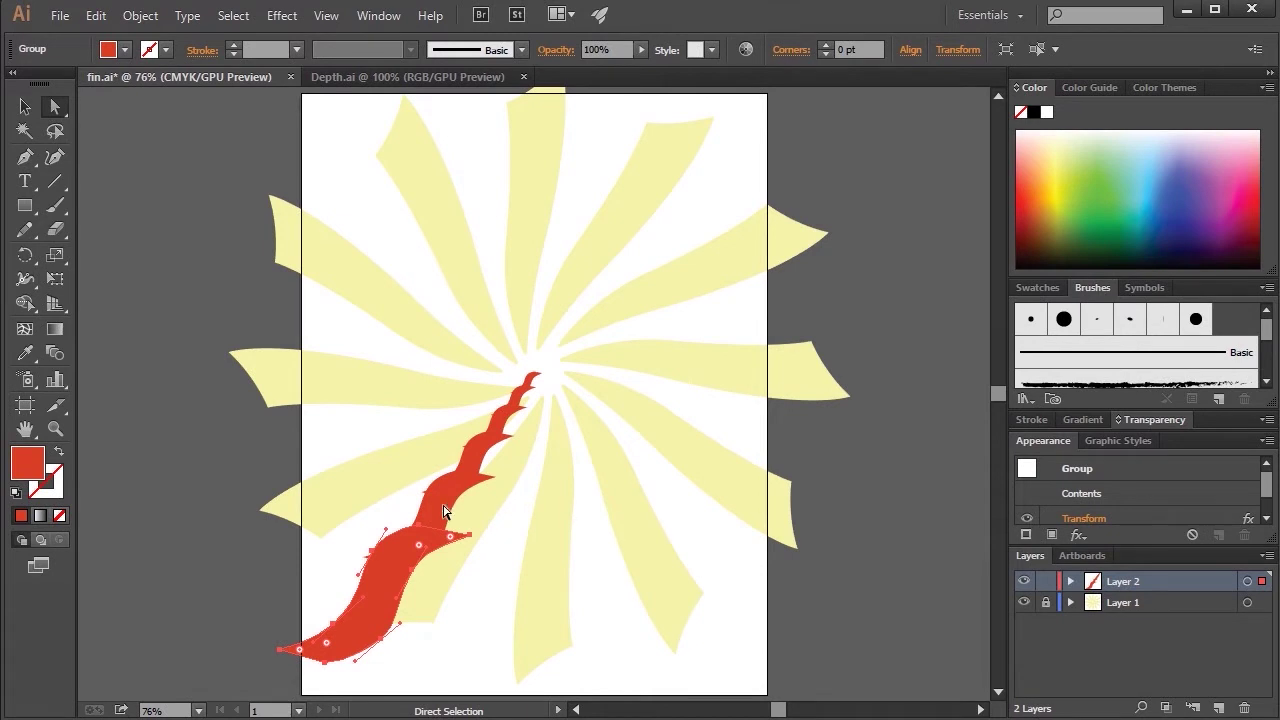
# - Expand the appearance of the transformed S-shape chain and ungroup it into separate pieces
pyautogui.click(23, 107)
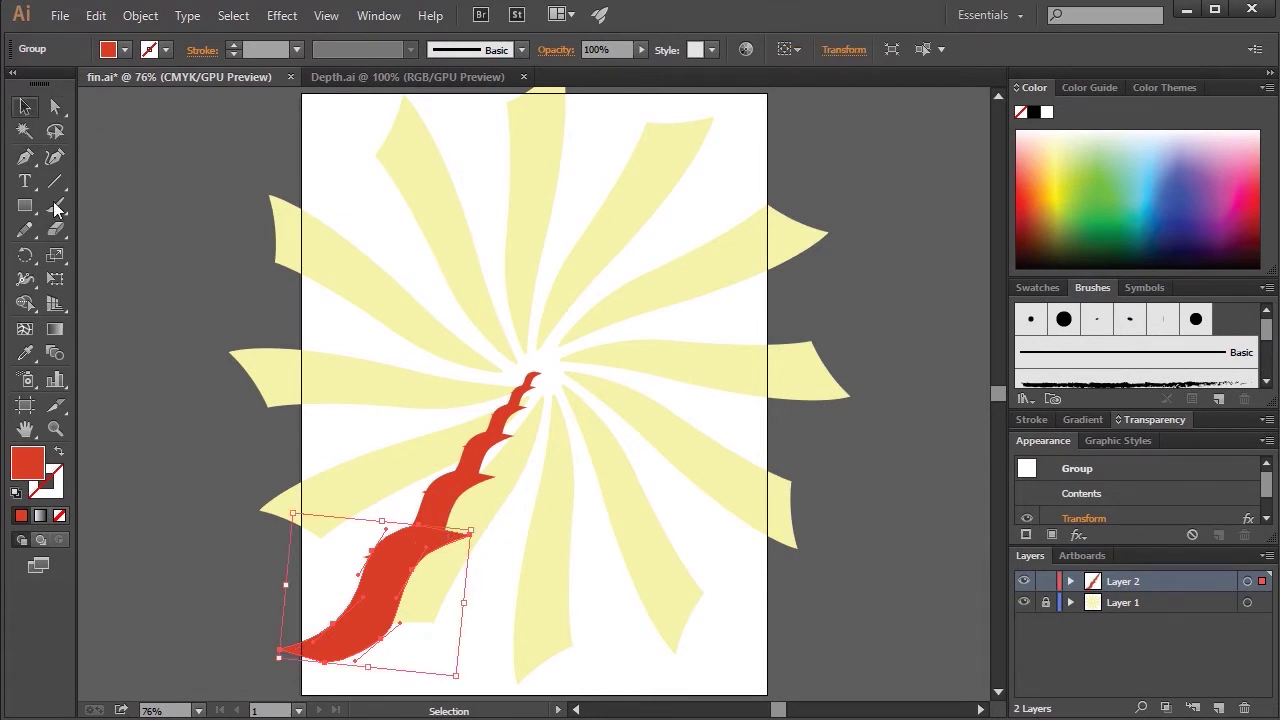
pyautogui.click(141, 16)
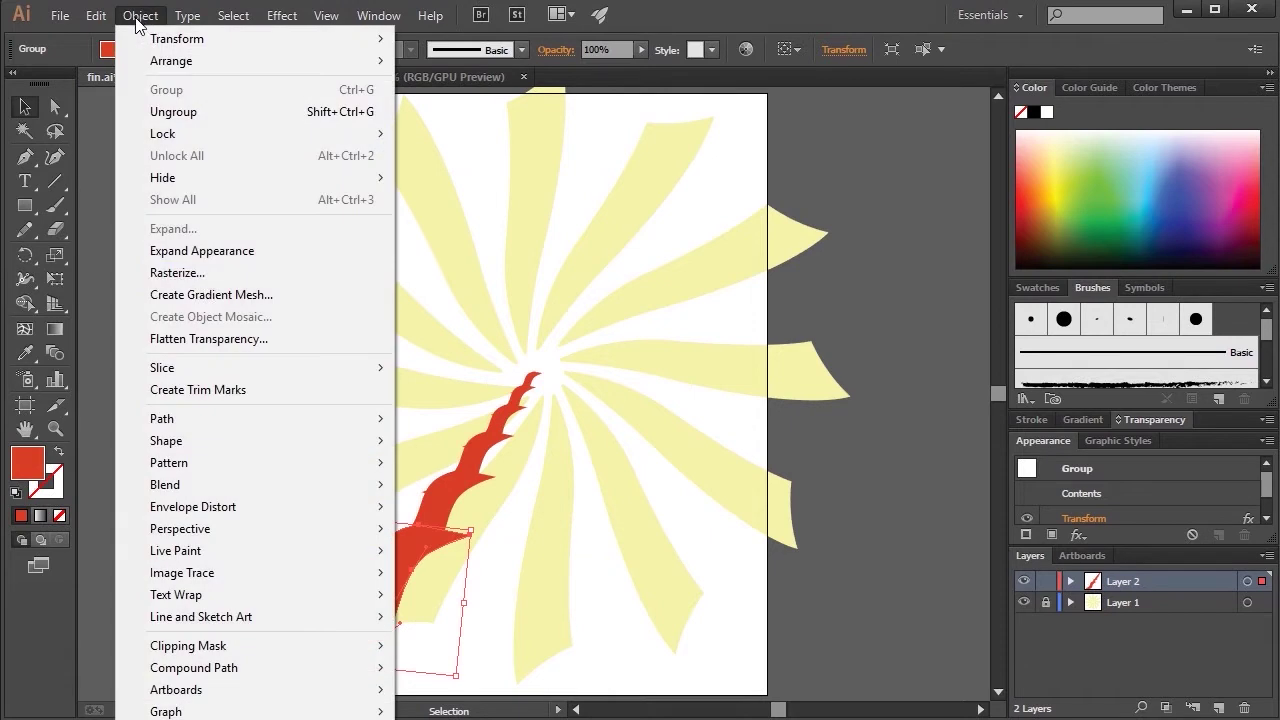
pyautogui.click(200, 252)
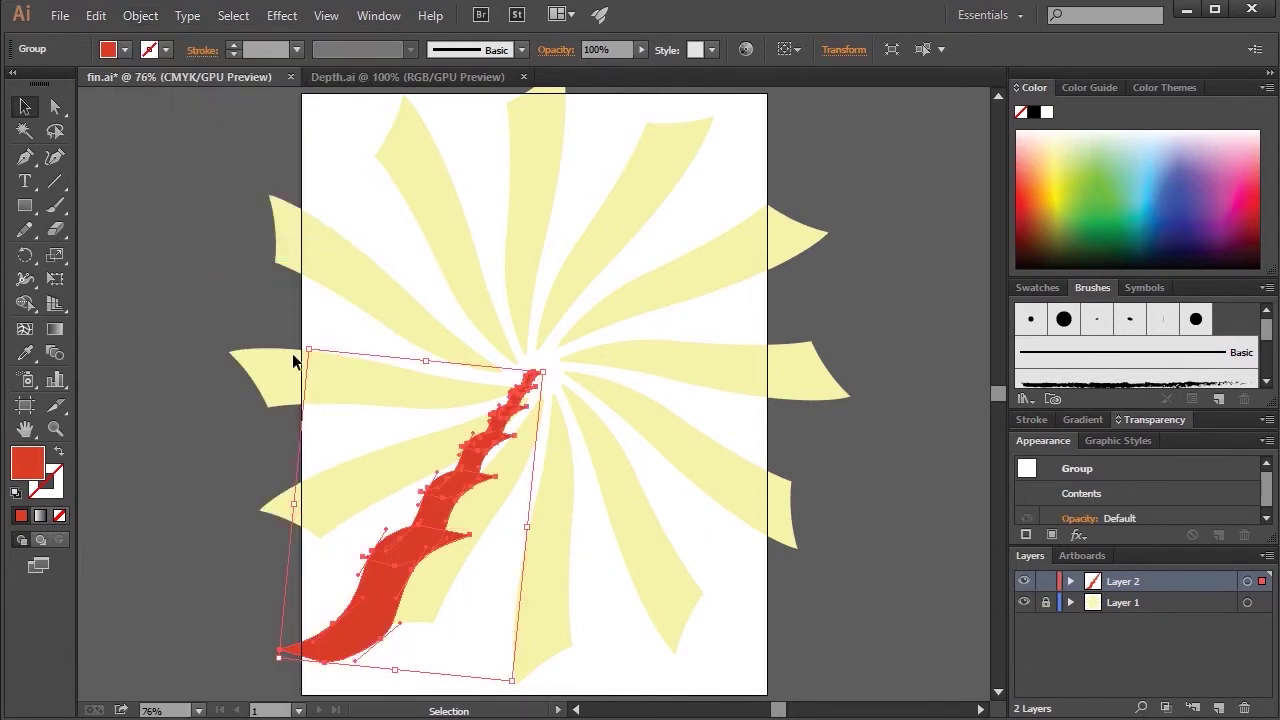
pyautogui.rightClick(430, 511)
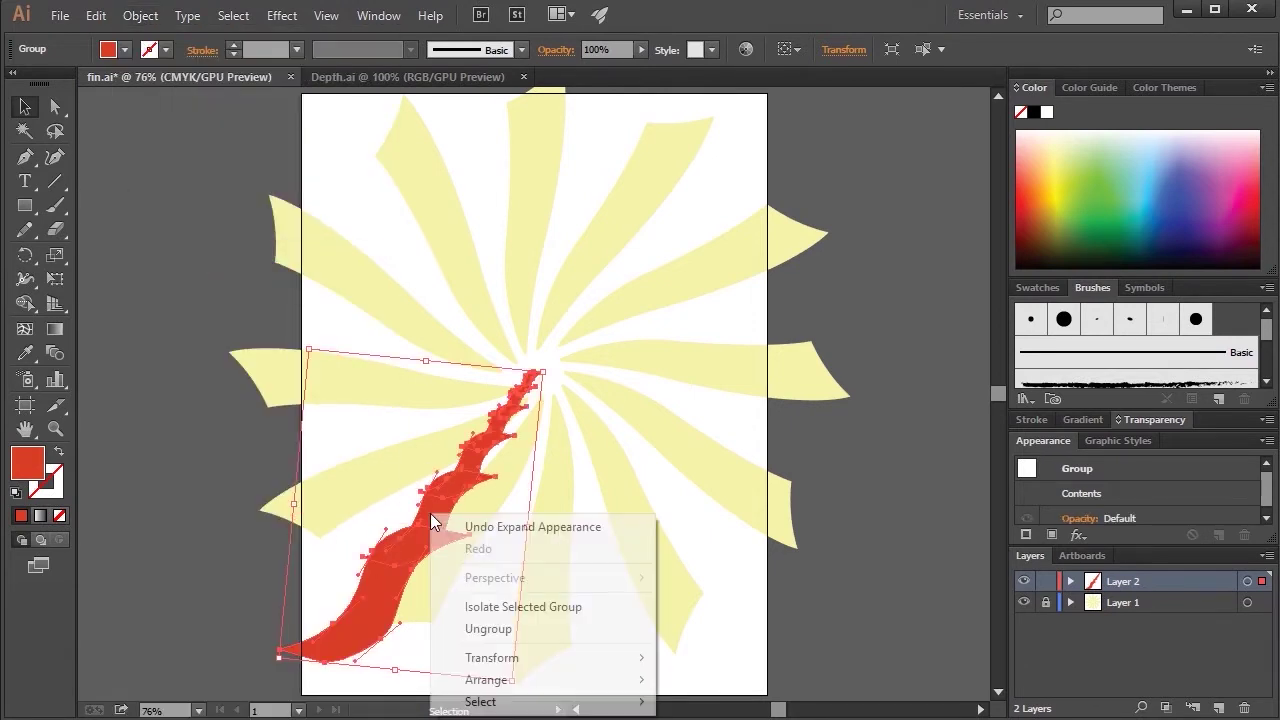
pyautogui.click(487, 629)
pyautogui.click(222, 437)
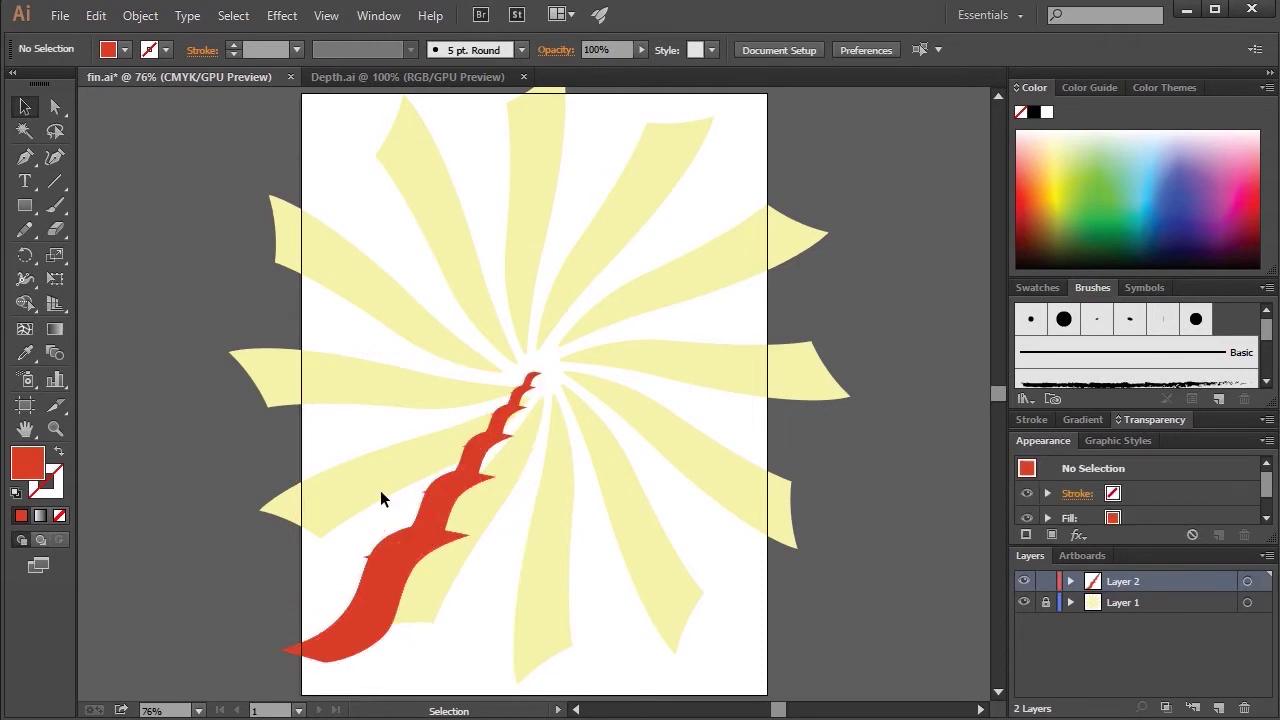
# - Reposition the individual red S-shaped pieces so they are staggered on alternating sides along the path toward the fins' center
pyautogui.click(439, 519)
pyautogui.moveTo(439, 519); pyautogui.dragTo(393, 510)
pyautogui.click(475, 465)
pyautogui.moveTo(475, 465); pyautogui.dragTo(516, 423)
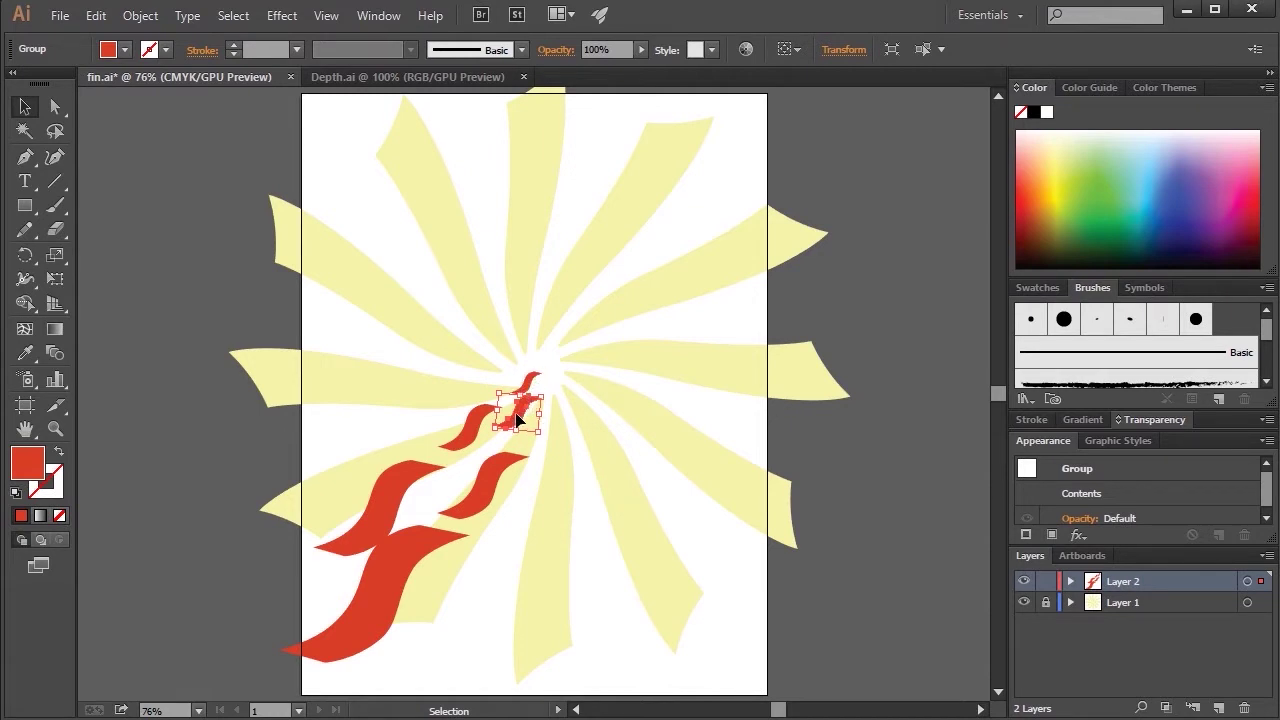
pyautogui.moveTo(517, 421); pyautogui.dragTo(509, 428)
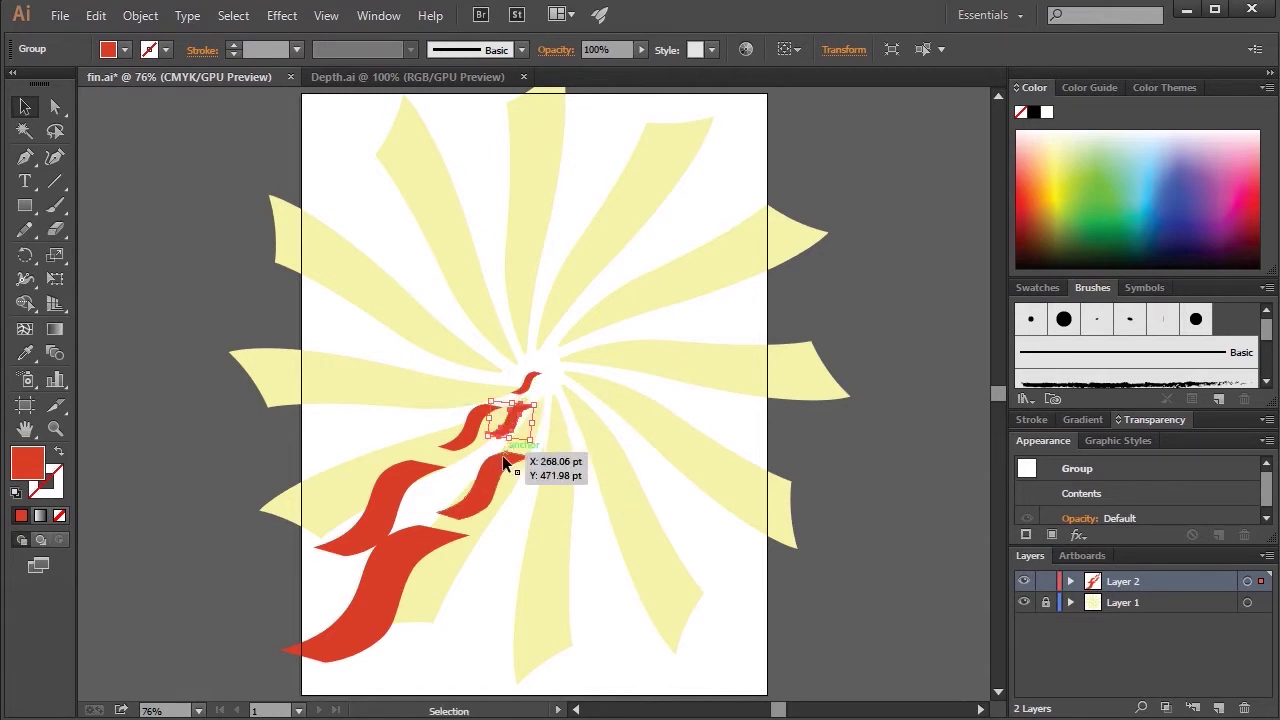
pyautogui.click(365, 525)
pyautogui.moveTo(367, 525); pyautogui.dragTo(463, 588)
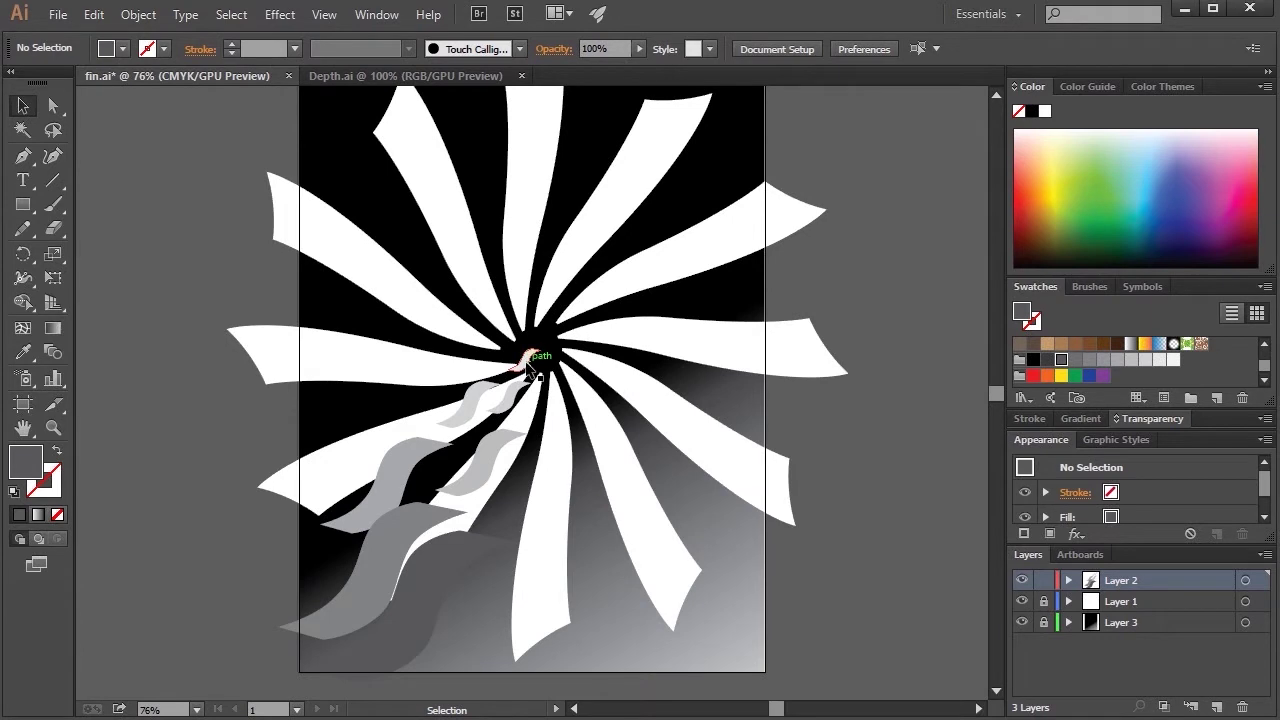
# - Shift the two smallest gray S-shaped pieces slightly down and outward from the center of the fins, leaving nothing selected
pyautogui.moveTo(521, 360); pyautogui.dragTo(493, 410)
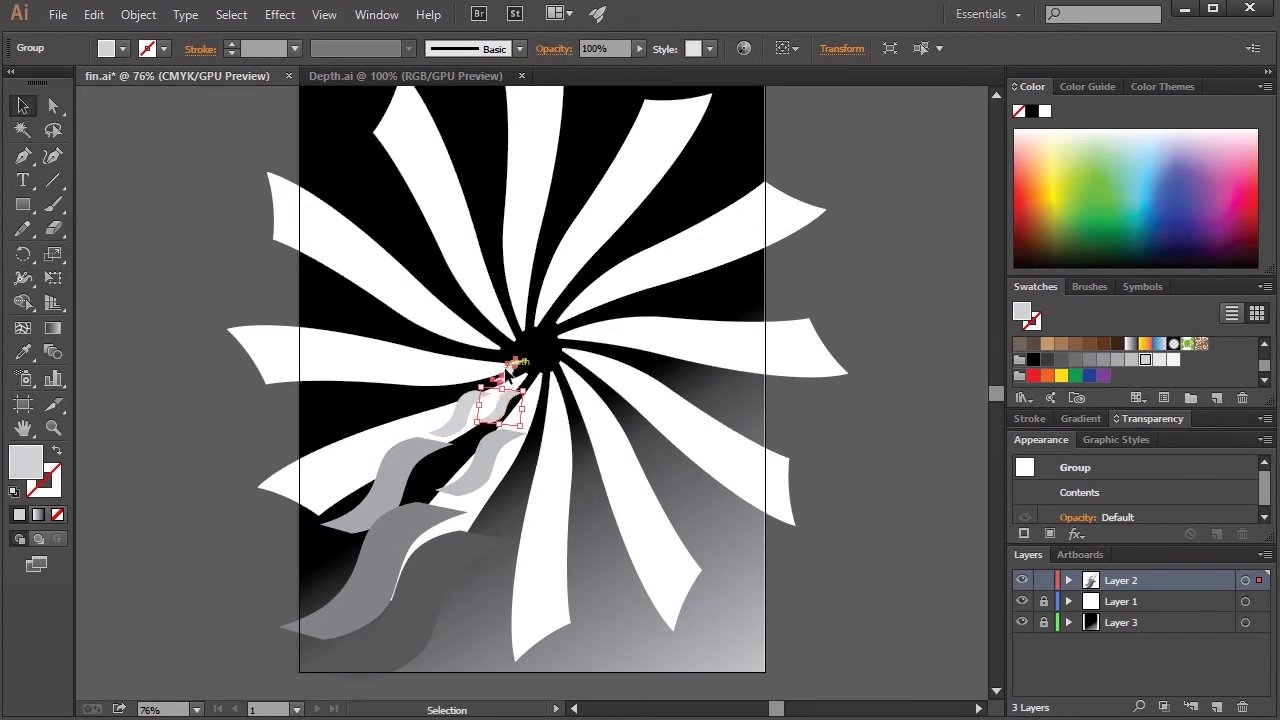
pyautogui.click(510, 376)
pyautogui.moveTo(513, 379); pyautogui.dragTo(505, 376)
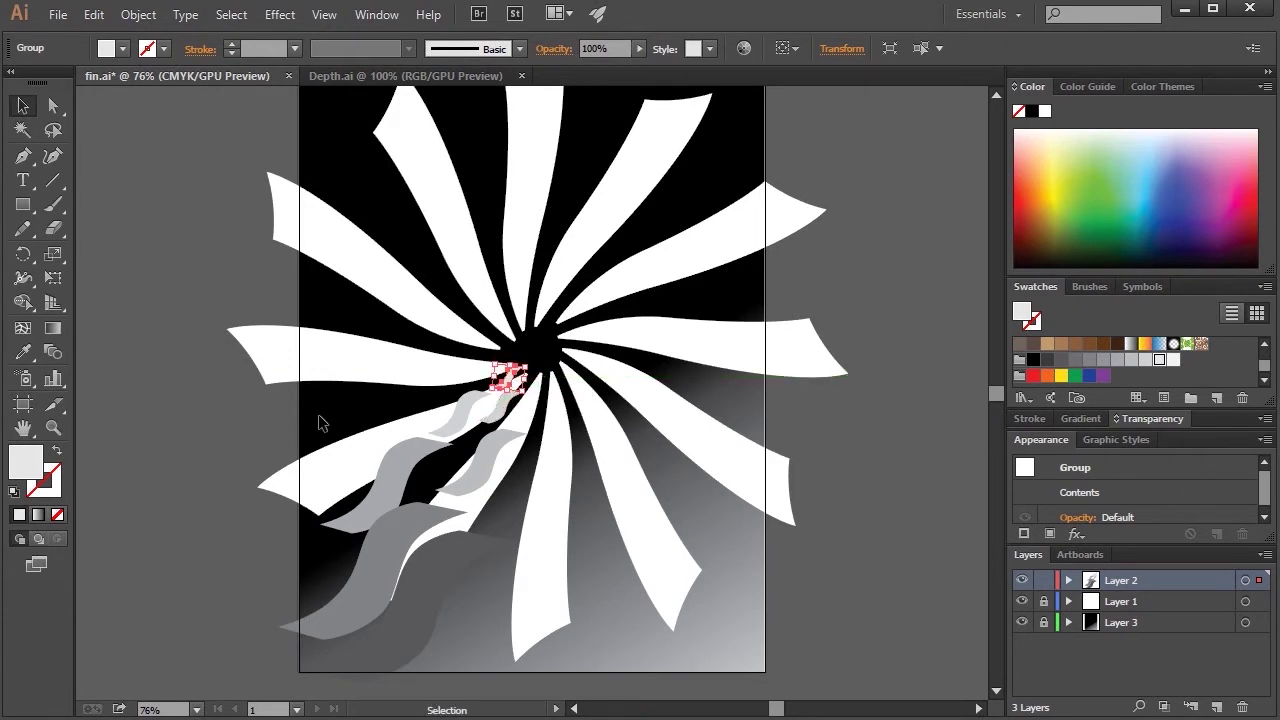
pyautogui.click(257, 452)
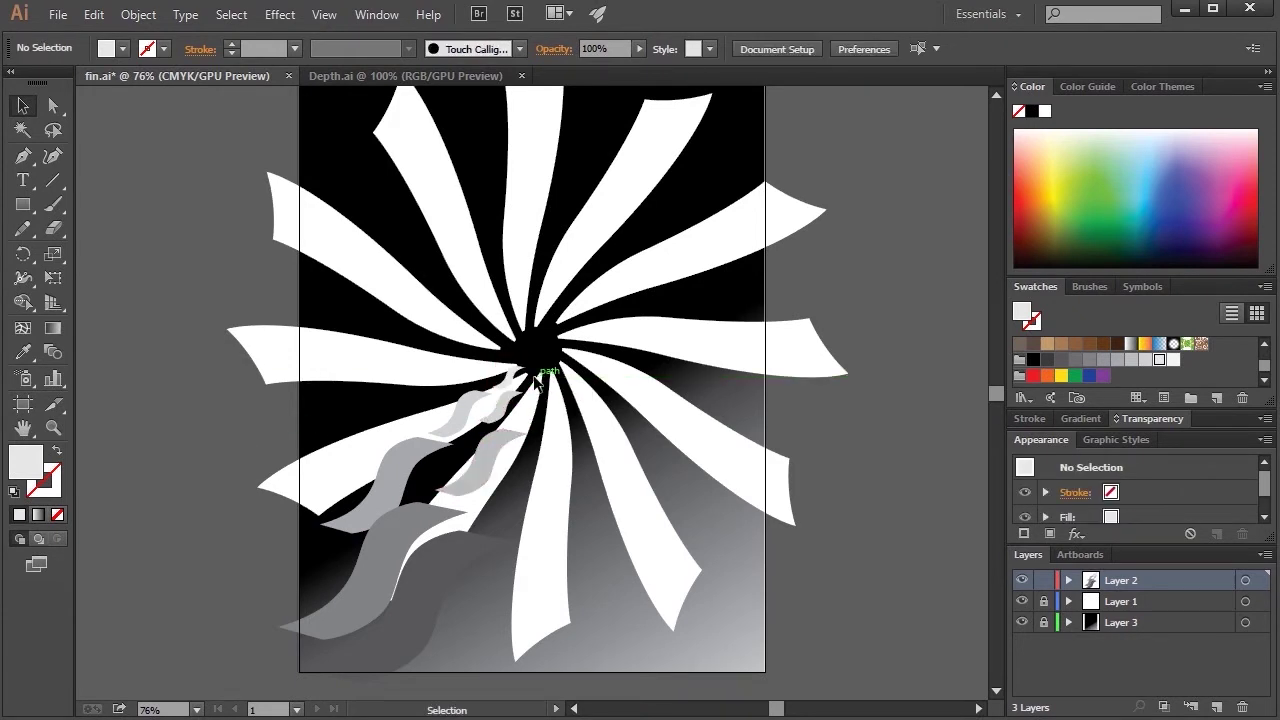
# - Open the Illustrator Drop Shadow effect settings for the darkest, frontmost S-shaped piece and keep the artwork in view
pyautogui.click(414, 598)
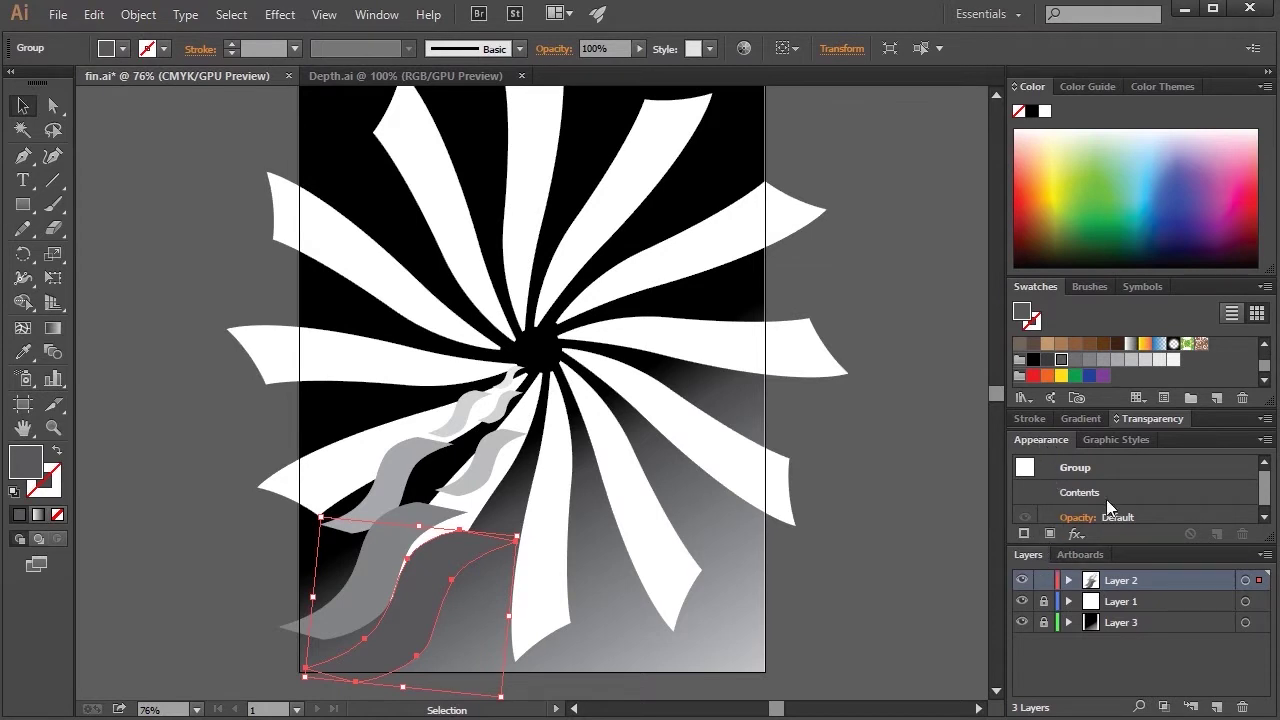
pyautogui.click(1078, 533)
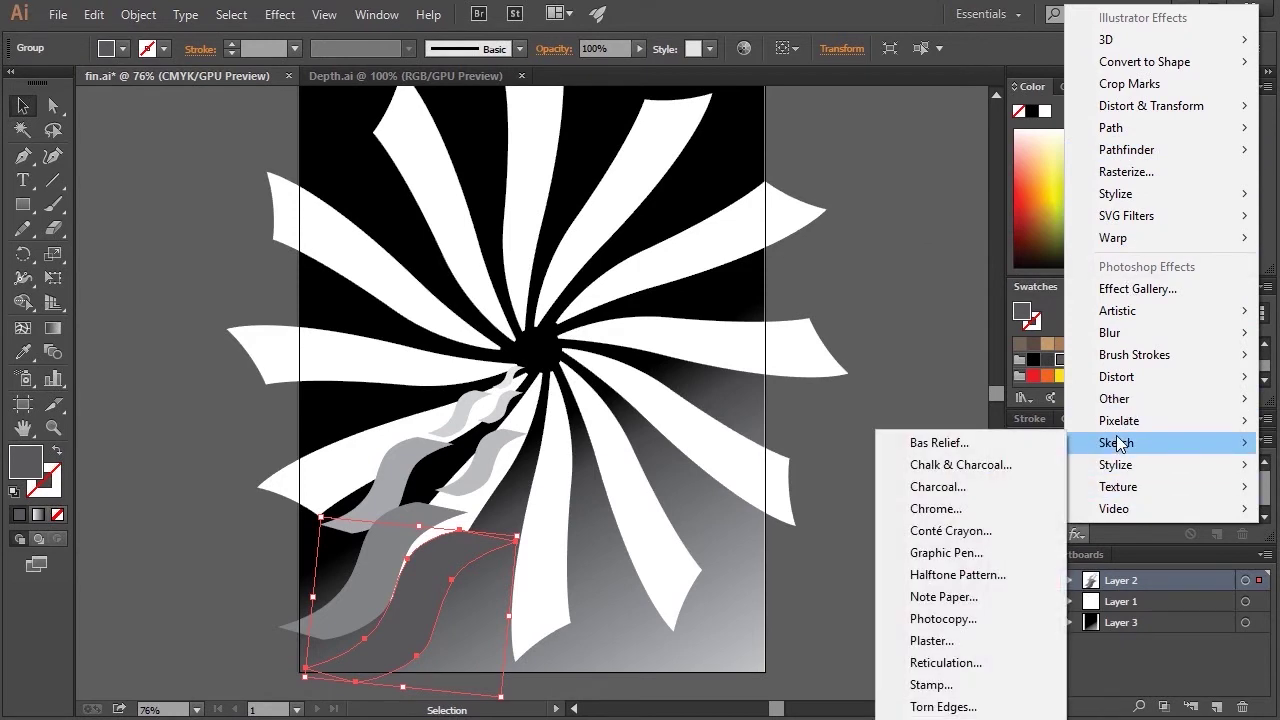
pyautogui.click(274, 18)
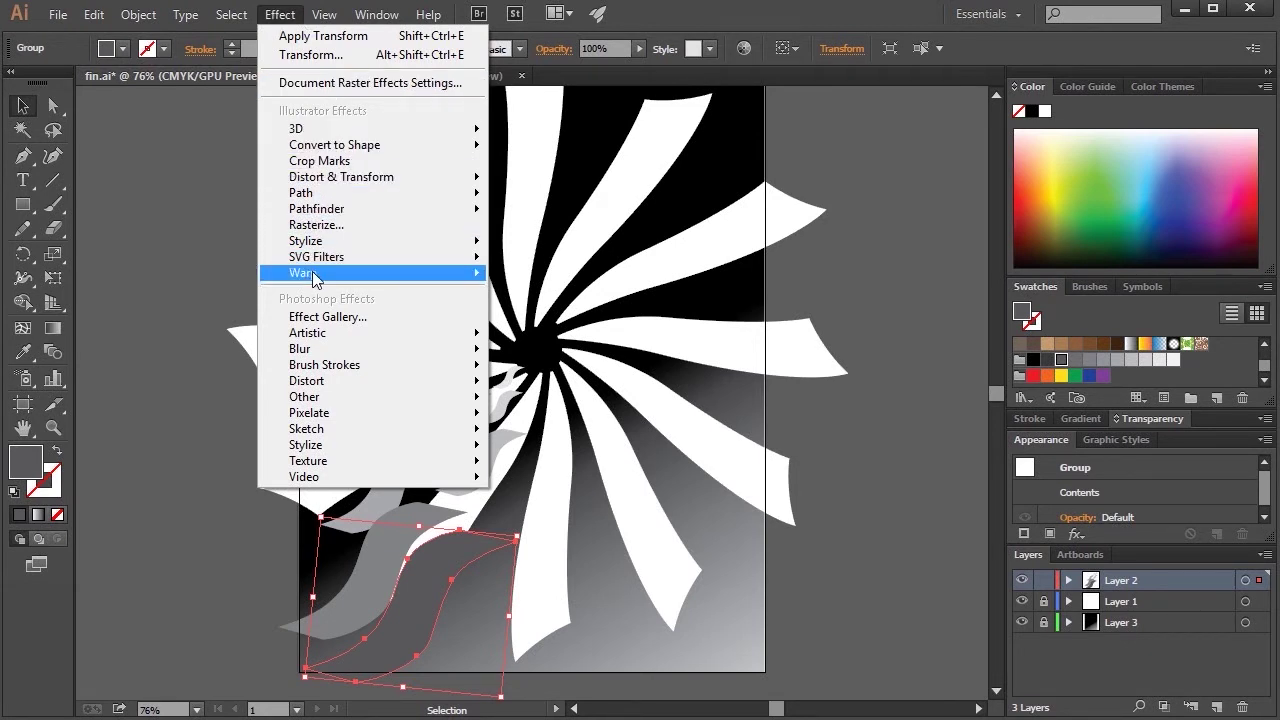
pyautogui.moveTo(336, 137)
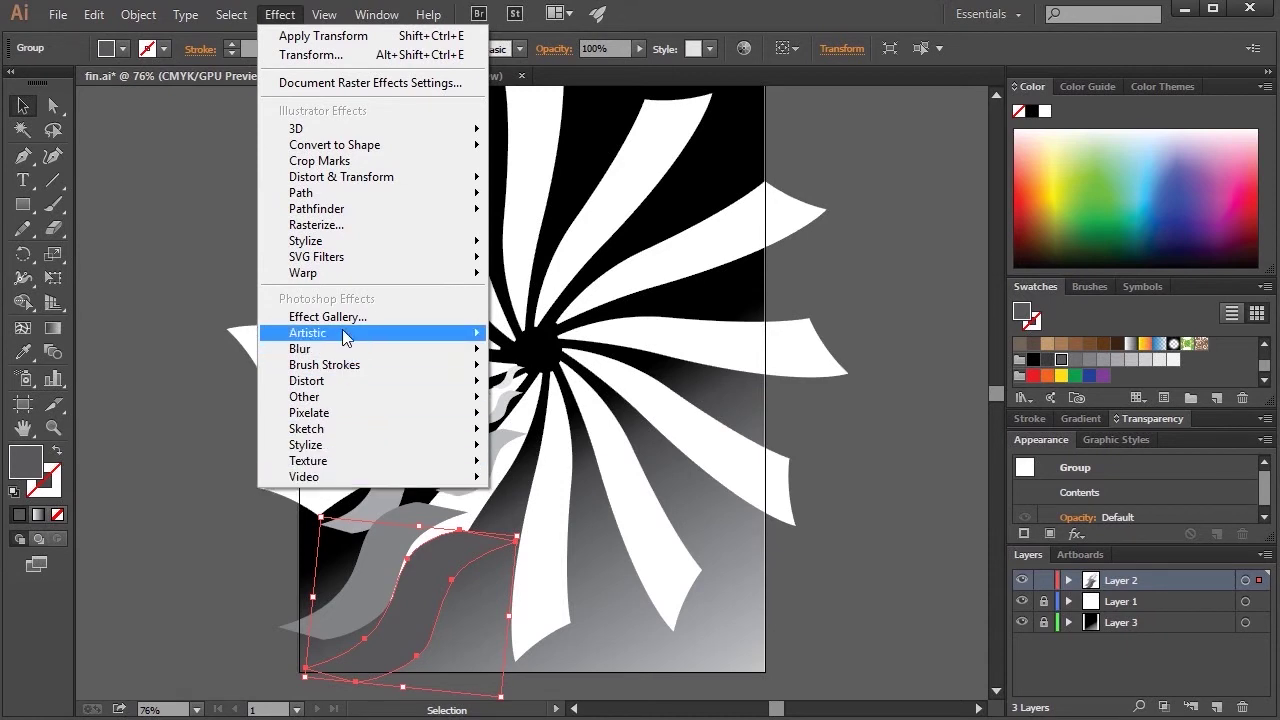
pyautogui.moveTo(345, 338)
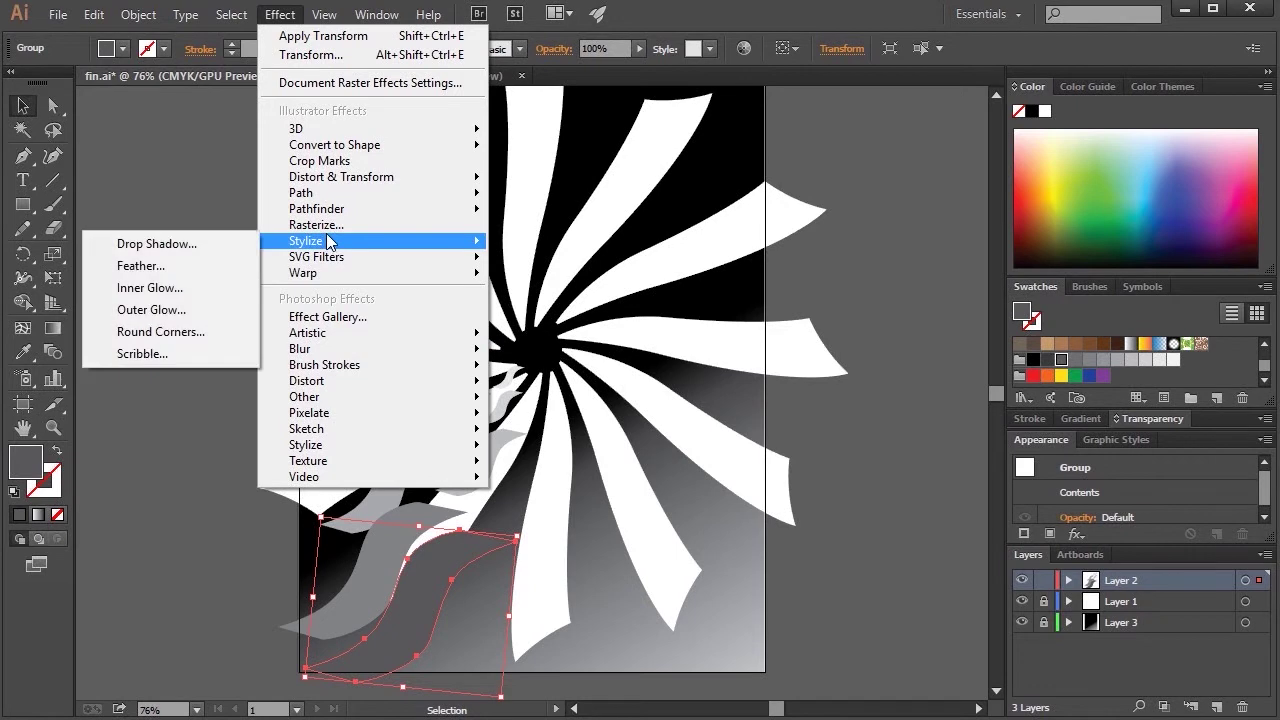
pyautogui.moveTo(324, 240)
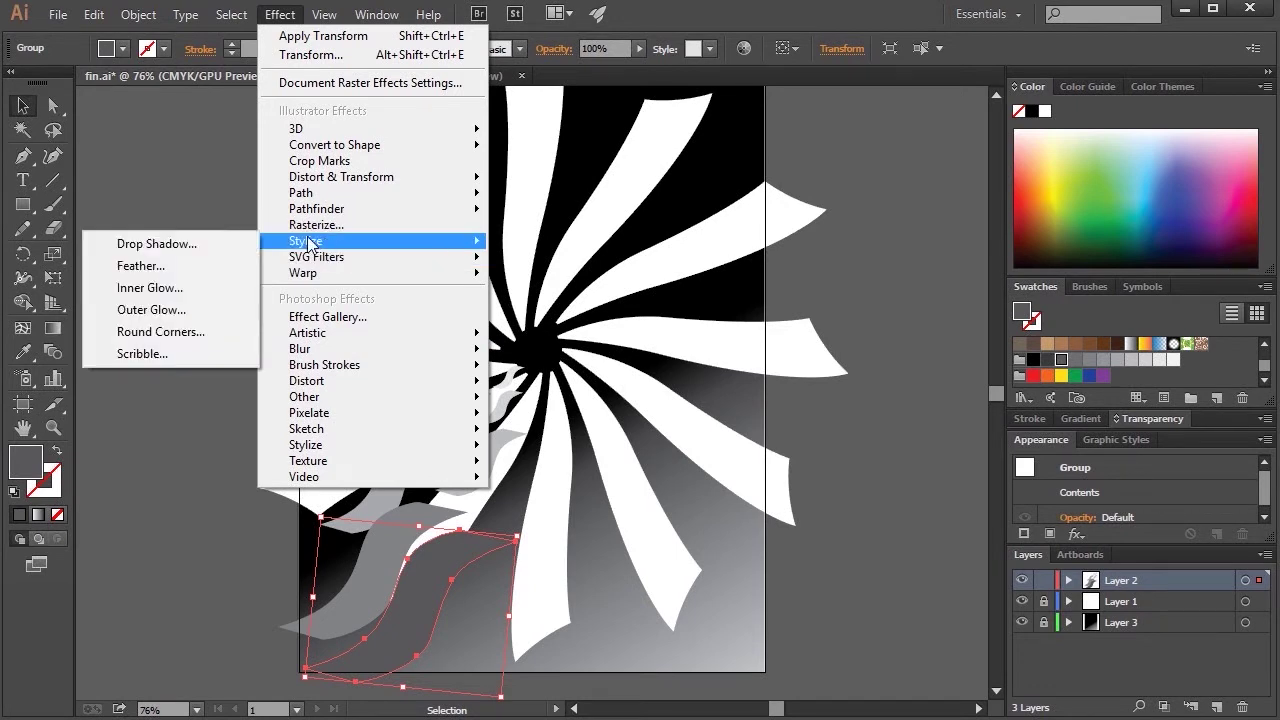
pyautogui.click(173, 245)
pyautogui.moveTo(623, 222); pyautogui.dragTo(937, 134)
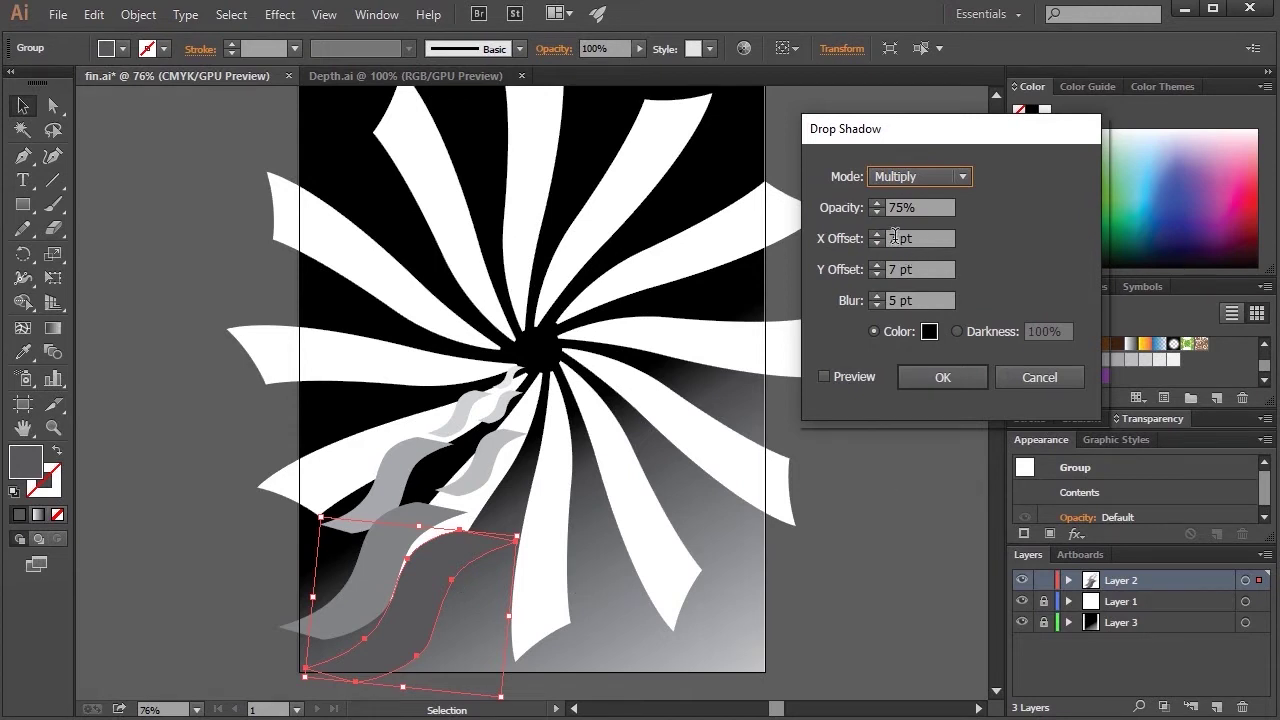
# - Preview and apply a black Multiply drop shadow with 75% opacity and 5 pt blur to the darkest S-shaped piece
pyautogui.click(900, 238)
pyautogui.click(893, 270)
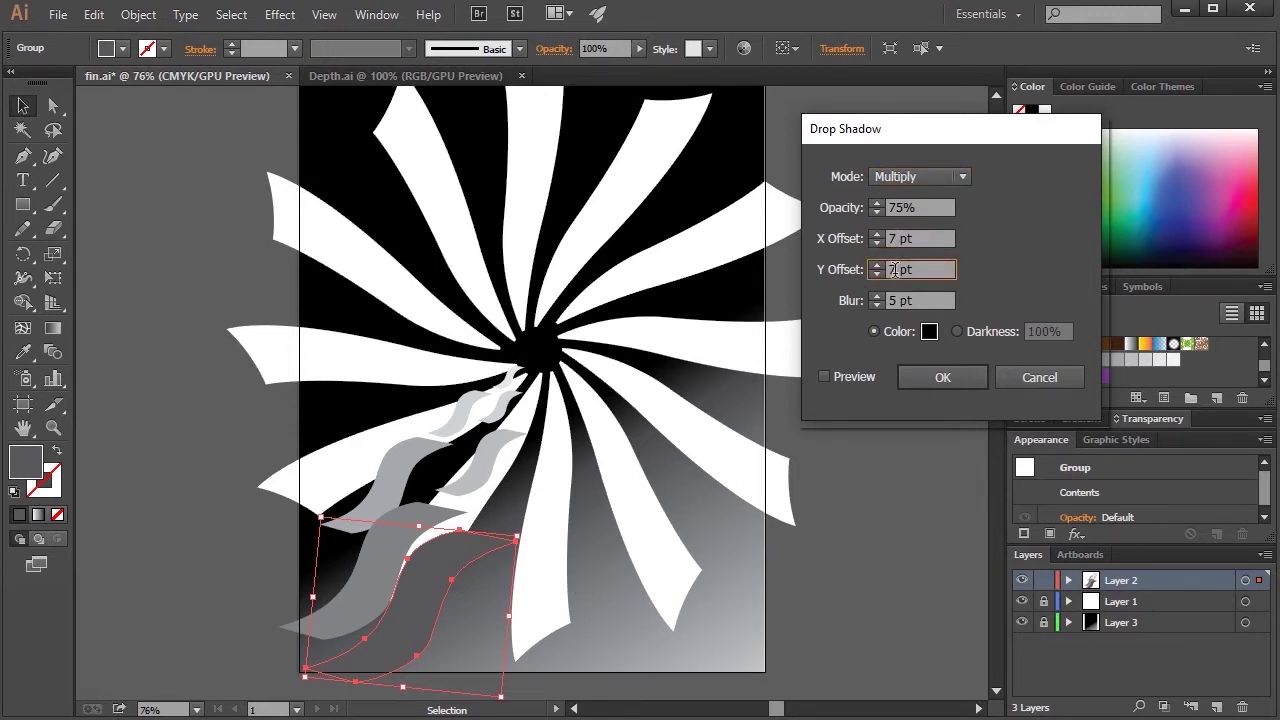
pyautogui.click(825, 377)
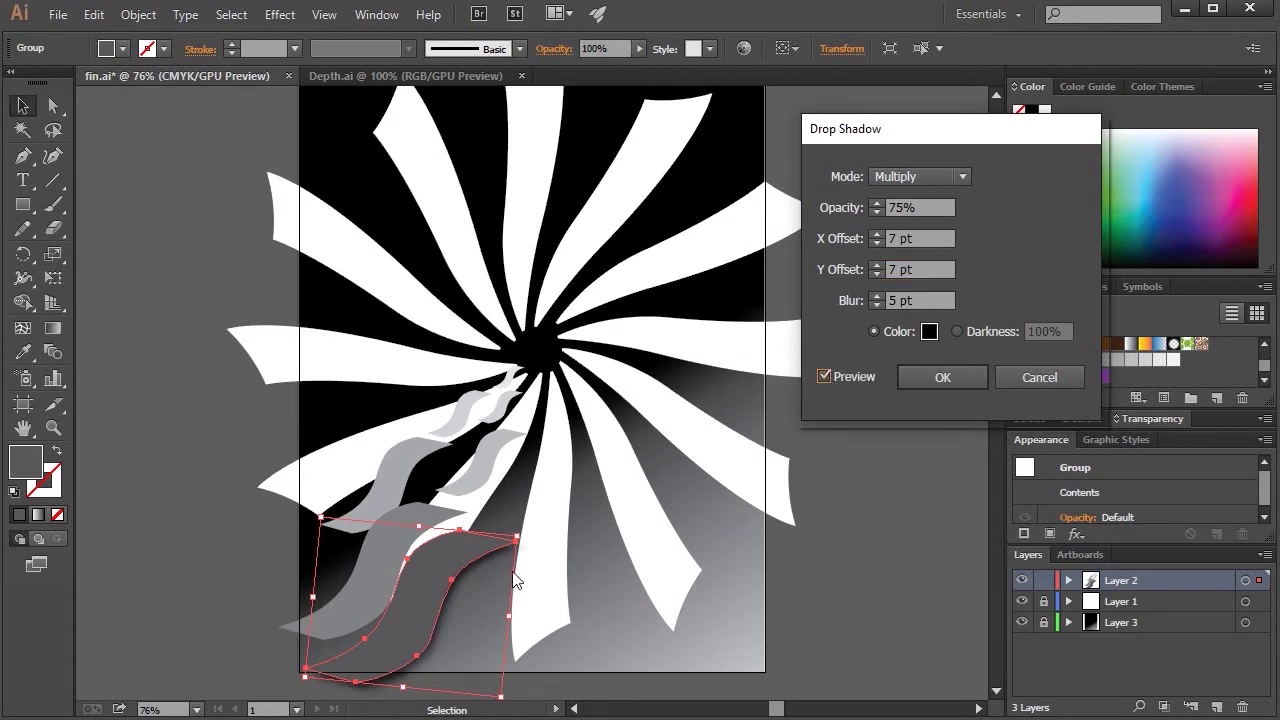
pyautogui.click(884, 236)
pyautogui.click(877, 264)
pyautogui.click(961, 377)
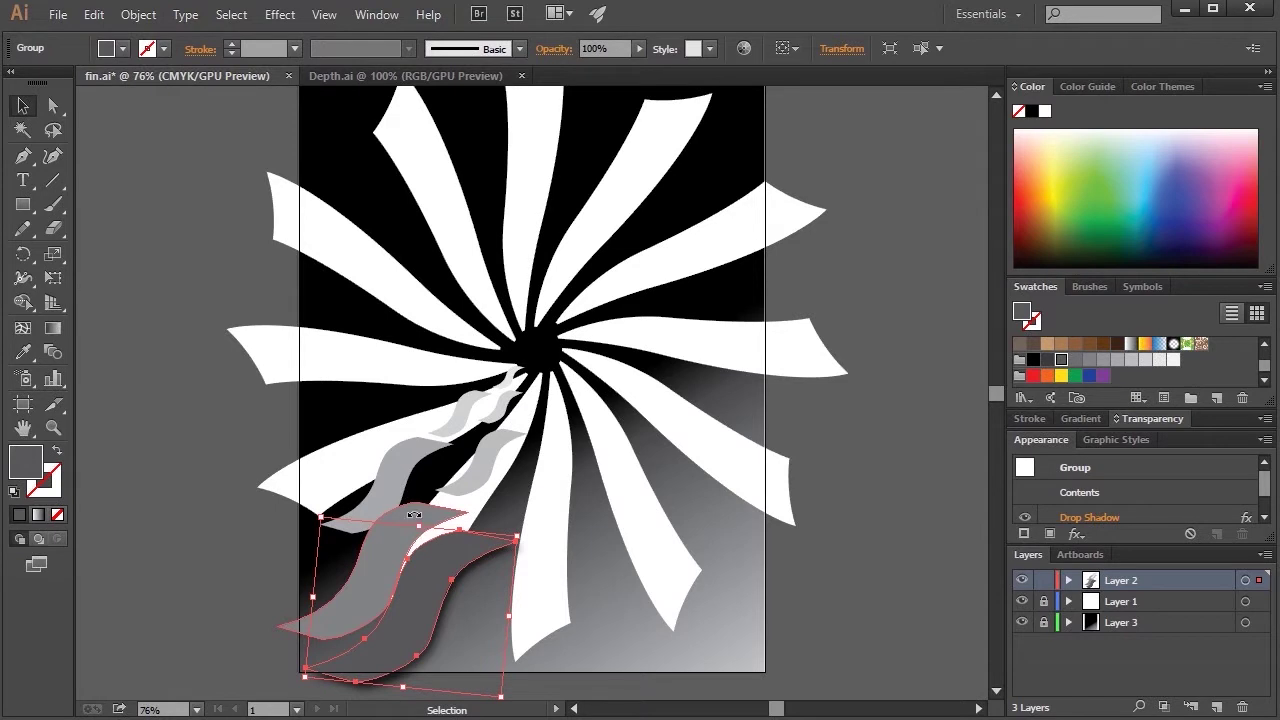
pyautogui.click(400, 490)
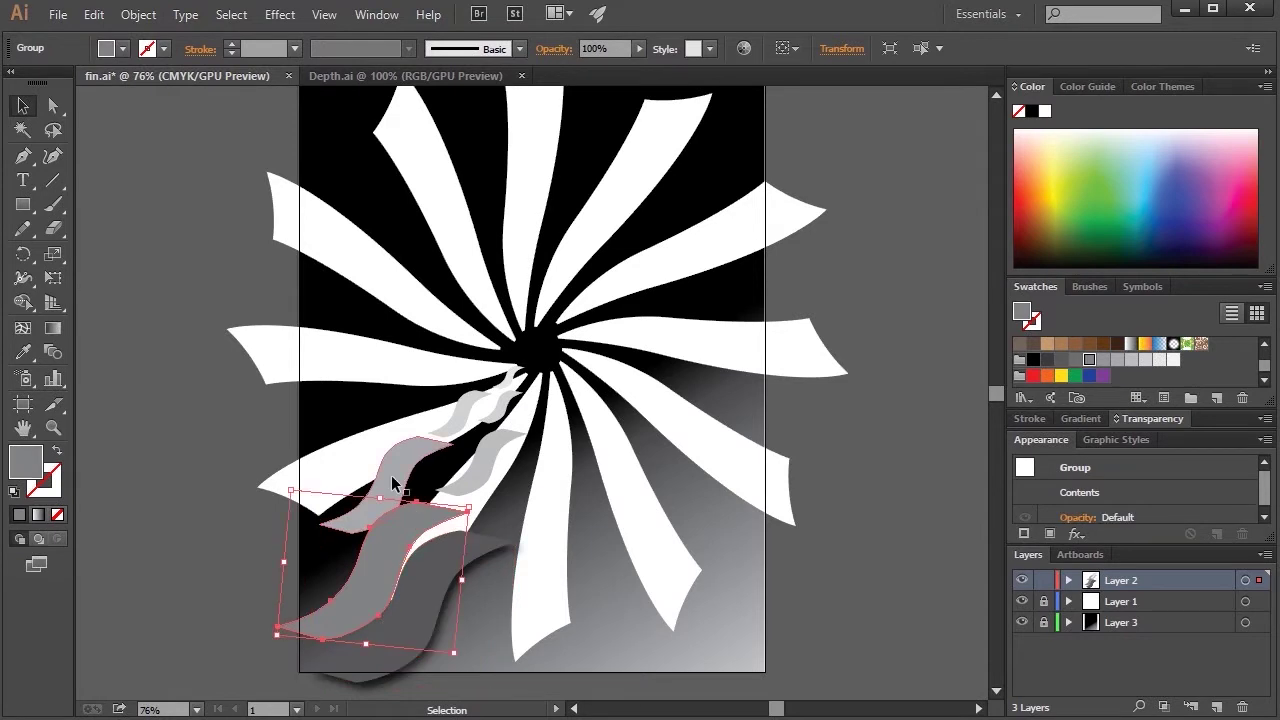
pyautogui.click(495, 446)
pyautogui.click(474, 408)
pyautogui.click(503, 405)
pyautogui.click(511, 375)
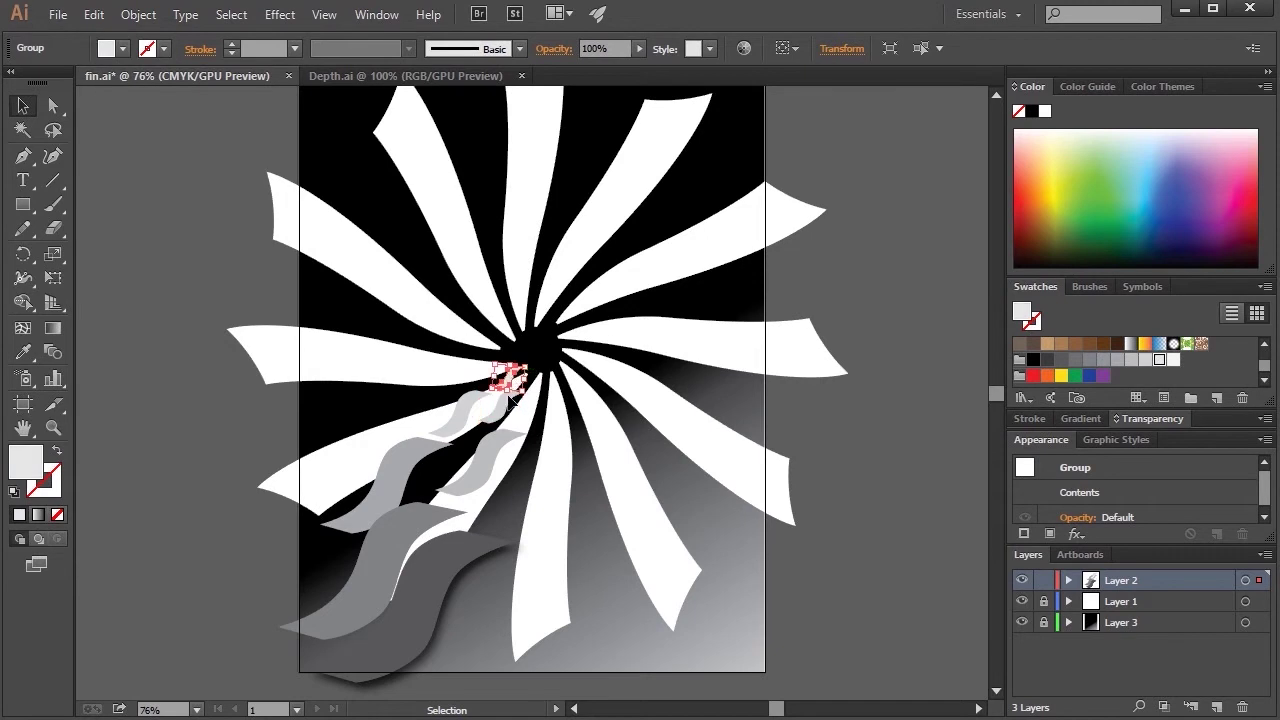
# - Save the drop shadow appearance of the darkest S-shaped piece as a new graphic style
pyautogui.click(412, 534)
pyautogui.moveTo(410, 536); pyautogui.dragTo(433, 573)
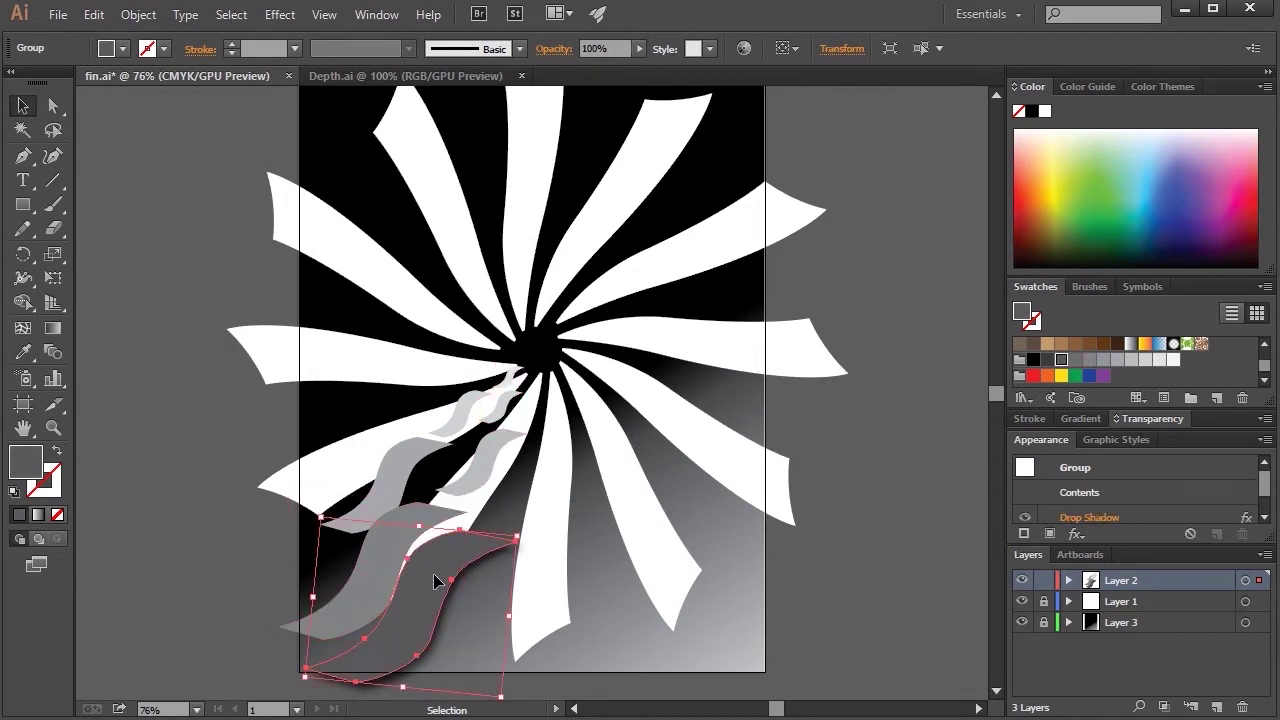
pyautogui.click(1101, 439)
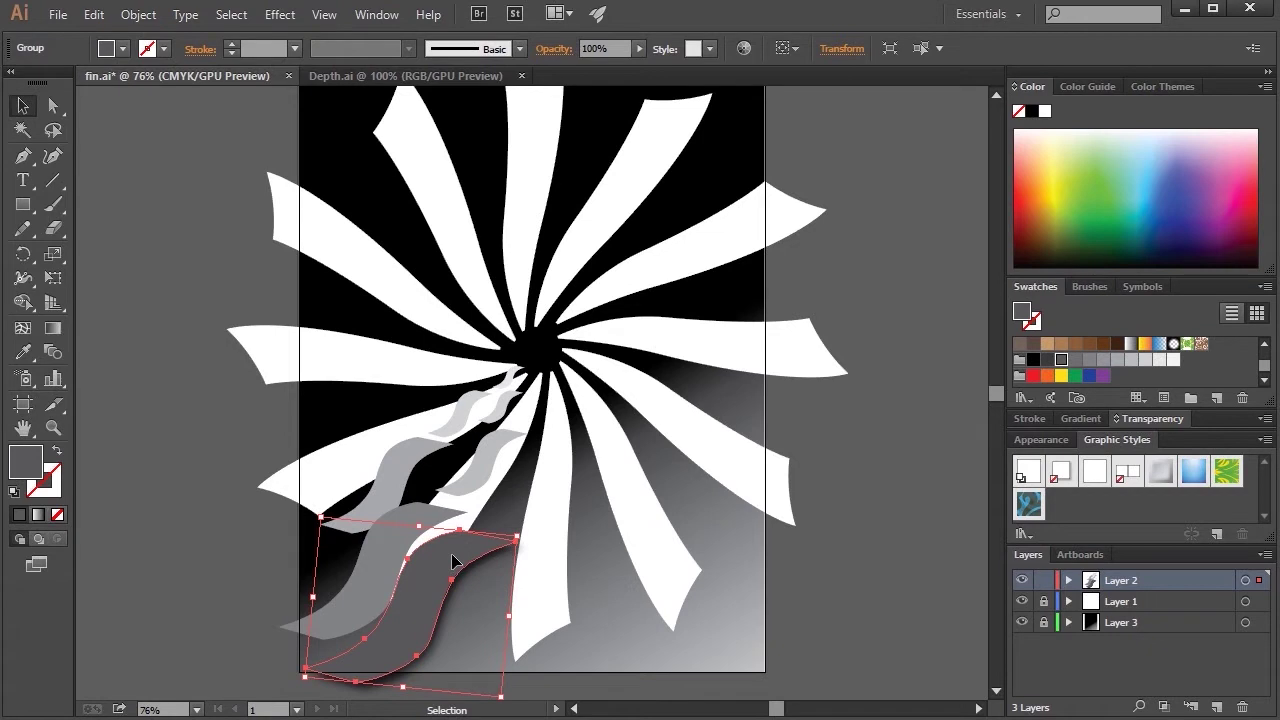
pyautogui.moveTo(453, 562); pyautogui.dragTo(1068, 503)
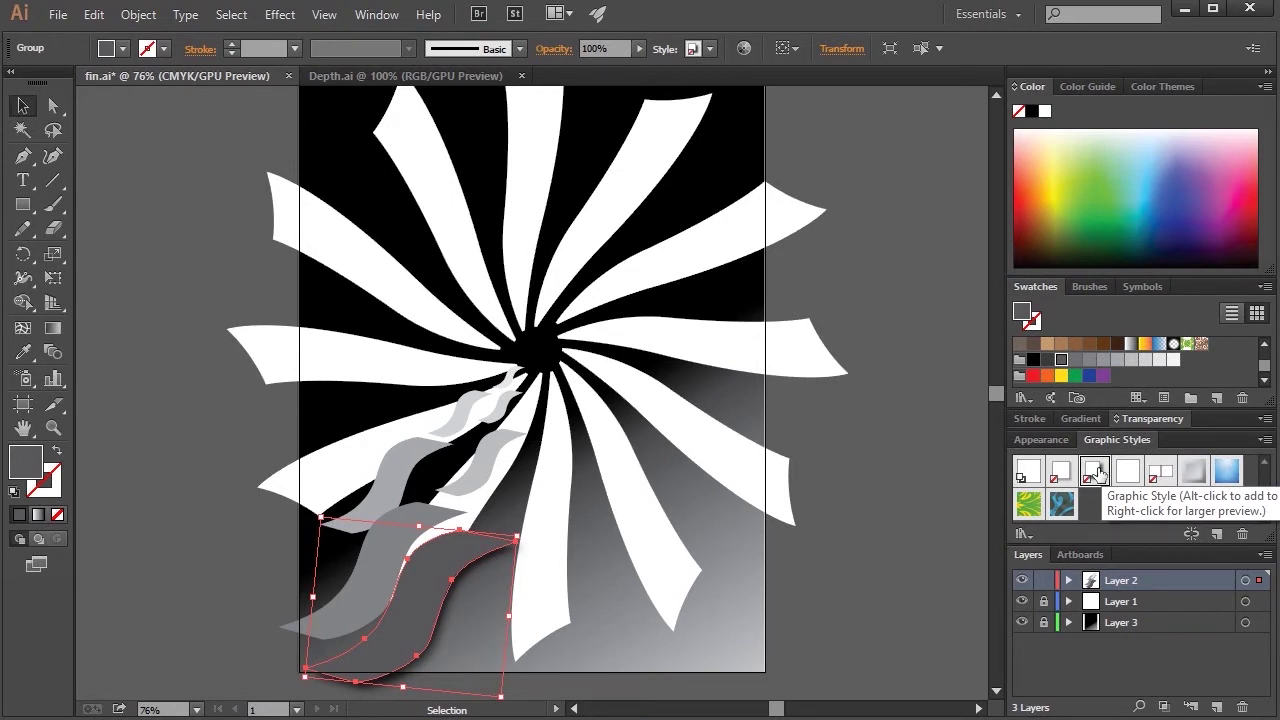
pyautogui.click(1096, 475)
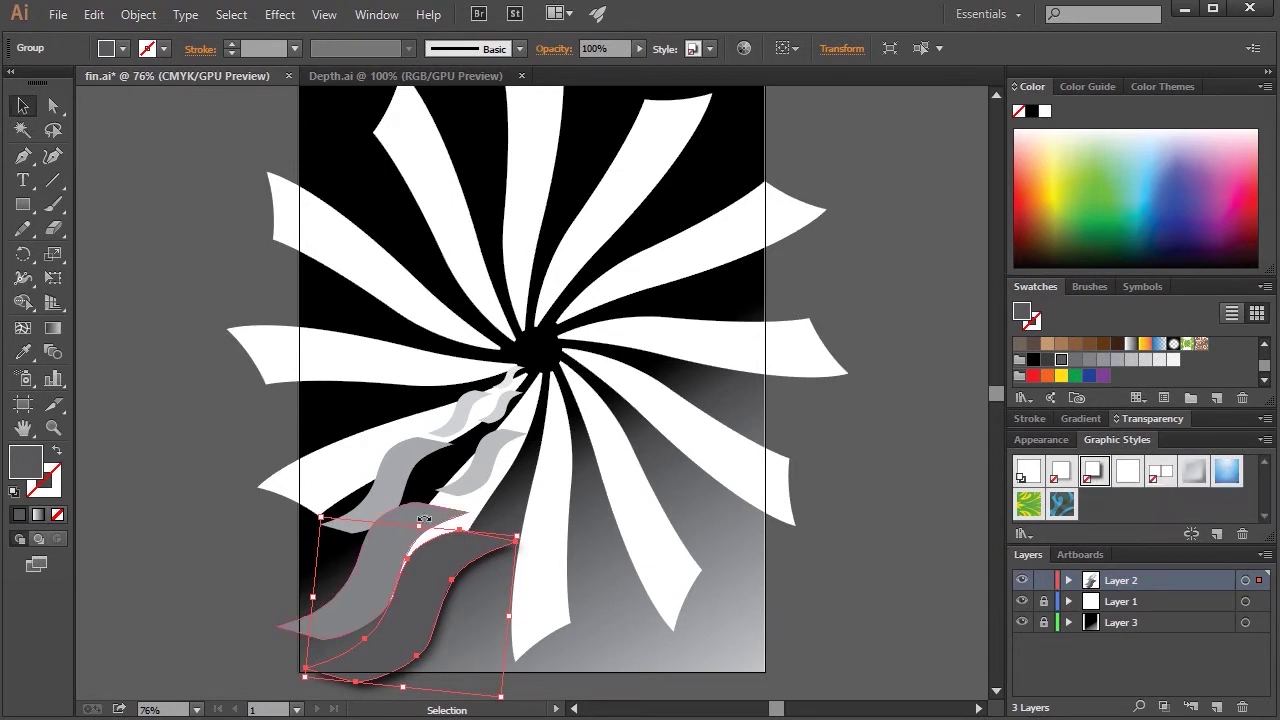
# - Apply the saved drop shadow graphic style to the next three S-shaped pieces behind the darkest one
pyautogui.click(430, 518)
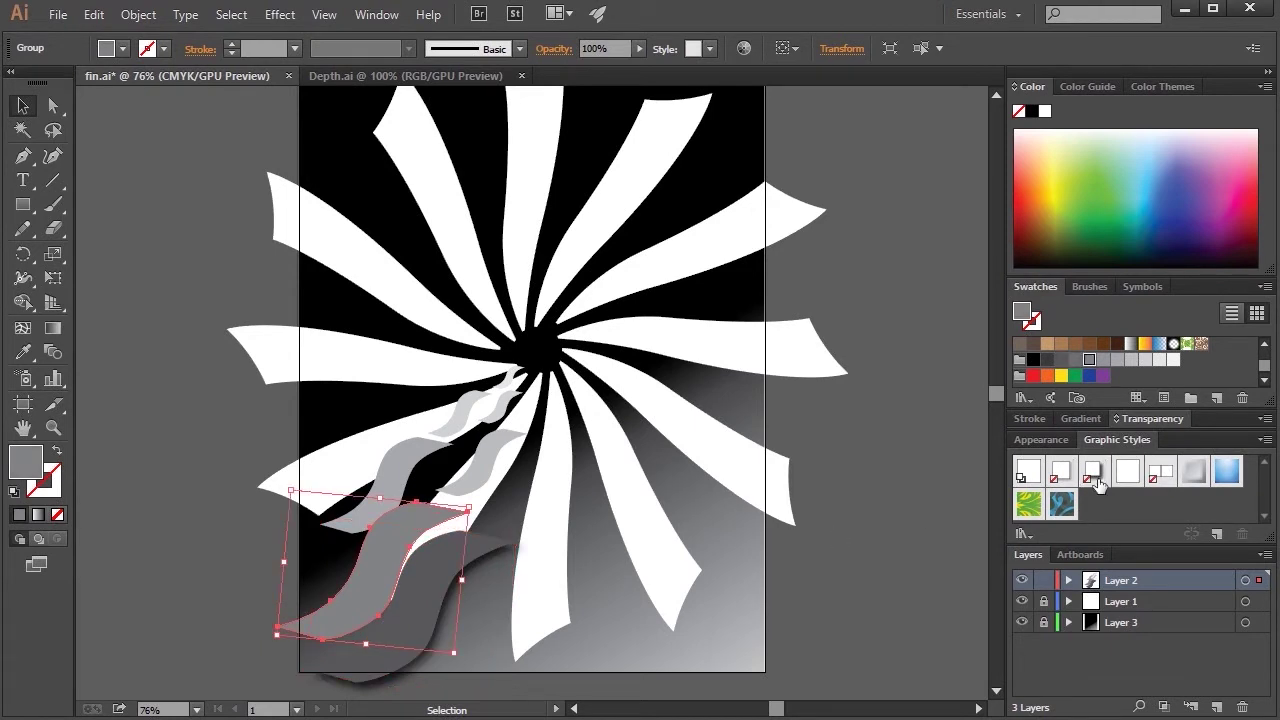
pyautogui.click(1093, 470)
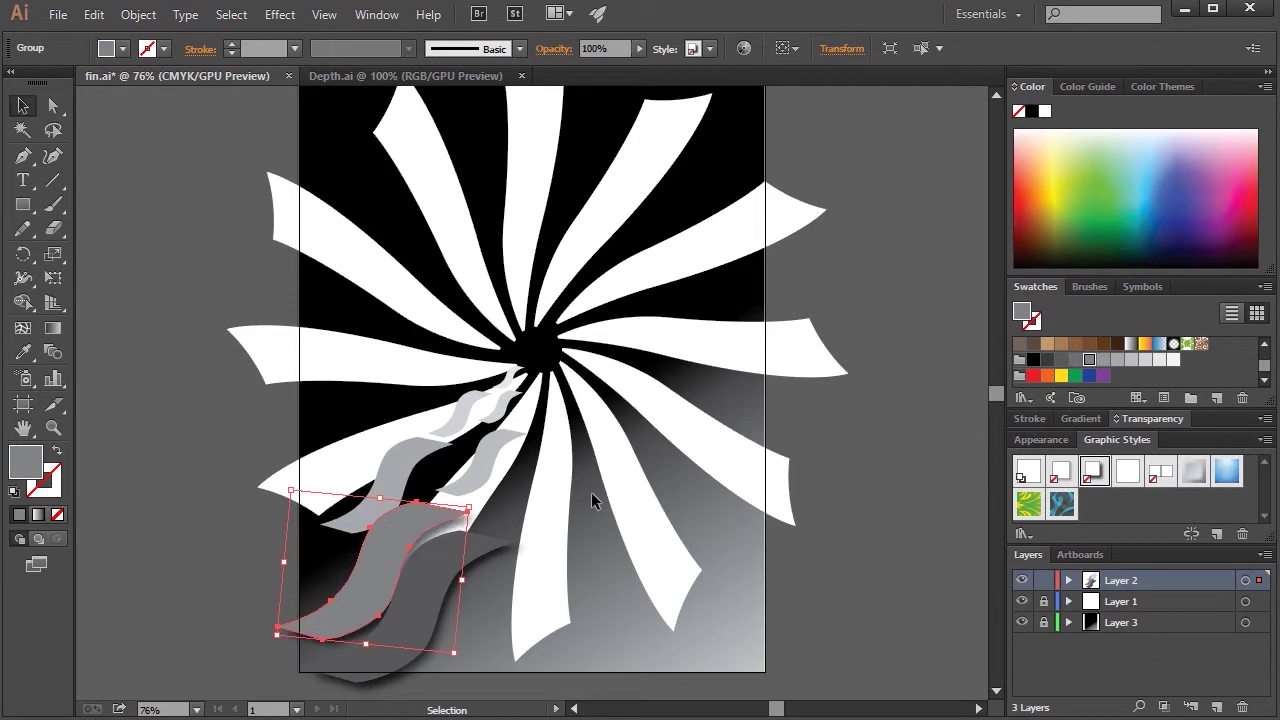
pyautogui.click(413, 460)
pyautogui.click(1088, 472)
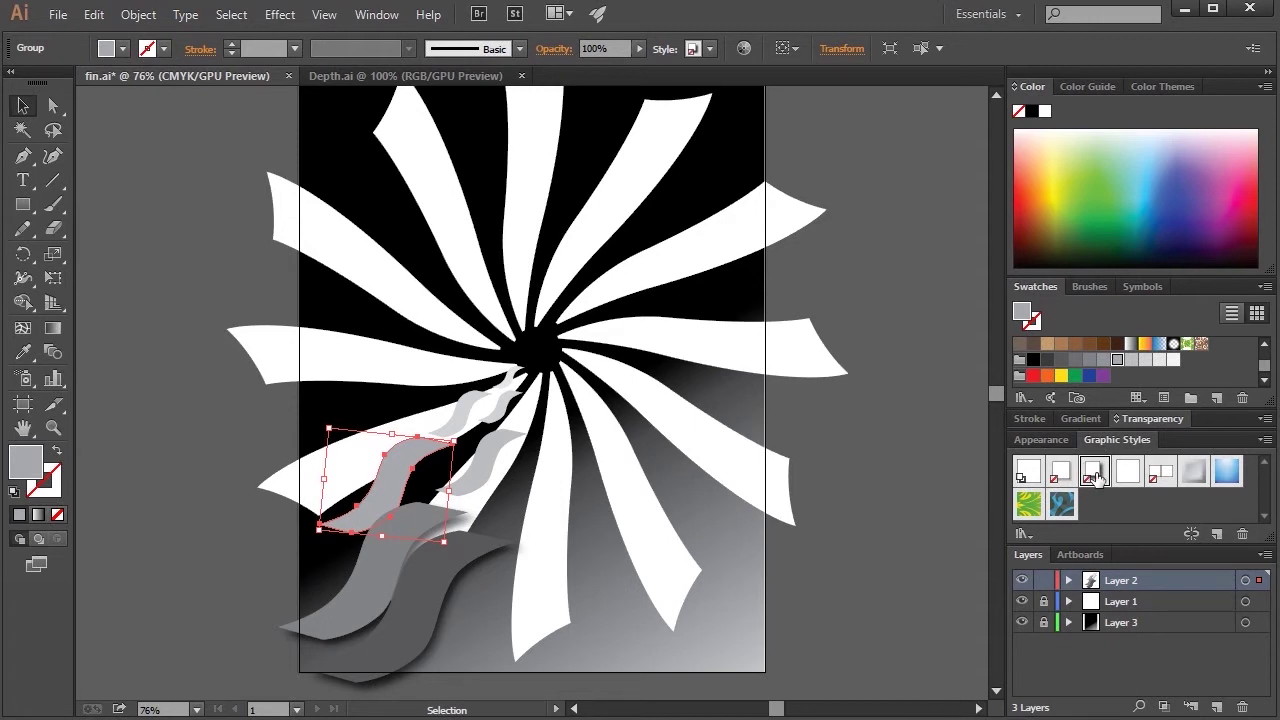
pyautogui.click(488, 462)
pyautogui.click(1093, 471)
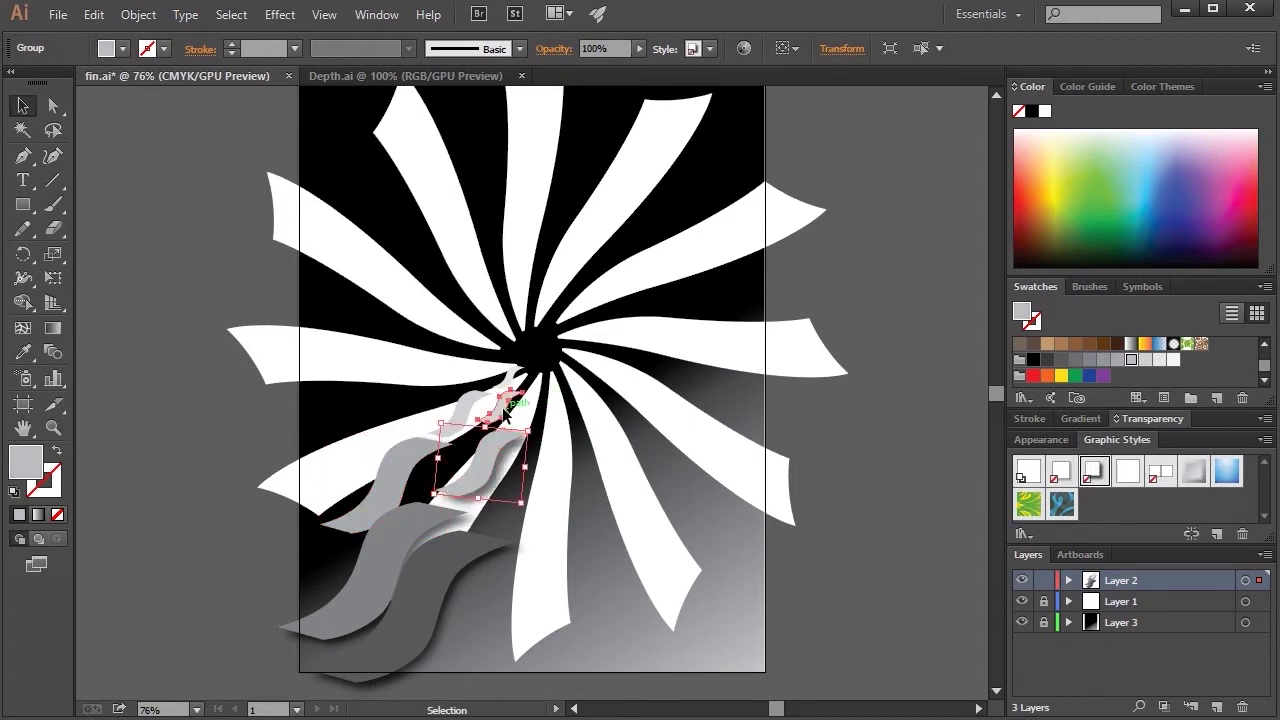
# - Apply the saved drop shadow graphic style to the three smallest S-shaped pieces, and shift the third-largest piece slightly inward
pyautogui.click(506, 411)
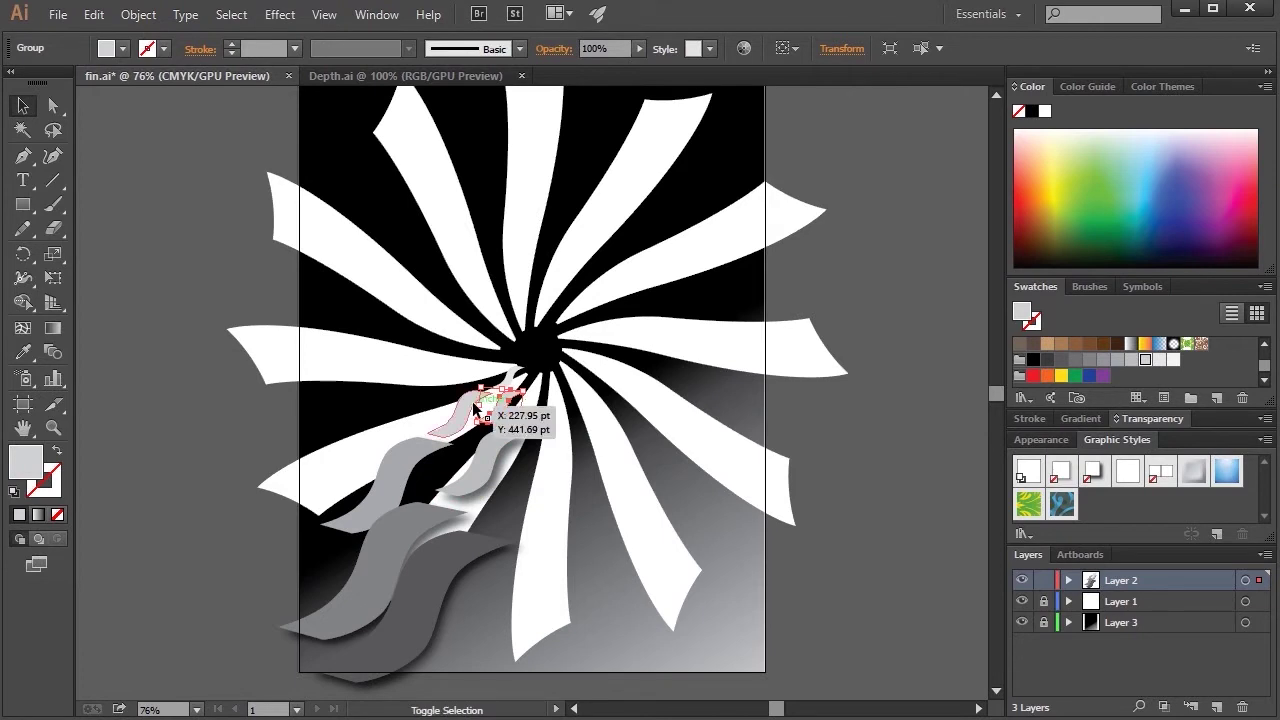
pyautogui.keyDown('shift'); pyautogui.click(466, 421); pyautogui.keyUp('shift')
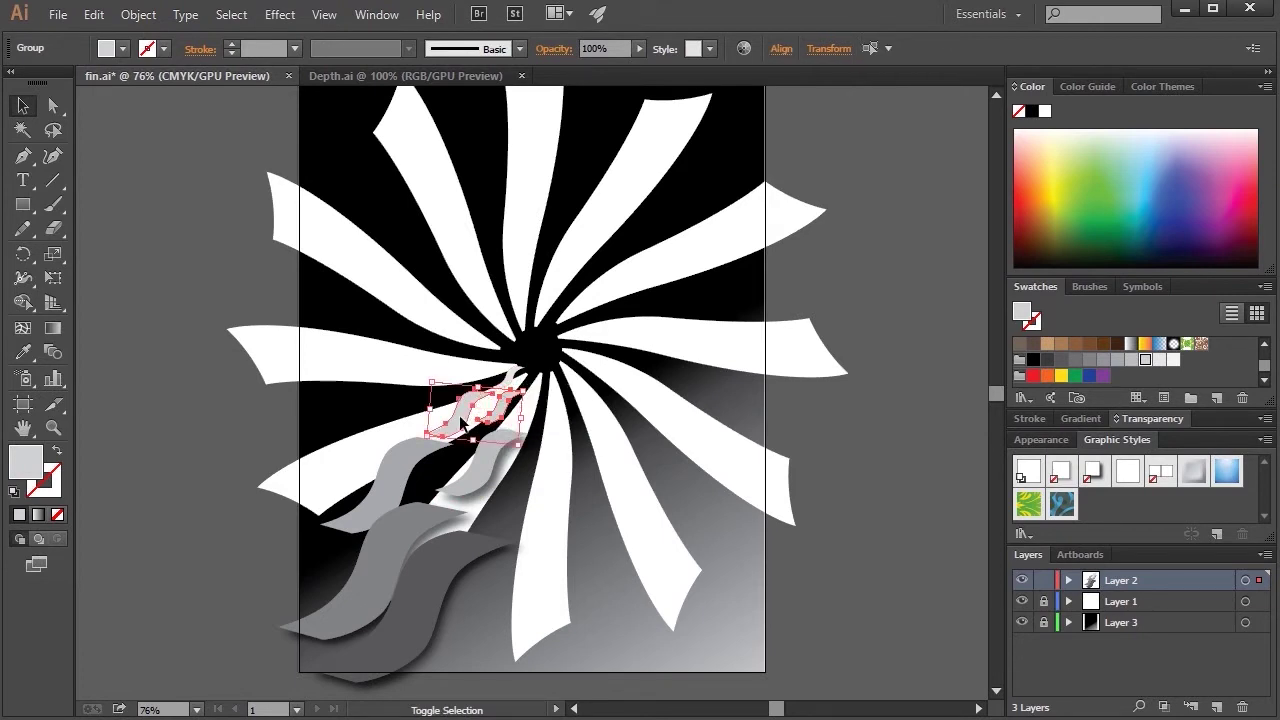
pyautogui.keyDown('shift'); pyautogui.click(510, 370); pyautogui.keyUp('shift')
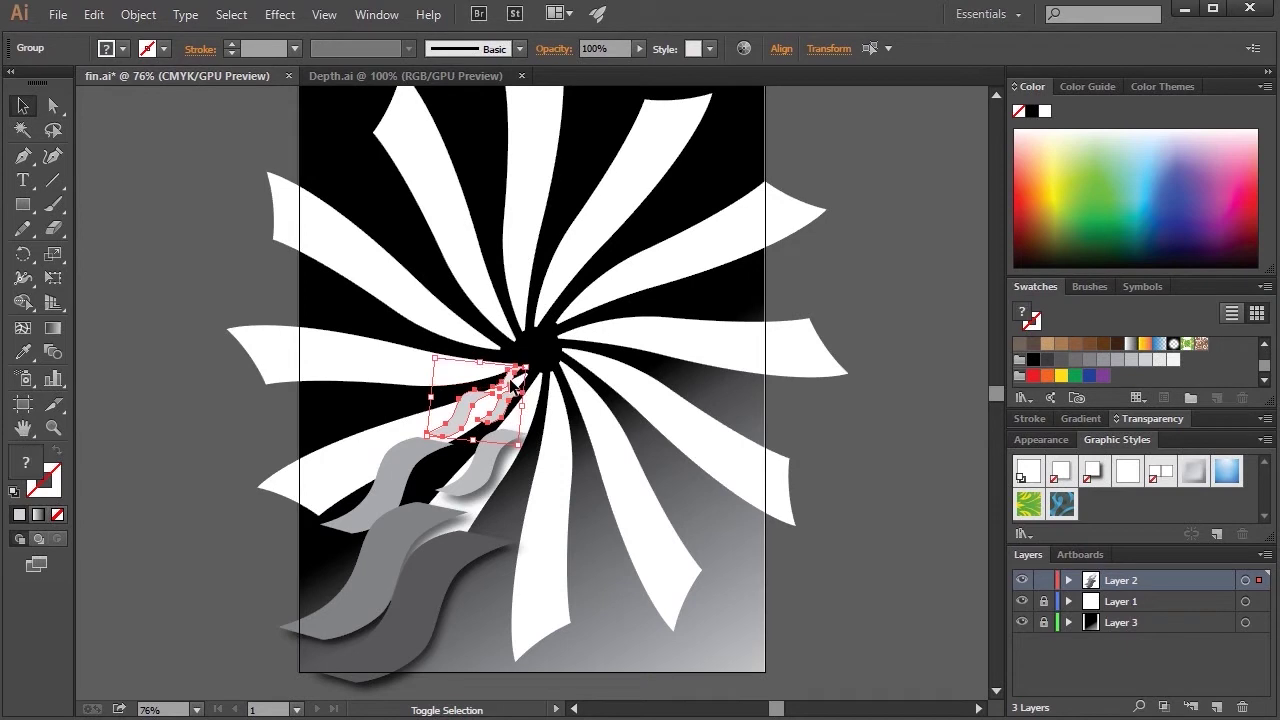
pyautogui.click(1098, 474)
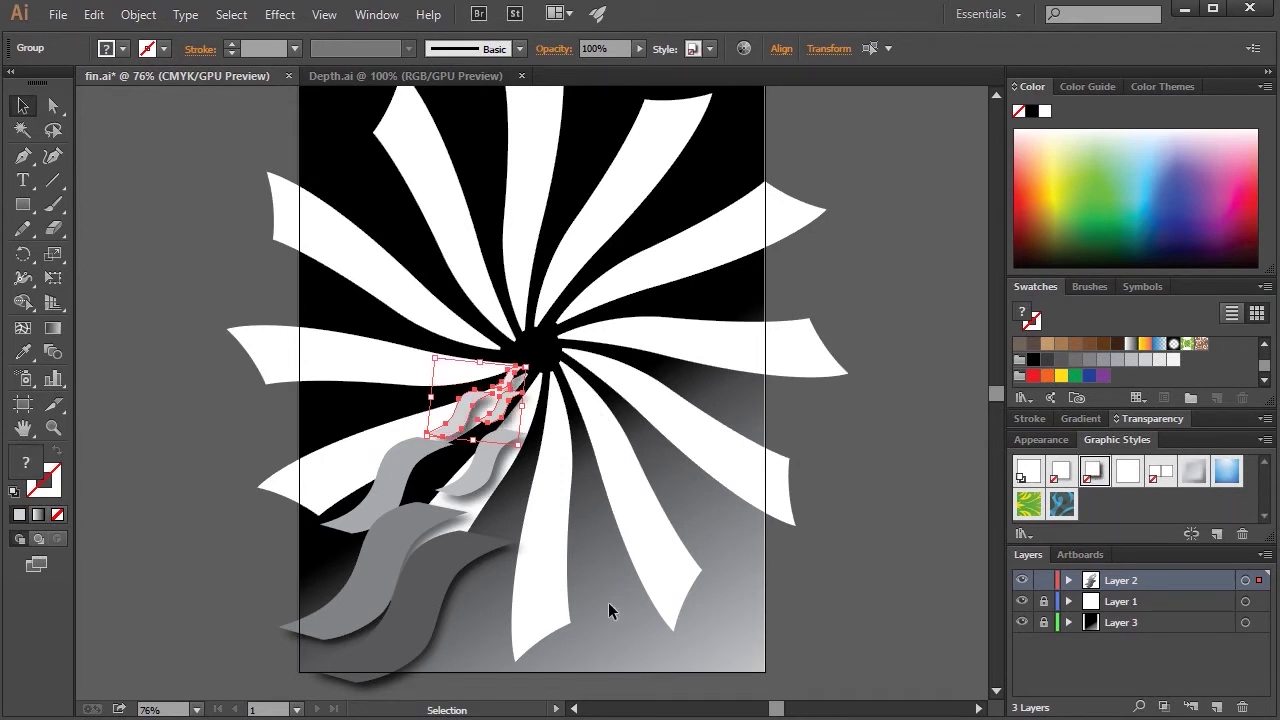
pyautogui.click(396, 470)
pyautogui.moveTo(396, 470); pyautogui.dragTo(416, 456)
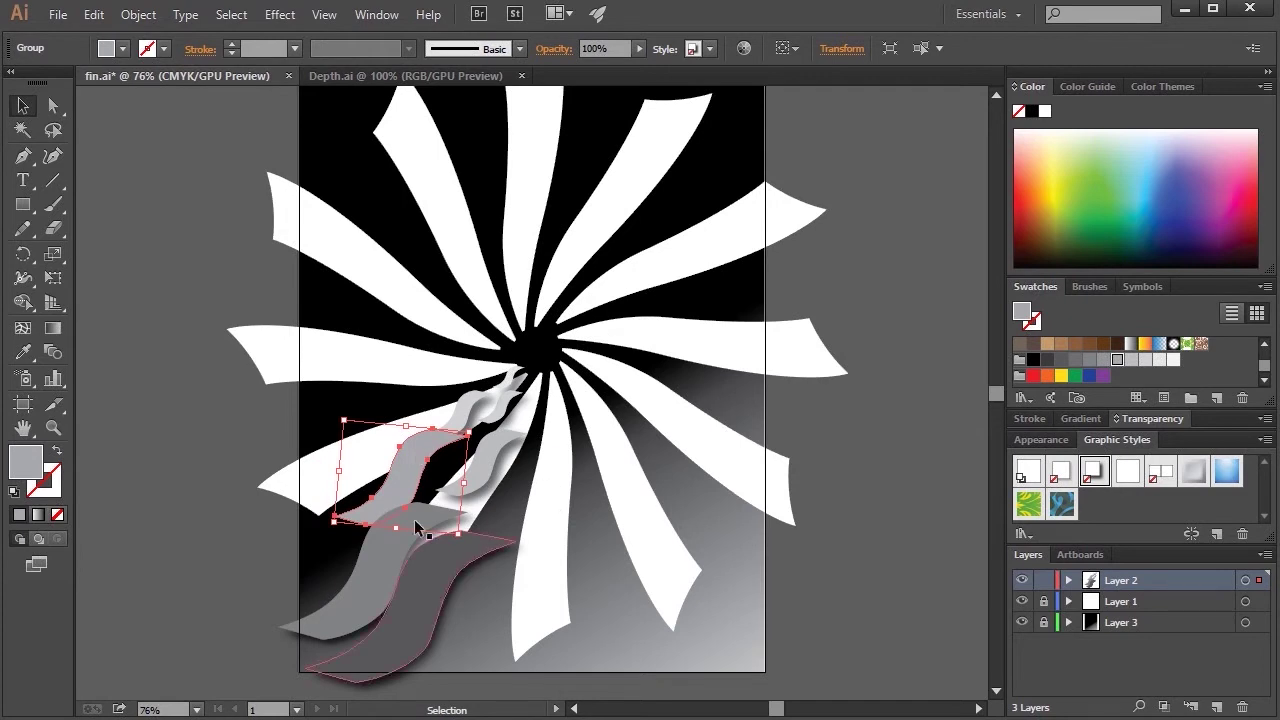
pyautogui.click(280, 14)
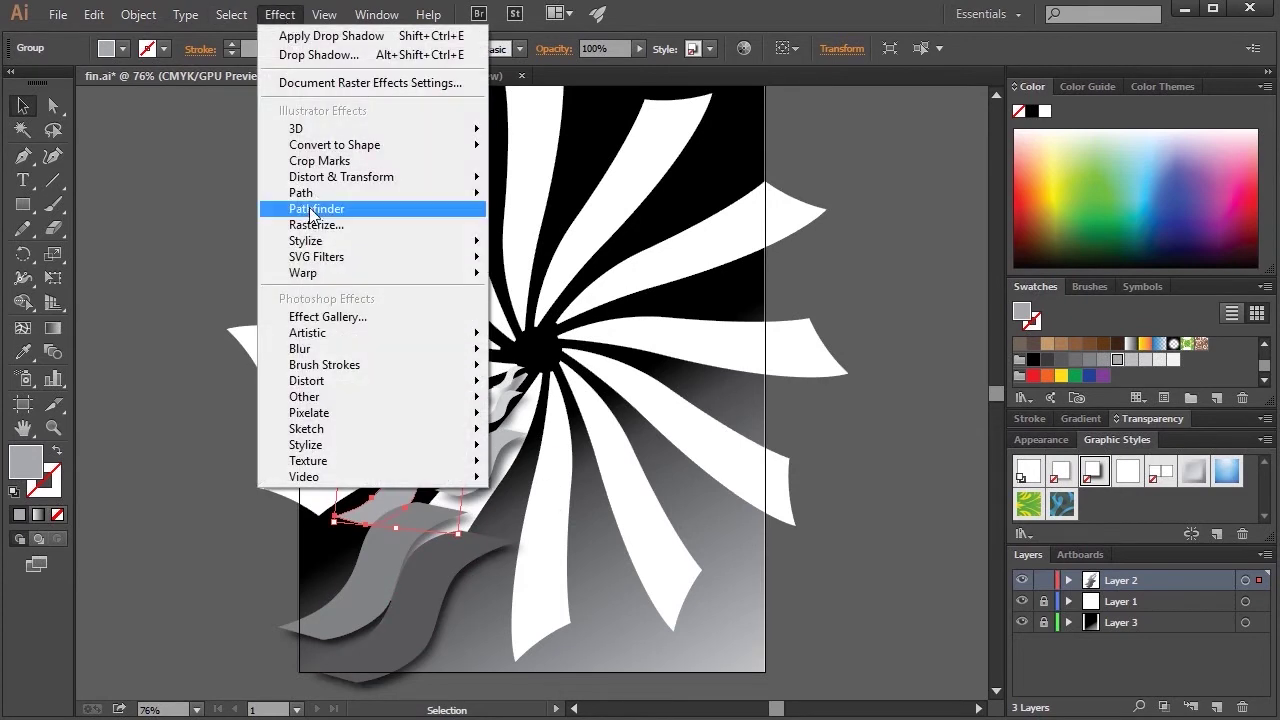
pyautogui.moveTo(314, 241)
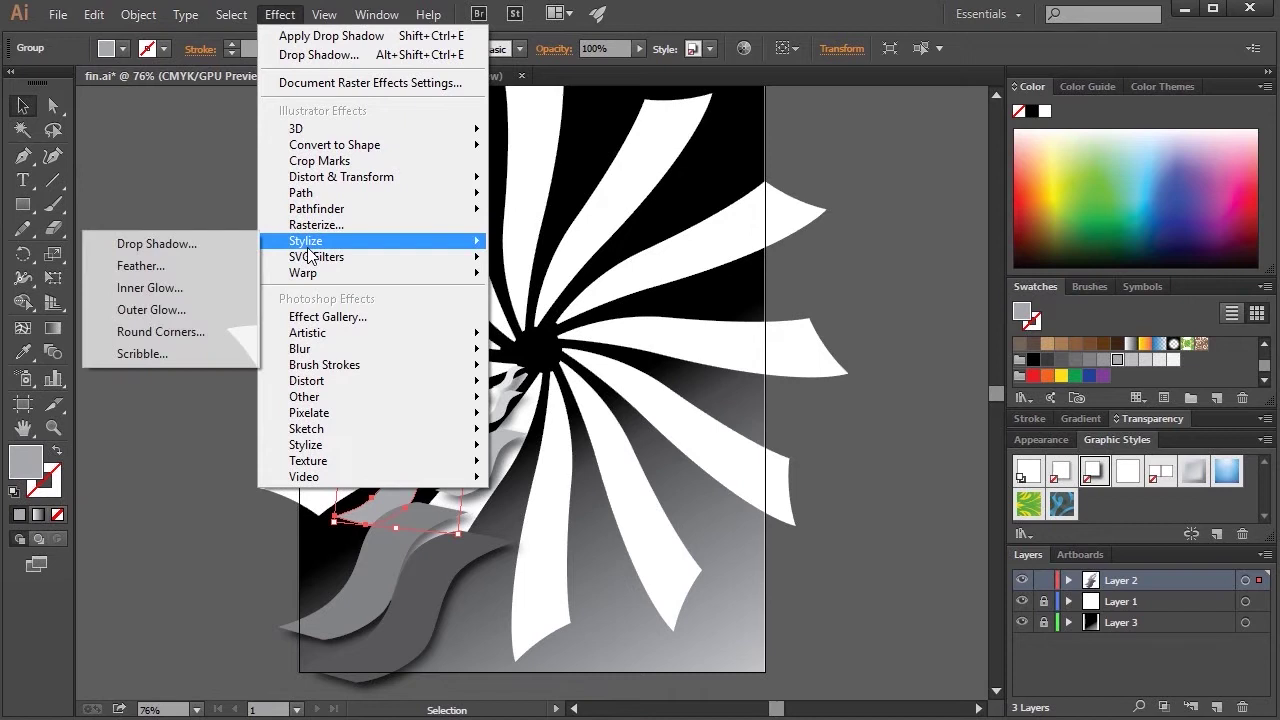
pyautogui.click(192, 245)
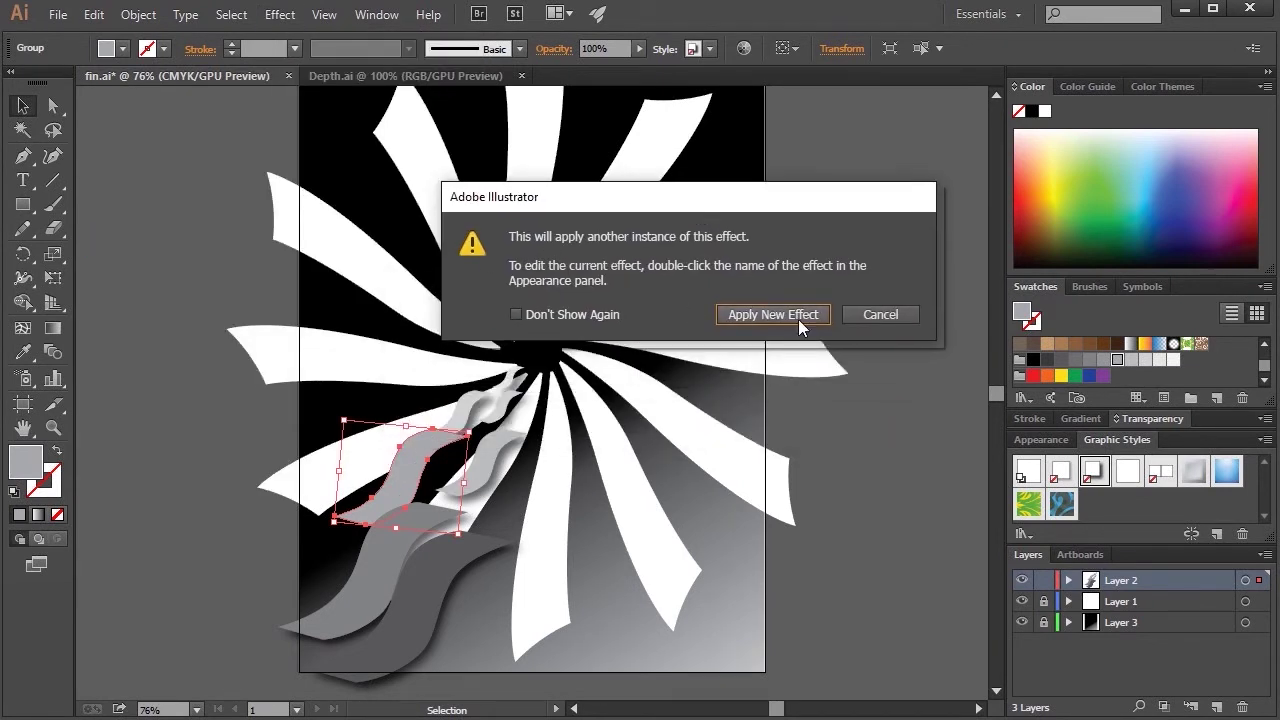
pyautogui.click(878, 314)
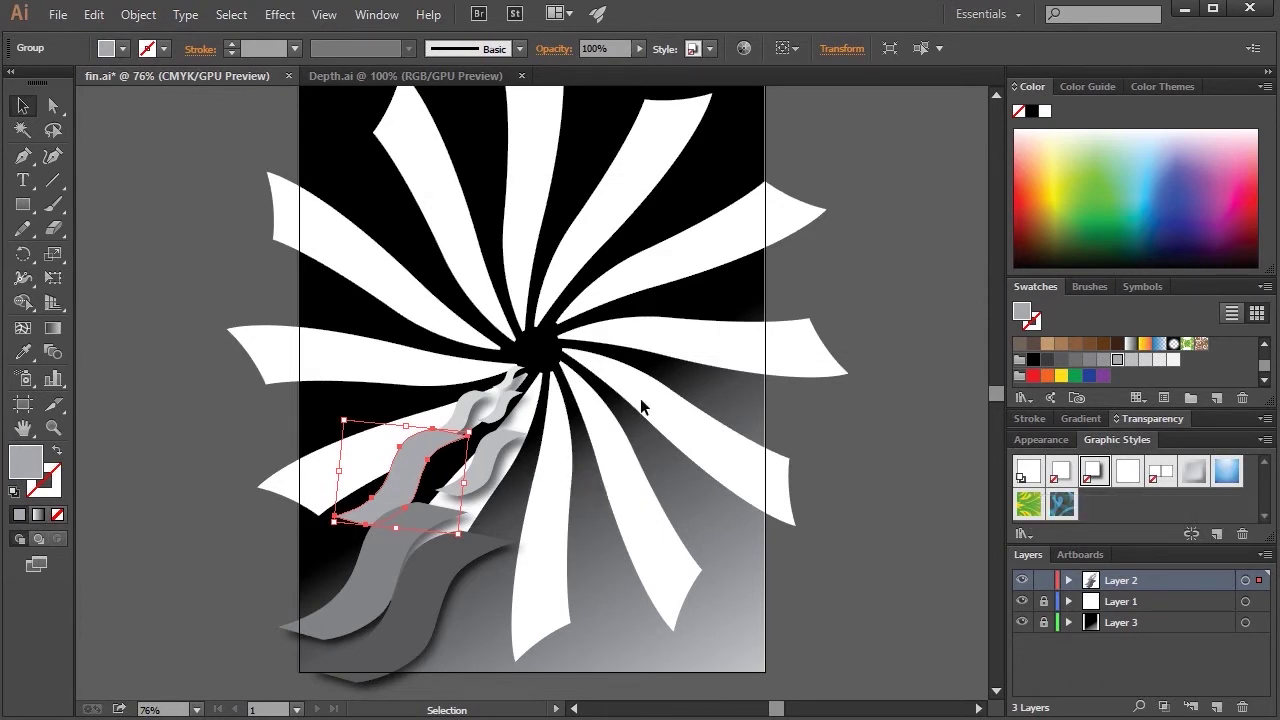
# - Edit the darkest S-shaped piece's existing drop shadow to use 9 pt X and Y offsets
pyautogui.click(509, 379)
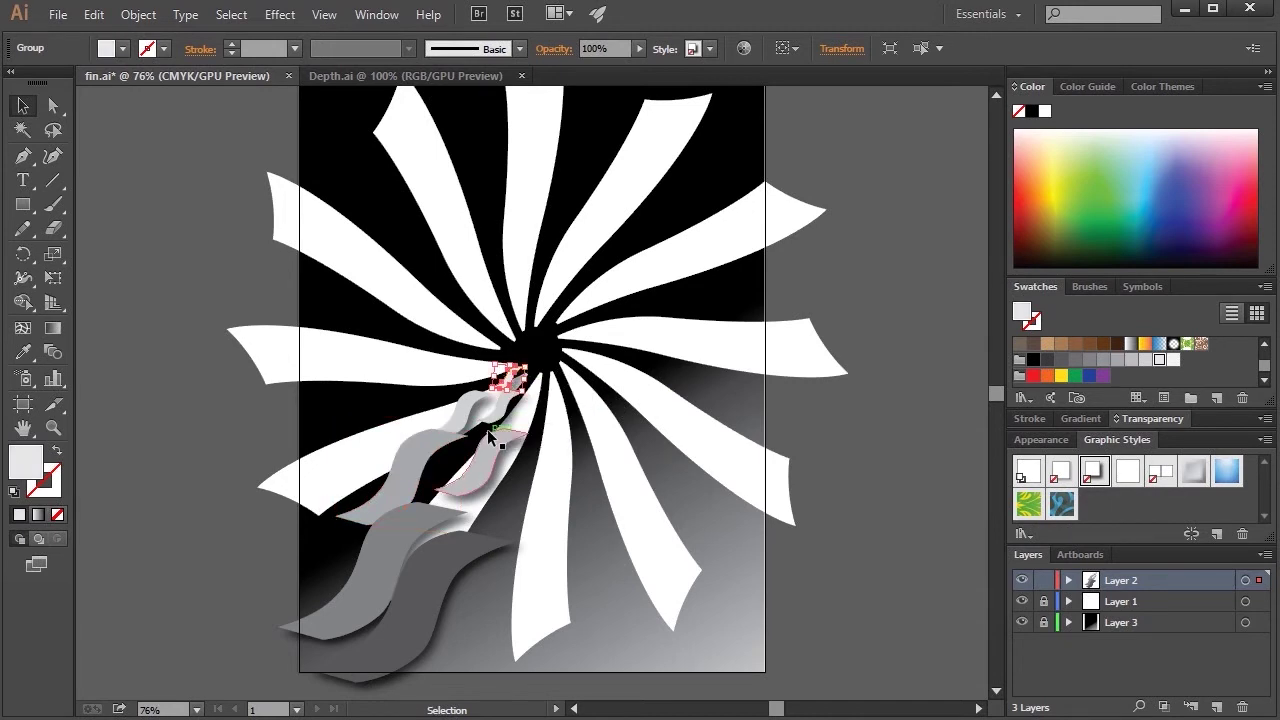
pyautogui.moveTo(497, 443)
pyautogui.mouseDown()
pyautogui.moveTo(509, 377)
pyautogui.moveTo(491, 414)
pyautogui.moveTo(506, 430)
pyautogui.moveTo(497, 443)
pyautogui.mouseUp()
pyautogui.click(450, 572)
pyautogui.click(446, 576)
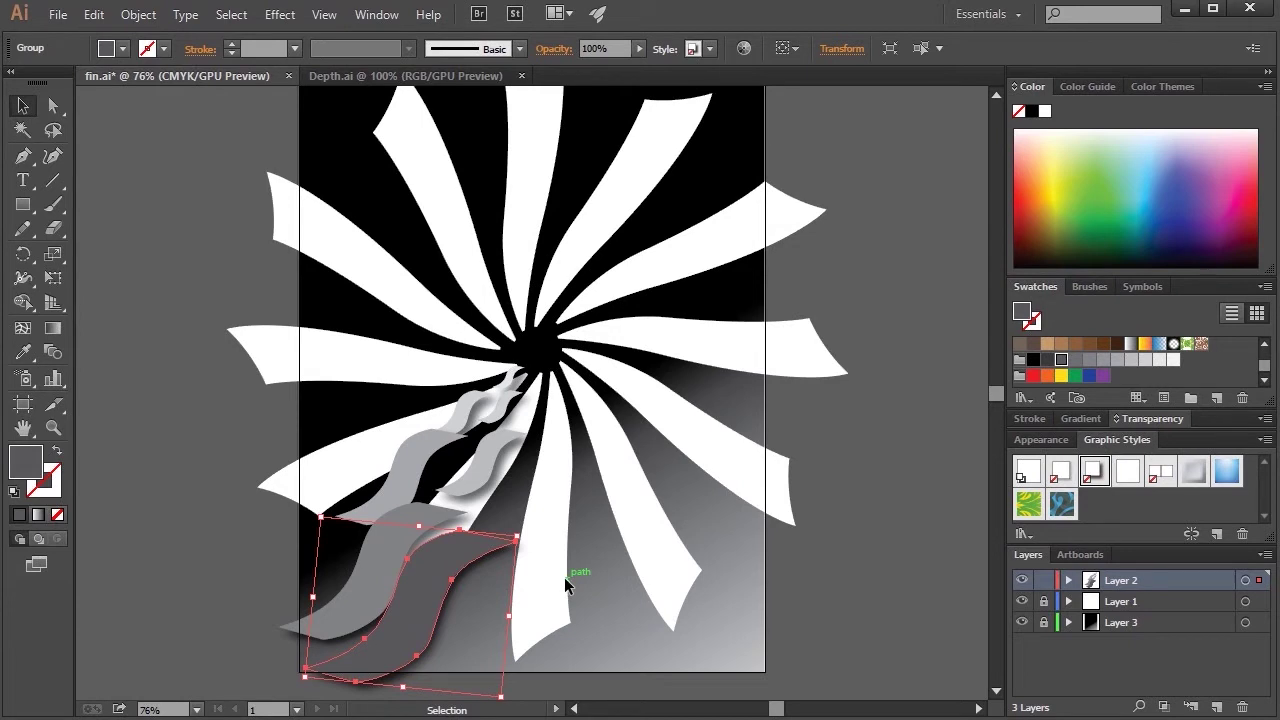
pyautogui.click(1036, 438)
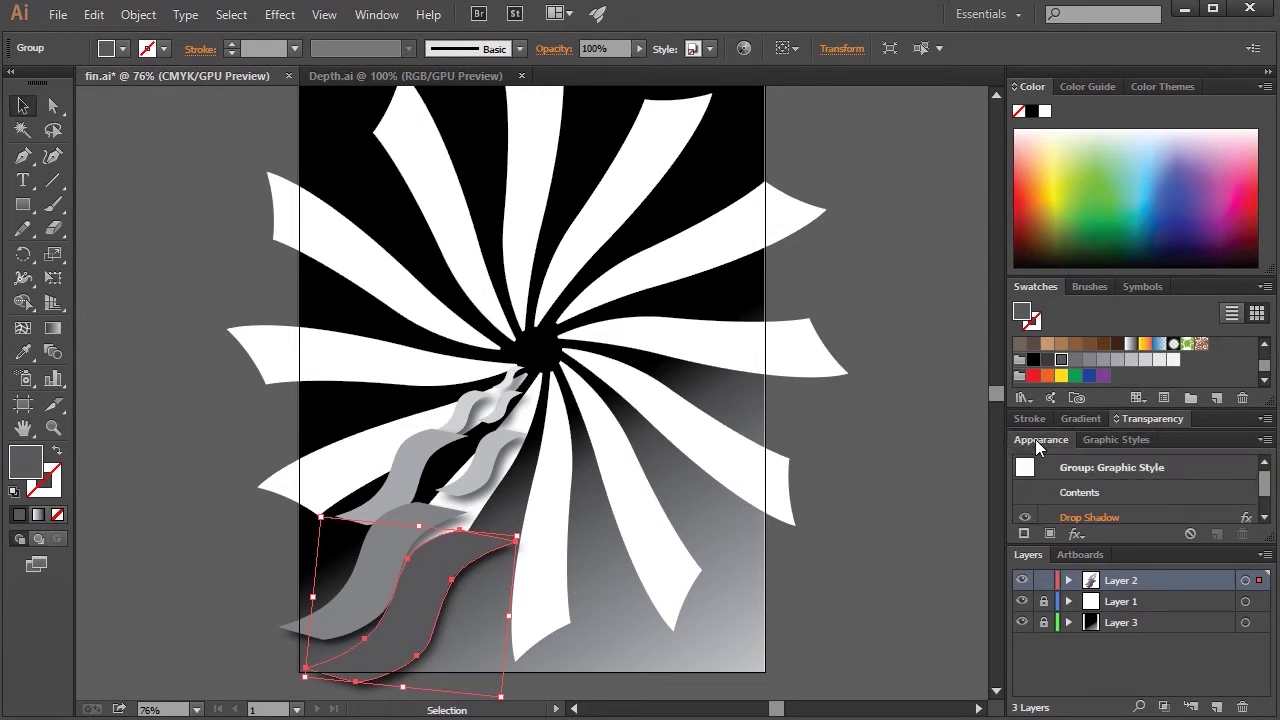
pyautogui.click(1076, 520)
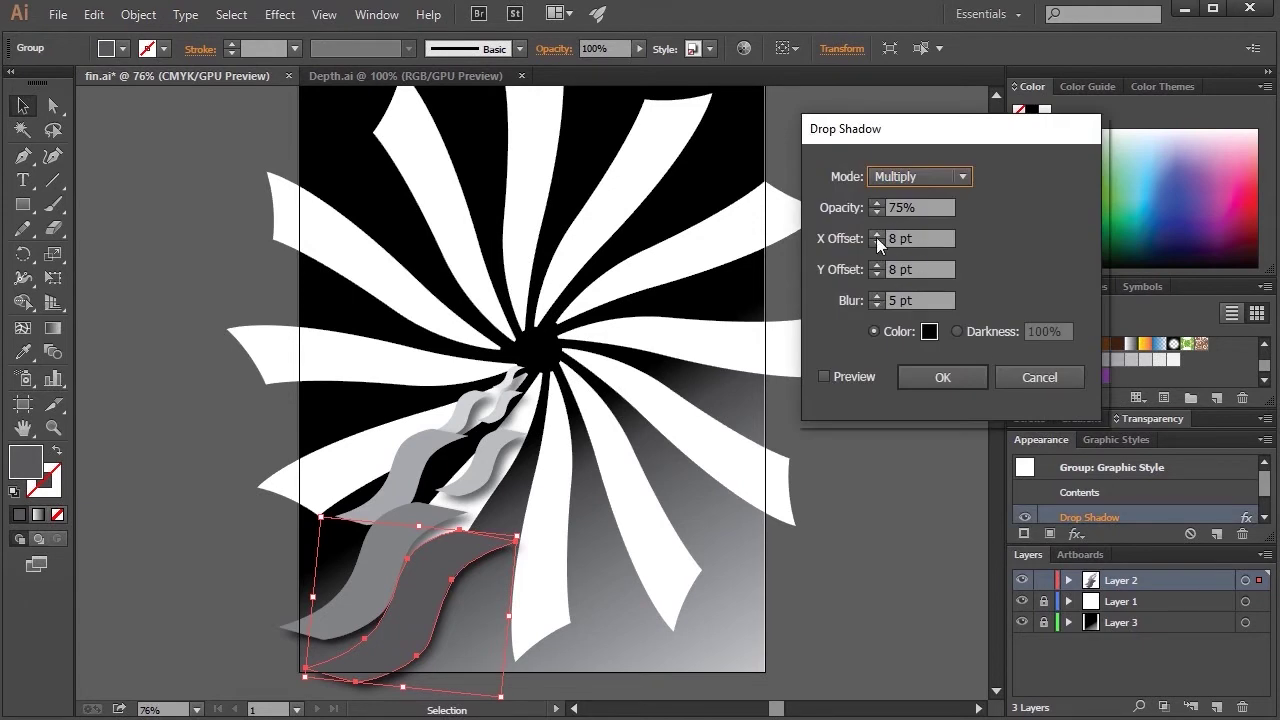
pyautogui.click(876, 234)
pyautogui.click(876, 265)
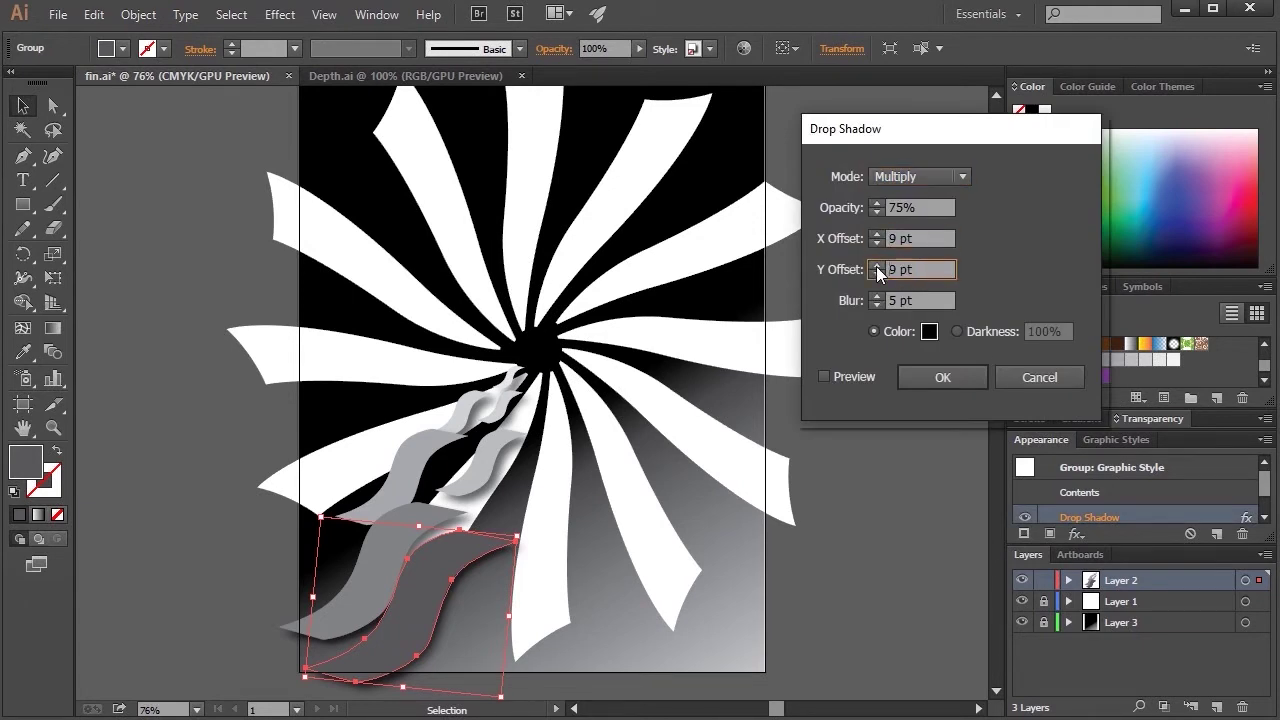
pyautogui.click(944, 376)
# - Edit the fourth-largest S-shaped piece's drop shadow, setting the X offset to 6 pt and reducing the Y offset
pyautogui.click(472, 479)
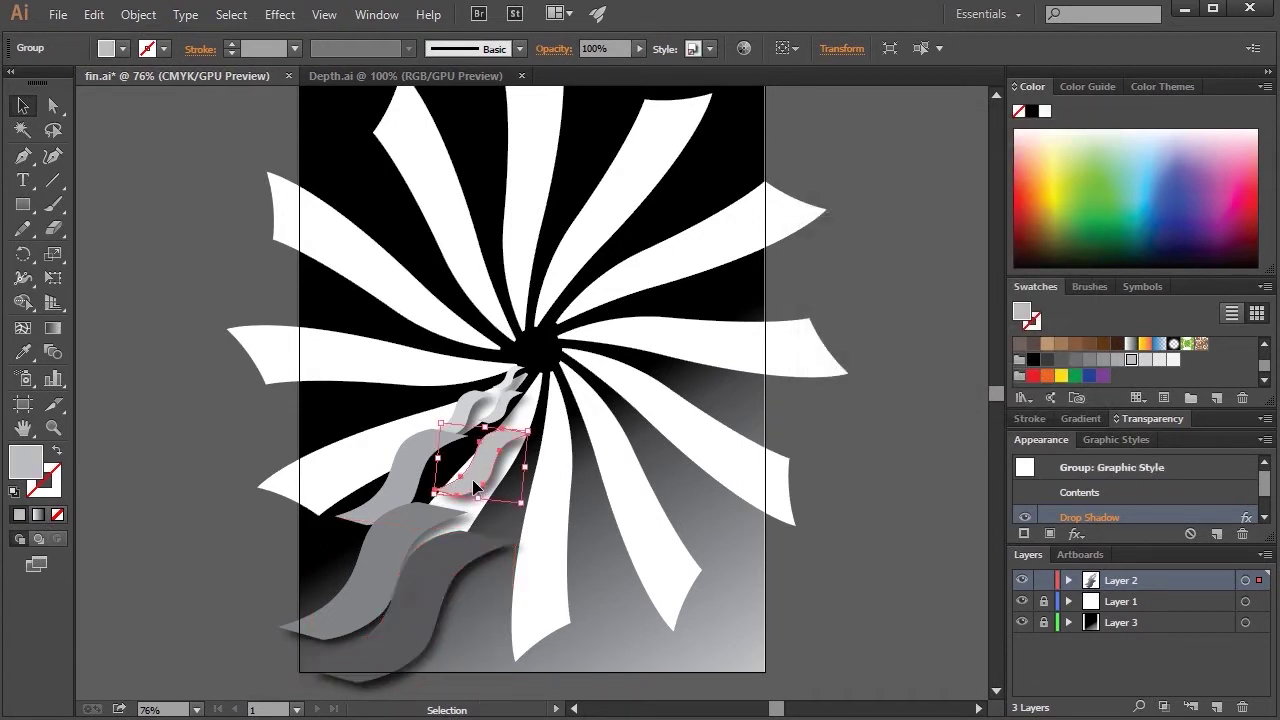
pyautogui.click(1089, 520)
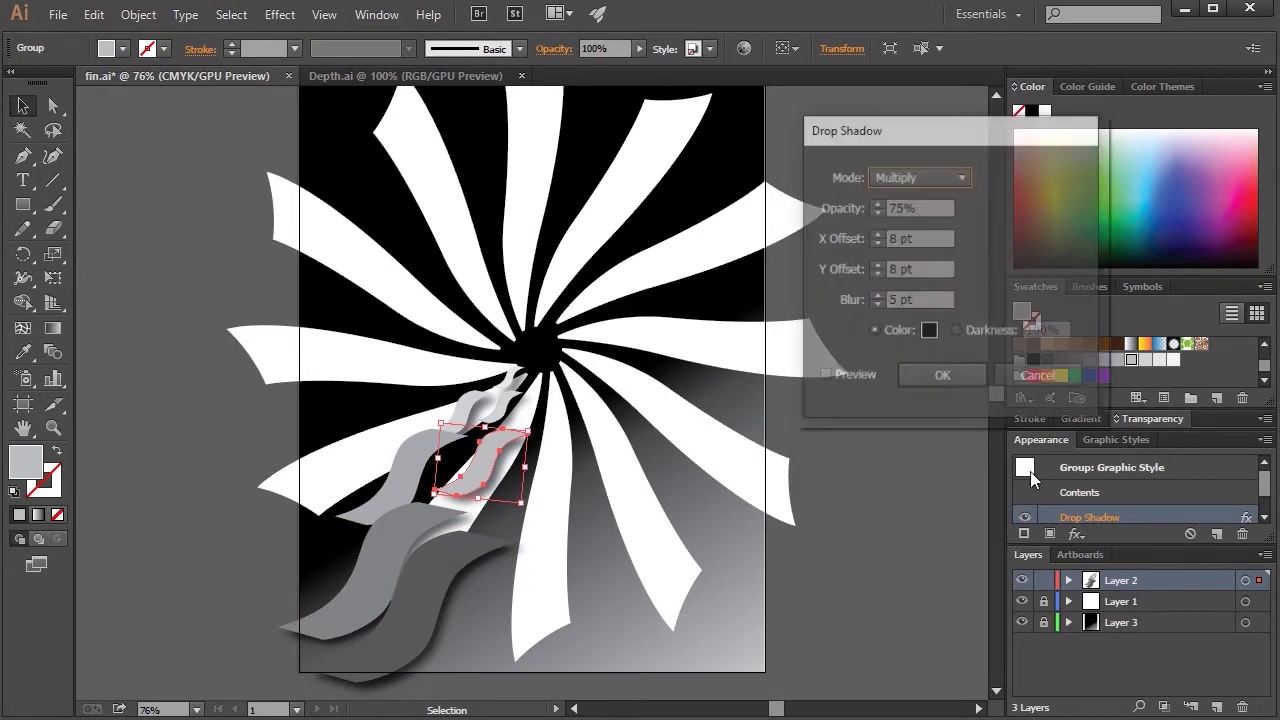
pyautogui.click(879, 243)
pyautogui.click(879, 243)
pyautogui.click(876, 272)
pyautogui.click(876, 272)
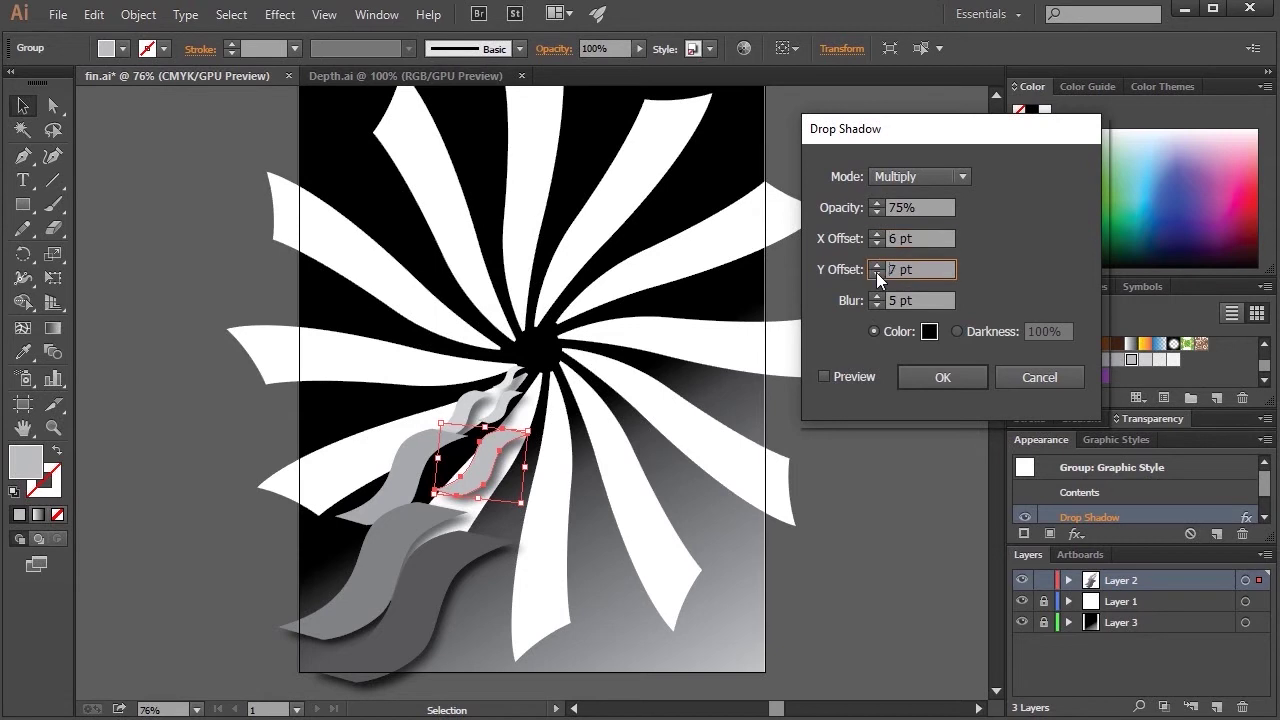
pyautogui.click(942, 376)
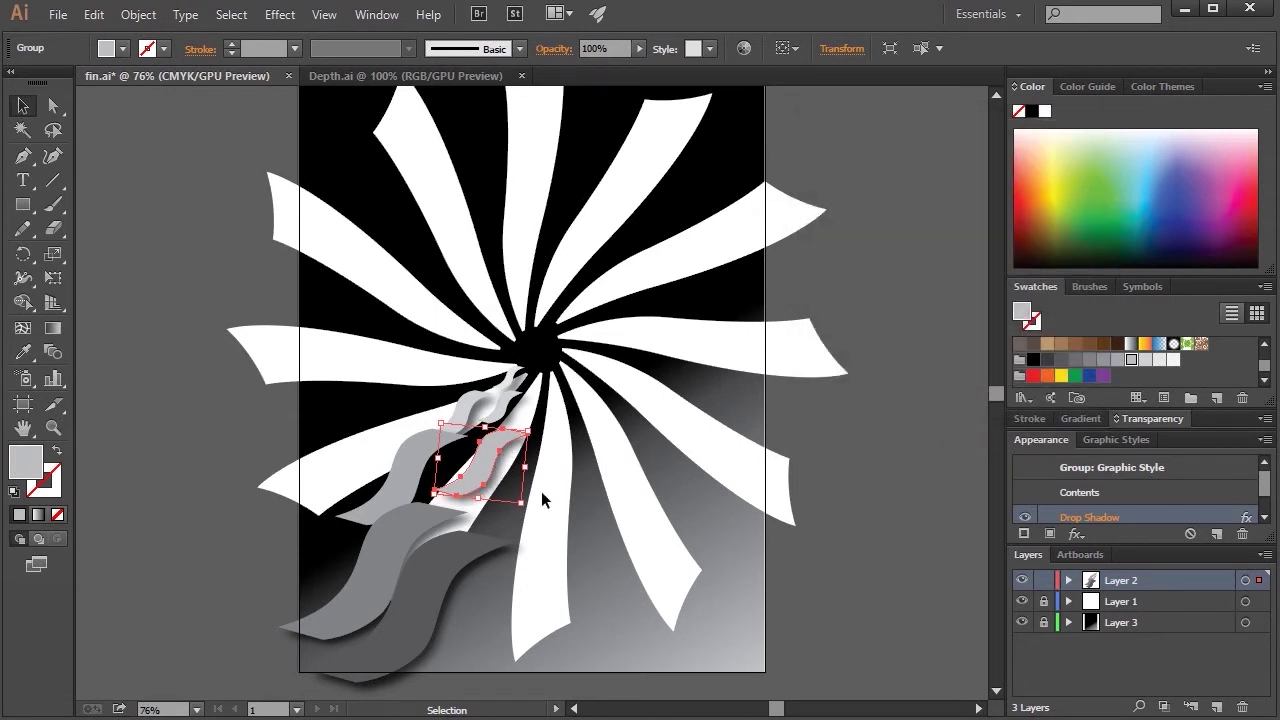
# - Edit the fifth-largest S-shaped piece's drop shadow with the preview on, reducing its X and Y offsets to just below 6 pt
pyautogui.click(500, 410)
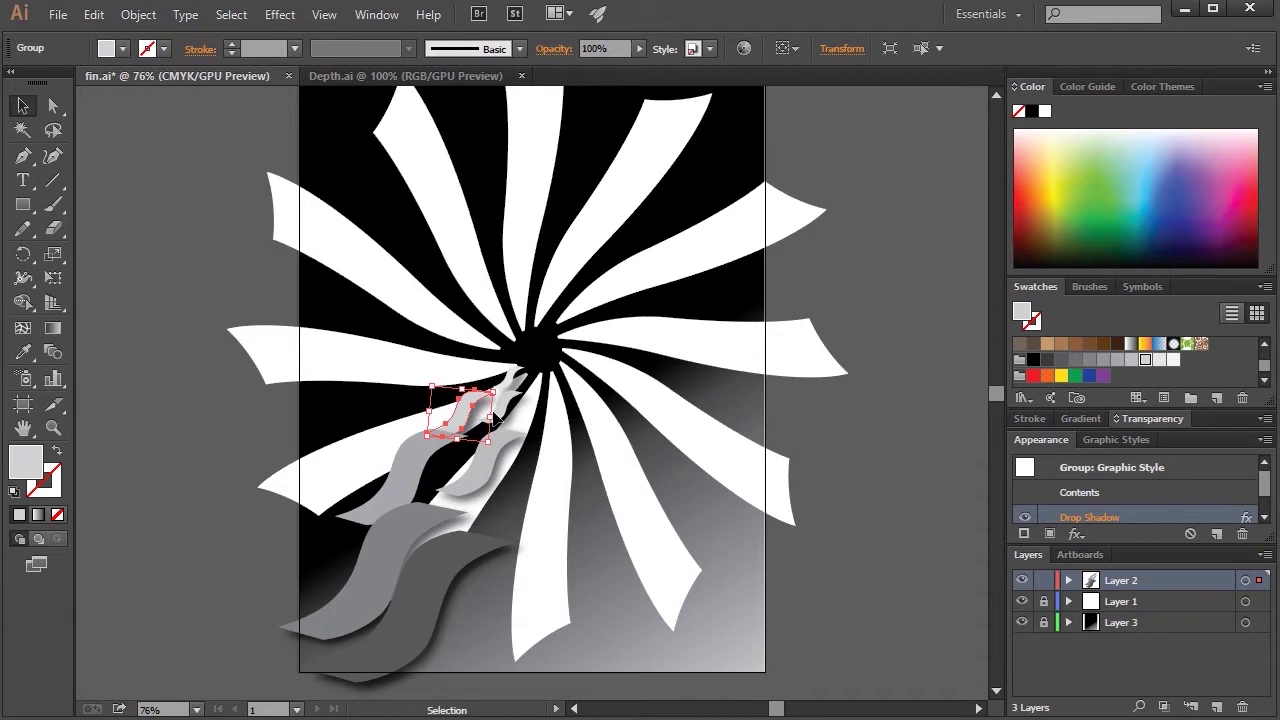
pyautogui.click(1080, 520)
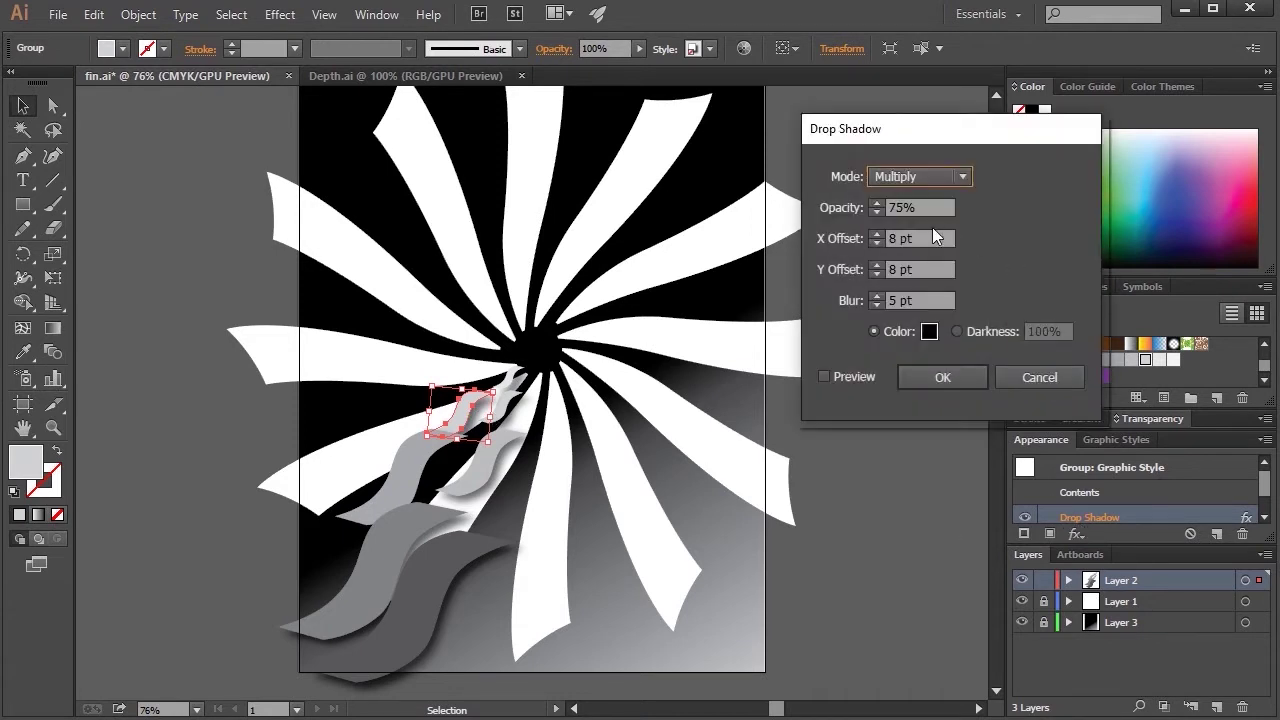
pyautogui.click(879, 242)
pyautogui.click(876, 274)
pyautogui.click(876, 274)
pyautogui.click(823, 377)
pyautogui.click(822, 378)
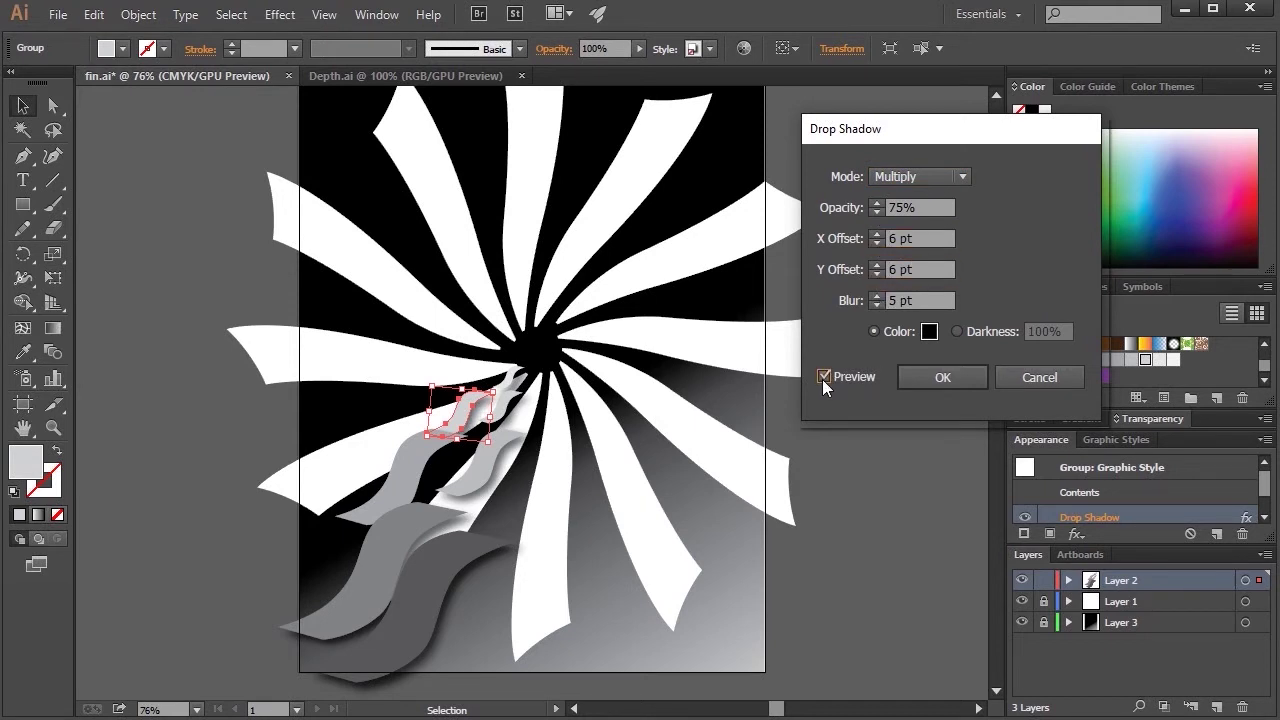
pyautogui.click(877, 275)
pyautogui.click(877, 243)
pyautogui.click(924, 378)
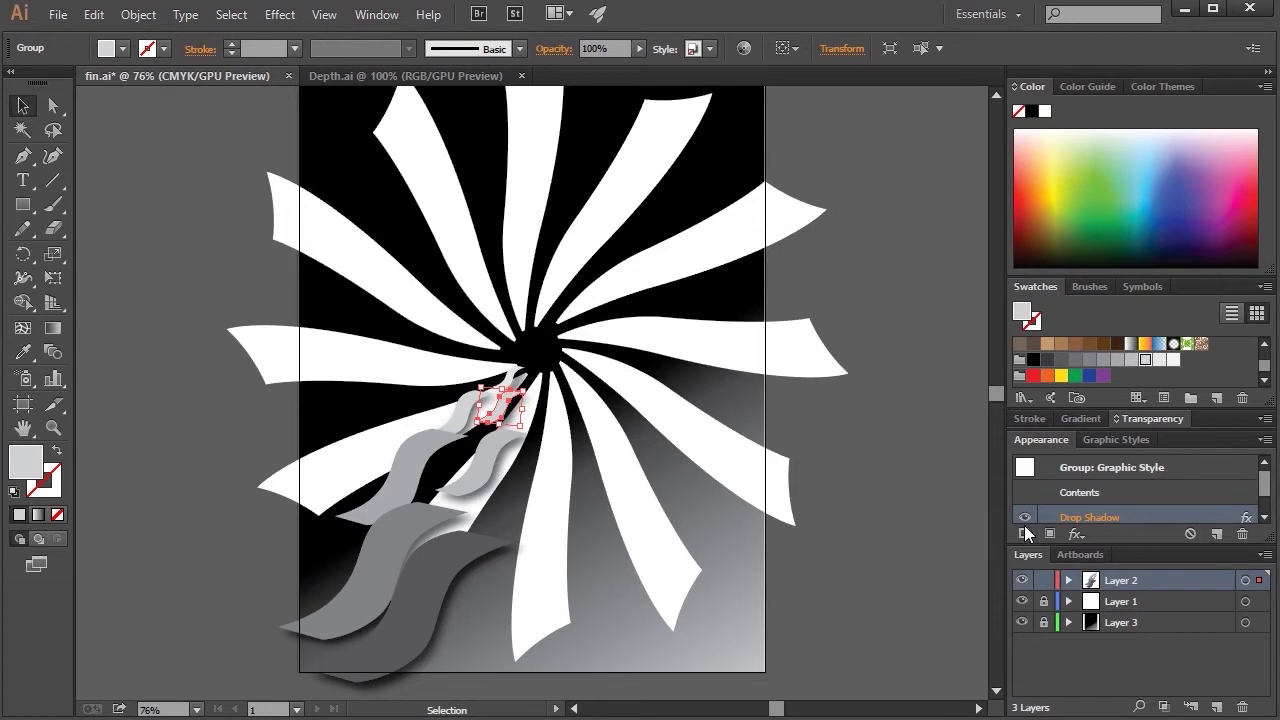
# - Set both drop shadow offsets of the second-smallest S-shaped piece to 4 pt
pyautogui.click(1090, 518)
pyautogui.click(878, 243)
pyautogui.click(878, 243)
pyautogui.click(878, 243)
pyautogui.click(878, 243)
pyautogui.press('Tab')
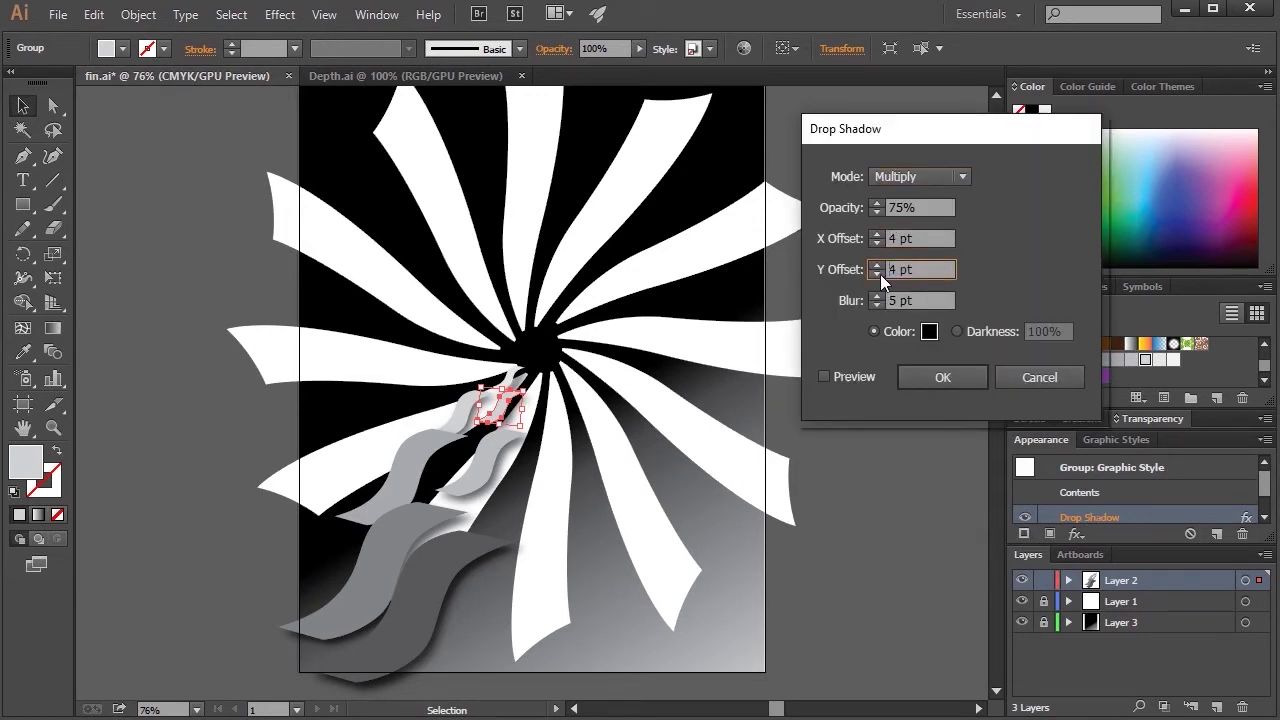
pyautogui.click(941, 377)
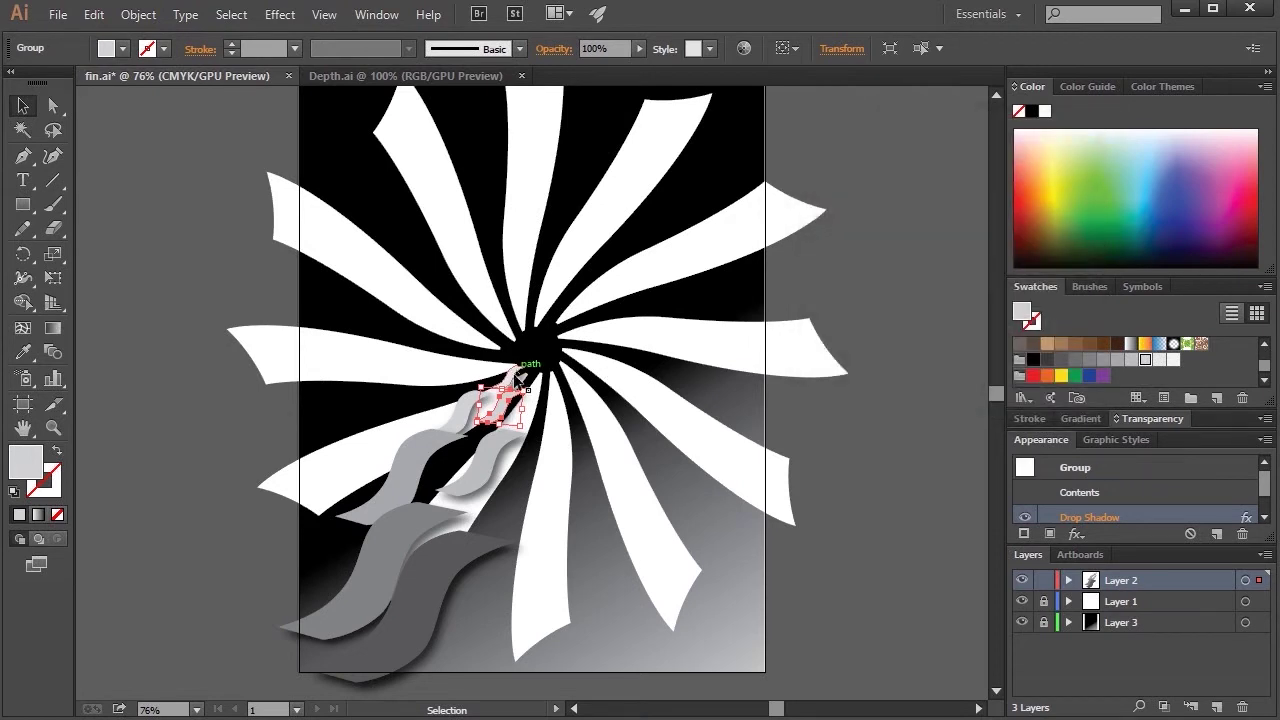
# - Set both drop shadow offsets of the smallest S-shaped piece near the centre to 3 pt
pyautogui.click(1087, 517)
pyautogui.click(877, 244)
pyautogui.click(877, 244)
pyautogui.click(877, 244)
pyautogui.press('Tab')
pyautogui.click(876, 274)
pyautogui.click(876, 274)
pyautogui.click(876, 274)
pyautogui.click(876, 274)
pyautogui.click(927, 374)
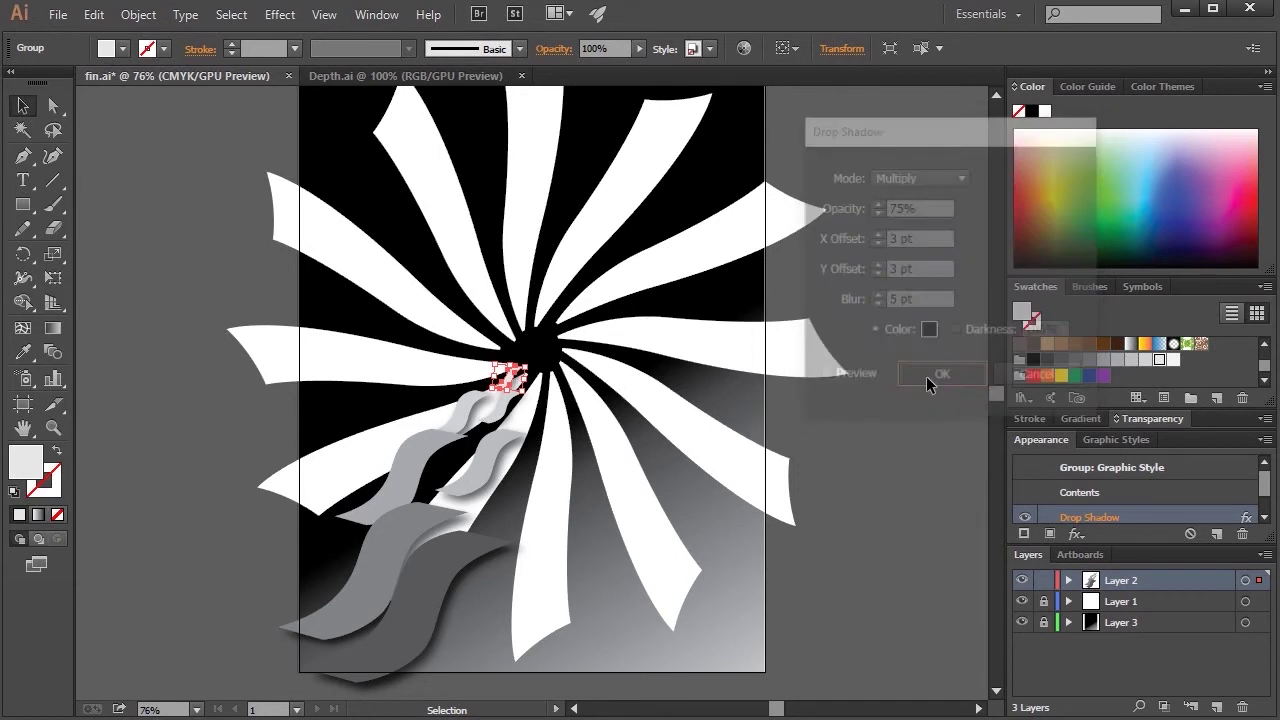
# - Reposition the light grey fourth-largest S-shaped piece along the white fin above the second-darkest piece
pyautogui.click(392, 543)
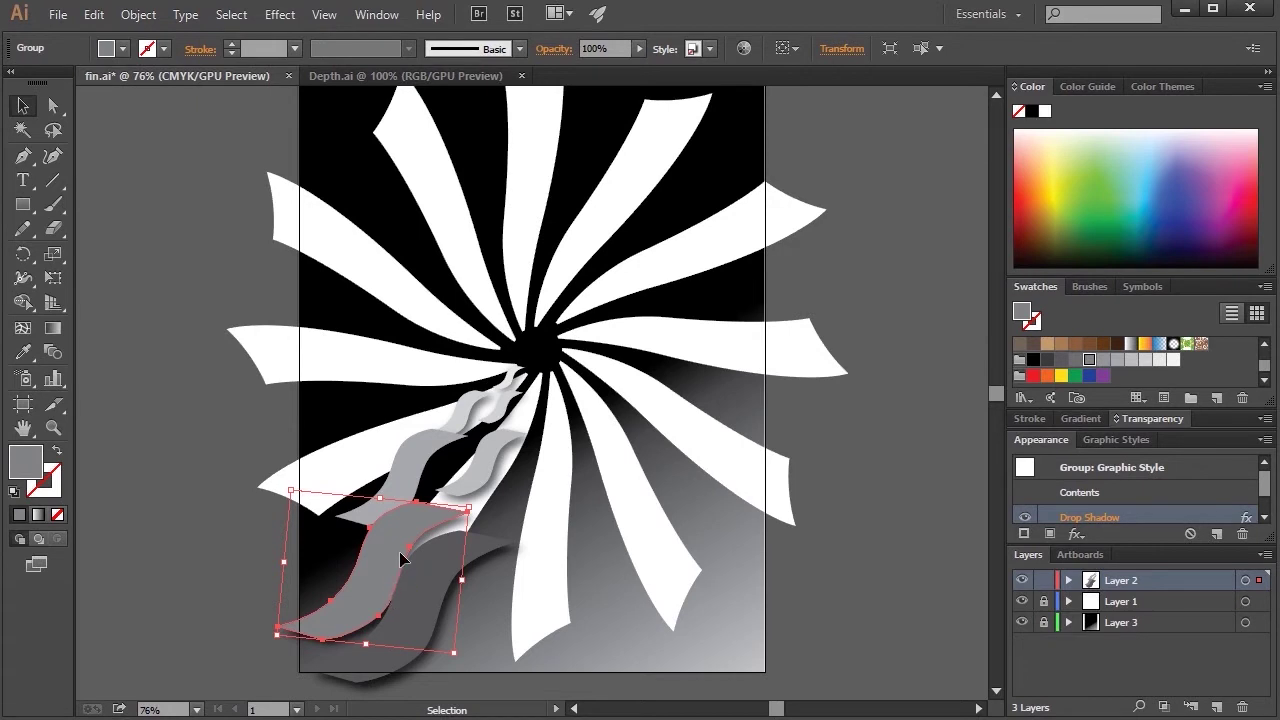
pyautogui.moveTo(474, 492); pyautogui.dragTo(458, 520)
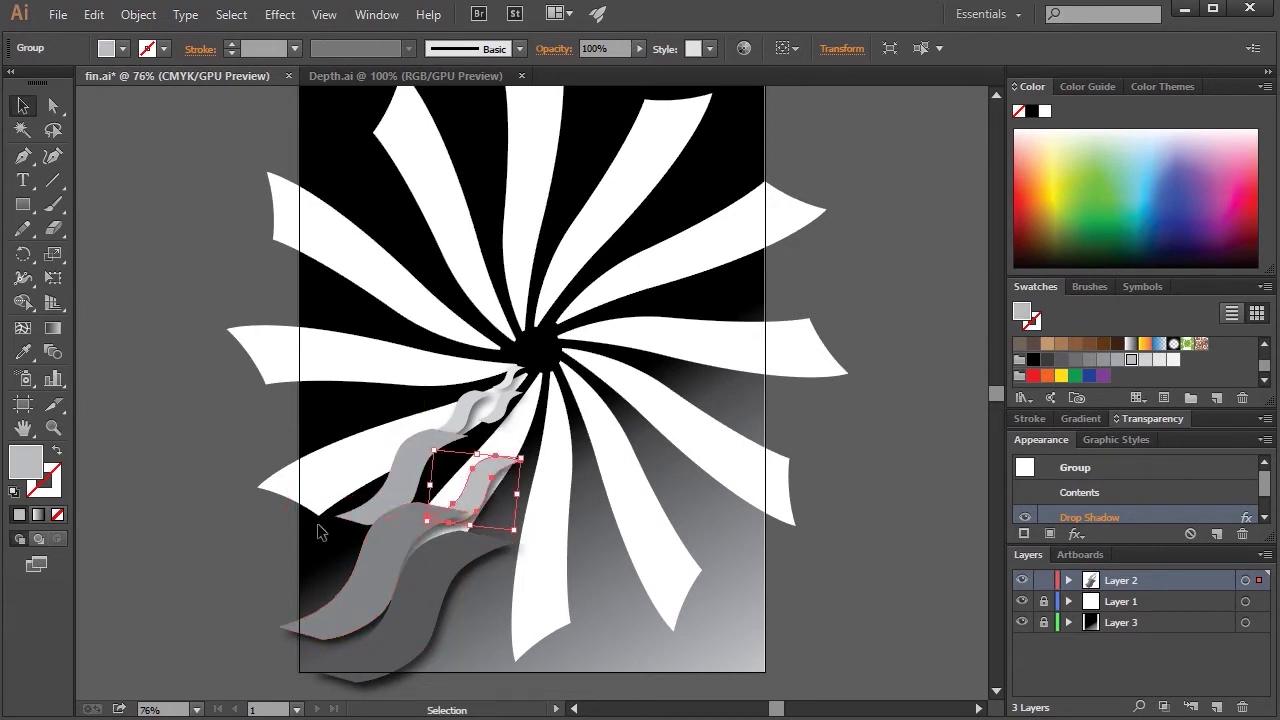
pyautogui.click(386, 547)
pyautogui.click(470, 492)
pyautogui.click(392, 531)
pyautogui.click(472, 494)
pyautogui.moveTo(479, 497); pyautogui.dragTo(486, 484)
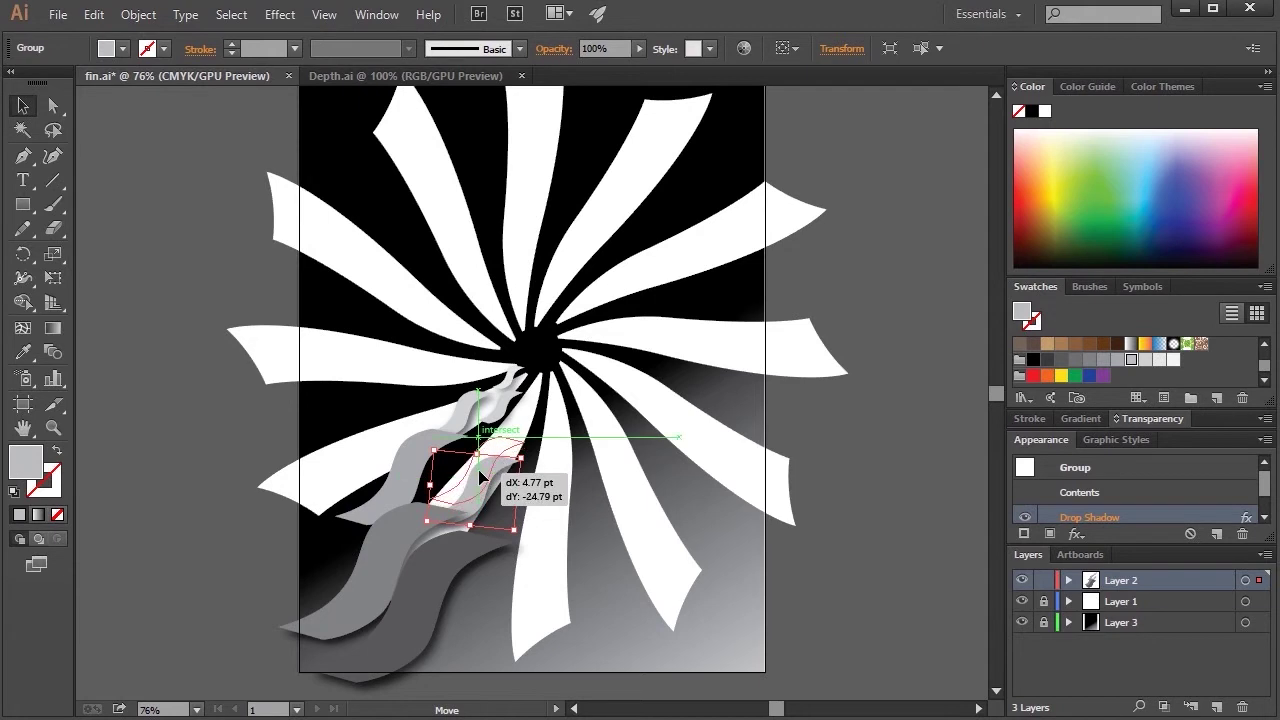
# - Move the second-darkest S-shaped piece closer to the darkest one and adjust its stacking order backward and forward
pyautogui.click(406, 543)
pyautogui.moveTo(387, 565); pyautogui.dragTo(398, 568)
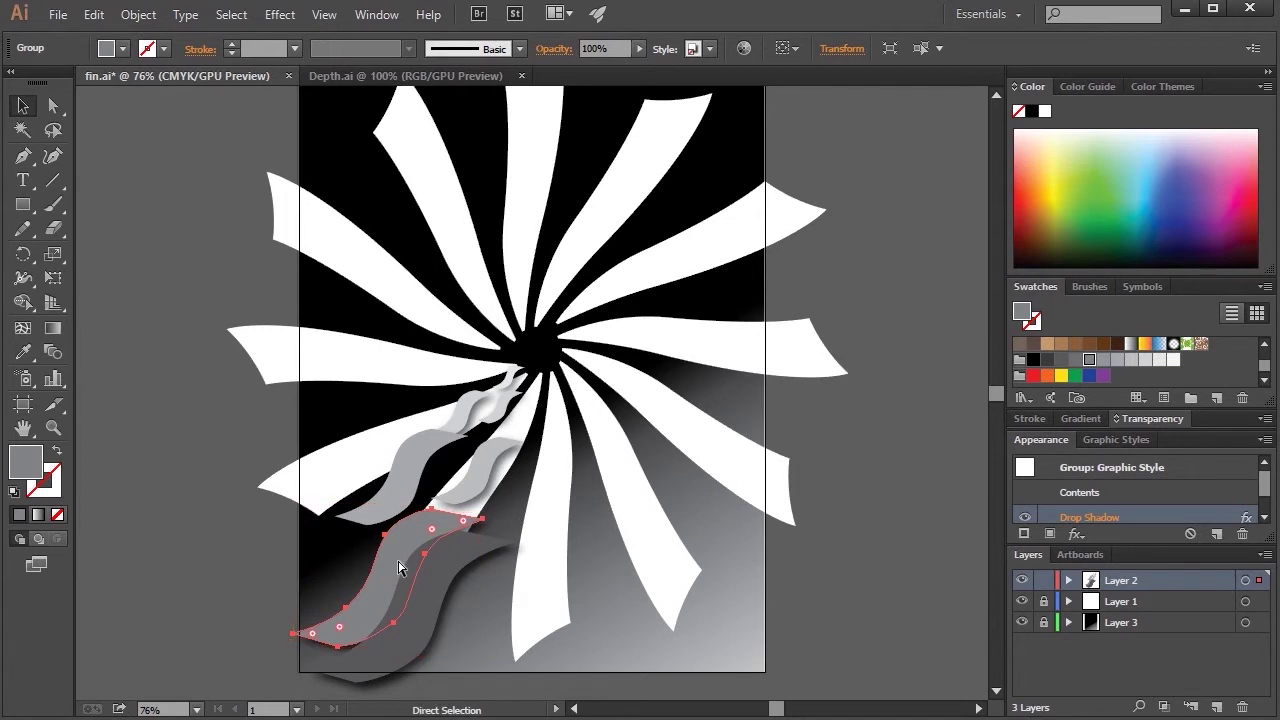
pyautogui.keyDown('ctrl'); pyautogui.click(397, 560); pyautogui.keyUp('ctrl')
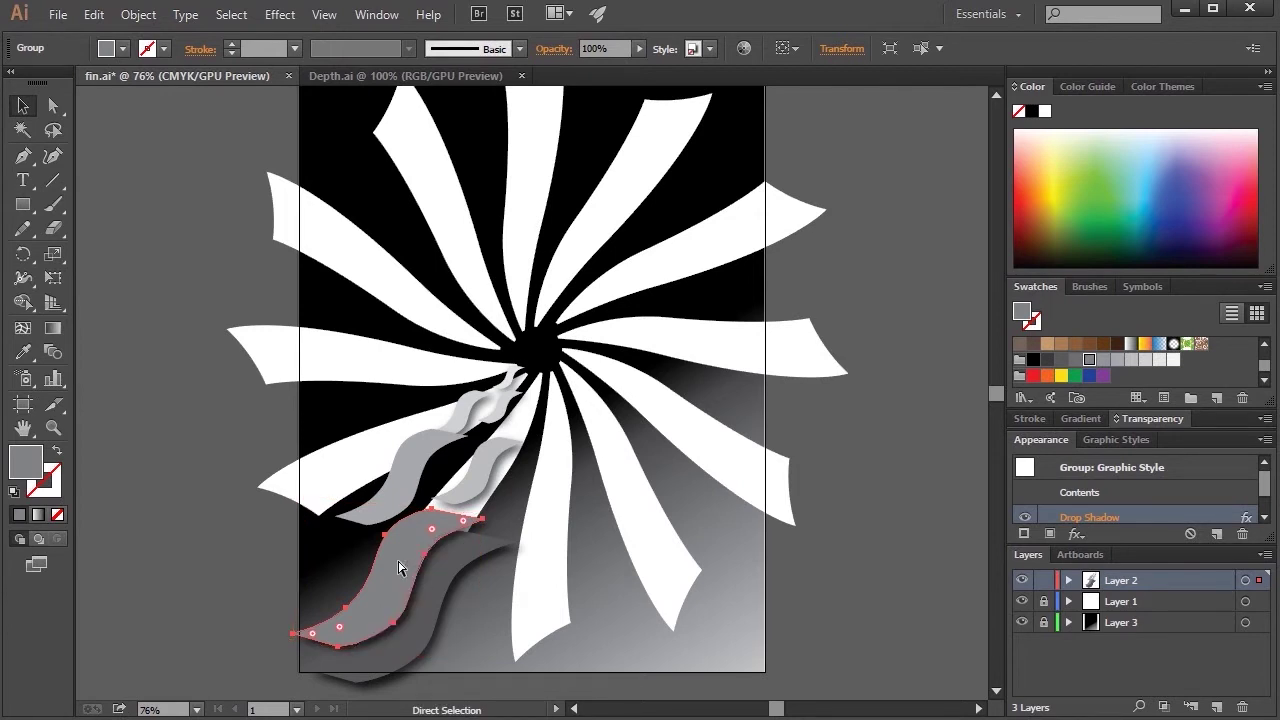
pyautogui.hotkey('ctrl', '[')
pyautogui.hotkey('ctrl', ']')
# - Draw a circle over the artwork's upper-left fins and fill it with the white-to-black gradient swatch
pyautogui.moveTo(23, 204); pyautogui.dragTo(90, 255)
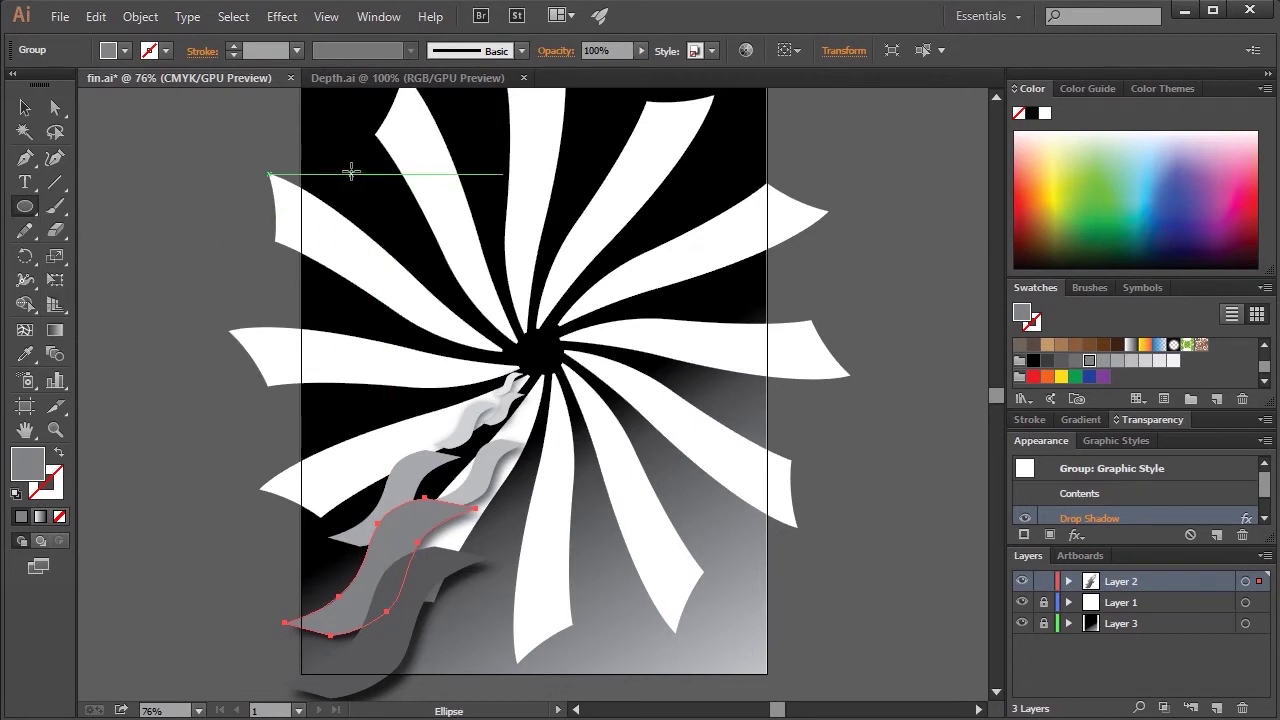
pyautogui.moveTo(333, 166); pyautogui.dragTo(441, 274)
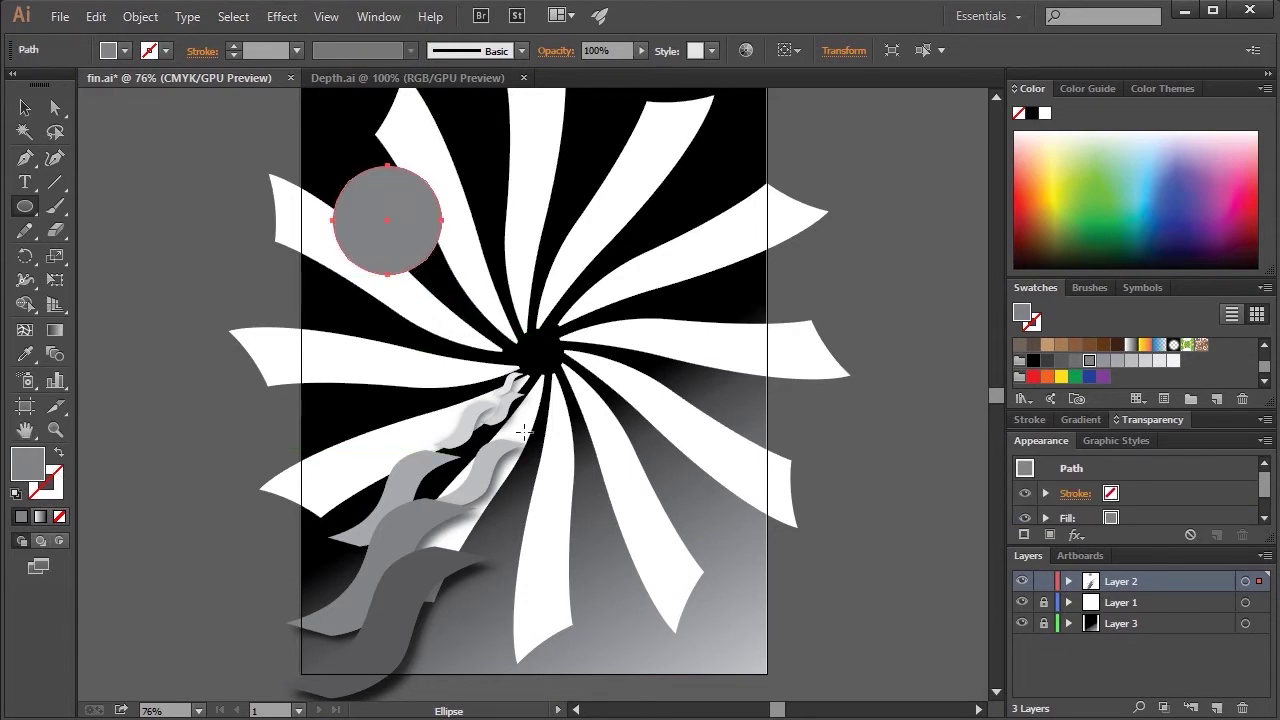
pyautogui.click(1131, 344)
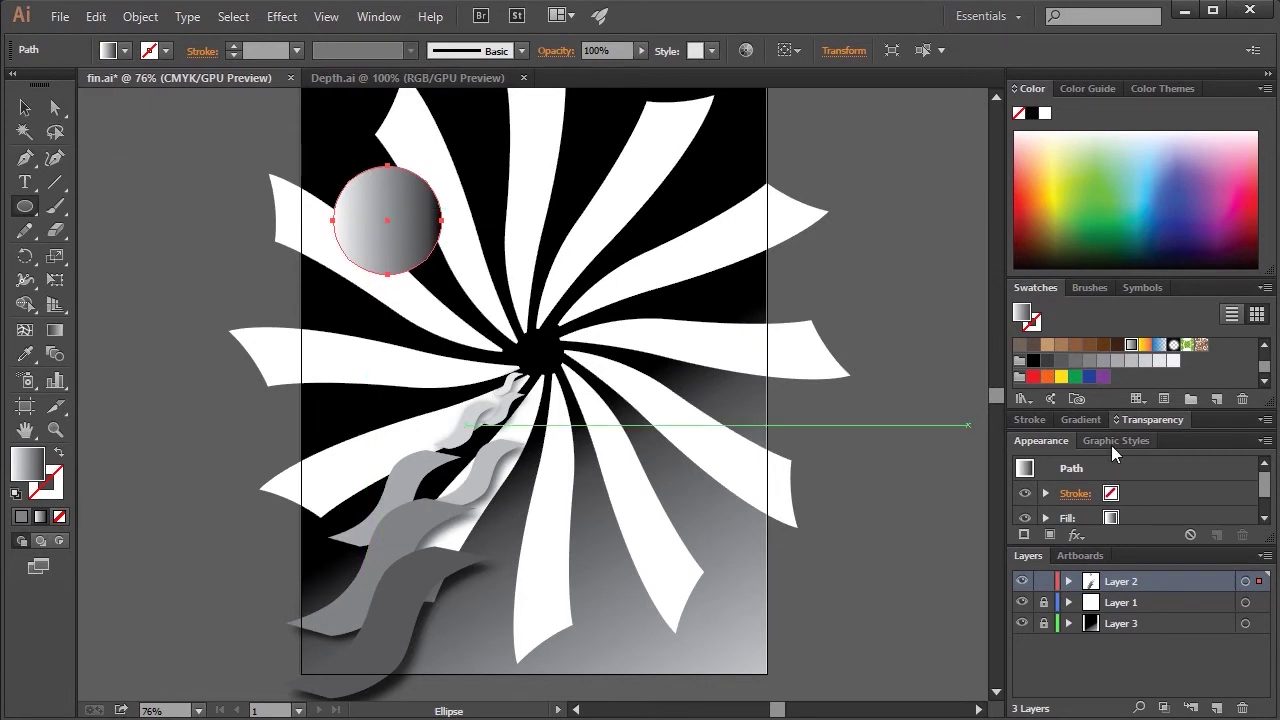
pyautogui.click(1089, 424)
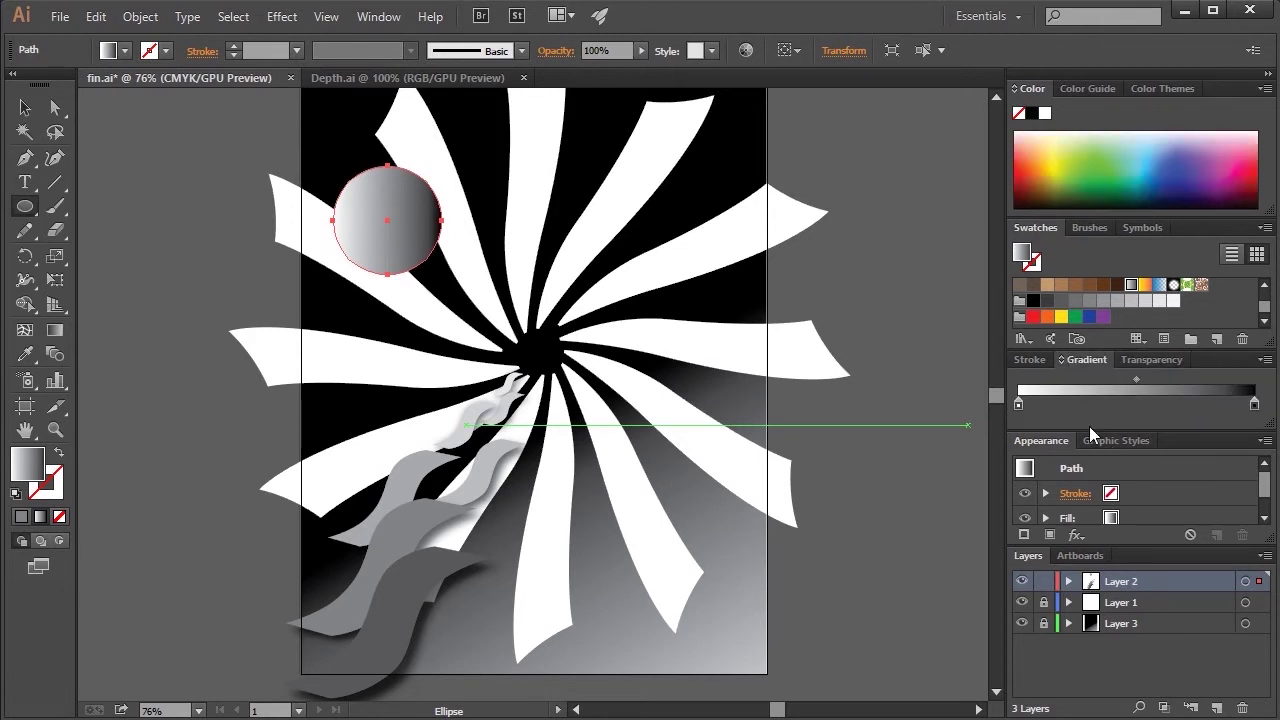
pyautogui.click(1085, 358)
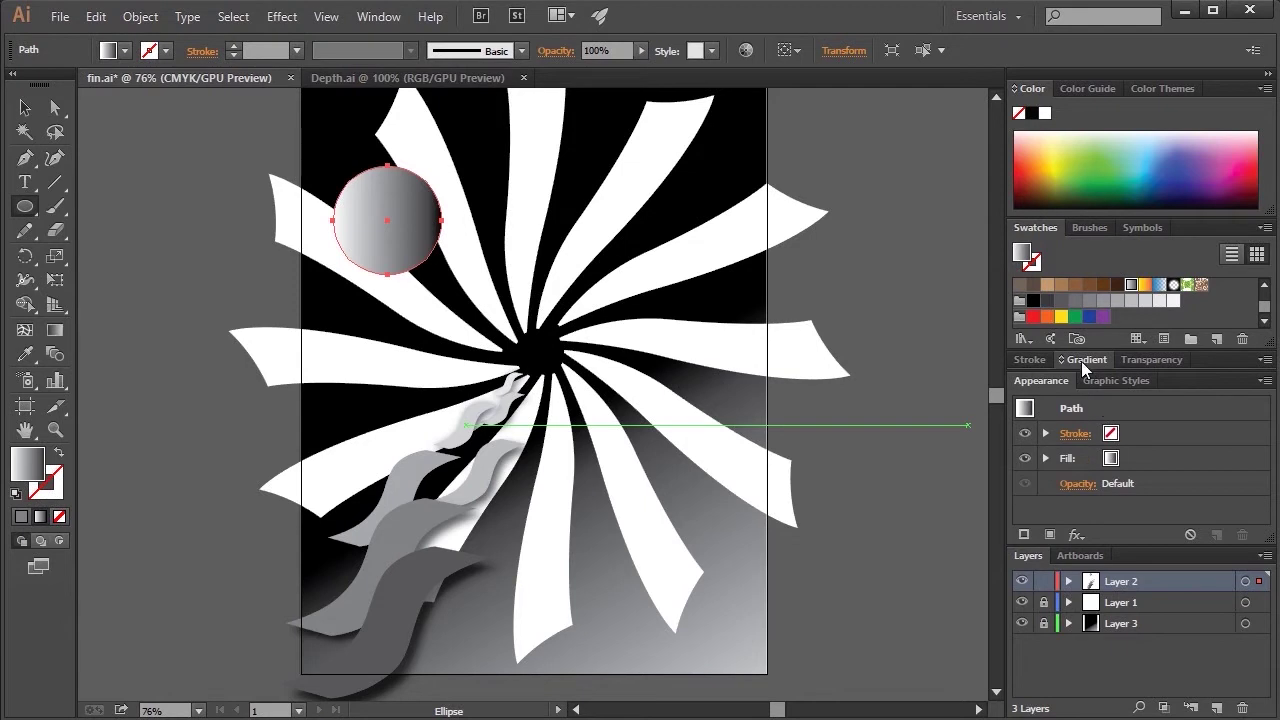
# - Change the circle's gradient type to Radial and move its white stop outward from the centre to enlarge the highlight
pyautogui.click(1081, 360)
pyautogui.click(1143, 327)
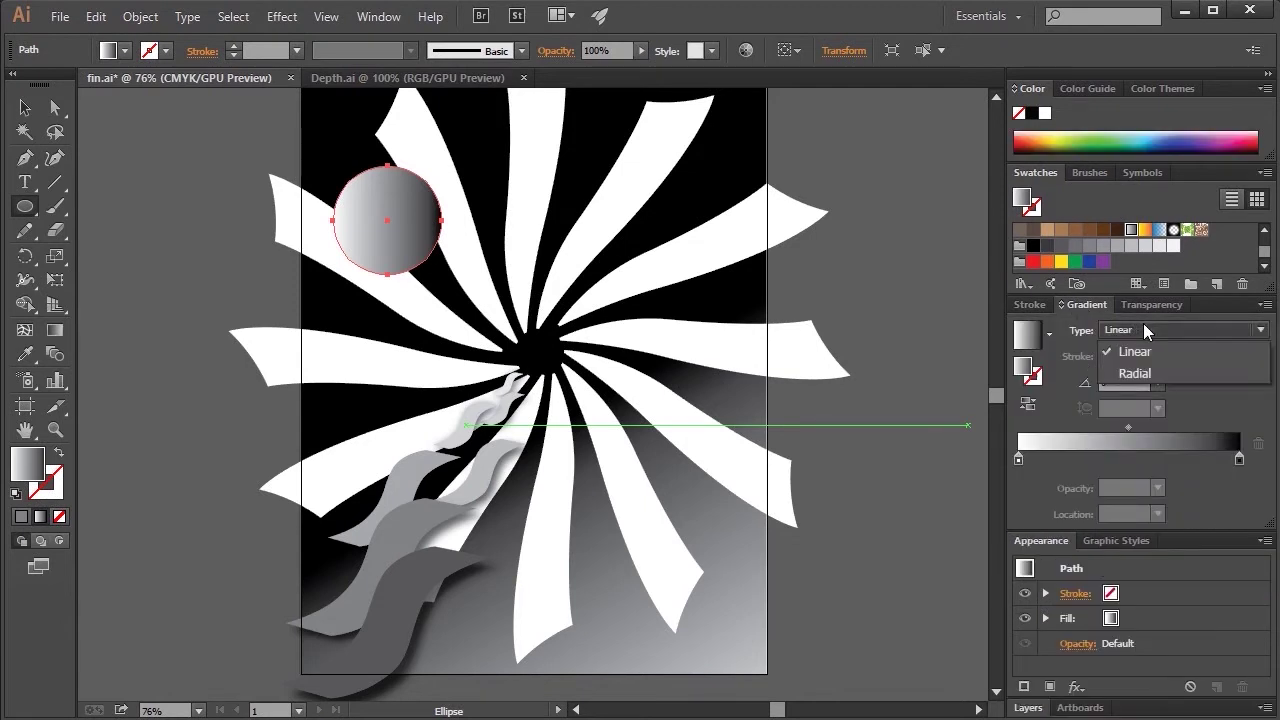
pyautogui.click(1136, 374)
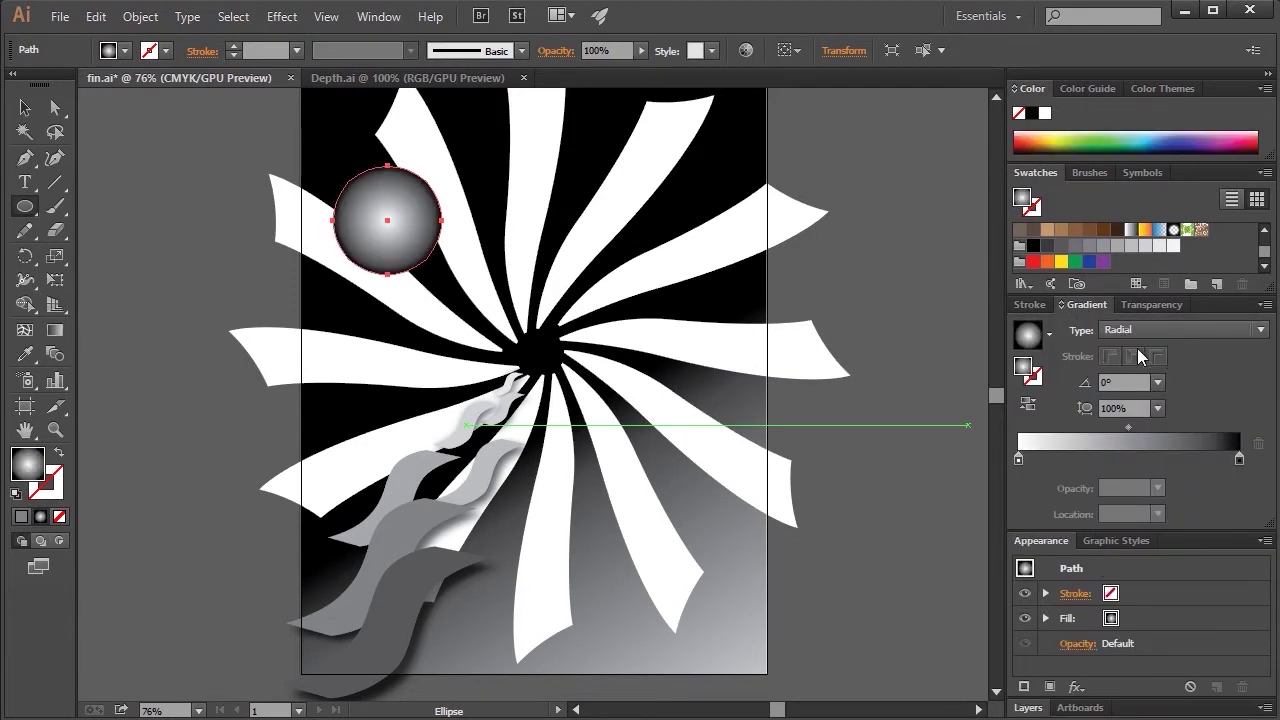
pyautogui.click(55, 329)
pyautogui.moveTo(395, 235)
pyautogui.moveTo(395, 235); pyautogui.dragTo(408, 238)
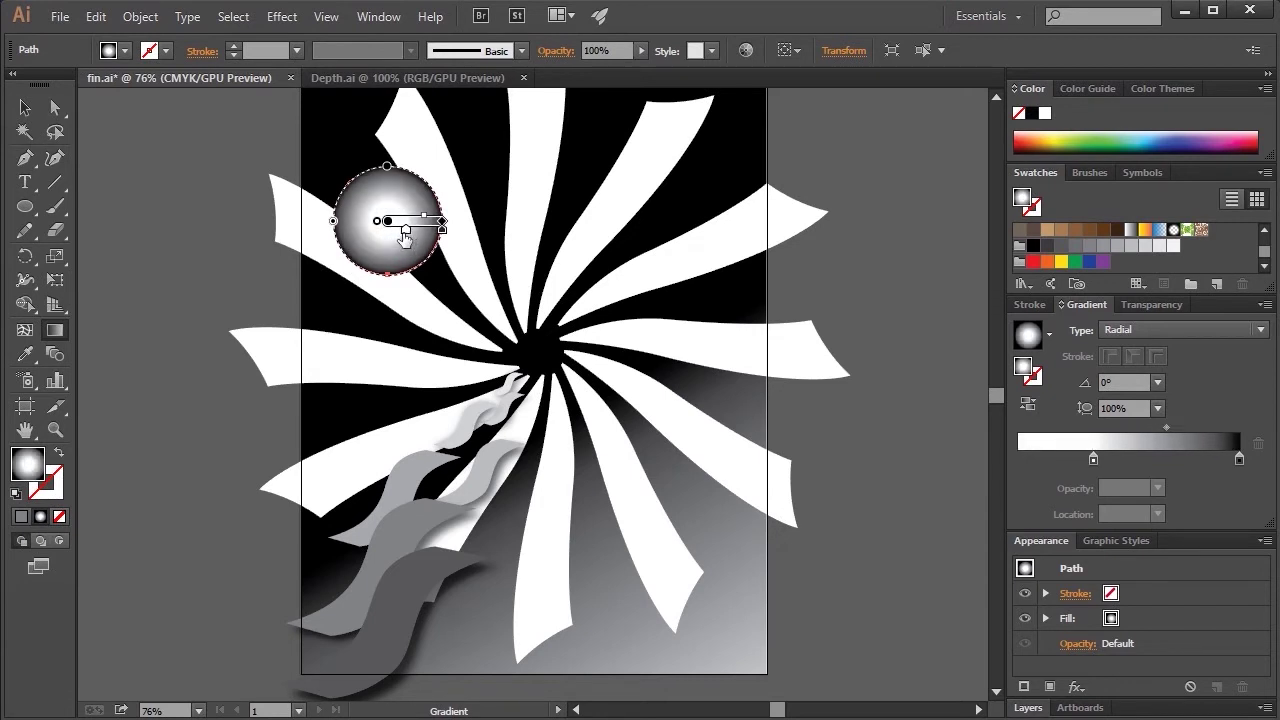
pyautogui.moveTo(400, 233); pyautogui.dragTo(398, 229)
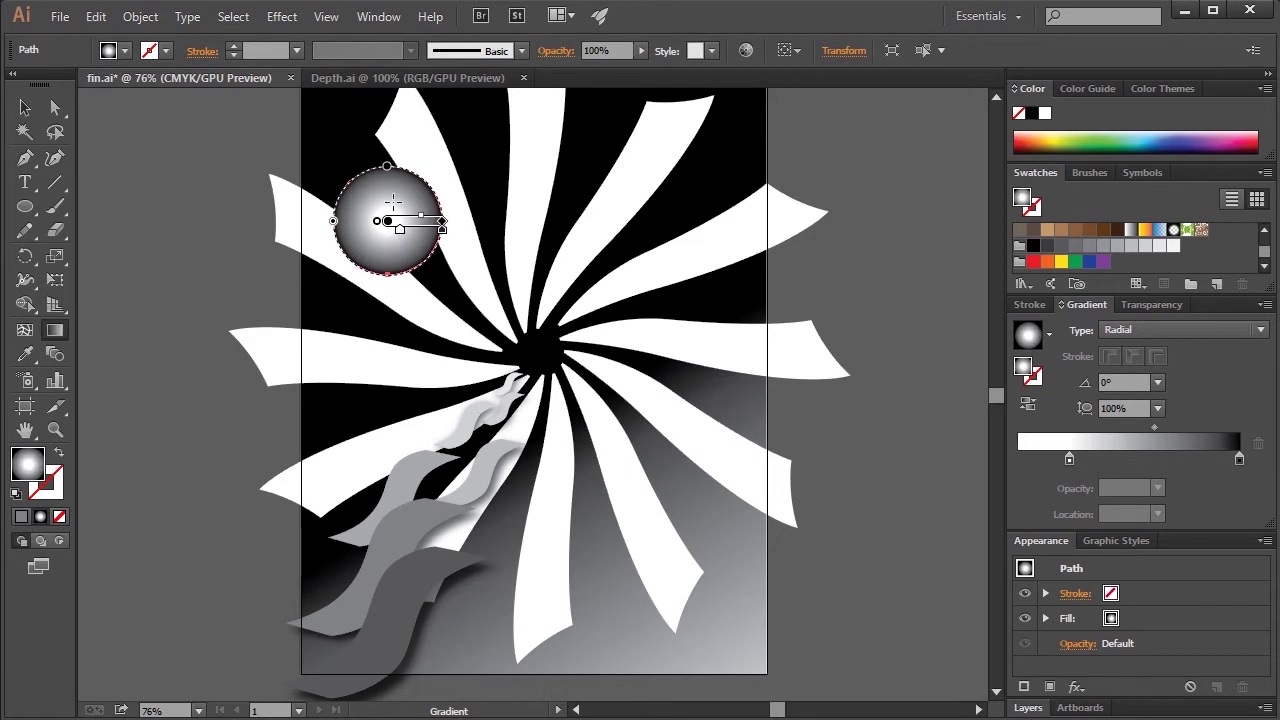
# - Shift the radial gradient's highlight towards the circle's upper left with the Gradient tool, and deselect the circle
pyautogui.click(388, 201)
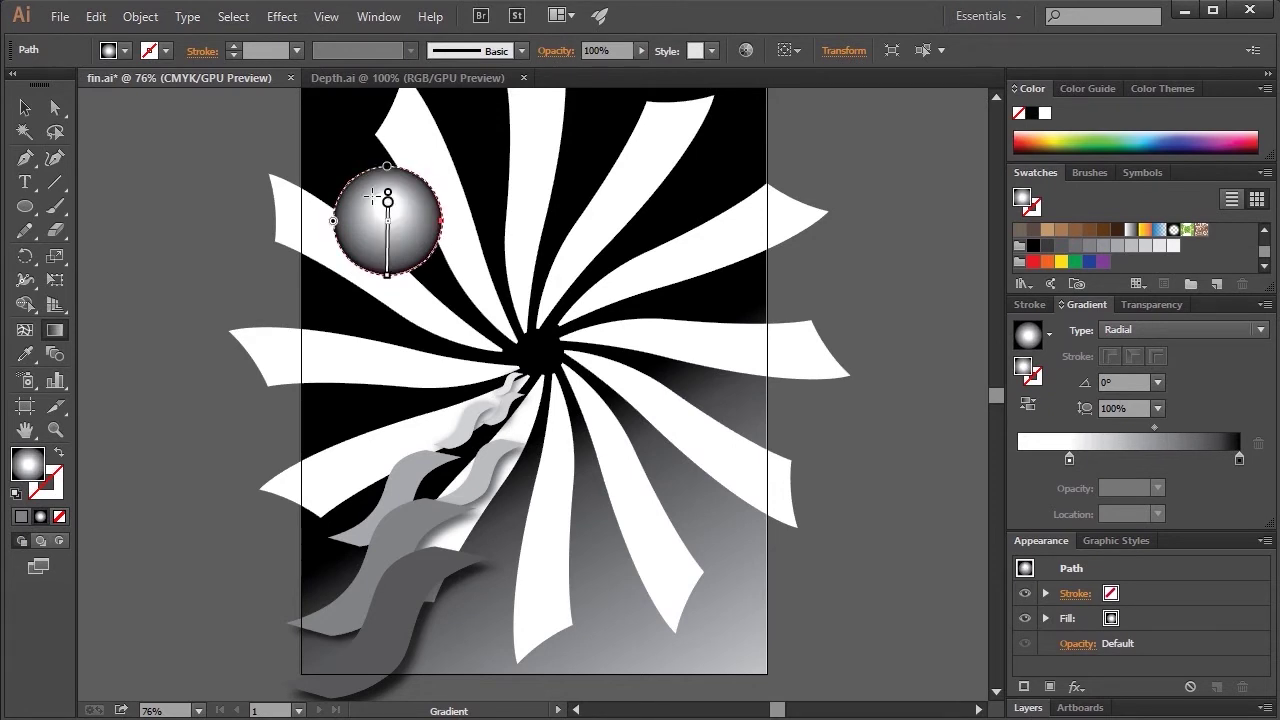
pyautogui.click(376, 203)
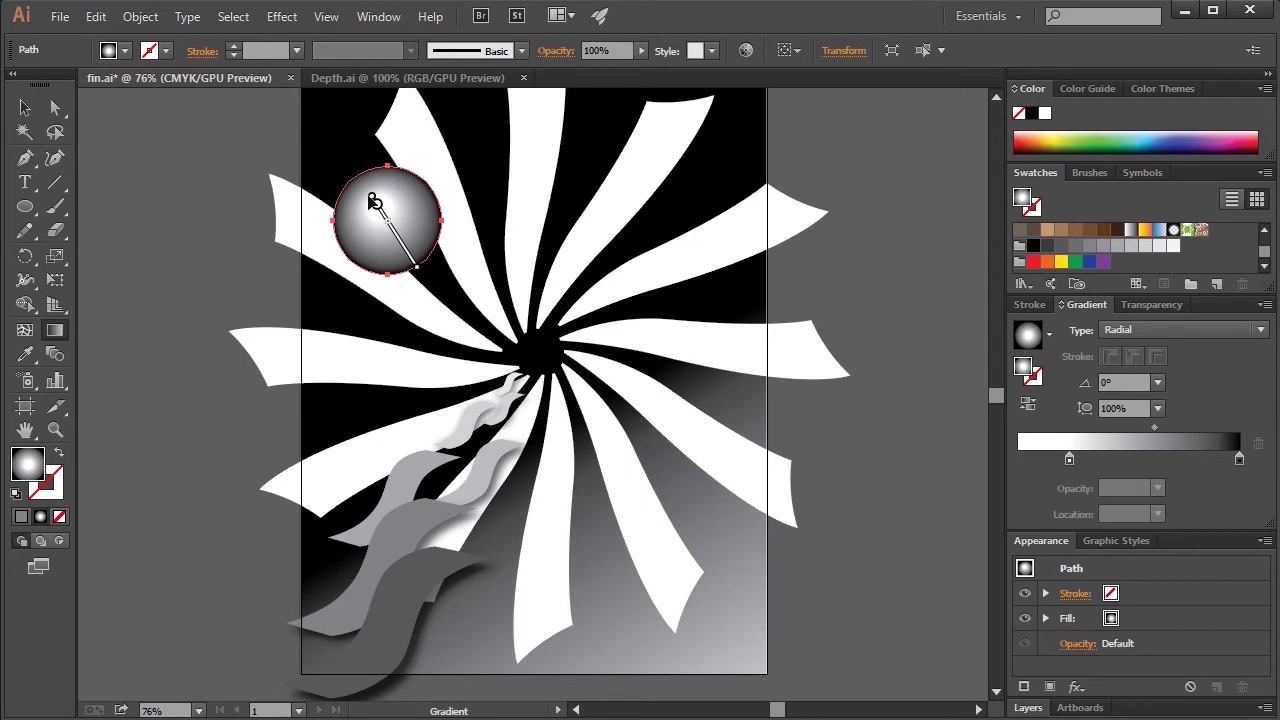
pyautogui.click(363, 193)
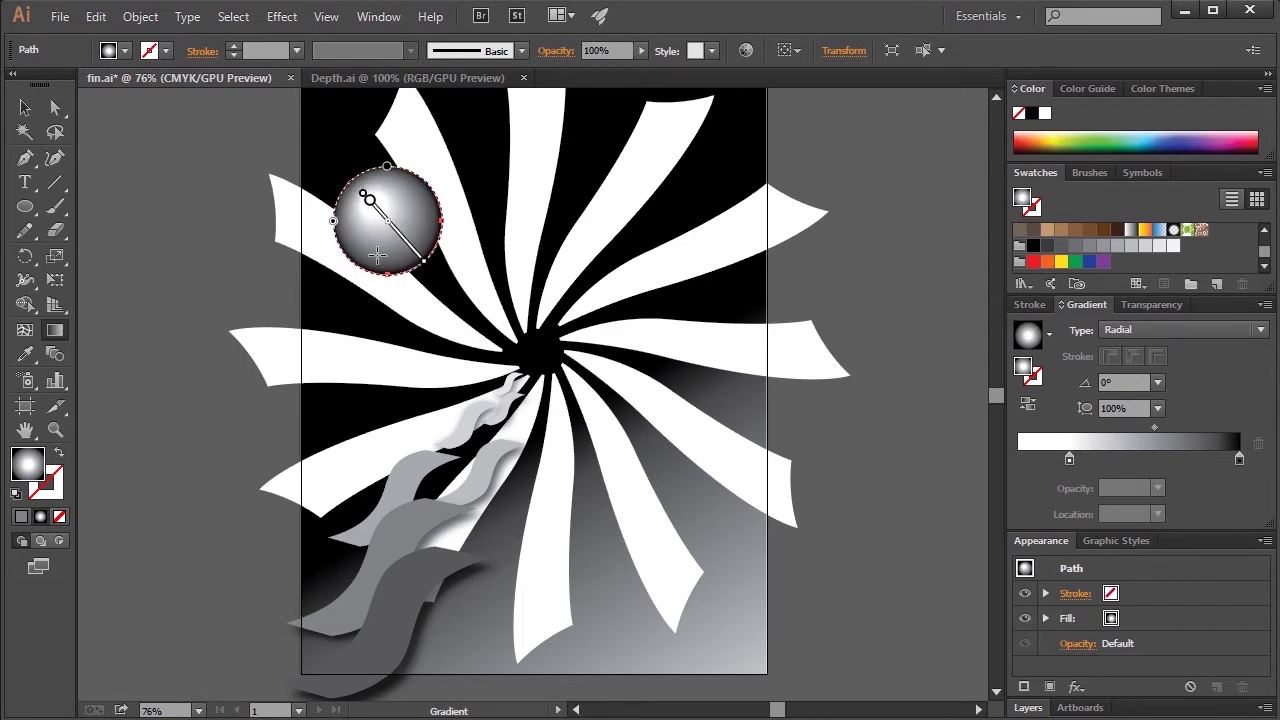
pyautogui.click(25, 107)
pyautogui.click(120, 190)
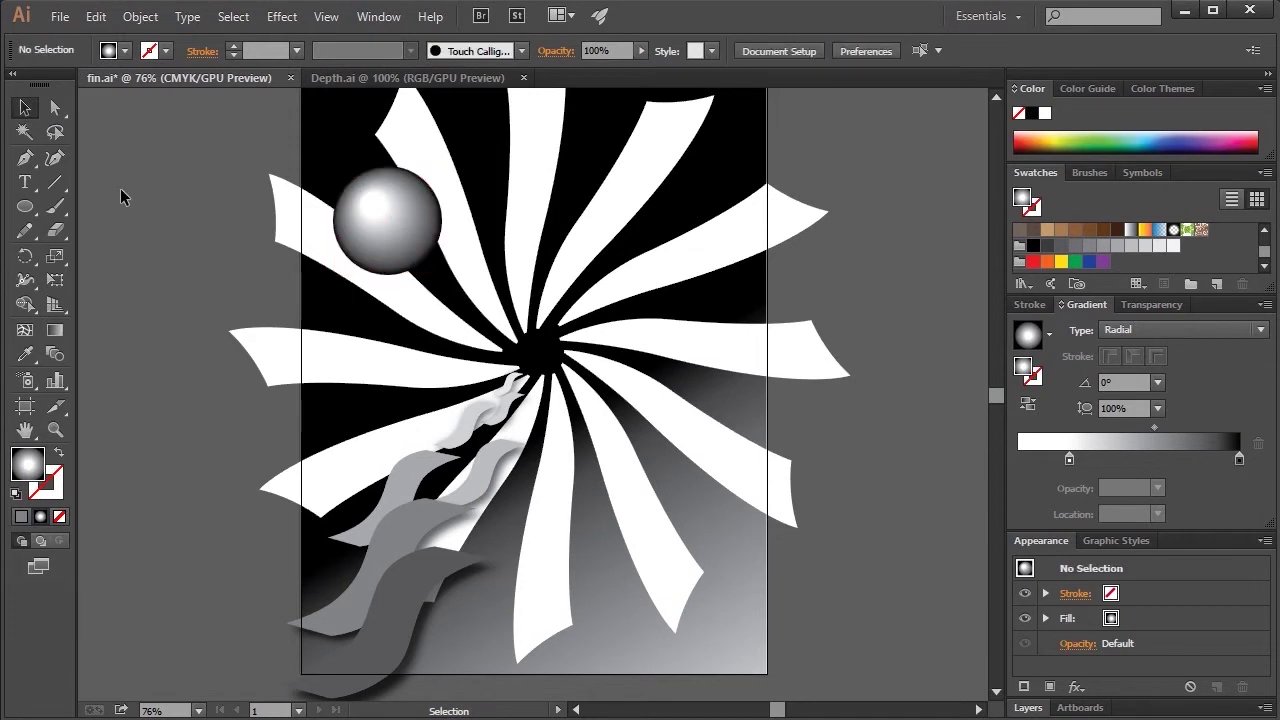
# - Try the drop shadow graphic style on the gradient-filled circle and undo it
pyautogui.click(395, 240)
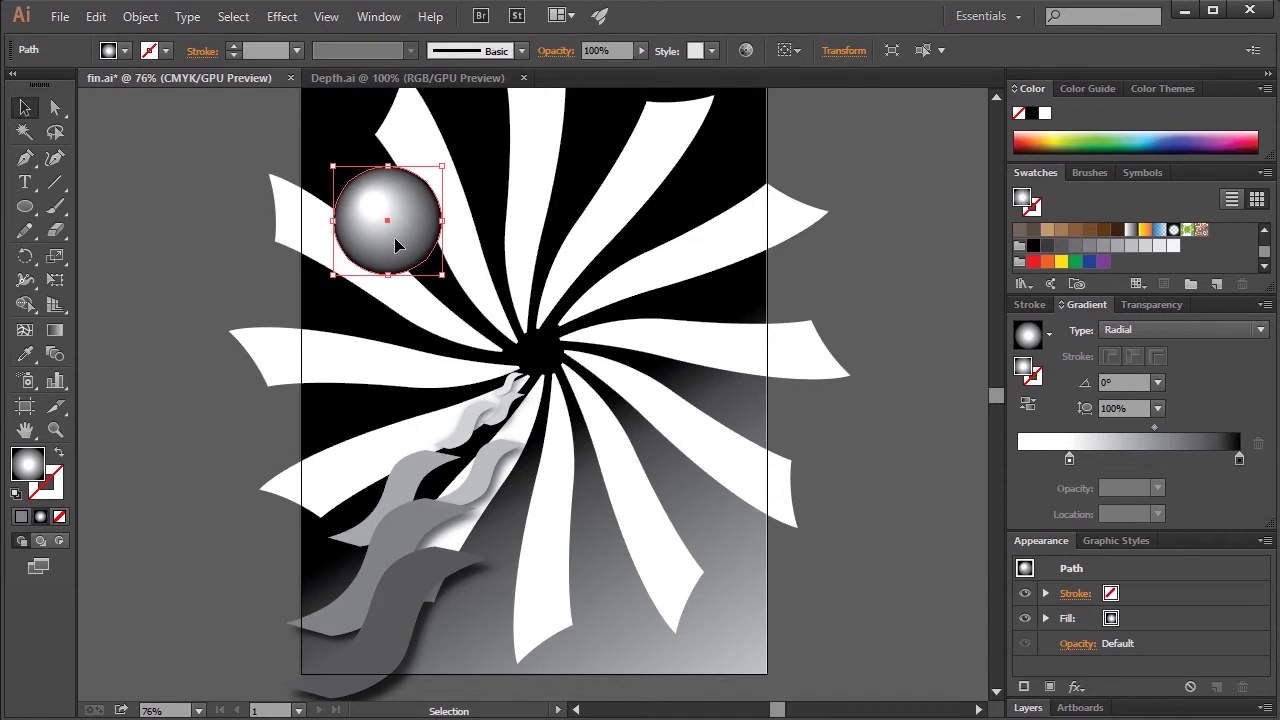
pyautogui.click(1125, 540)
pyautogui.click(1045, 540)
pyautogui.click(1129, 540)
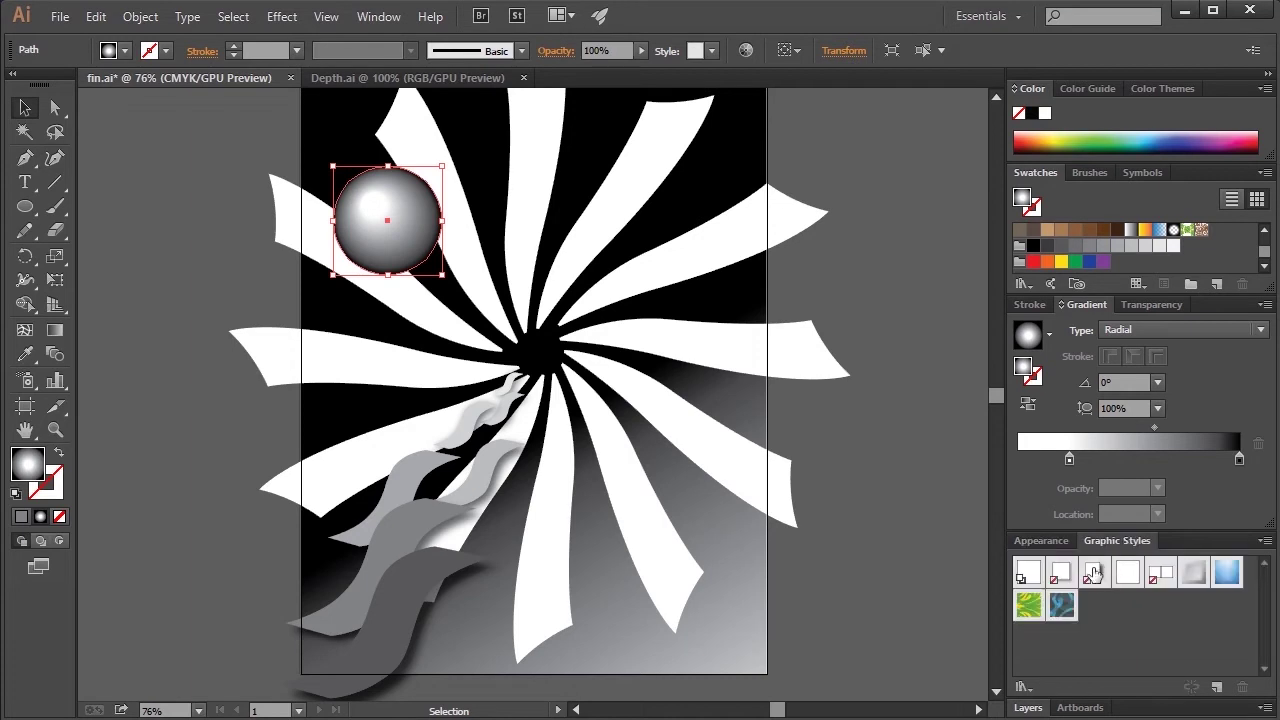
pyautogui.click(1093, 573)
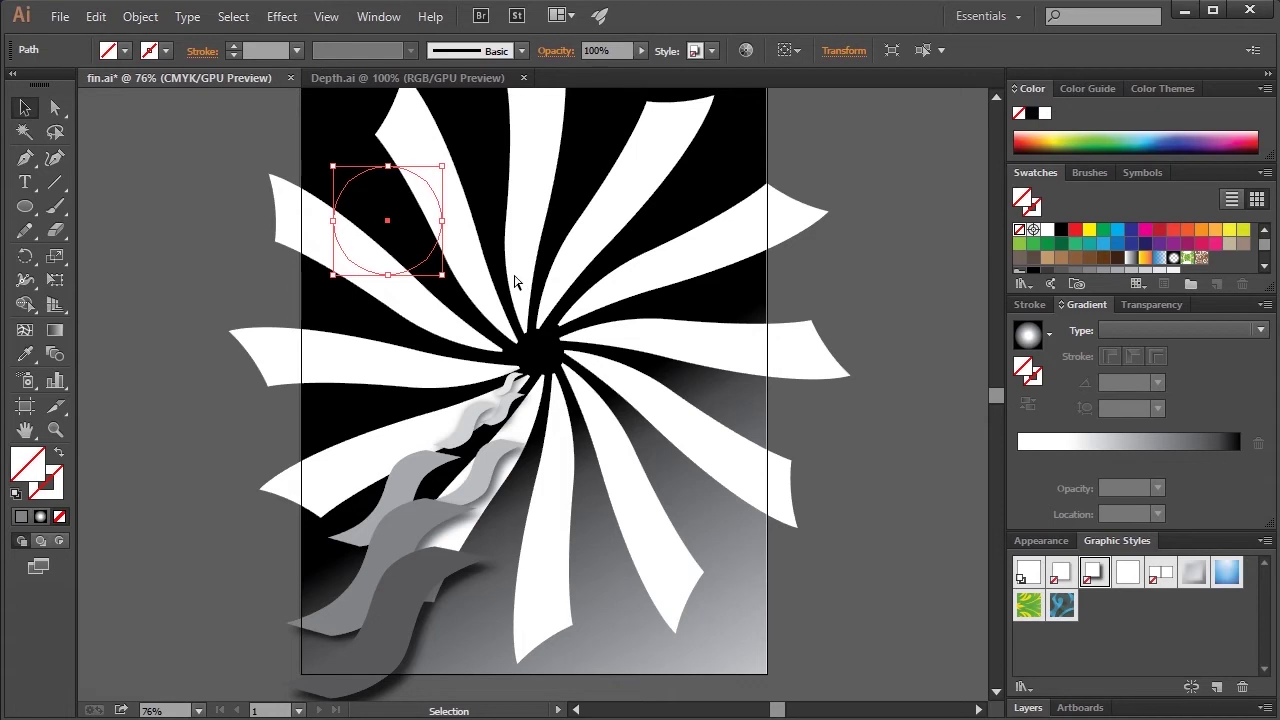
pyautogui.click(96, 16)
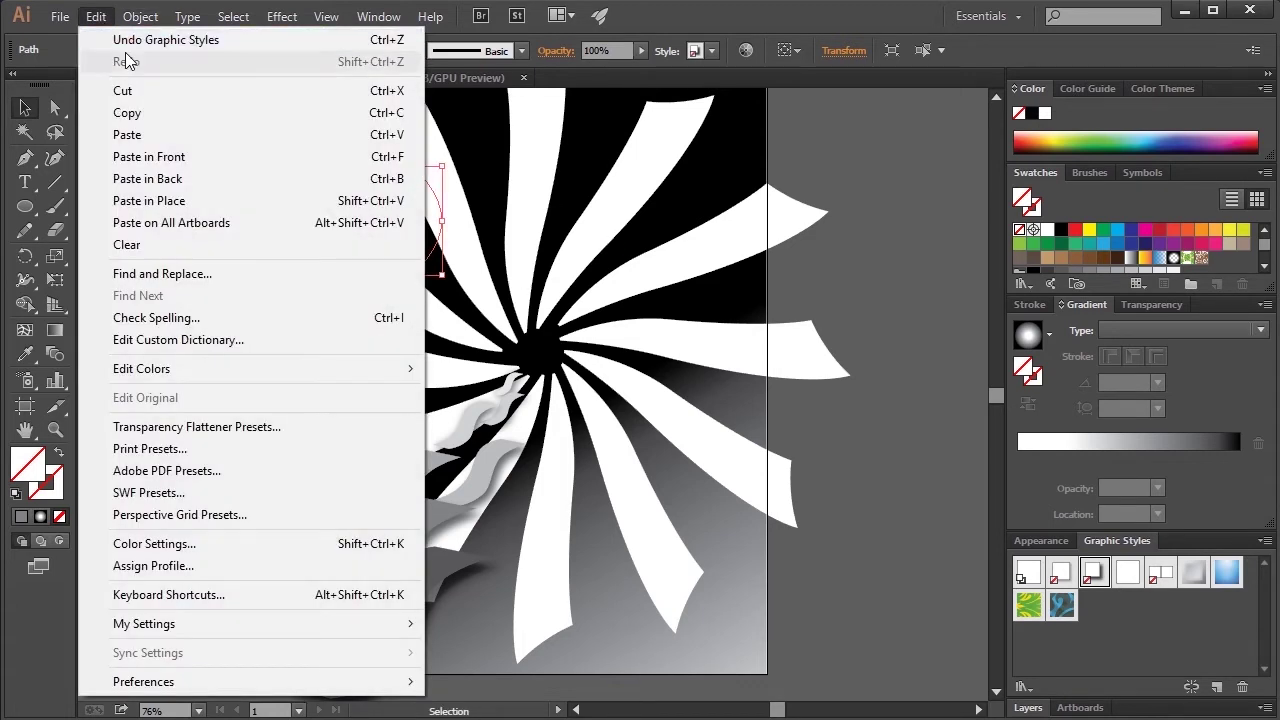
pyautogui.click(154, 42)
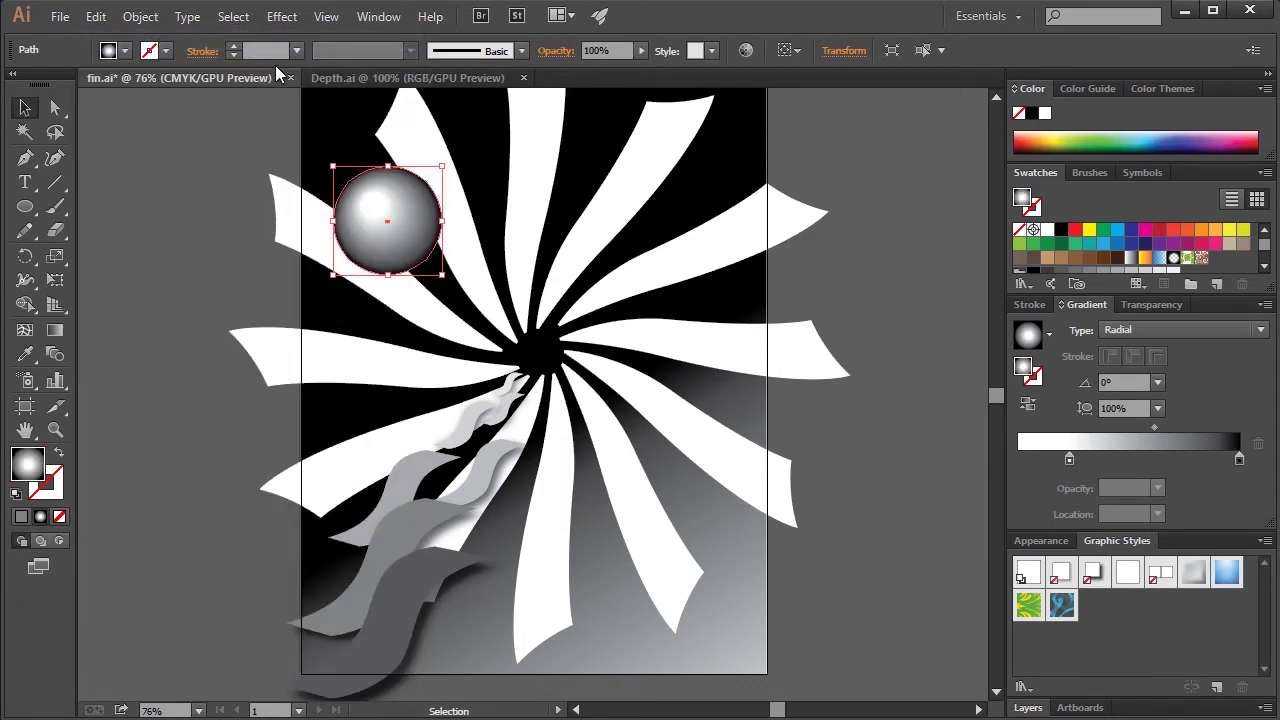
# - Start a Drop Shadow effect on the sphere with preview on and both offsets at 15 pt
pyautogui.click(282, 16)
pyautogui.moveTo(330, 243)
pyautogui.click(152, 245)
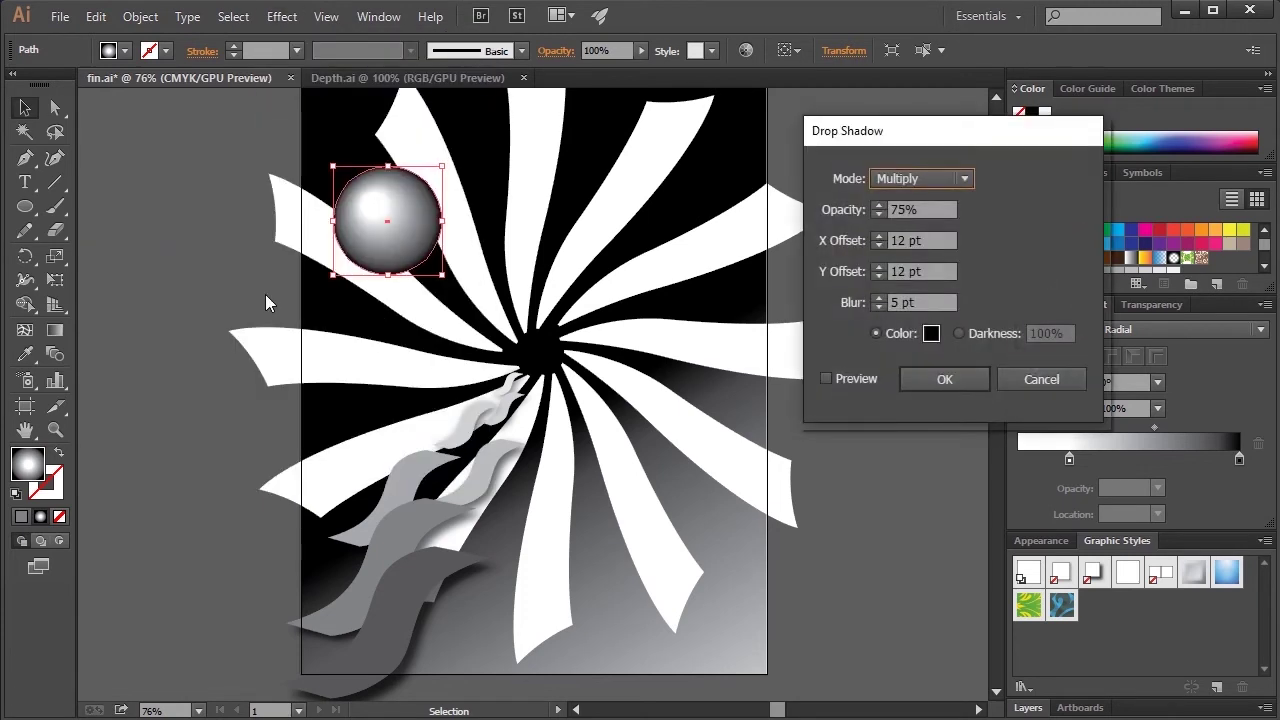
pyautogui.click(826, 378)
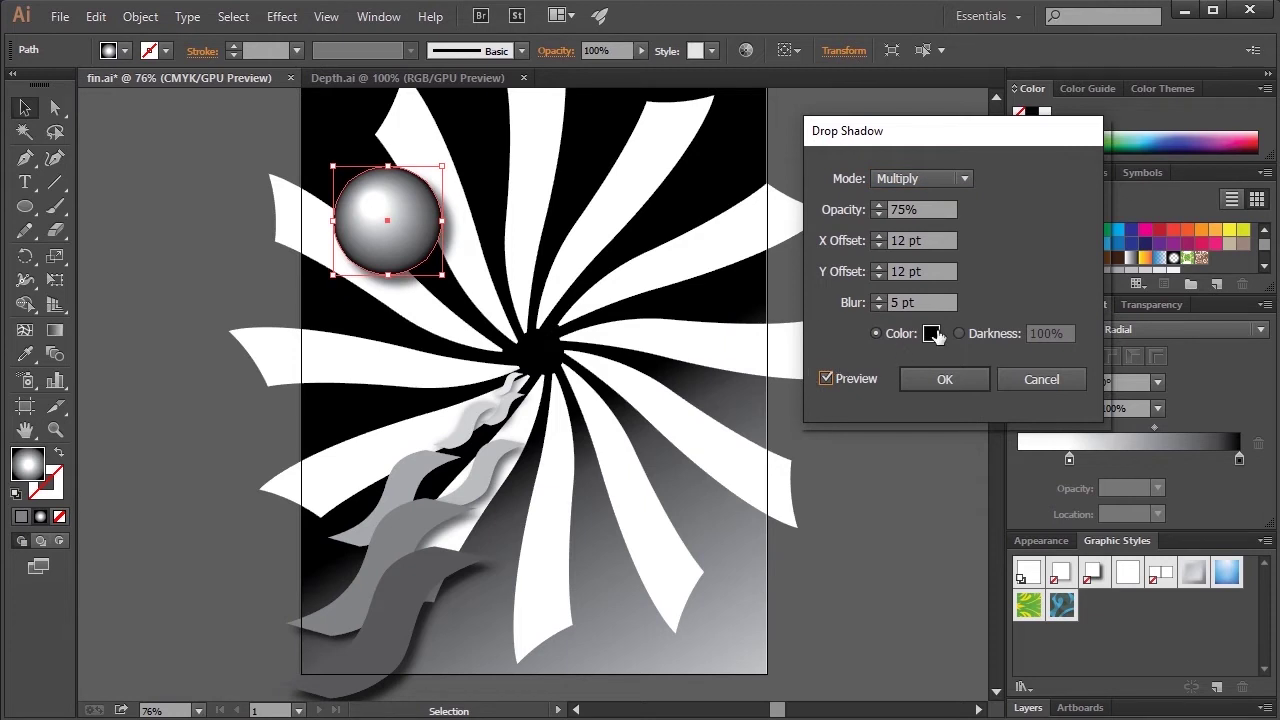
pyautogui.moveTo(904, 240); pyautogui.dragTo(861, 252)
pyautogui.write('15')
pyautogui.press('Tab')
pyautogui.write('15')
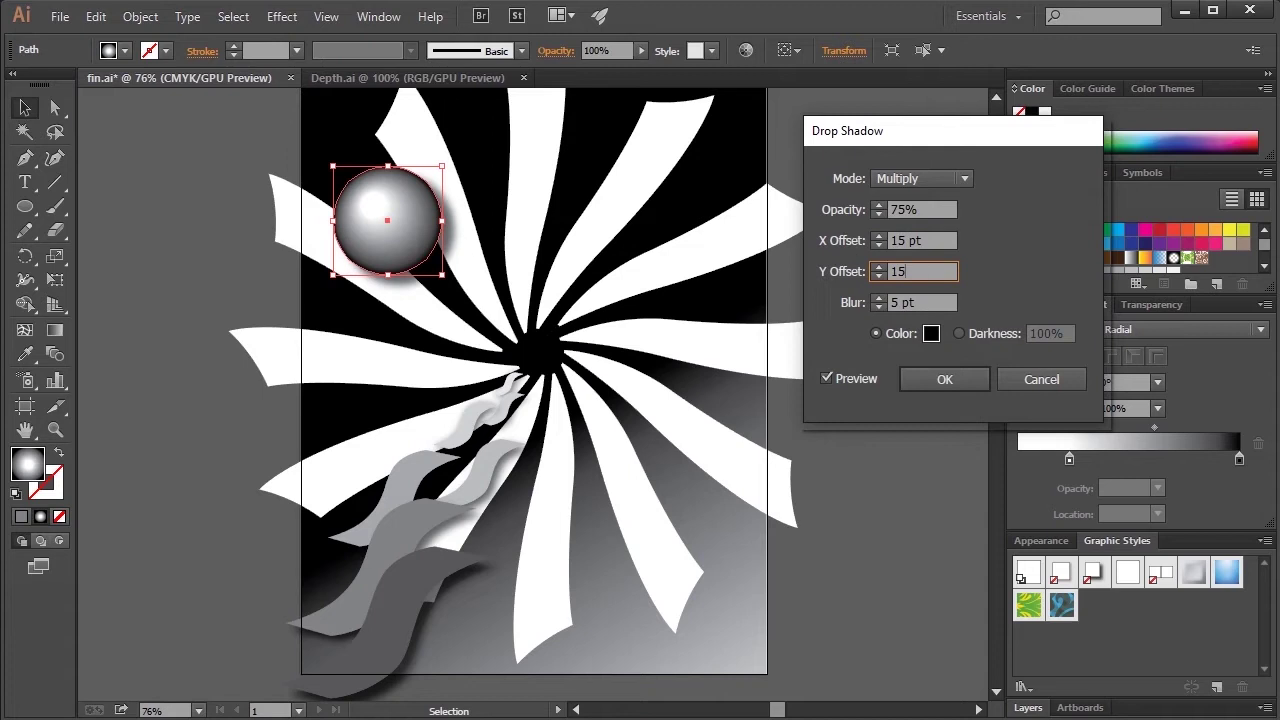
pyautogui.press('Tab')
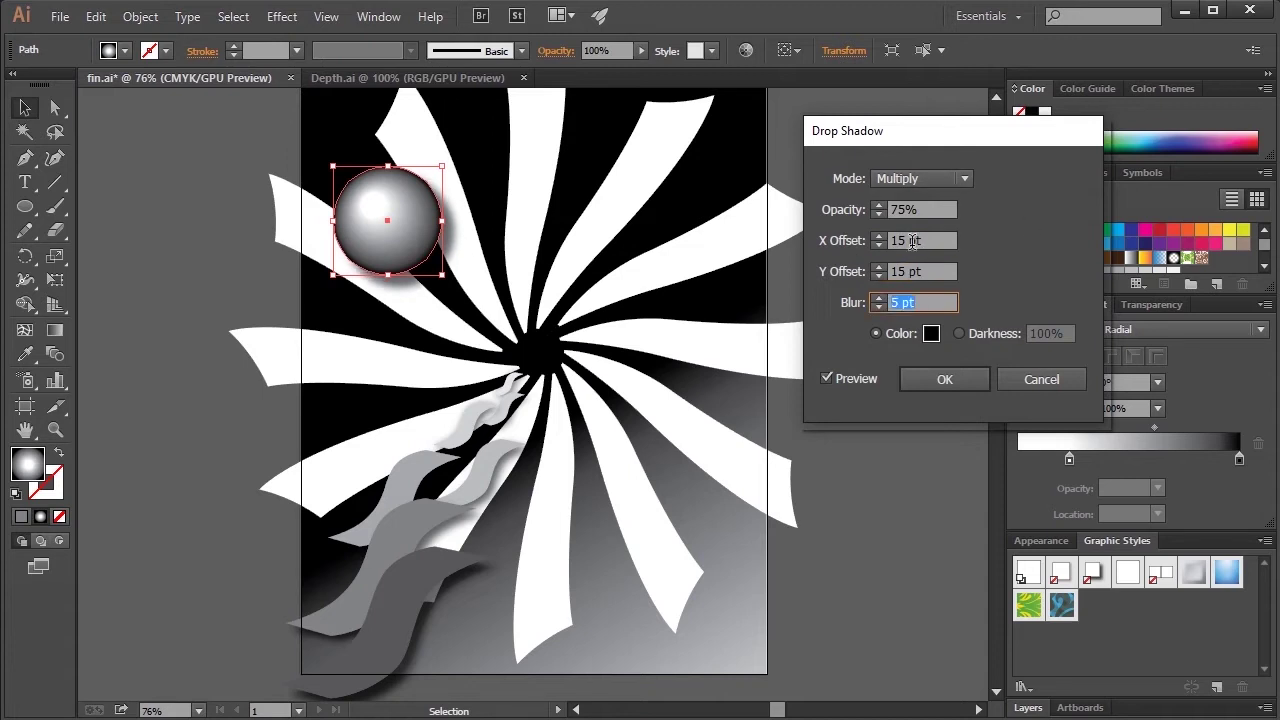
# - Set both the X and Y offsets of the sphere's shadow to 35 pt
pyautogui.moveTo(906, 241); pyautogui.dragTo(877, 243)
pyautogui.write('35')
pyautogui.press('Tab')
pyautogui.write('35')
pyautogui.press('Tab')
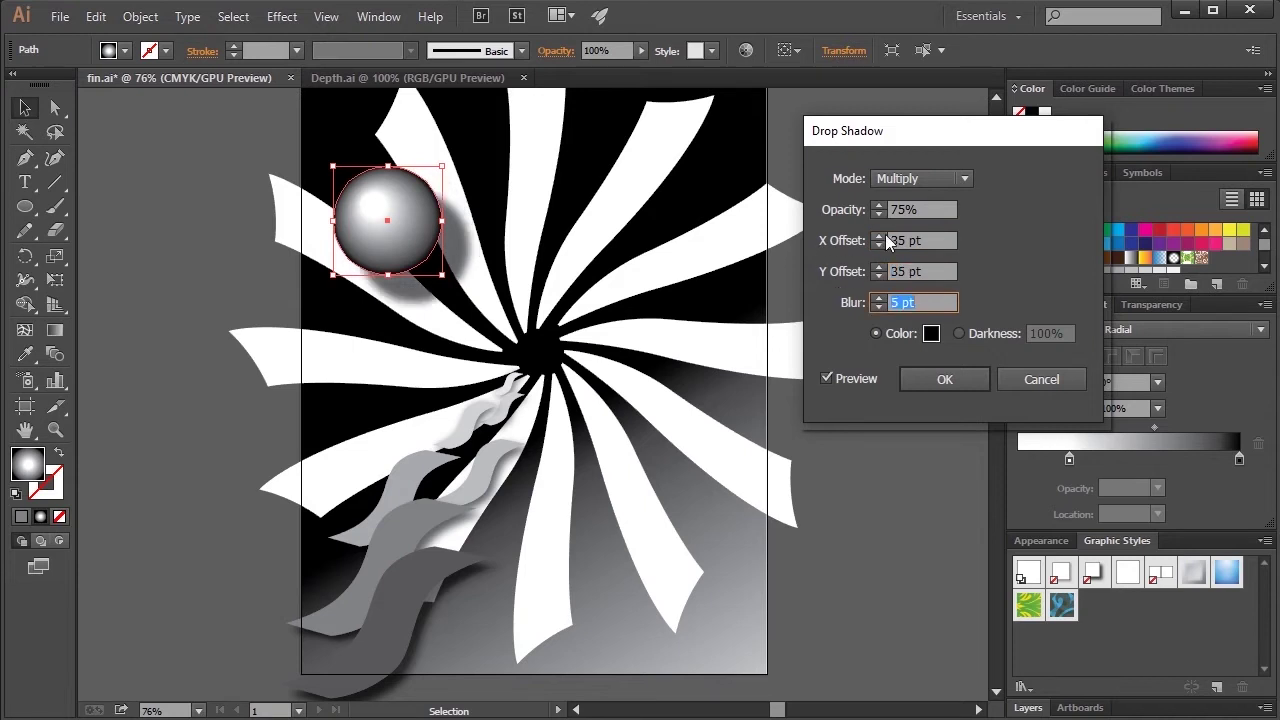
# - Adjust the blur of the sphere's drop shadow up and back down to 10 pt
pyautogui.click(878, 297)
pyautogui.click(878, 297)
pyautogui.click(878, 297)
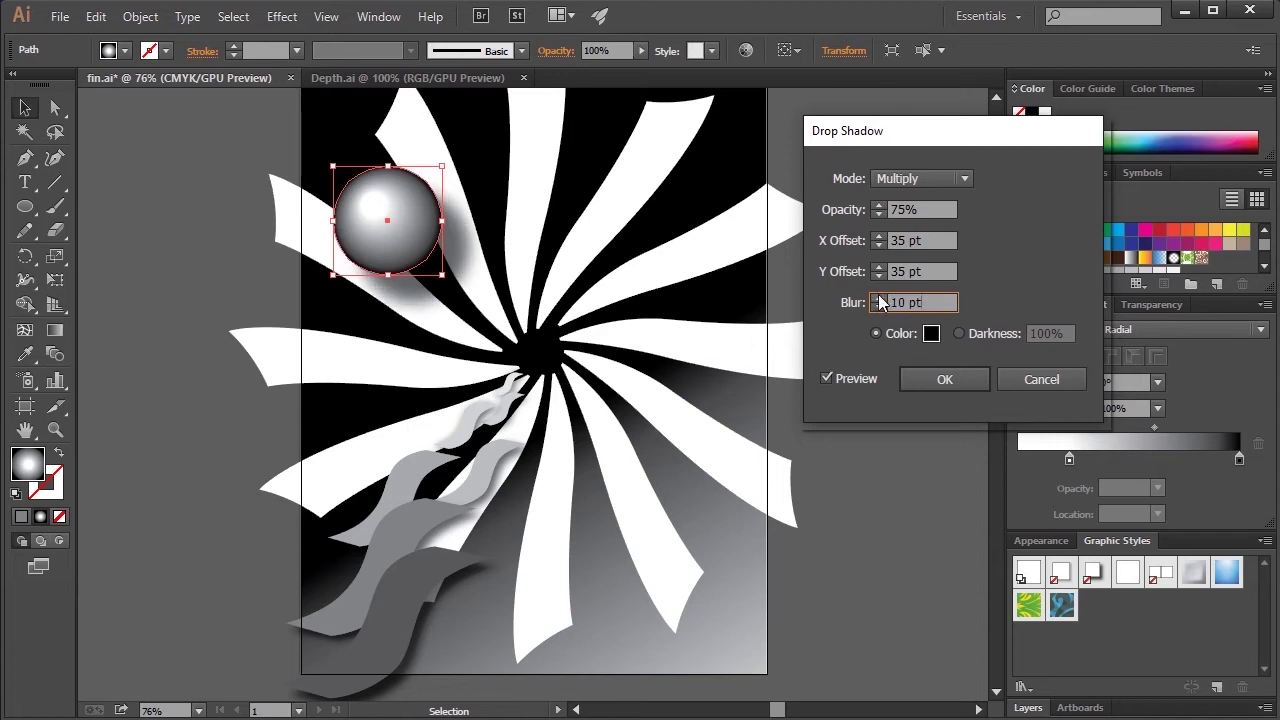
pyautogui.click(878, 297)
pyautogui.click(878, 297)
pyautogui.click(878, 297)
pyautogui.click(878, 297)
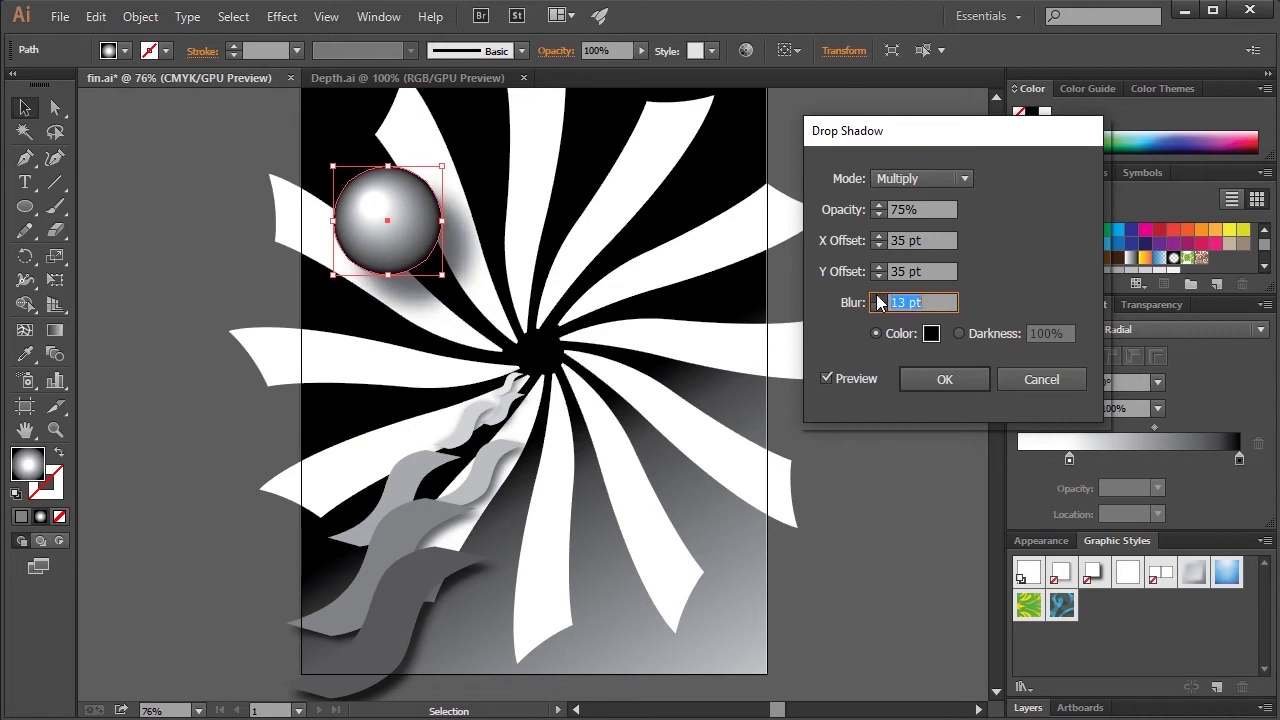
pyautogui.click(879, 307)
pyautogui.click(879, 307)
pyautogui.click(879, 307)
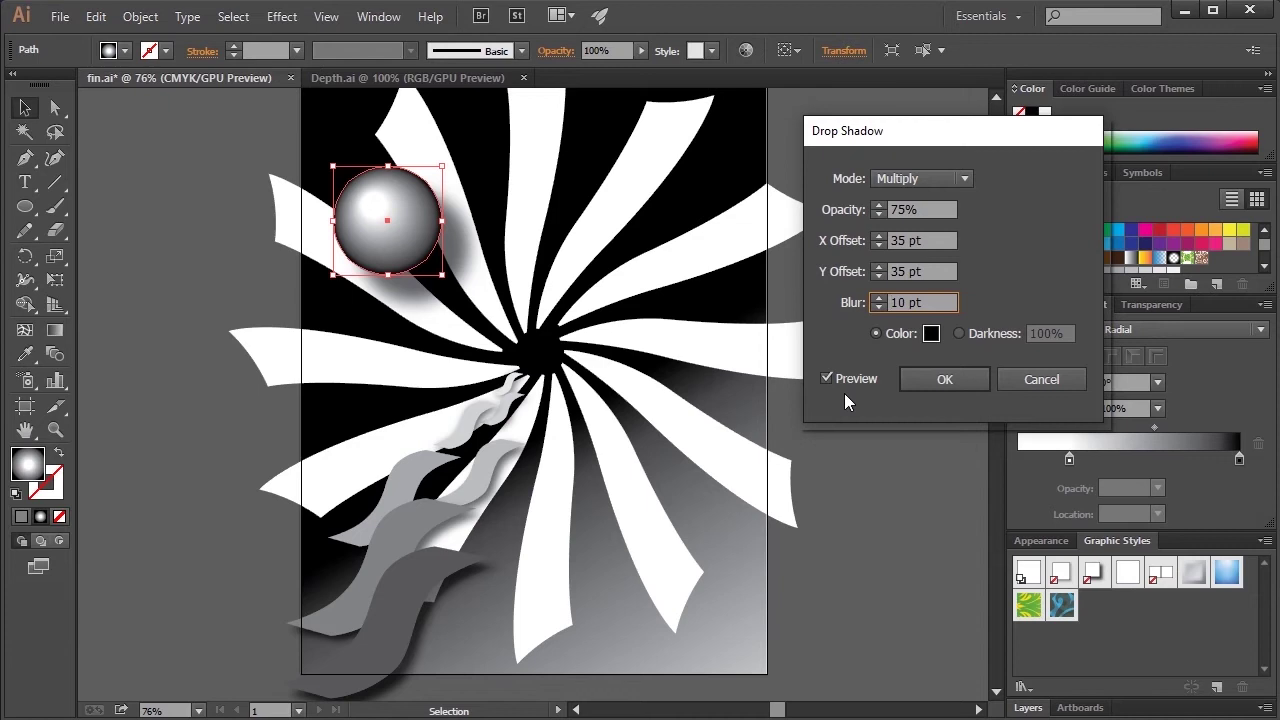
# - Apply the drop shadow and move the sphere slightly towards the artboard's upper-left corner
pyautogui.click(955, 386)
pyautogui.moveTo(407, 226); pyautogui.dragTo(389, 192)
pyautogui.click(174, 261)
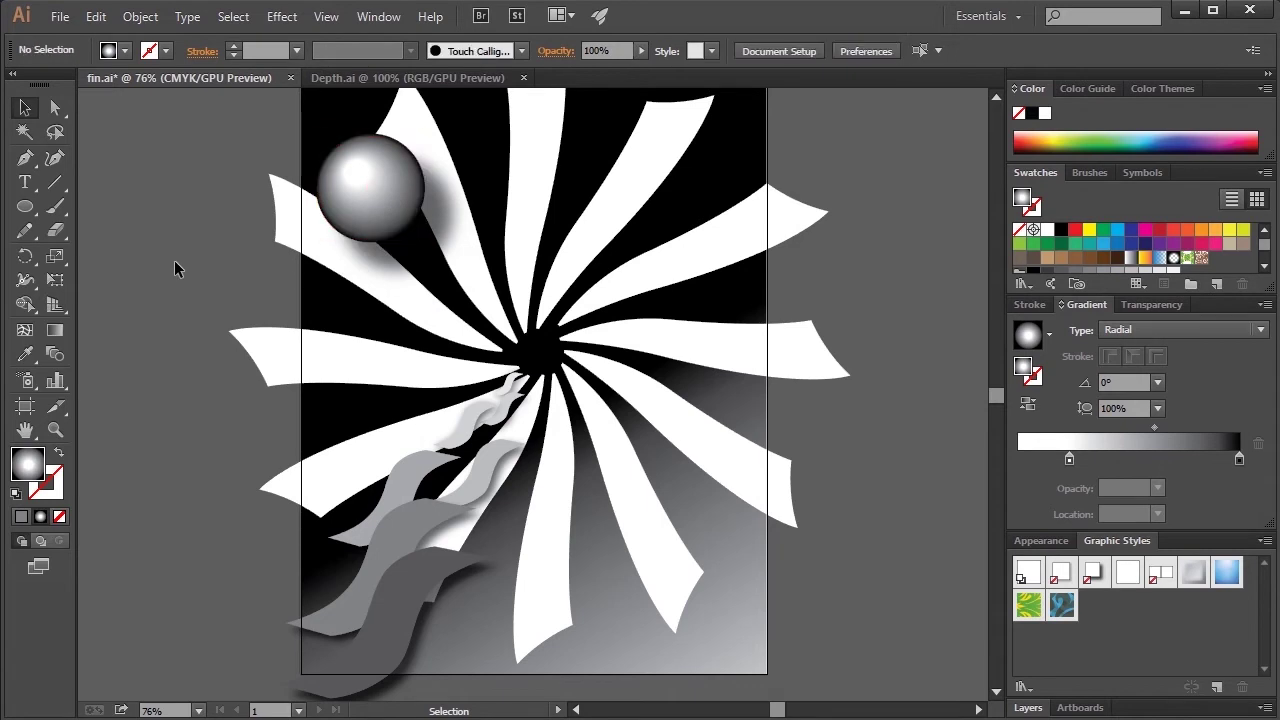
# - Duplicate the sphere onto the left fin below it and scale the copy down to roughly half size
pyautogui.click(365, 203)
pyautogui.press('alt')
pyautogui.moveTo(371, 218); pyautogui.dragTo(298, 364)
pyautogui.moveTo(352, 280); pyautogui.dragTo(327, 325)
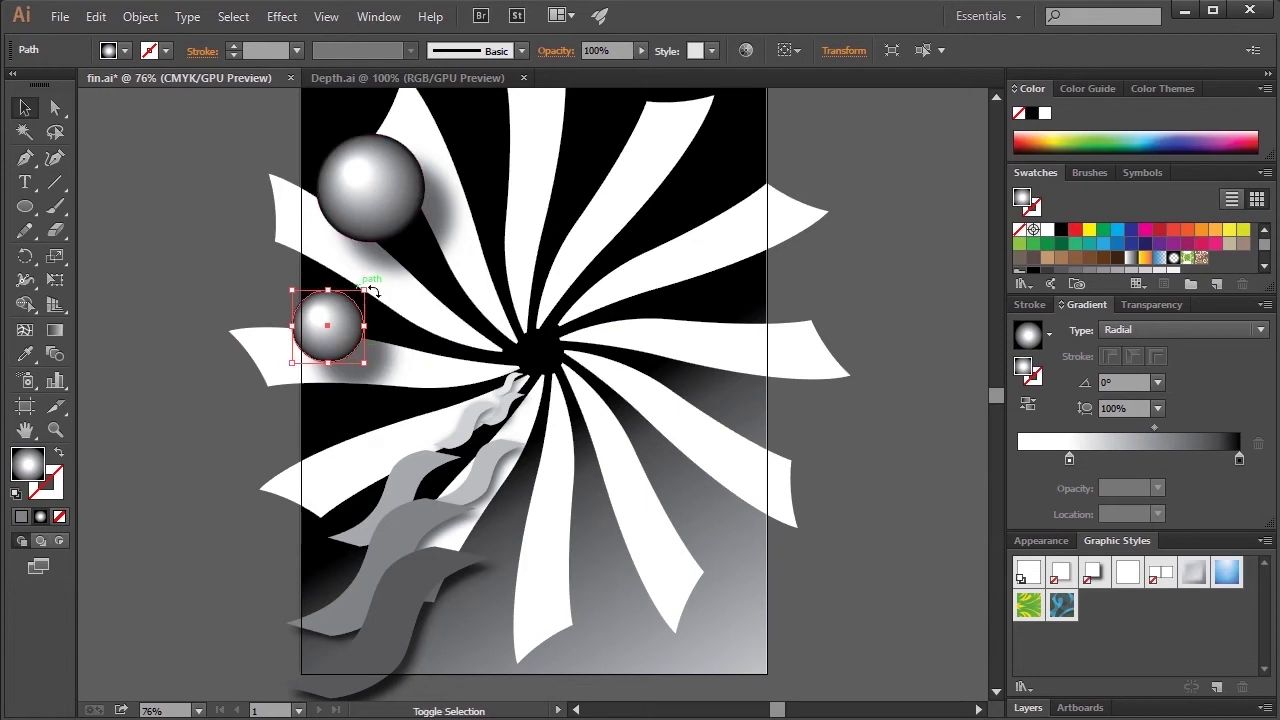
pyautogui.moveTo(373, 293); pyautogui.dragTo(355, 336)
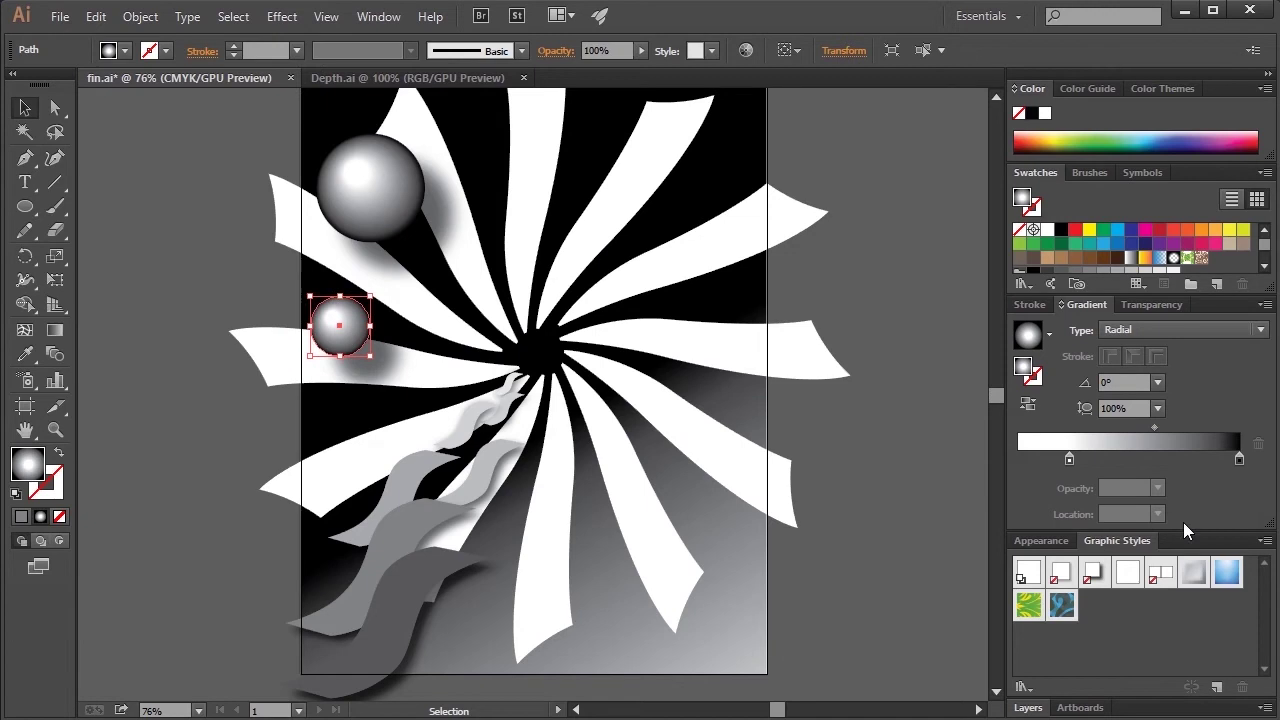
# - Edit the smaller sphere's drop shadow, setting both offsets to 25 pt with the preview on
pyautogui.click(1018, 545)
pyautogui.click(1078, 643)
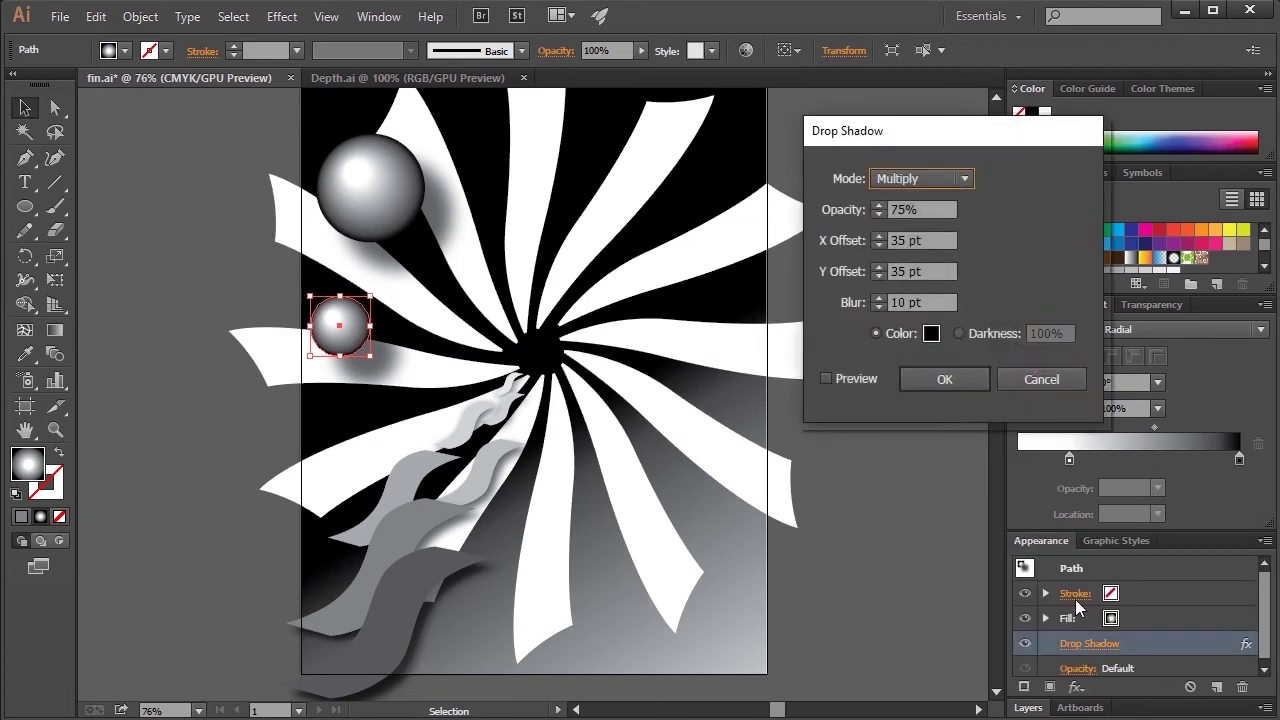
pyautogui.doubleClick(904, 240)
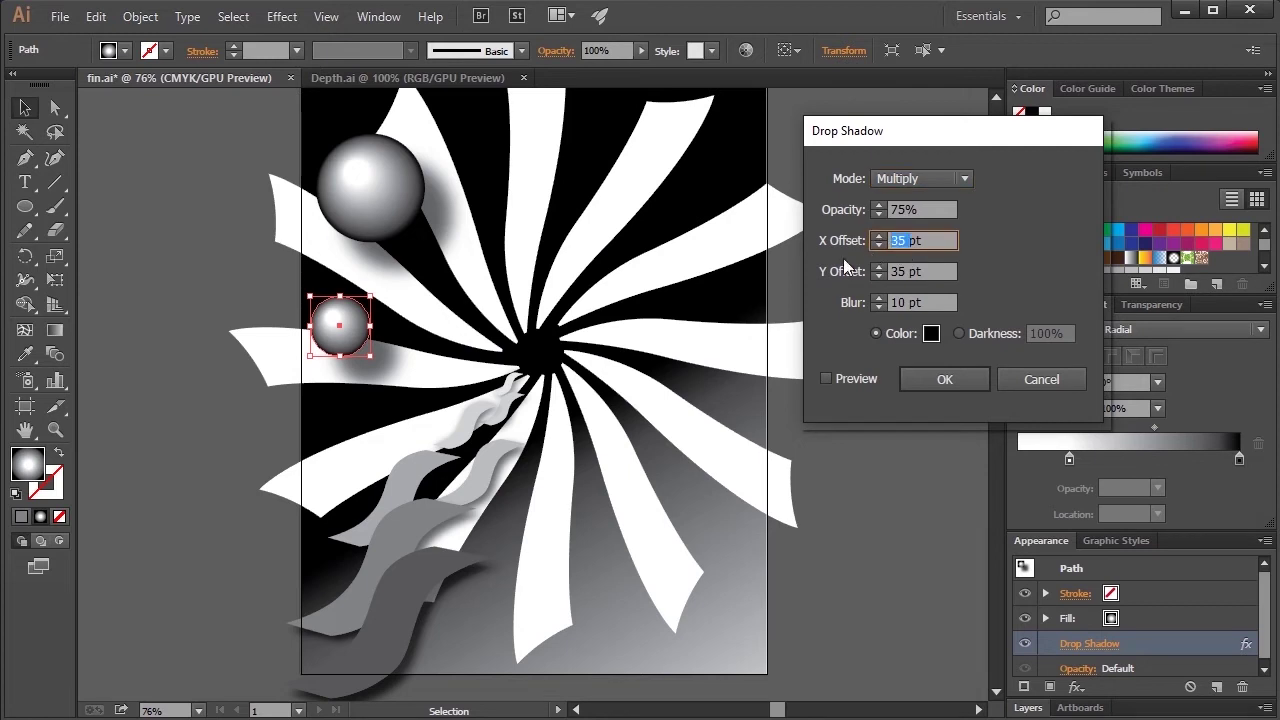
pyautogui.write('25')
pyautogui.press('Tab')
pyautogui.write('25')
pyautogui.press('Tab')
pyautogui.click(826, 378)
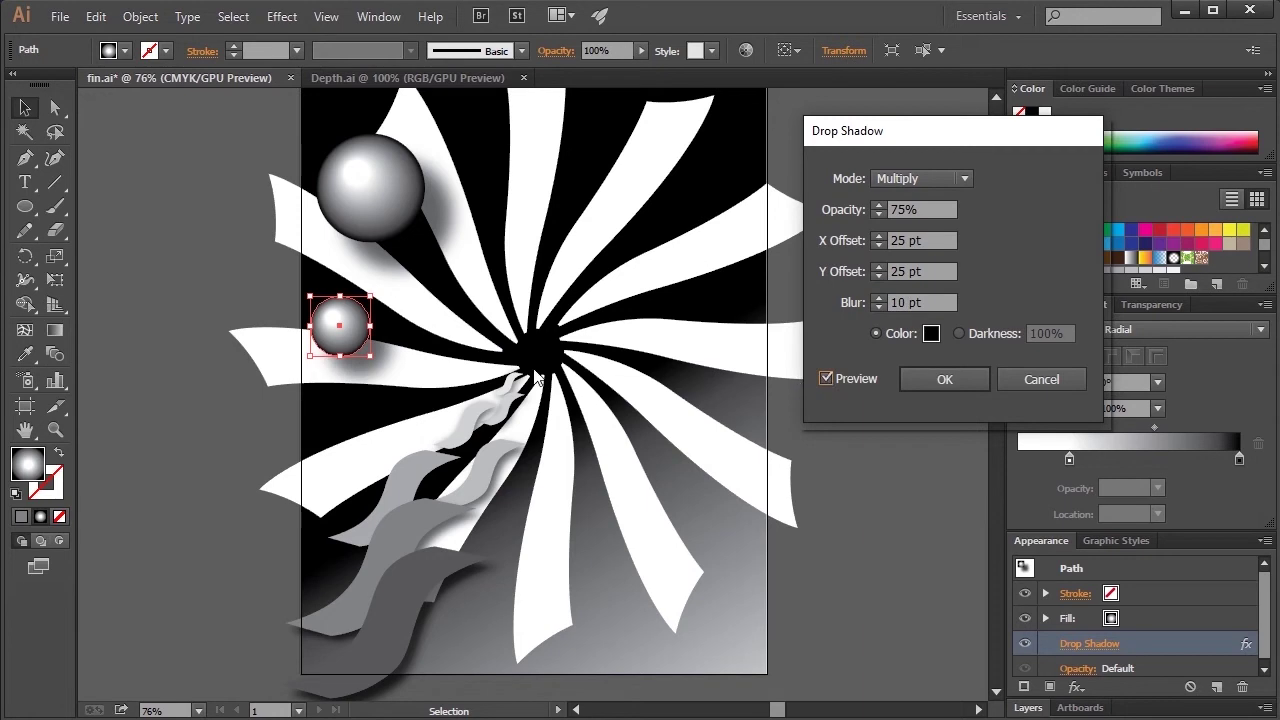
# - Reduce both offsets of the smaller sphere's drop shadow to 15 pt
pyautogui.doubleClick(905, 240)
pyautogui.write('15pt')
pyautogui.press('Tab')
pyautogui.write('15')
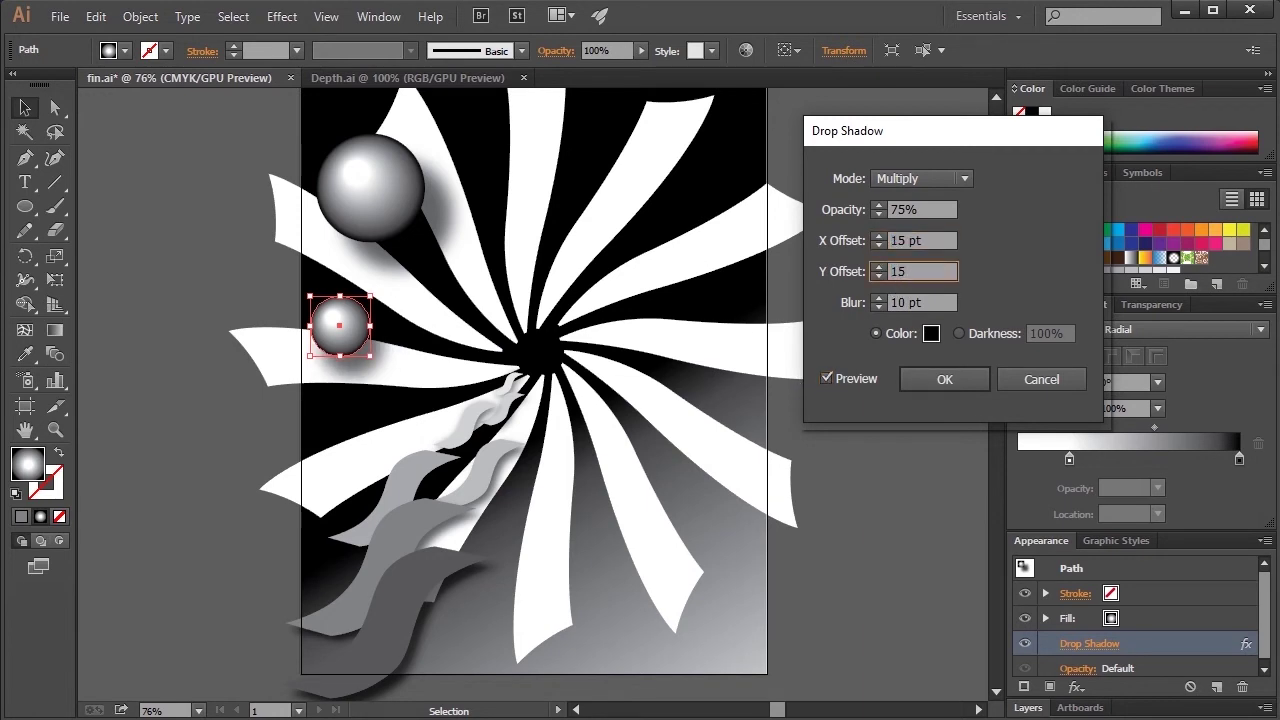
pyautogui.press('Tab')
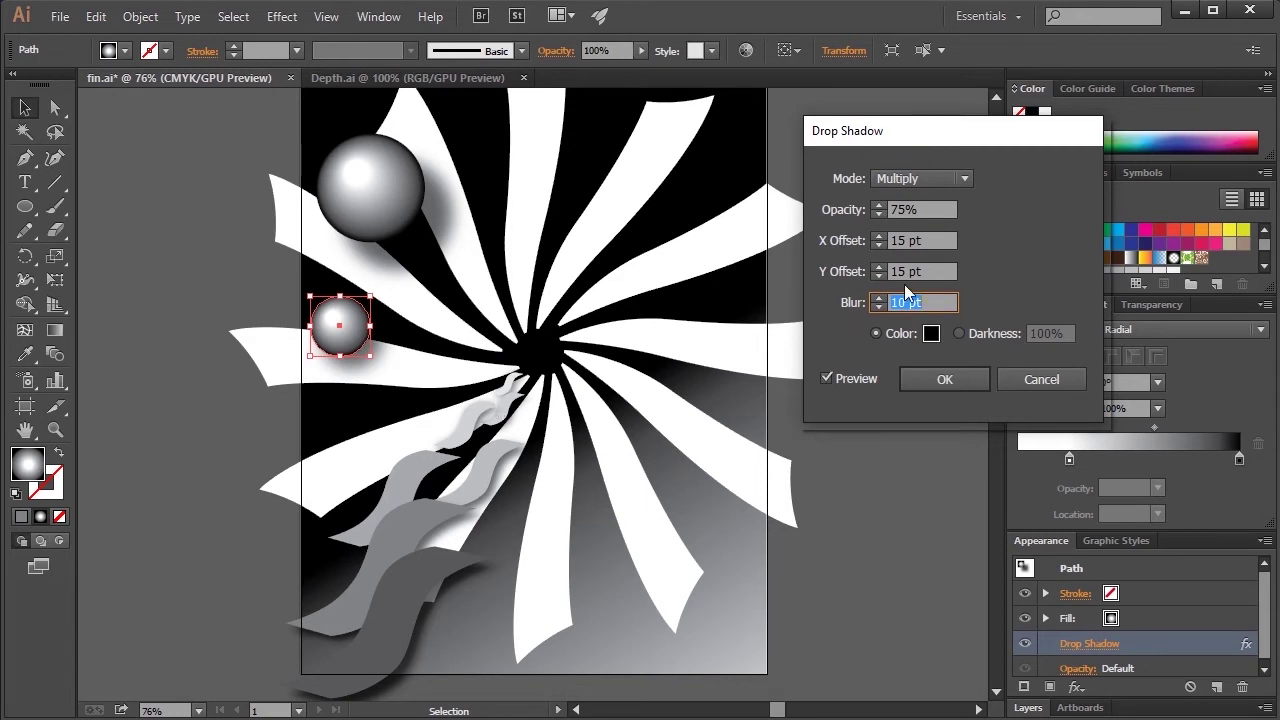
# - Increase the X offset of the smaller sphere's shadow to 30 pt and apply the settings
pyautogui.click(878, 236)
pyautogui.click(879, 236)
pyautogui.click(879, 236)
pyautogui.click(879, 236)
pyautogui.click(879, 236)
pyautogui.click(879, 236)
pyautogui.click(879, 236)
pyautogui.click(879, 236)
pyautogui.click(879, 237)
pyautogui.click(879, 237)
pyautogui.click(879, 237)
pyautogui.click(878, 247)
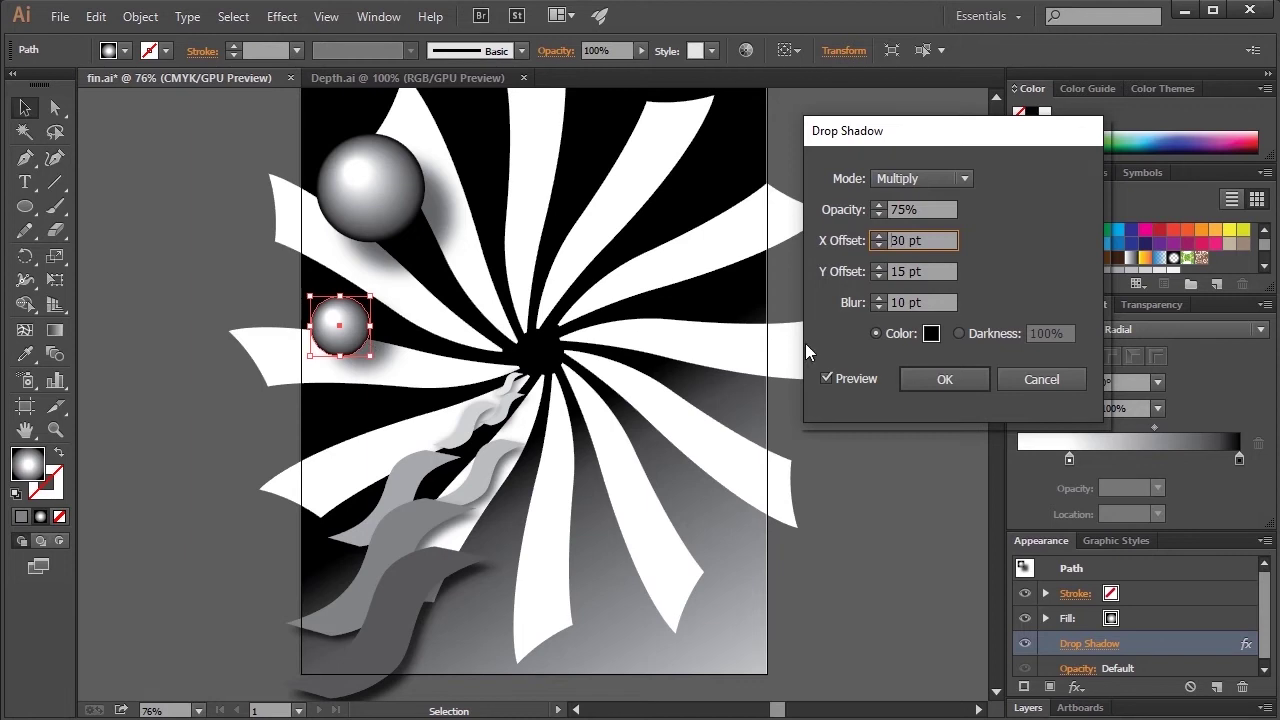
pyautogui.click(916, 370)
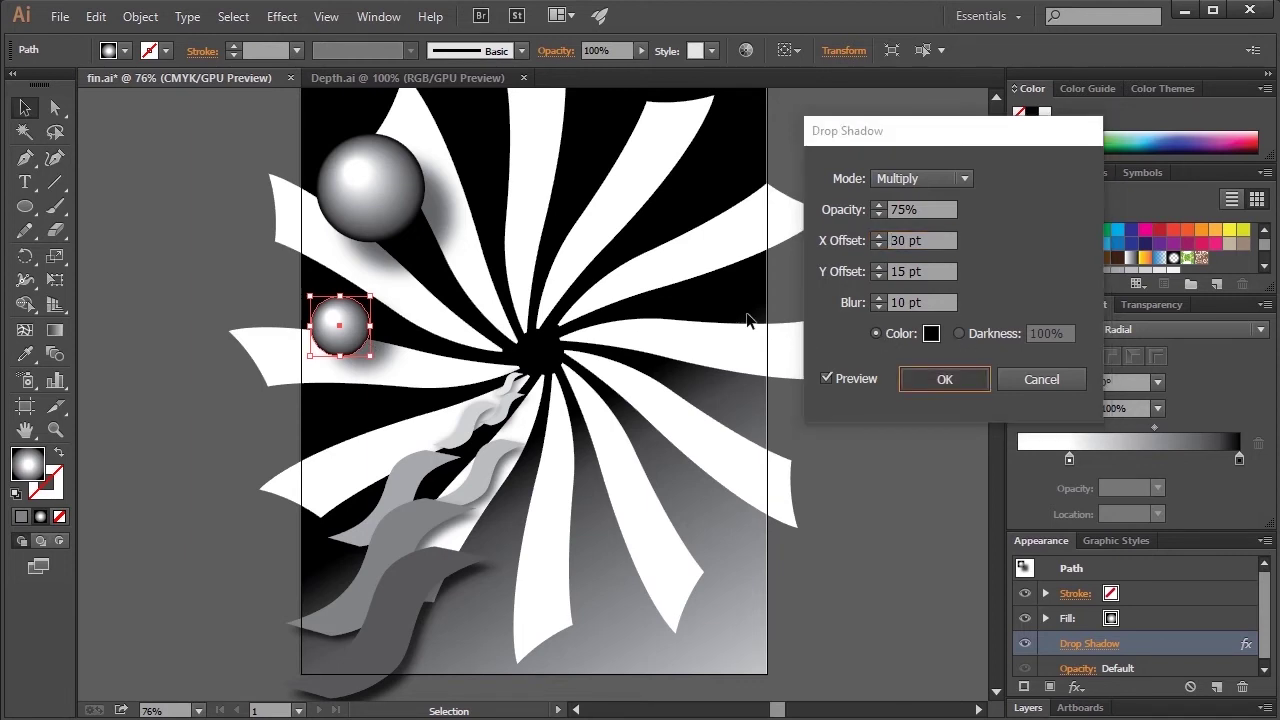
# - Duplicate the upper sphere to the artboard's lower-left edge, enlarge the copy and place it over the dark S-shaped pieces
pyautogui.click(376, 195)
pyautogui.moveTo(378, 193); pyautogui.dragTo(318, 588)
pyautogui.moveTo(364, 530); pyautogui.dragTo(438, 454)
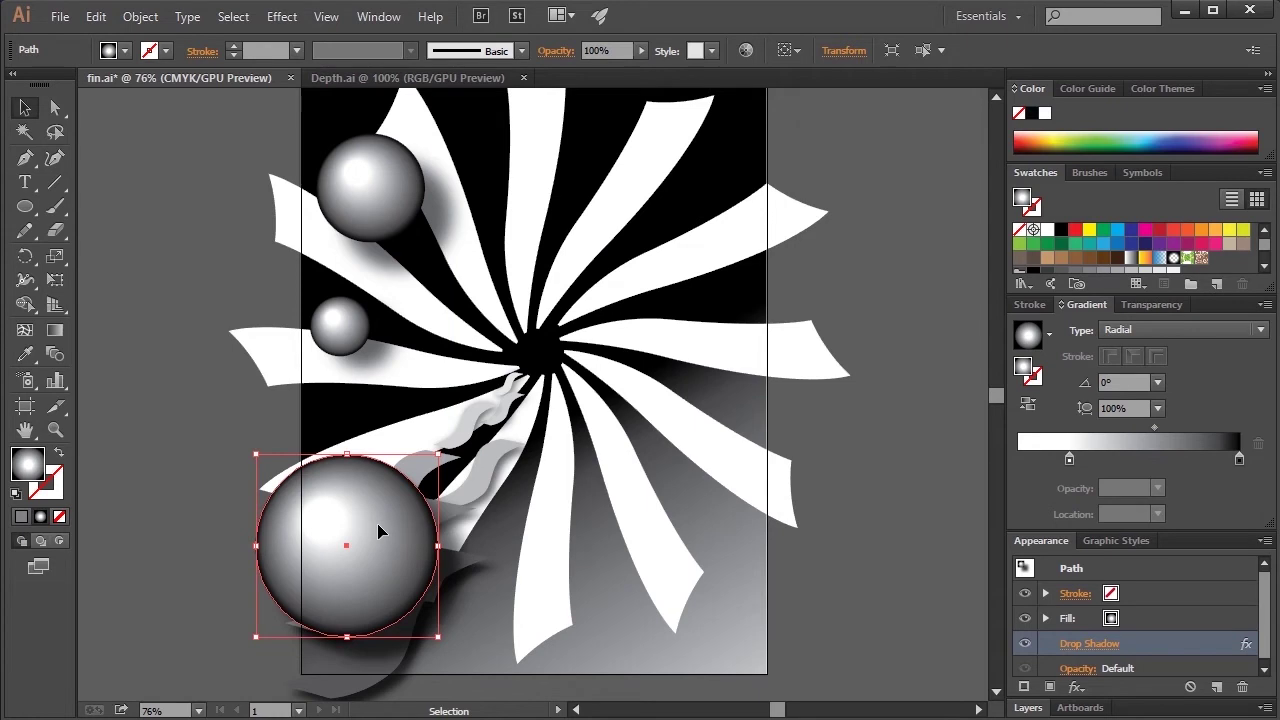
pyautogui.moveTo(349, 534); pyautogui.dragTo(310, 542)
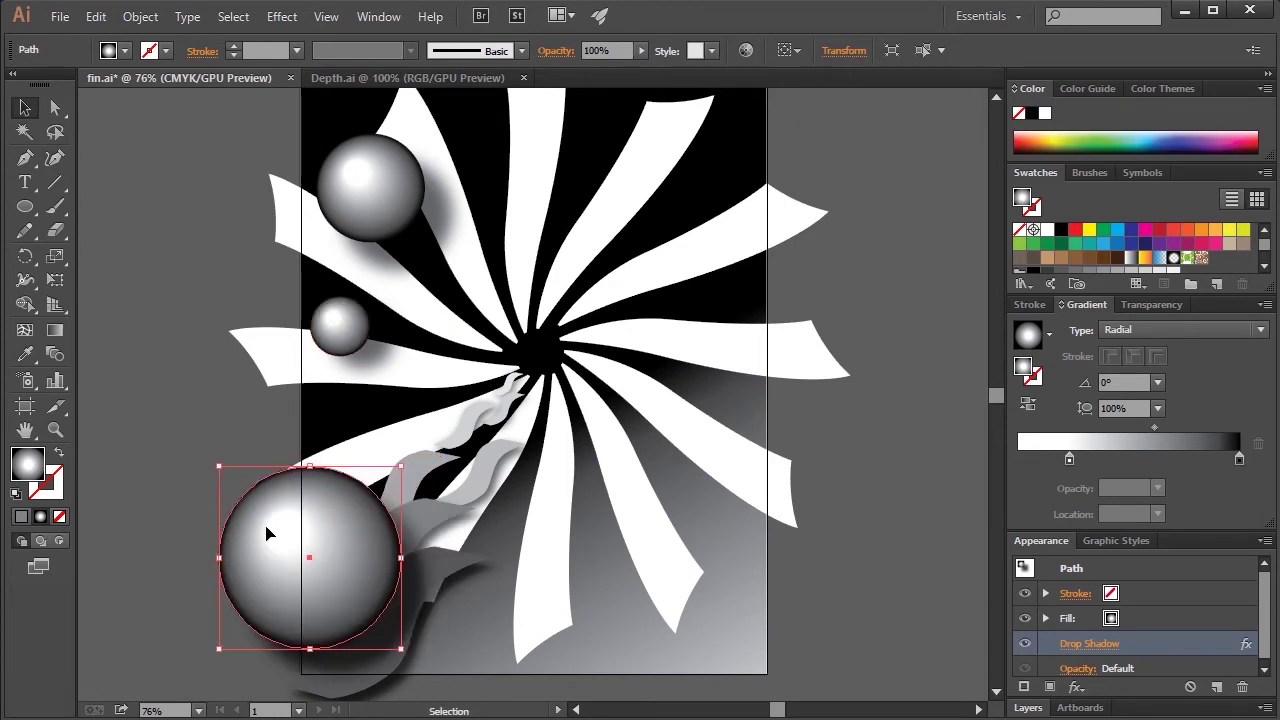
# - Move the large sphere's gradient highlight to its lower left with the Gradient tool
pyautogui.click(55, 333)
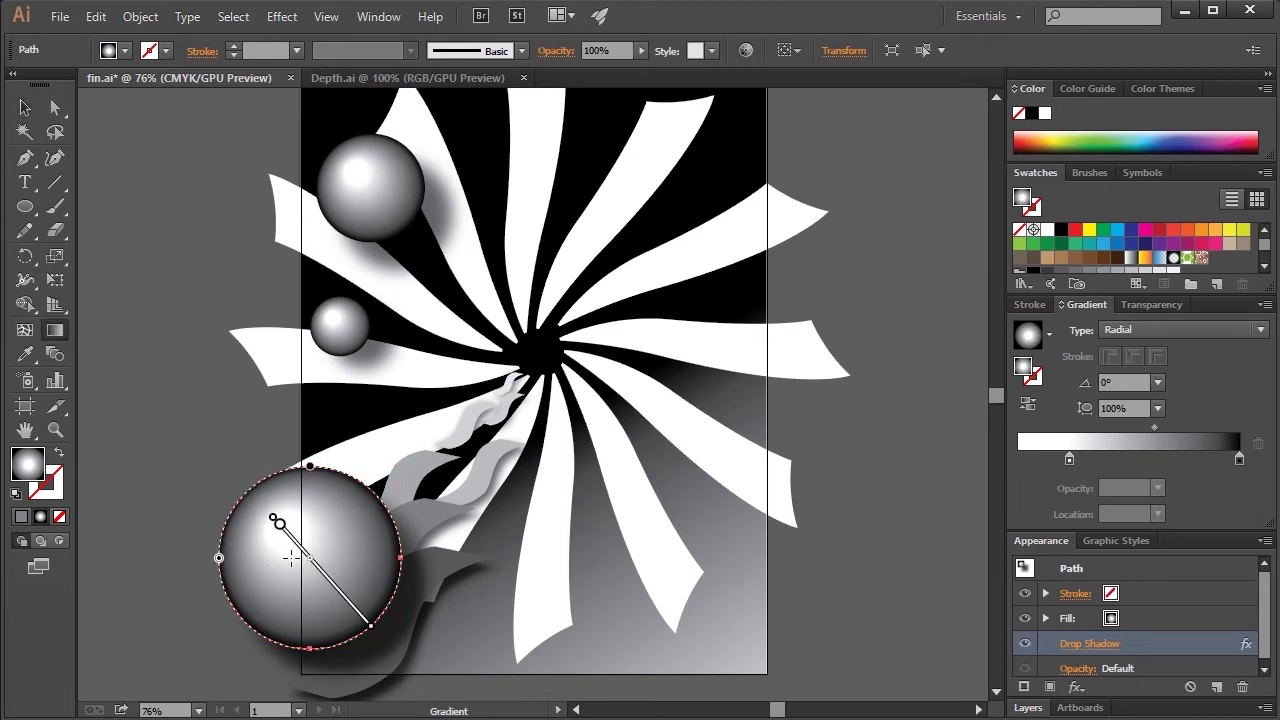
pyautogui.moveTo(277, 521)
pyautogui.mouseDown()
pyautogui.moveTo(268, 622)
pyautogui.moveTo(271, 598)
pyautogui.mouseUp()
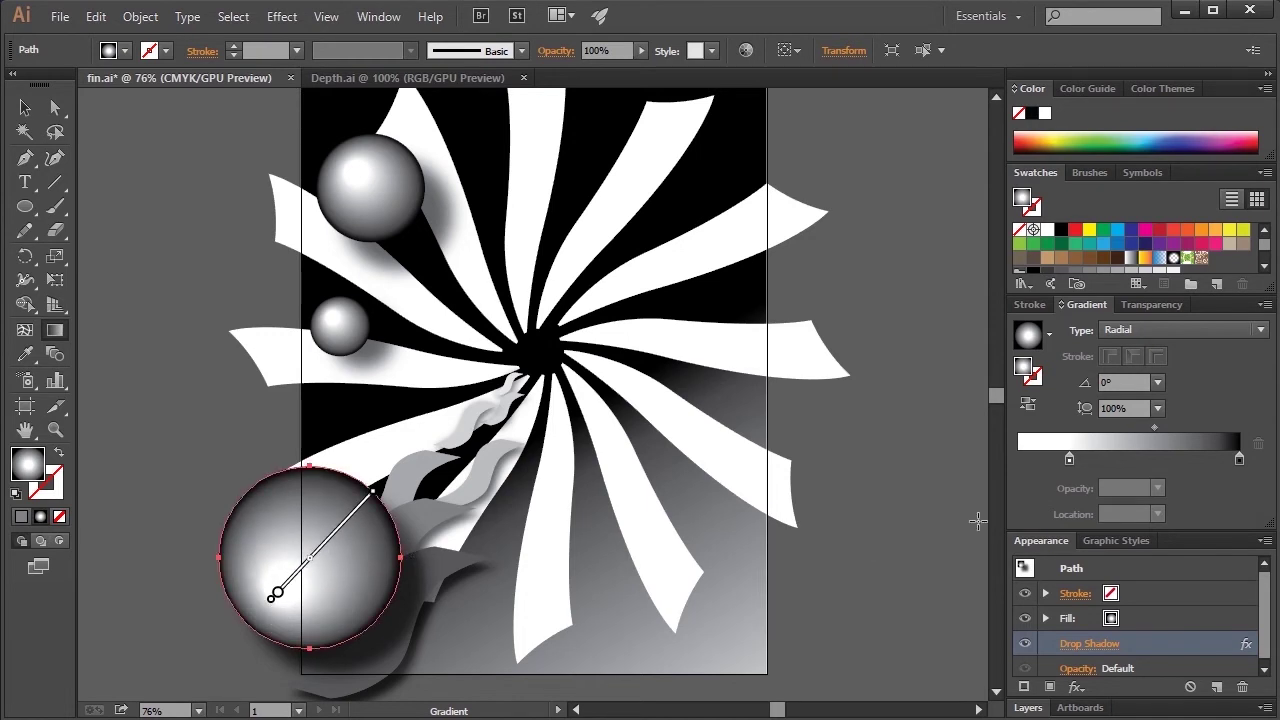
# - Try a 5 pt X offset on the large sphere's drop shadow with the preview turned on
pyautogui.click(1098, 645)
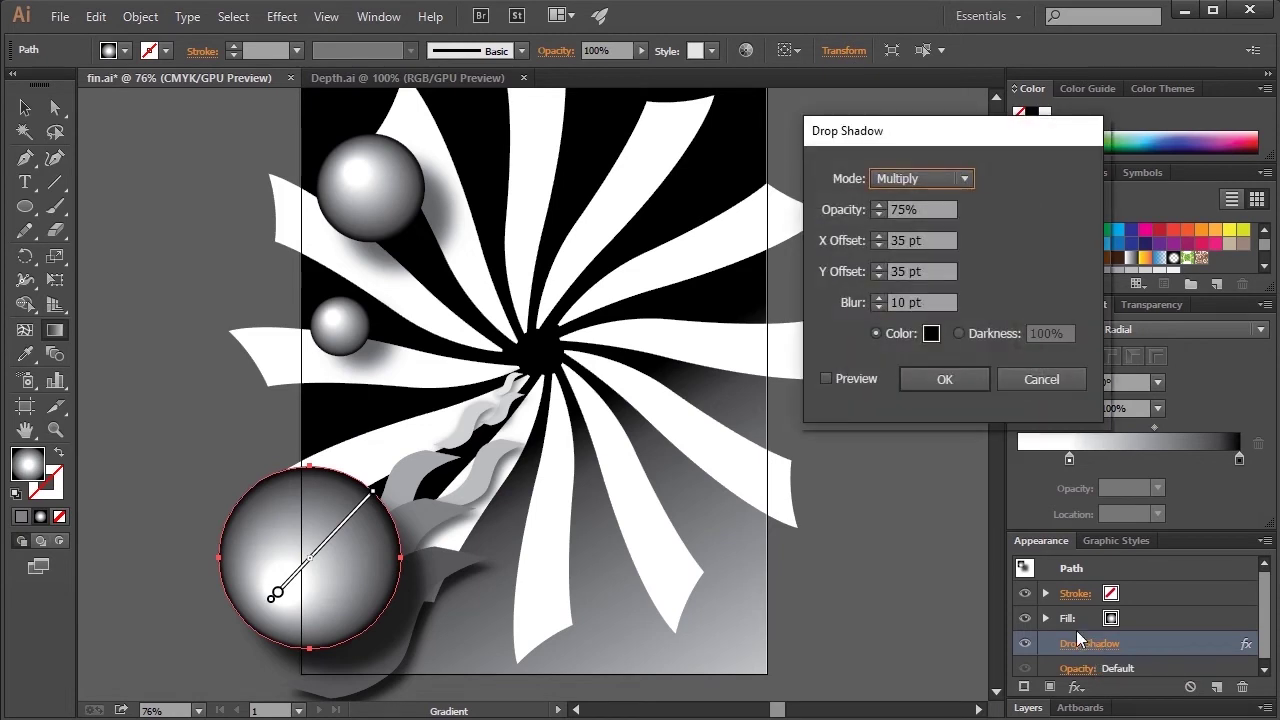
pyautogui.doubleClick(898, 240)
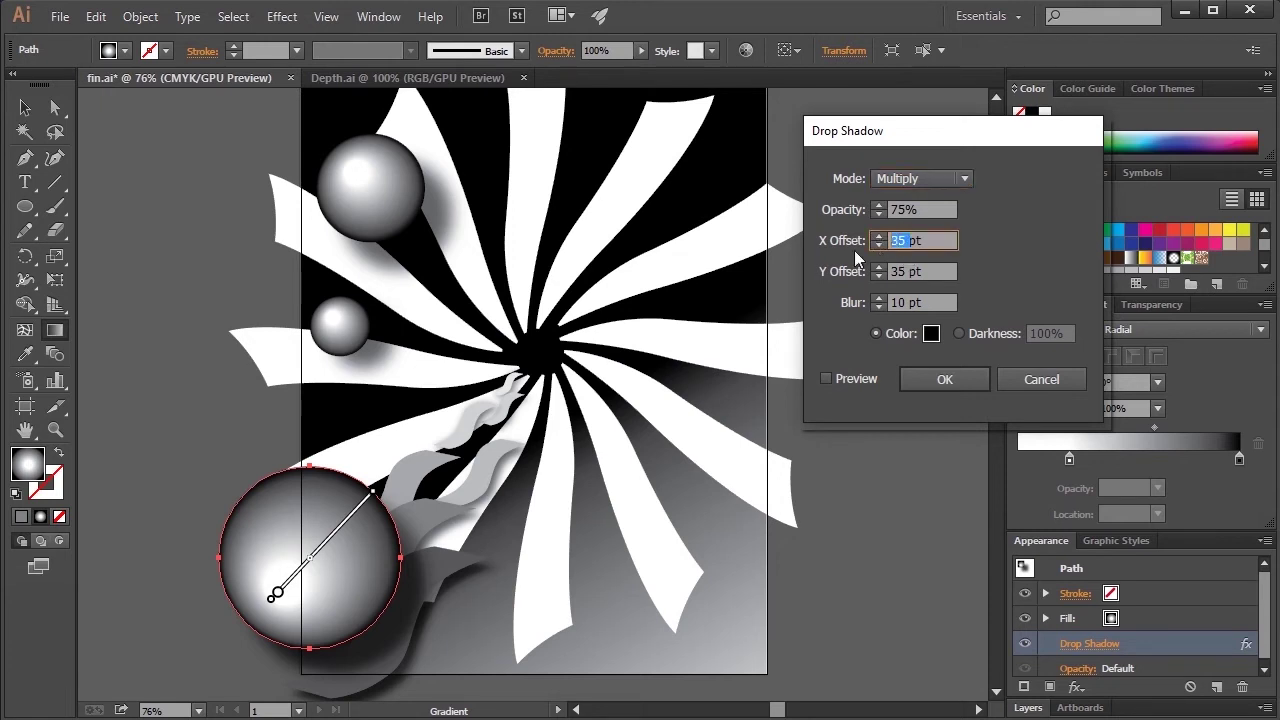
pyautogui.write('5')
pyautogui.press('Tab')
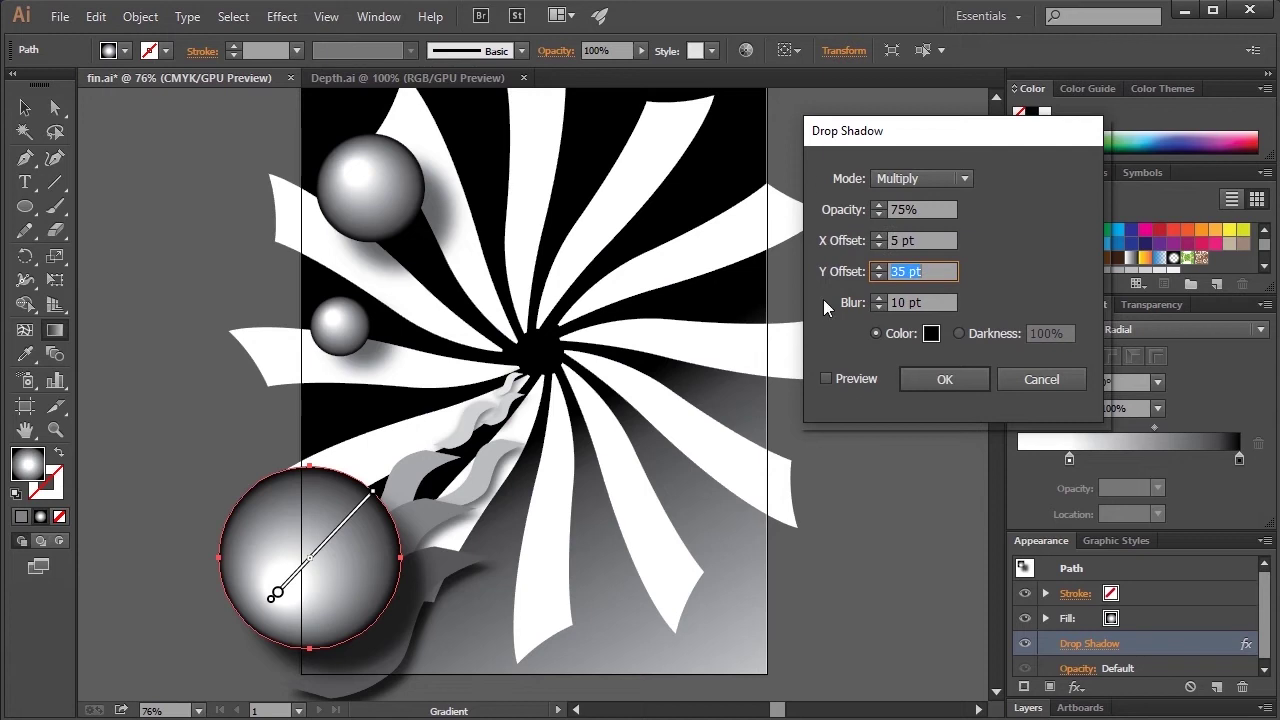
pyautogui.click(826, 379)
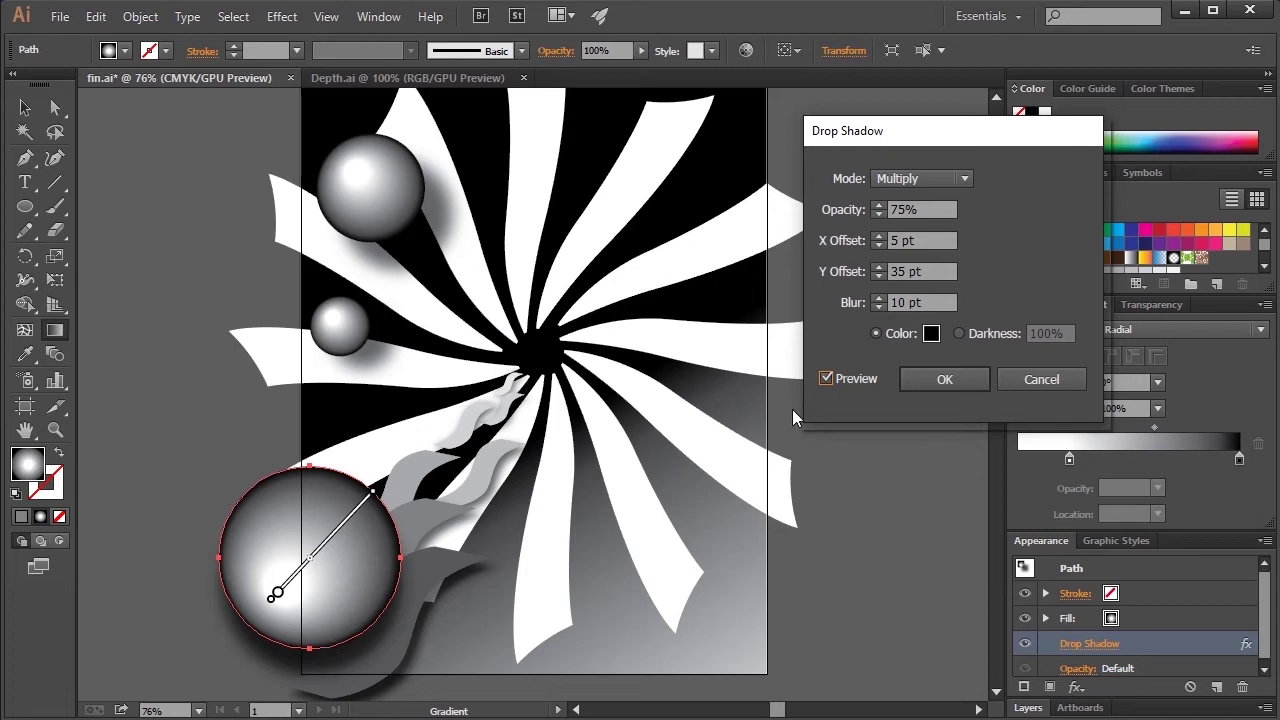
# - Set the large sphere's drop shadow to a 35 pt X offset and a 15 pt Y offset and apply it
pyautogui.doubleClick(884, 243)
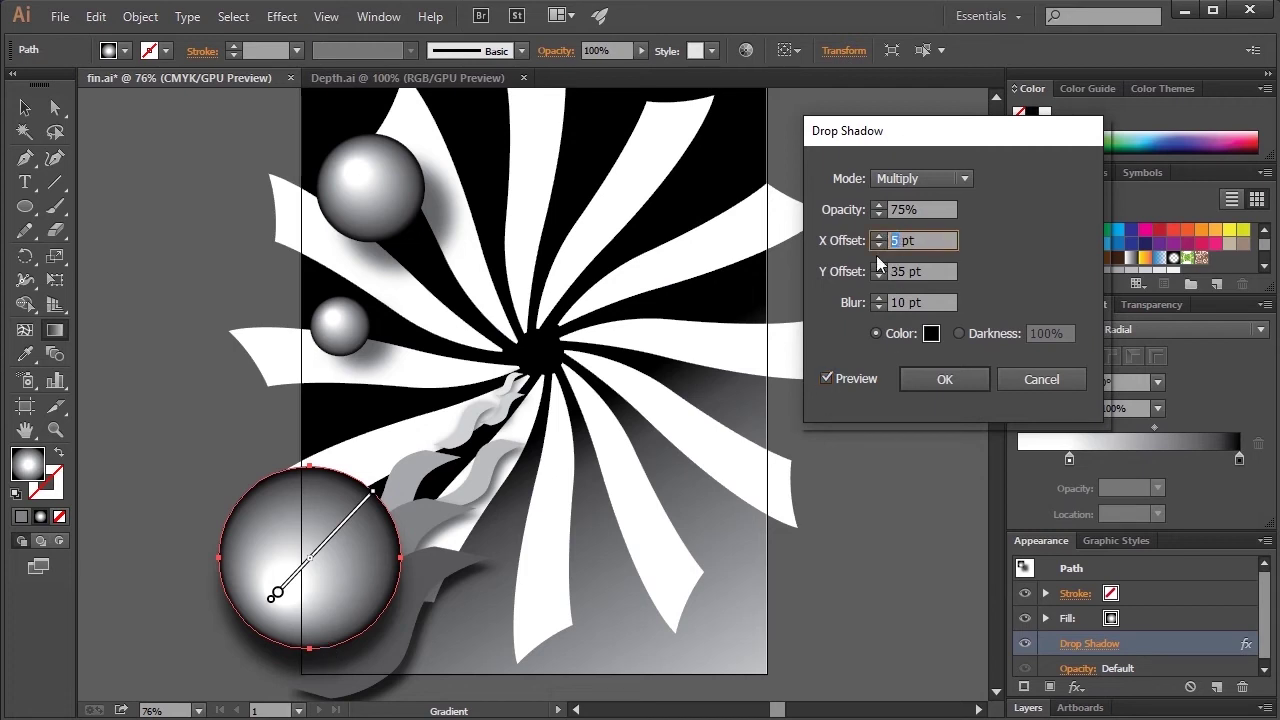
pyautogui.write('35')
pyautogui.press('Tab')
pyautogui.write('15')
pyautogui.press('Tab')
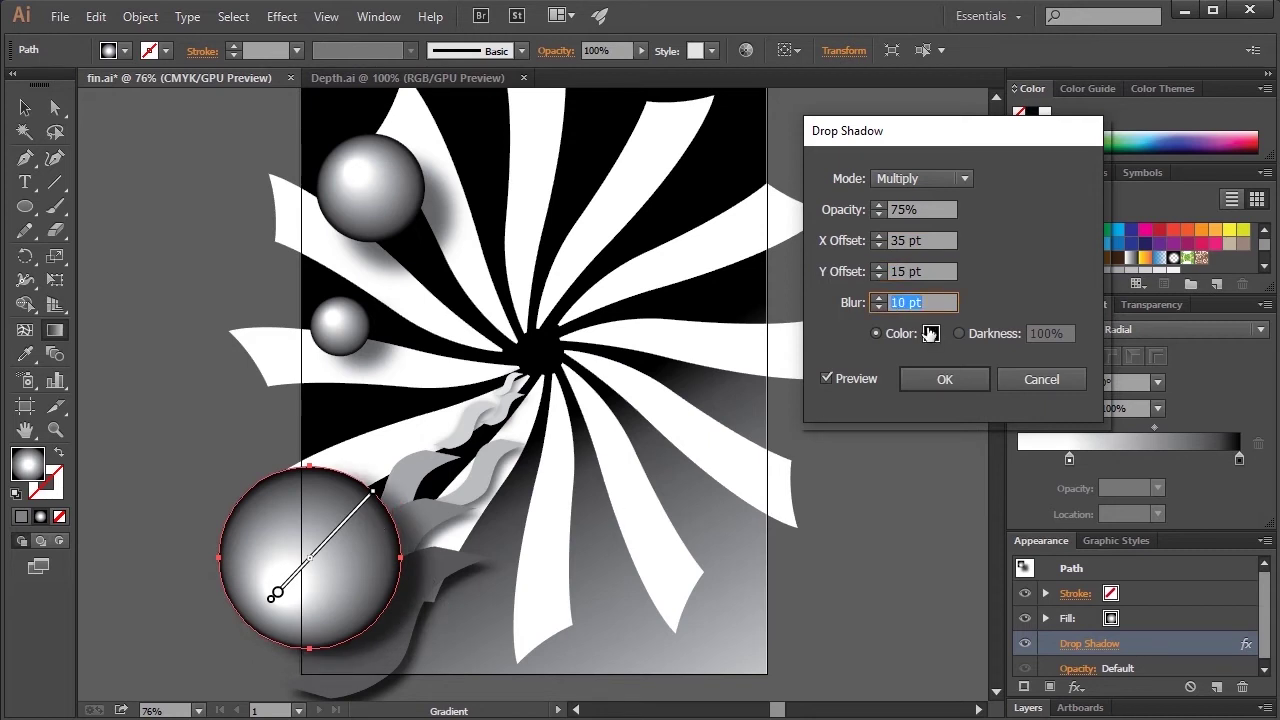
pyautogui.click(941, 379)
# - Enlarge the large sphere slightly from its upper-right corner and reposition it over the artboard's lower-left edge
pyautogui.press('v')
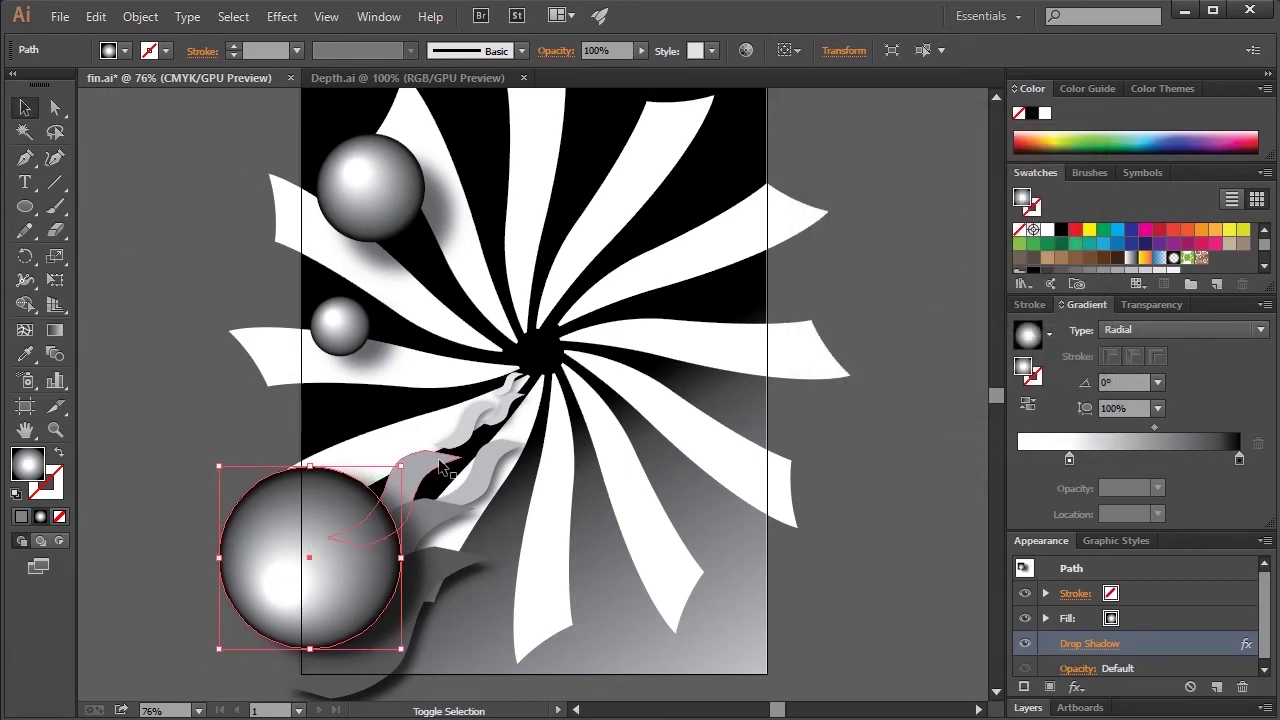
pyautogui.moveTo(402, 468); pyautogui.dragTo(436, 428)
pyautogui.moveTo(346, 521)
pyautogui.mouseDown()
pyautogui.moveTo(334, 543)
pyautogui.moveTo(347, 530)
pyautogui.mouseUp()
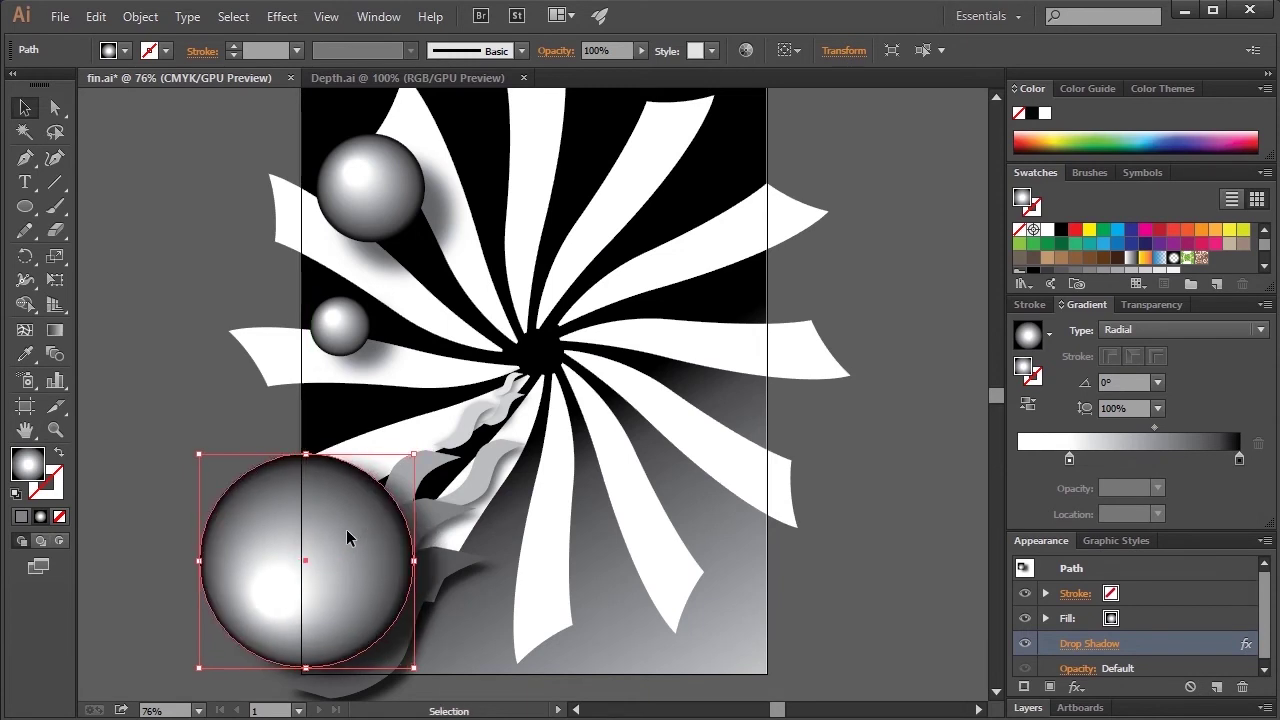
# - Refine the large sphere's radial gradient by shifting the white stop and midpoint toward the highlight and extending the gradient toward the upper right
pyautogui.click(55, 330)
pyautogui.moveTo(268, 600)
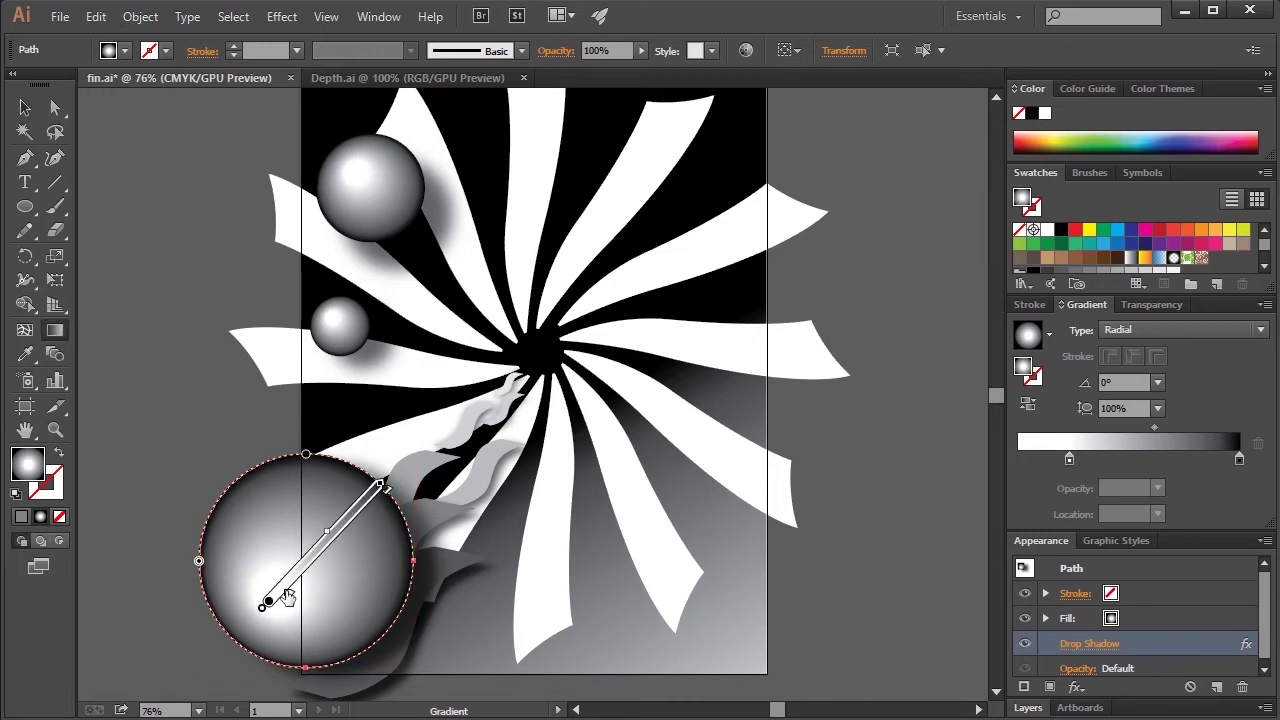
pyautogui.moveTo(299, 583); pyautogui.dragTo(288, 594)
pyautogui.moveTo(327, 531)
pyautogui.mouseDown()
pyautogui.moveTo(310, 553)
pyautogui.moveTo(319, 546)
pyautogui.mouseUp()
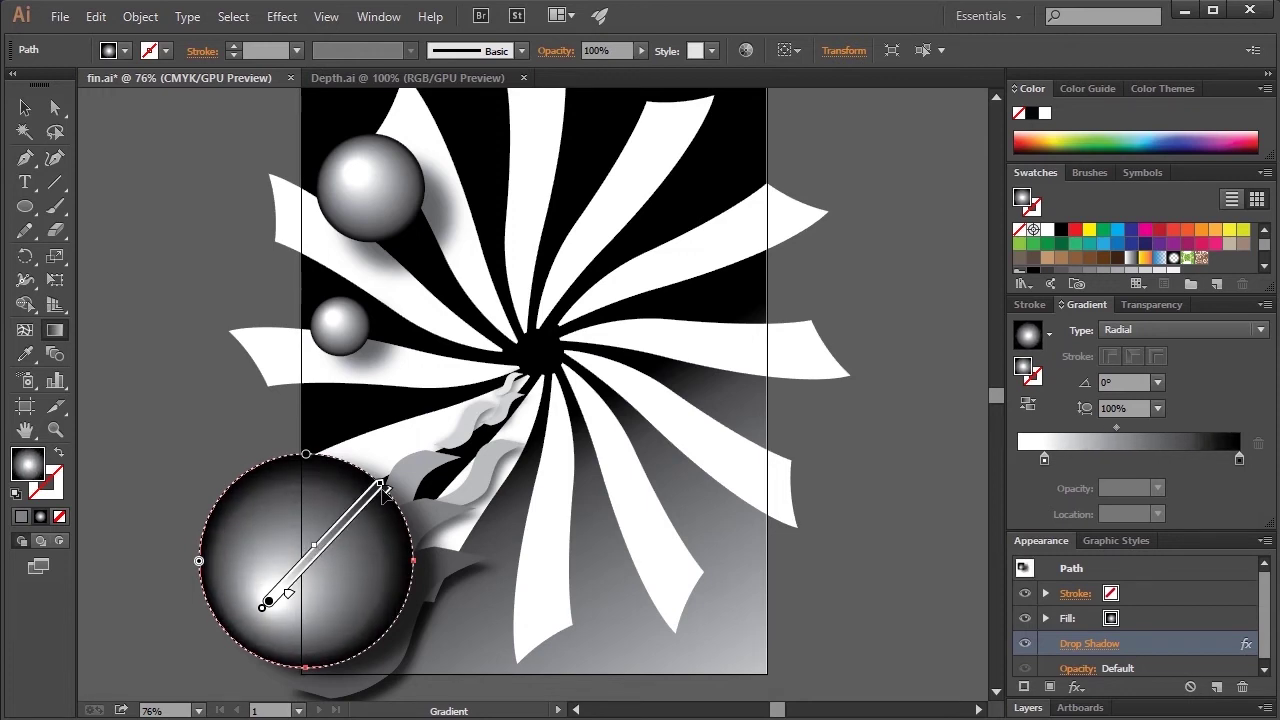
pyautogui.moveTo(383, 487)
pyautogui.mouseDown()
pyautogui.moveTo(372, 500)
pyautogui.moveTo(395, 466)
pyautogui.mouseUp()
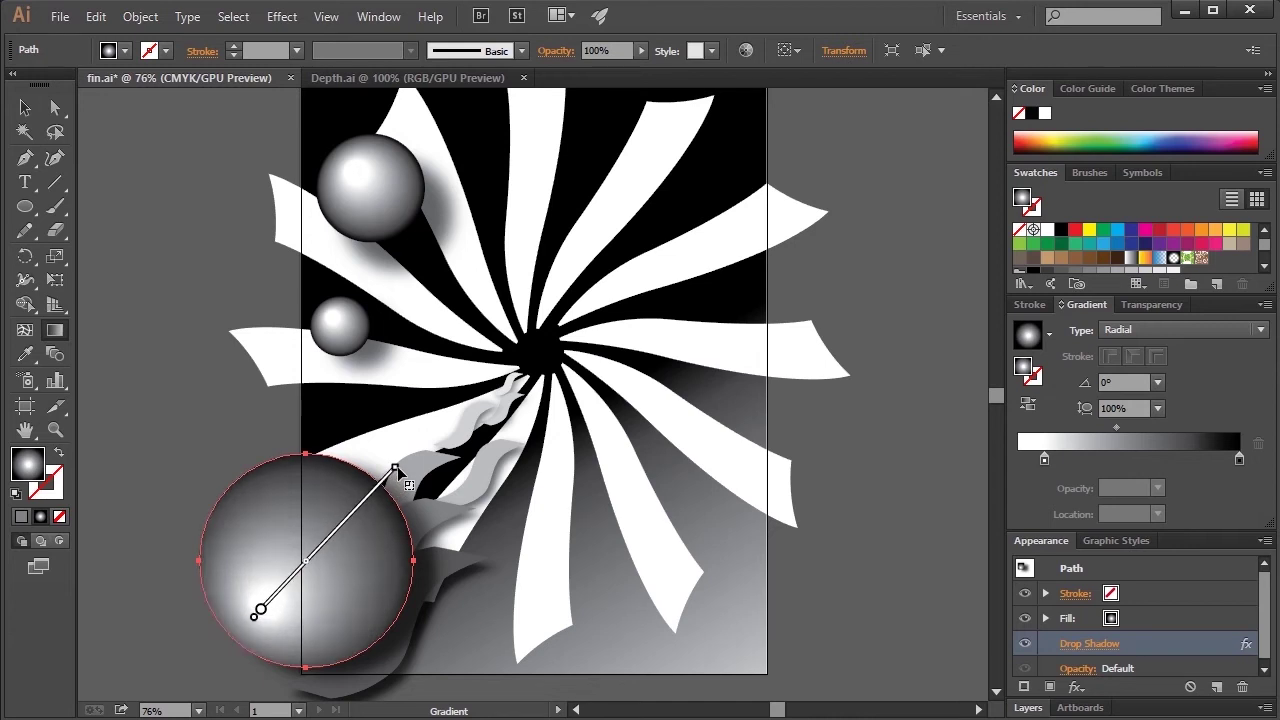
pyautogui.moveTo(259, 610)
pyautogui.mouseDown()
pyautogui.moveTo(274, 600)
pyautogui.moveTo(259, 610)
pyautogui.mouseUp()
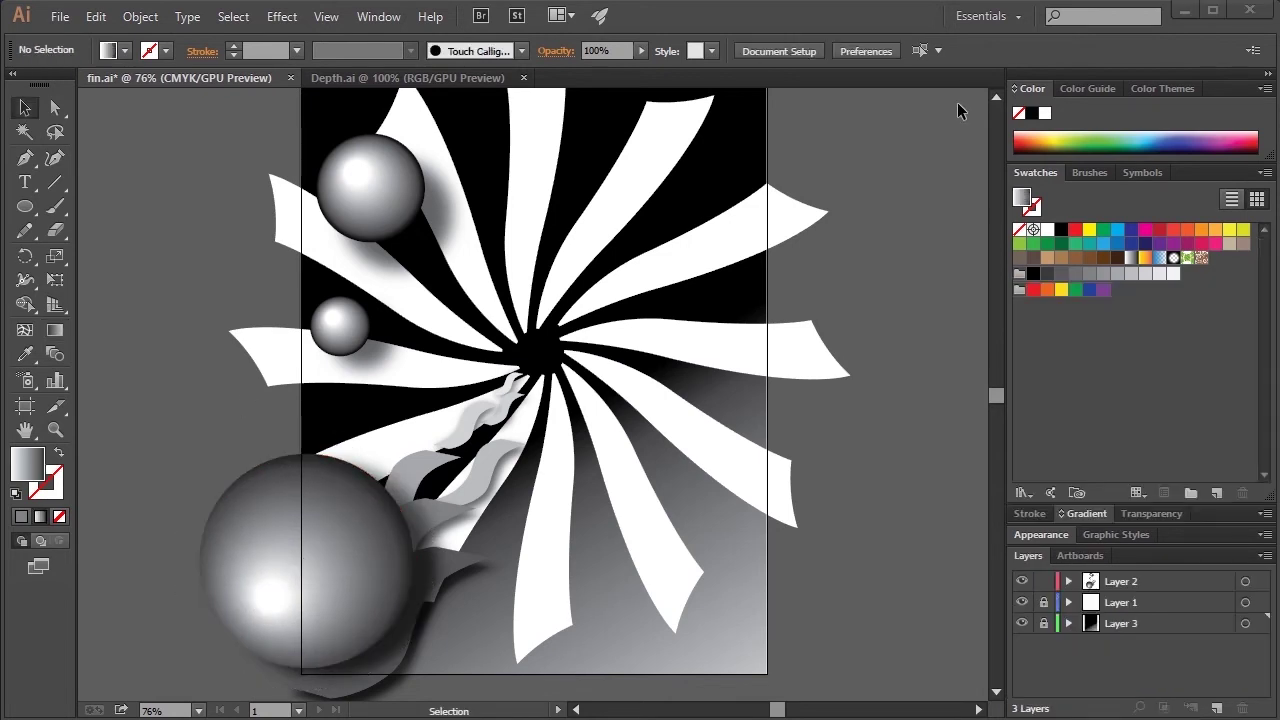
# - Unlock Layer 3 and select its gradient-filled background path
pyautogui.click(996, 98)
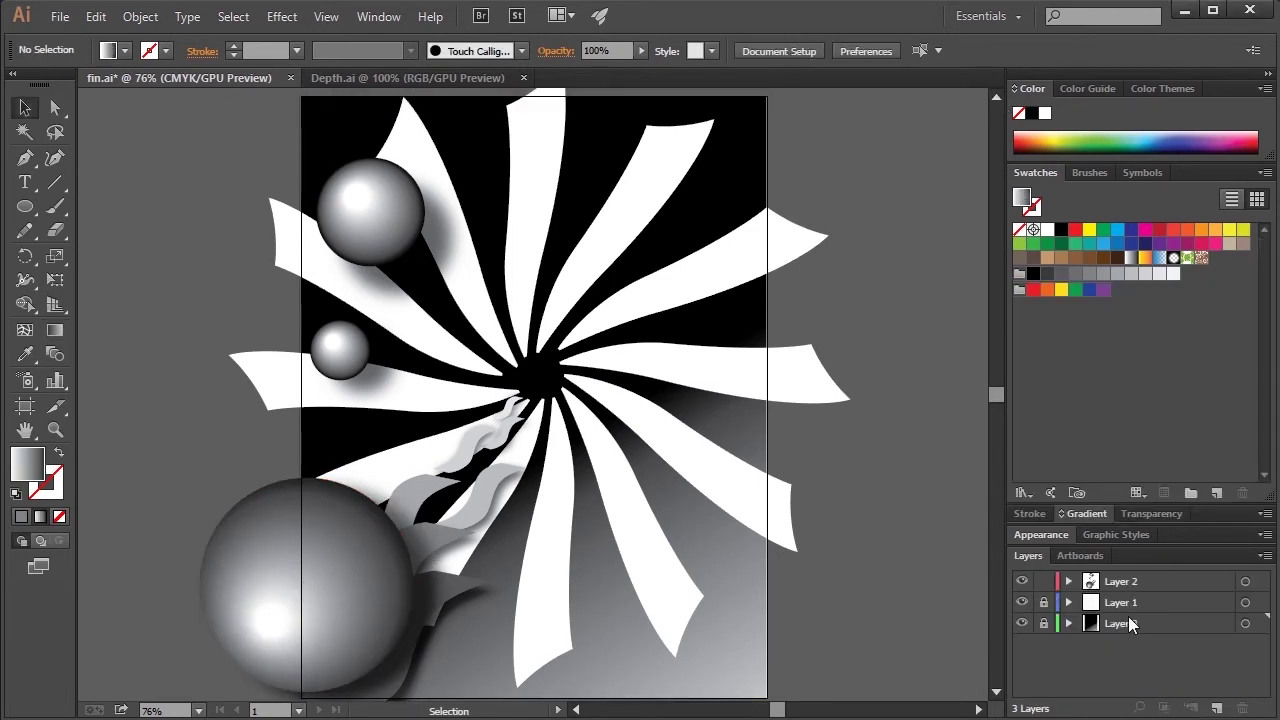
pyautogui.click(1136, 623)
pyautogui.click(1043, 623)
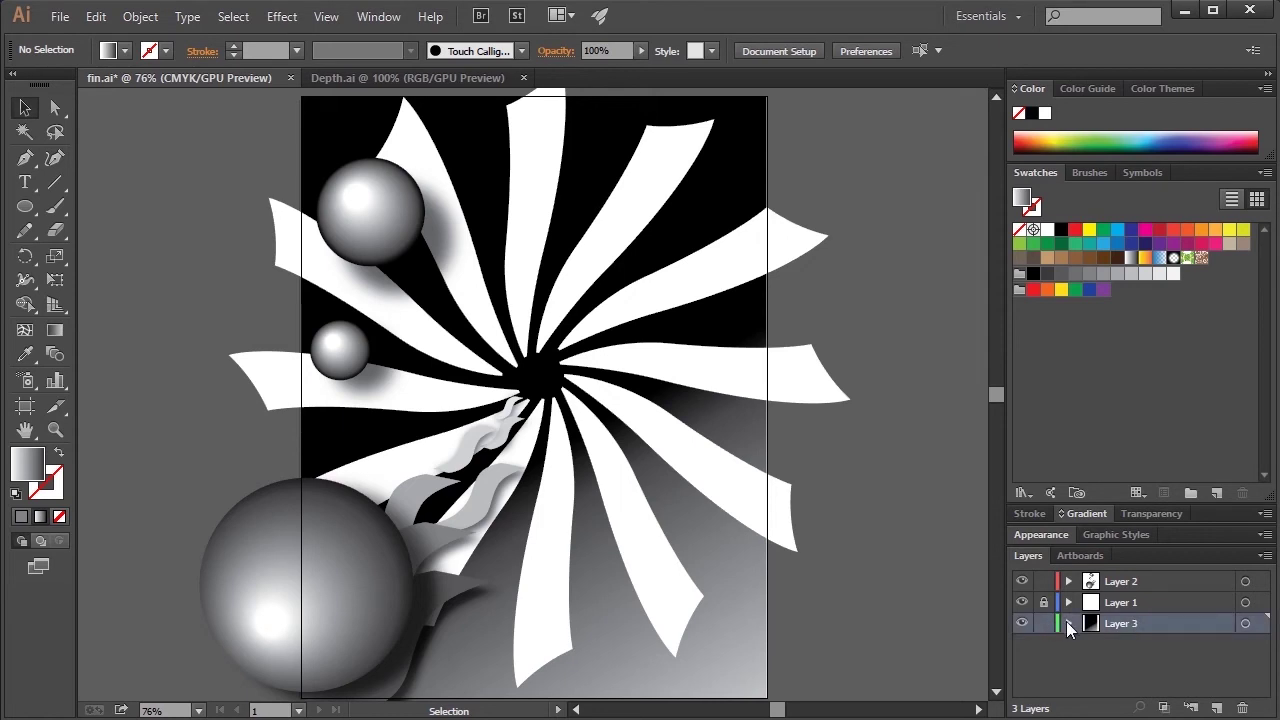
pyautogui.click(1068, 623)
pyautogui.click(1245, 644)
pyautogui.hotkey('ctrl', 'shift', 'a')
pyautogui.click(1245, 646)
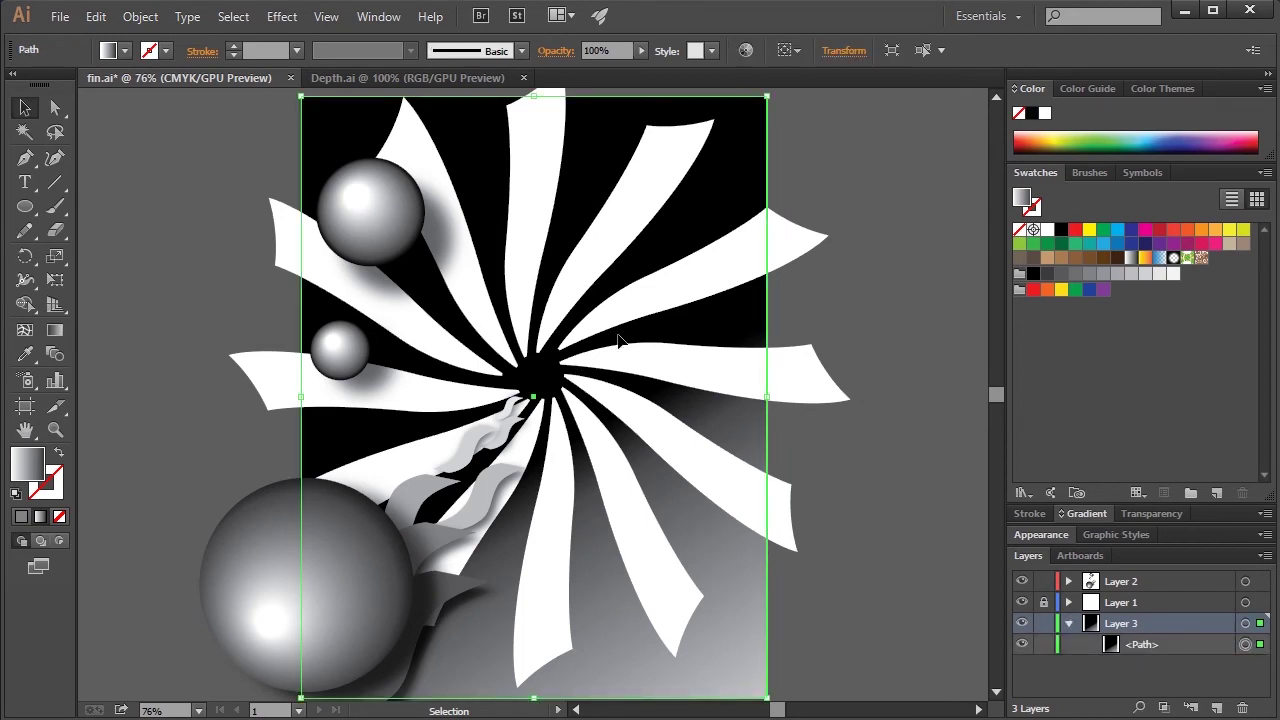
# - Preview the Texturizer effect with the Canvas texture on the background path and cancel it
pyautogui.click(282, 17)
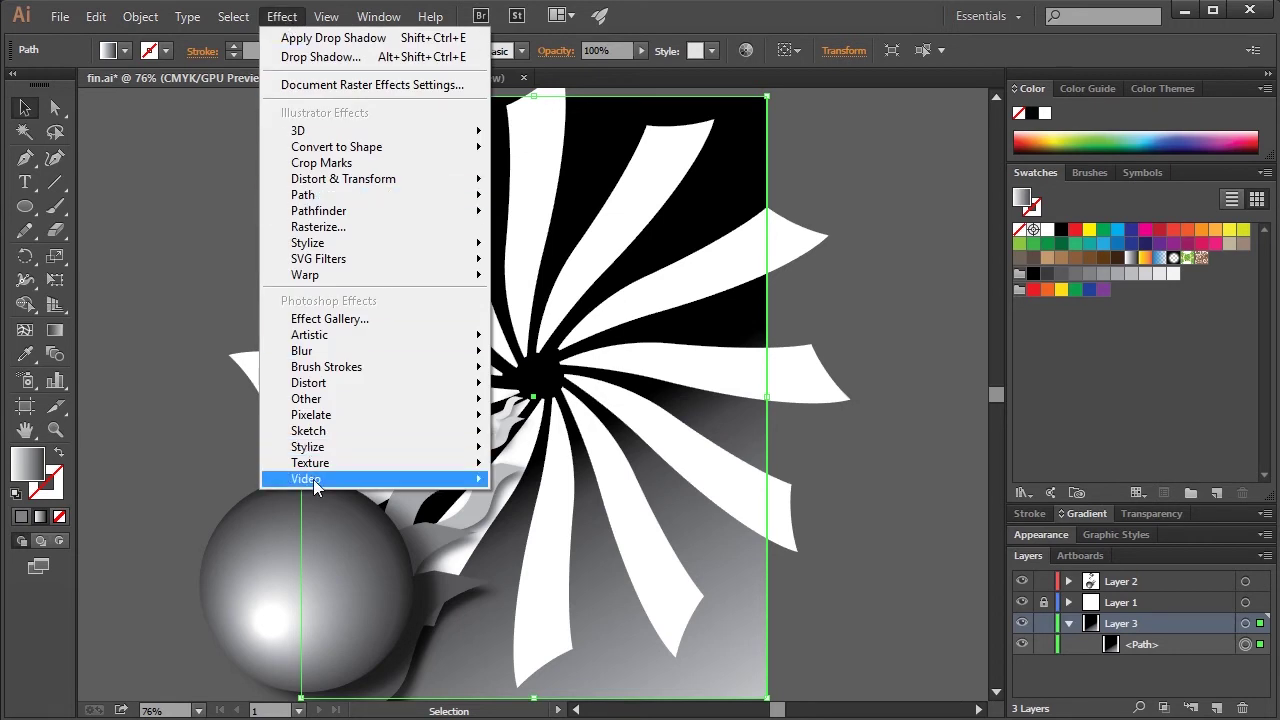
pyautogui.moveTo(322, 463)
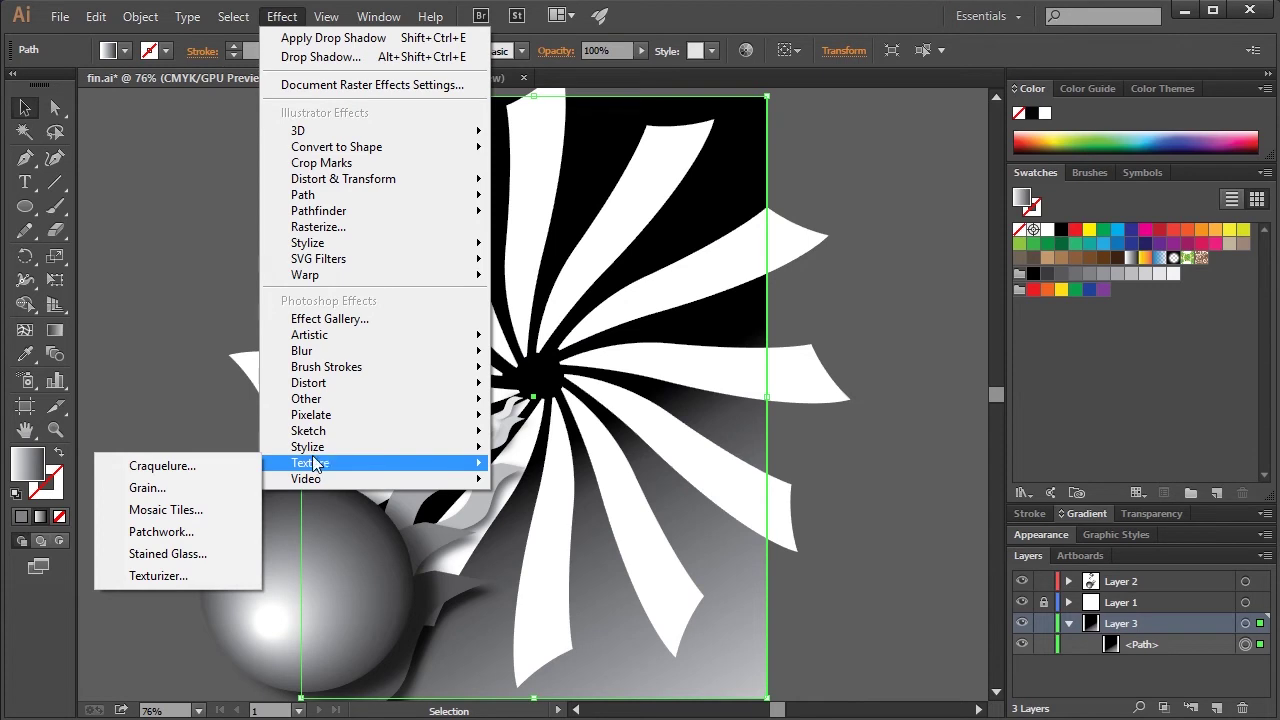
pyautogui.click(143, 580)
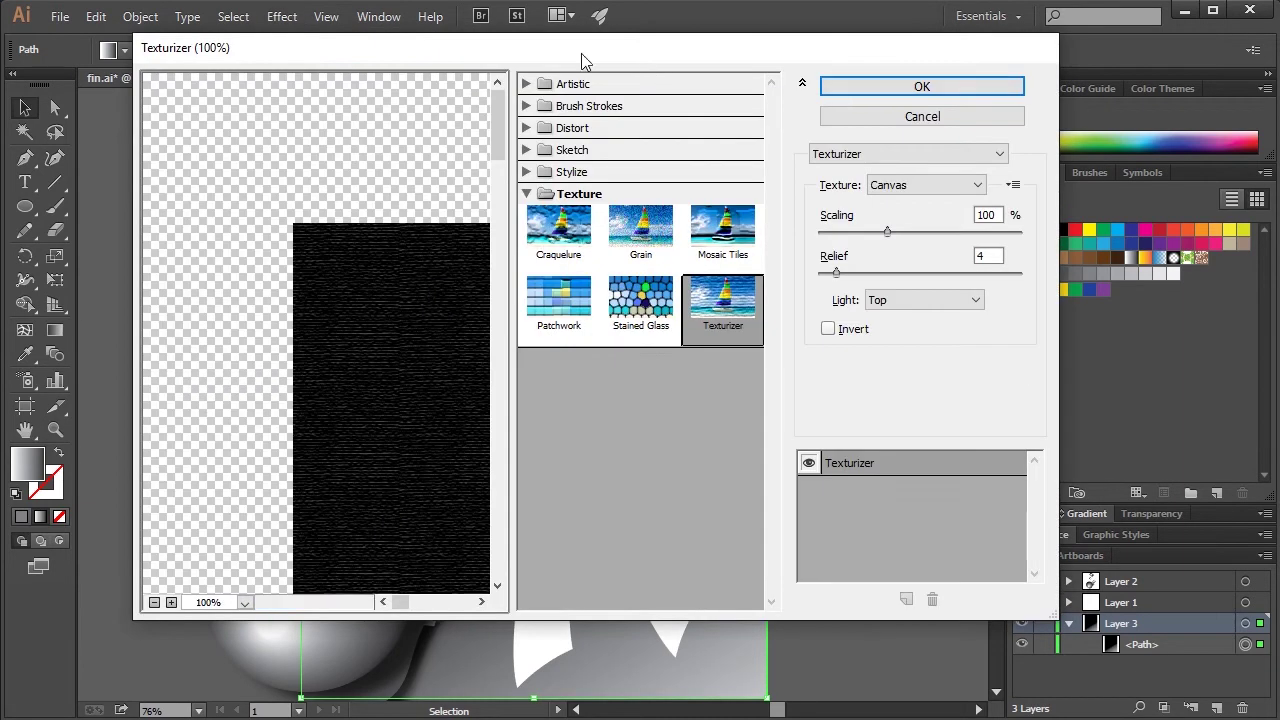
pyautogui.moveTo(414, 406); pyautogui.dragTo(411, 180)
pyautogui.click(995, 116)
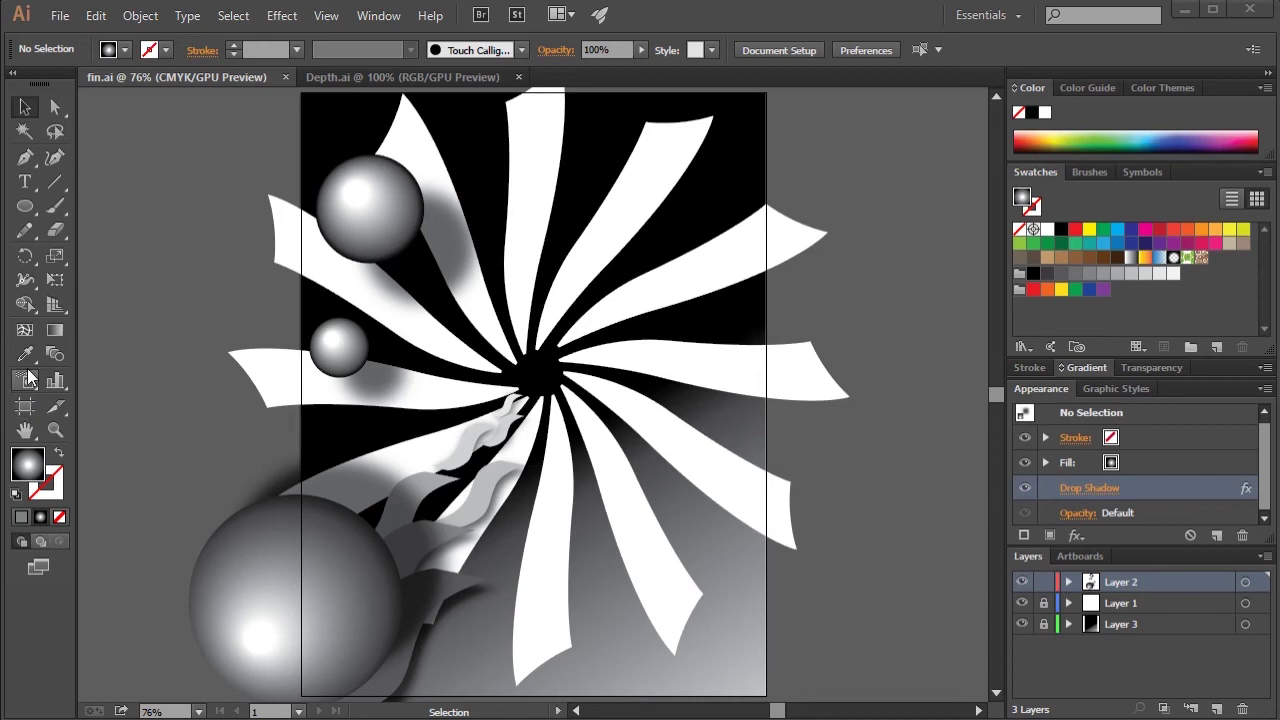
# - Narrow the artboard to about 566 pt wide by moving its left and right edges inward with the Artboard tool
pyautogui.click(26, 407)
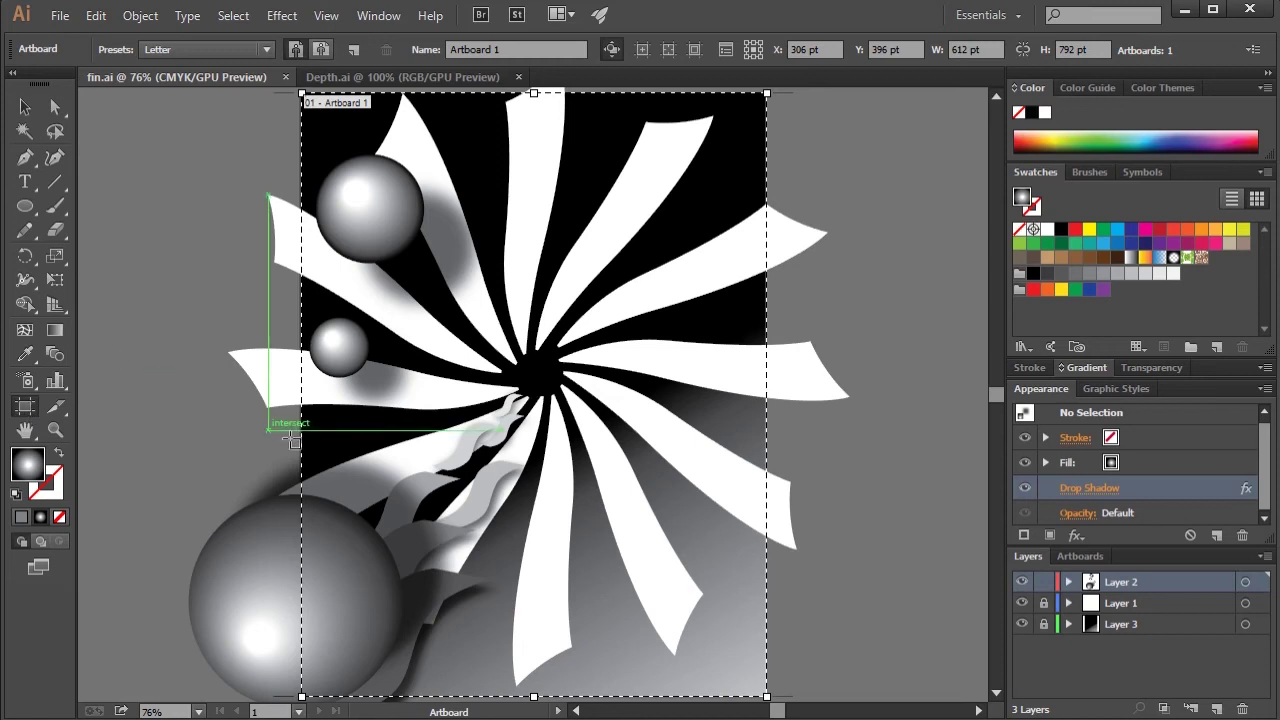
pyautogui.moveTo(303, 396); pyautogui.dragTo(321, 396)
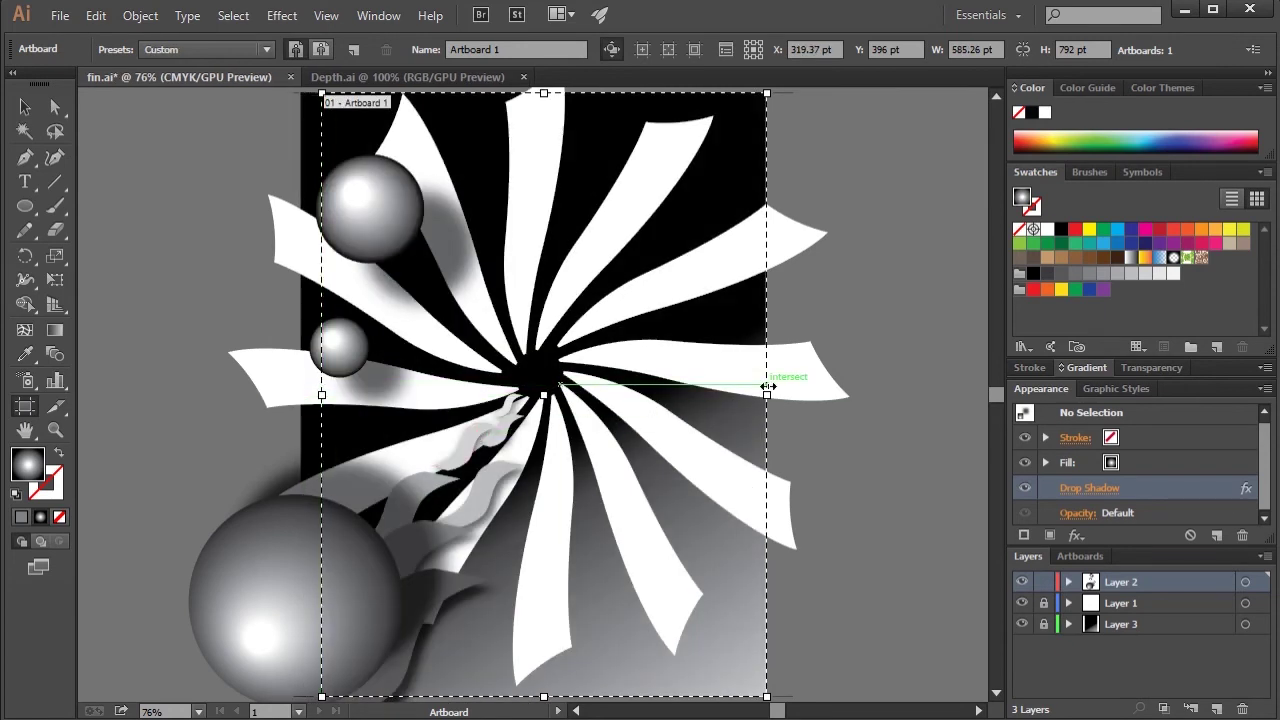
pyautogui.moveTo(766, 394); pyautogui.dragTo(752, 409)
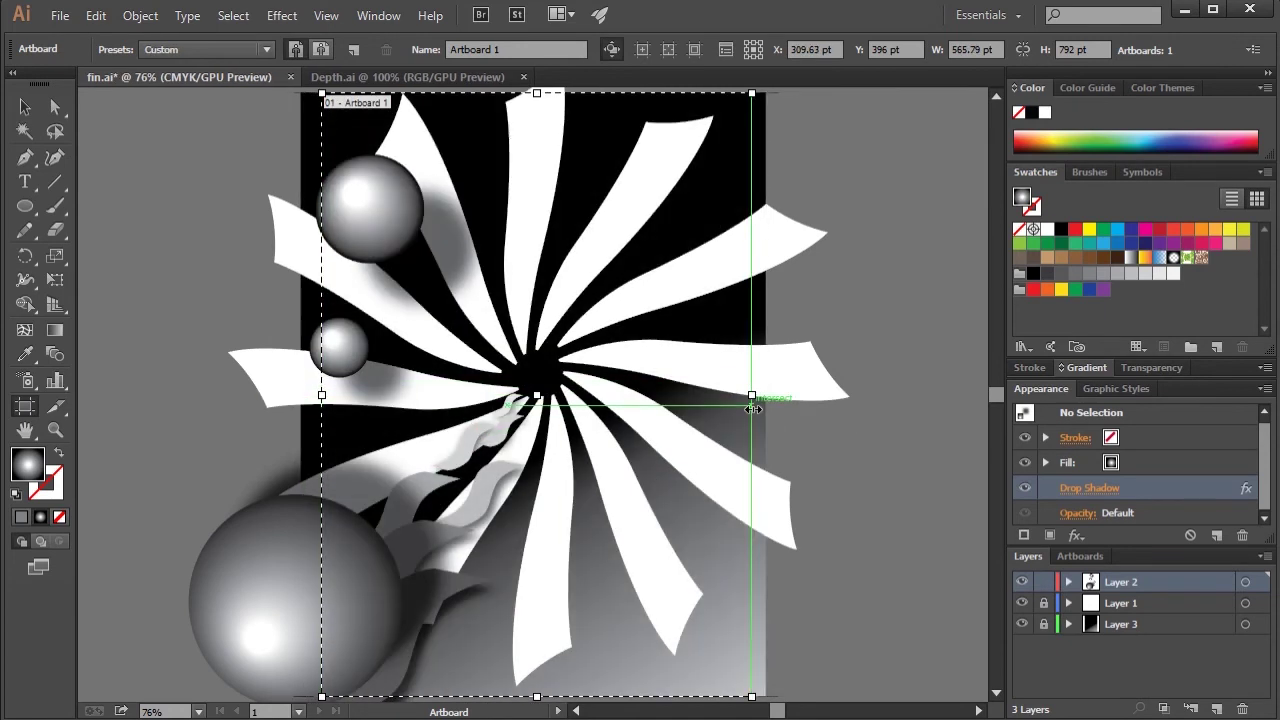
# - Draw a tiny artboard at the main artboard's upper edge and delete it
pyautogui.moveTo(531, 91); pyautogui.dragTo(531, 116)
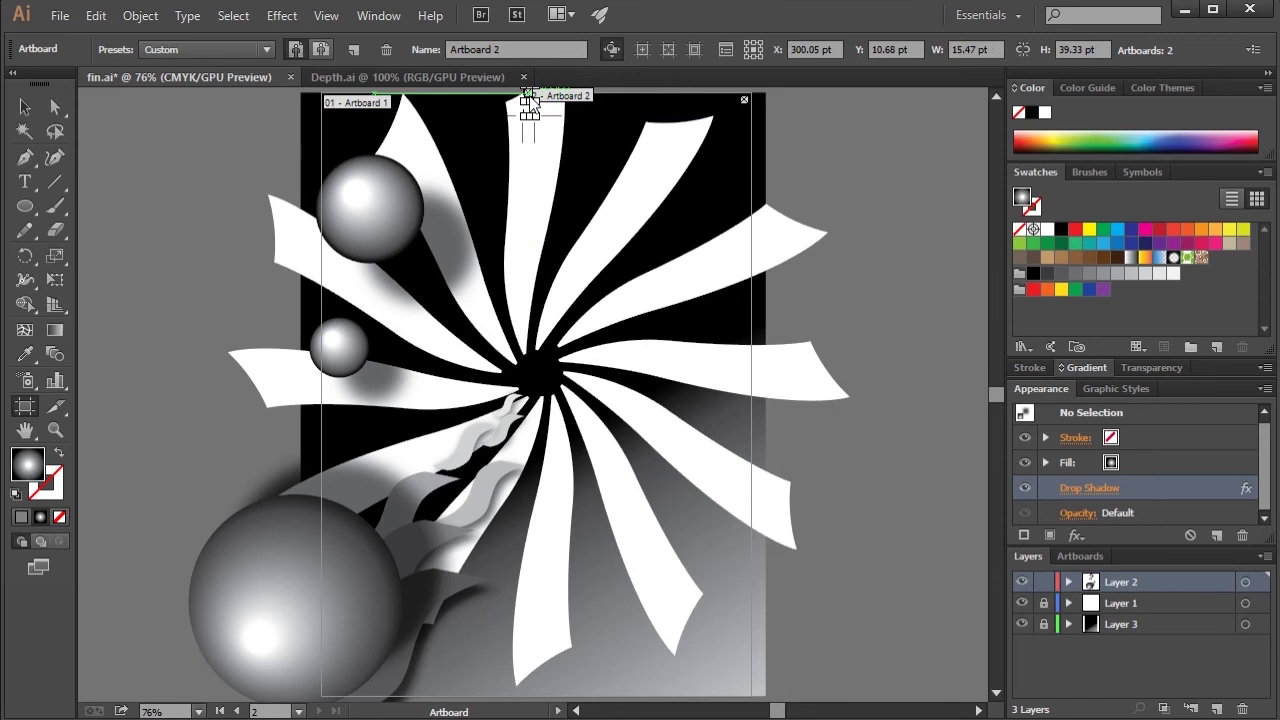
pyautogui.press('Delete')
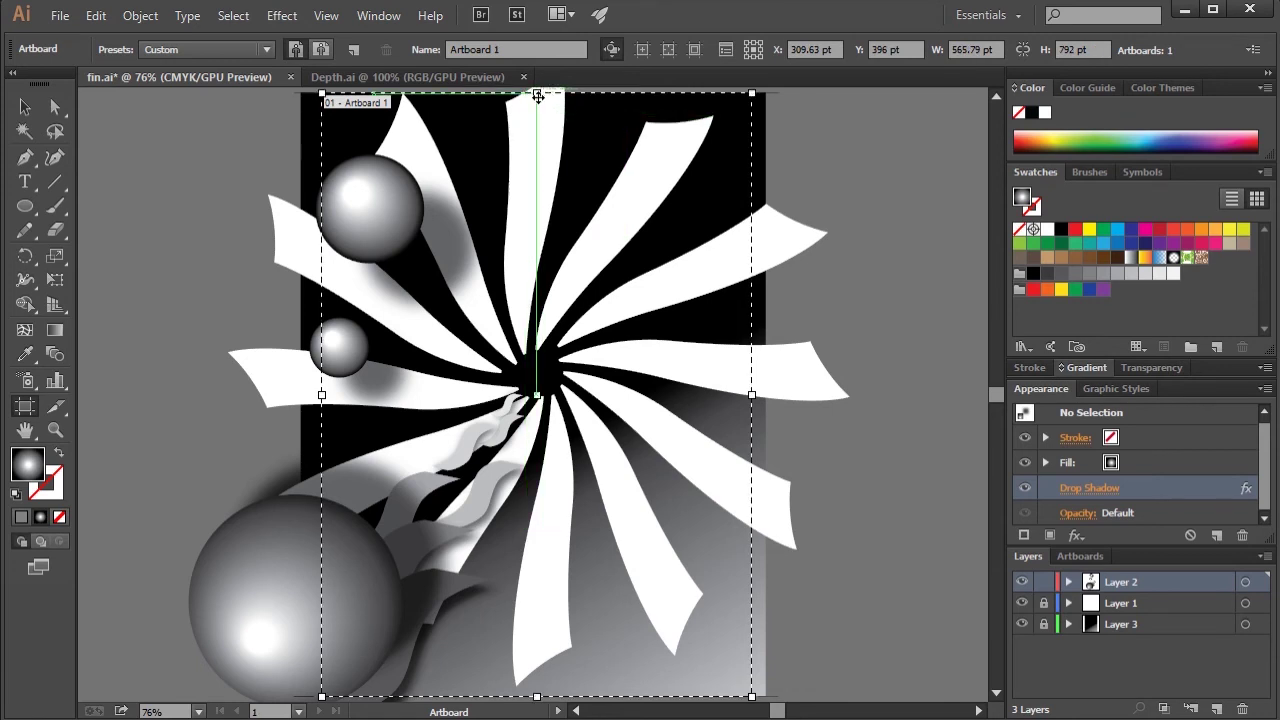
# - Draw four small extra artboards in the empty canvas beside the main one, from about 17 × 45 pt to 131 × 66 pt
pyautogui.moveTo(789, 136); pyautogui.dragTo(802, 170)
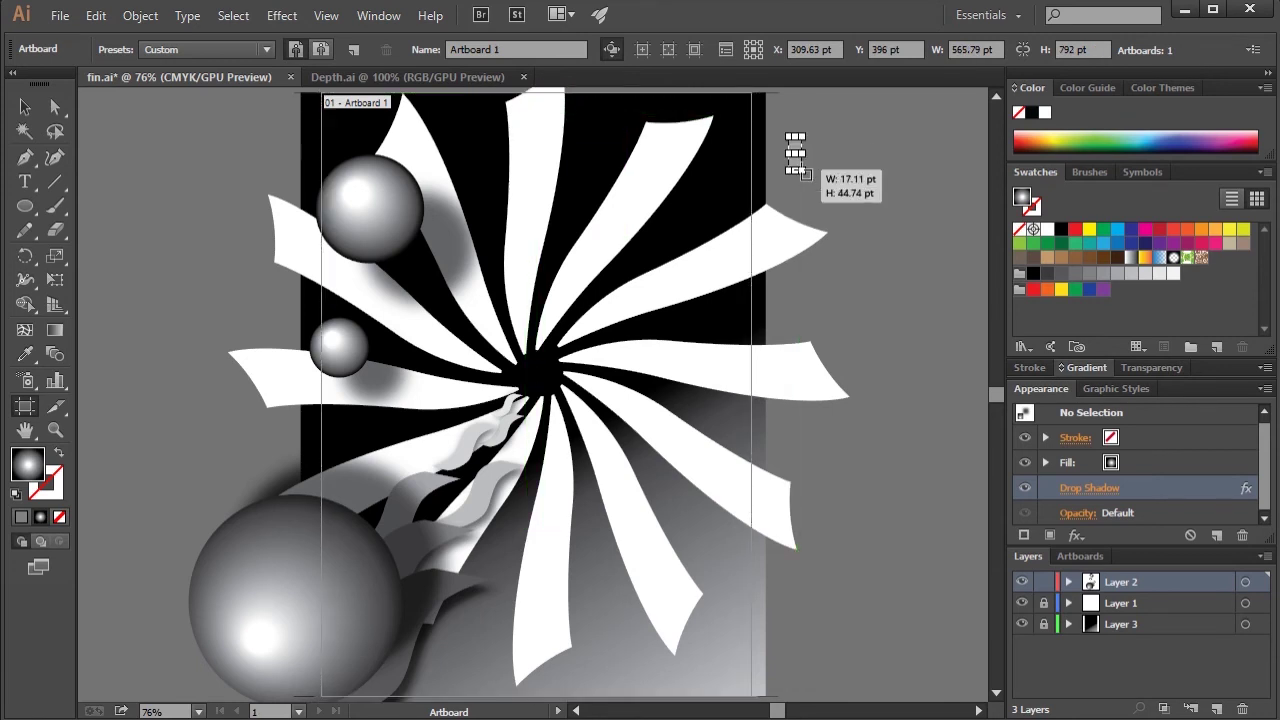
pyautogui.moveTo(897, 210); pyautogui.dragTo(871, 155)
pyautogui.moveTo(929, 317); pyautogui.dragTo(883, 262)
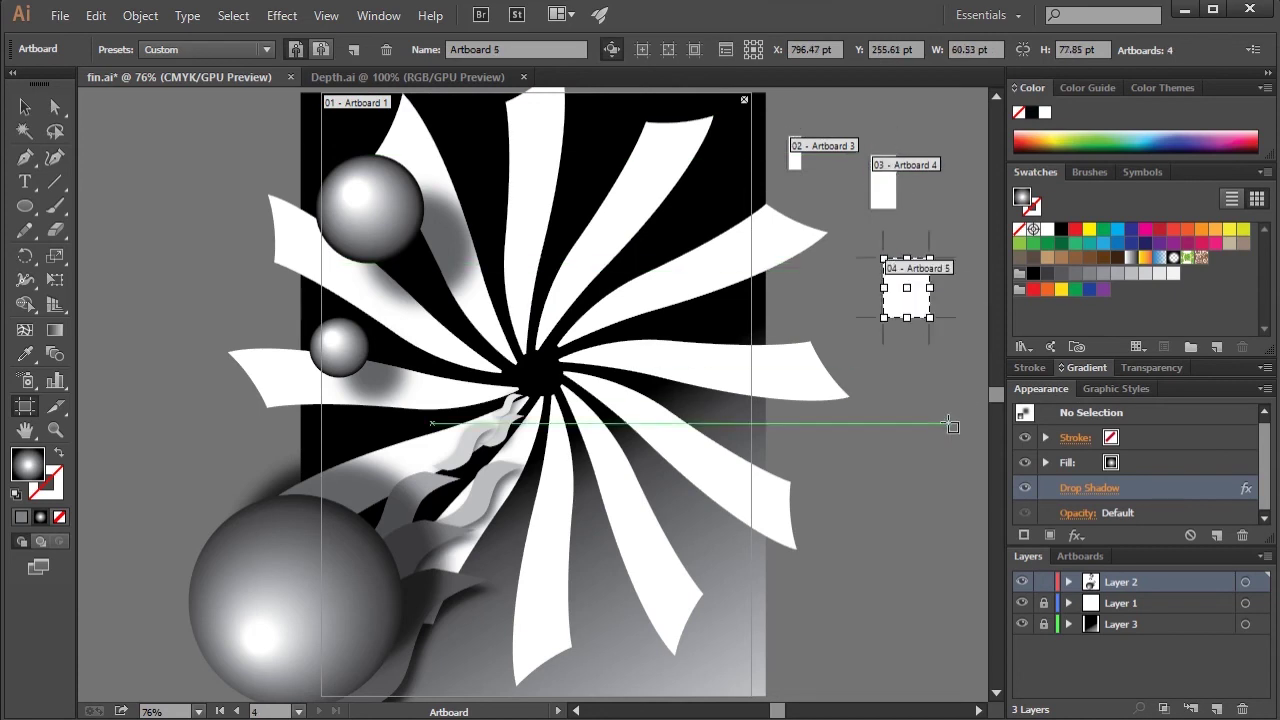
pyautogui.moveTo(950, 423); pyautogui.dragTo(850, 375)
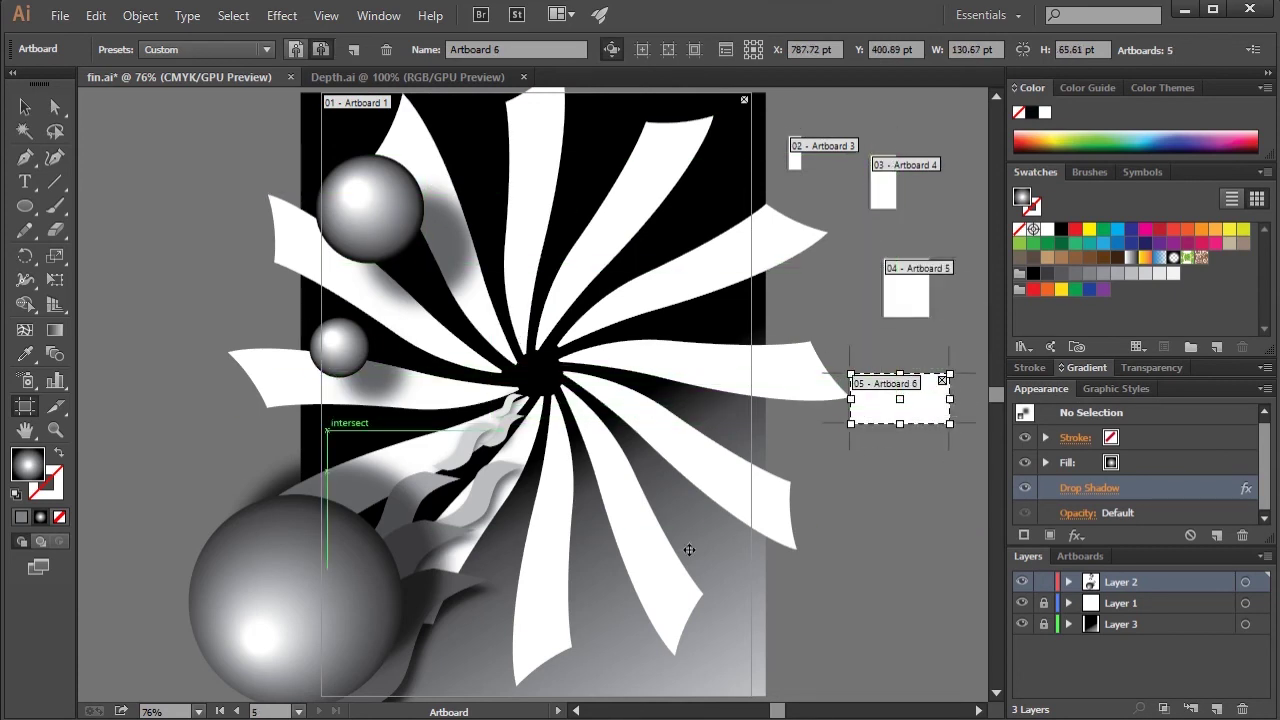
# - Delete the four small extra artboards beside the main artboard
pyautogui.click(942, 380)
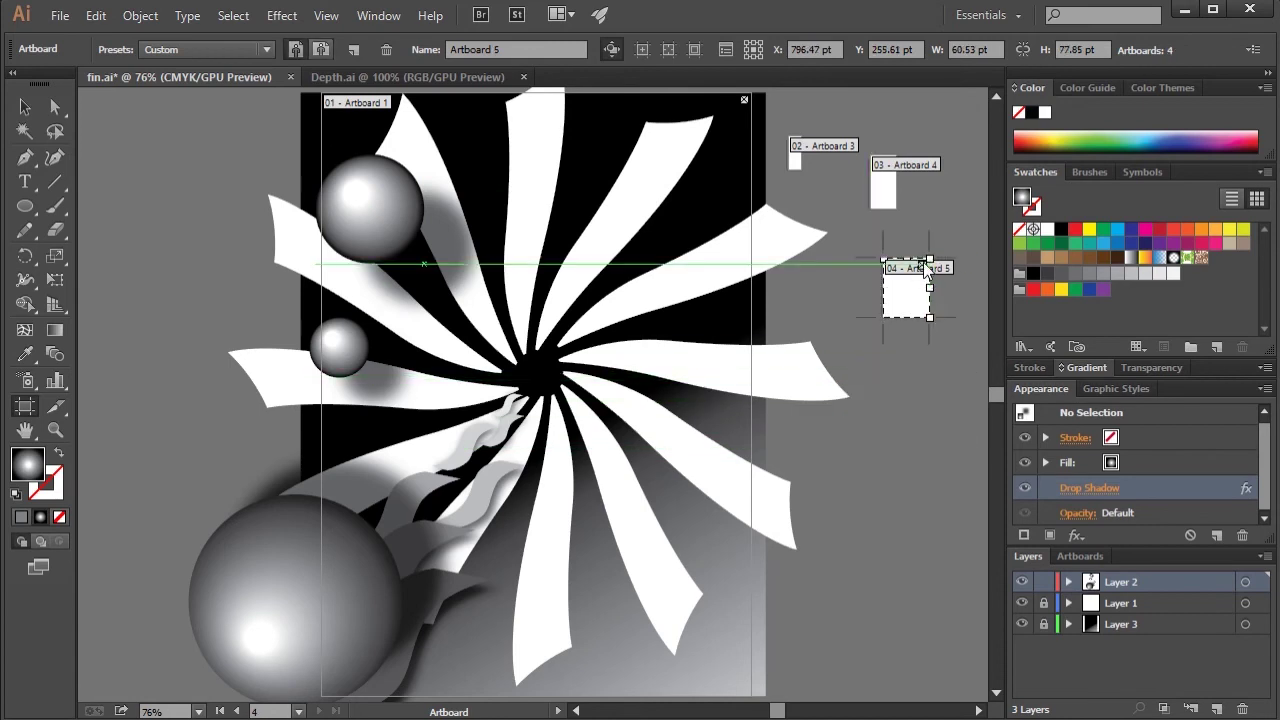
pyautogui.click(940, 258)
pyautogui.click(889, 161)
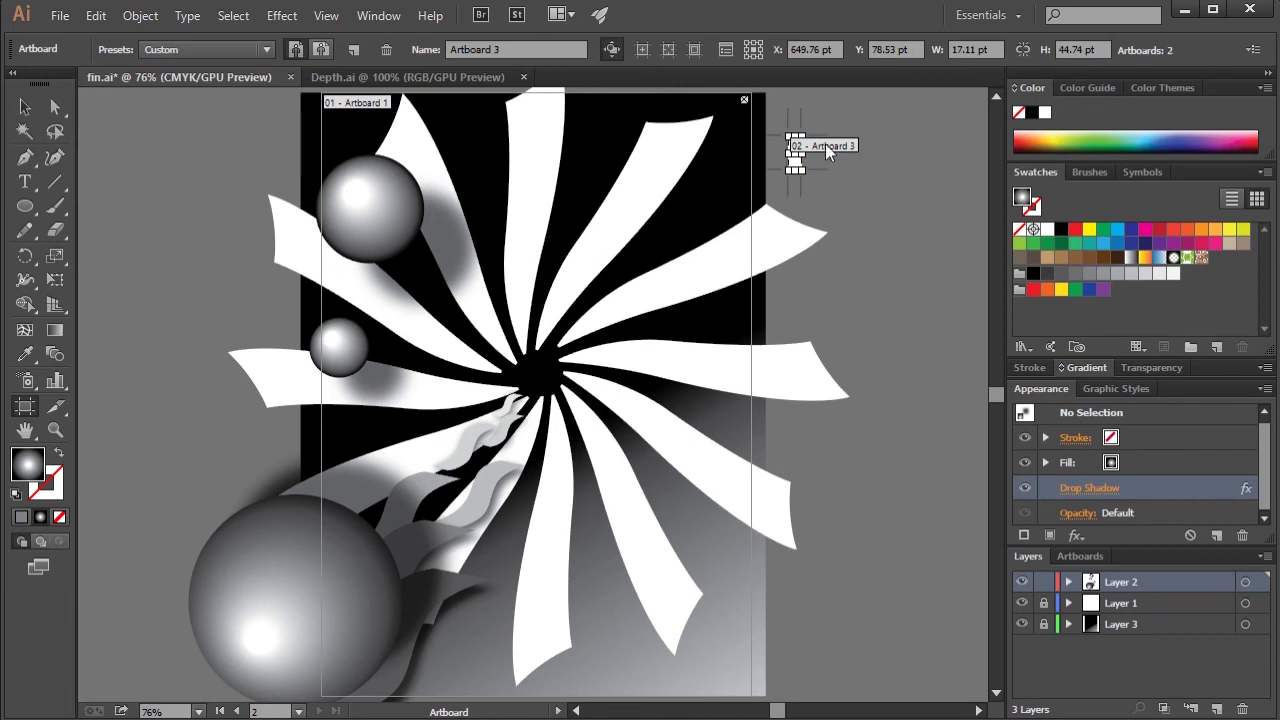
pyautogui.click(798, 142)
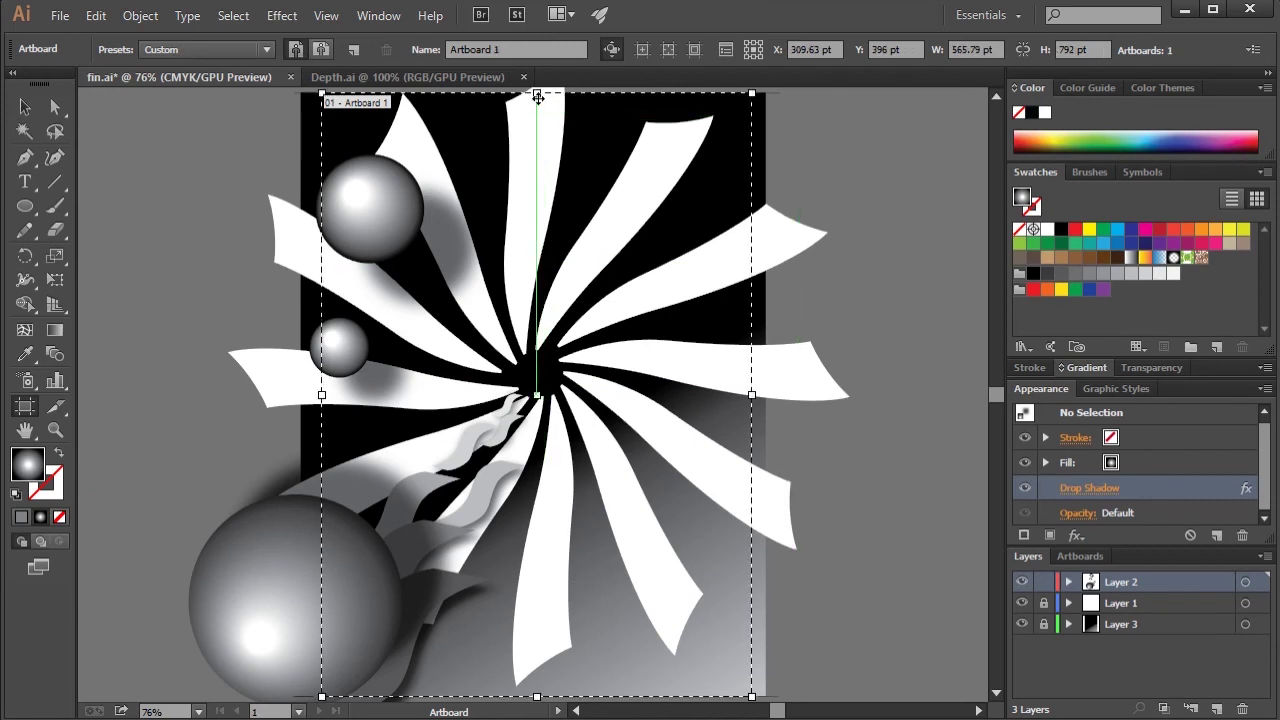
# - Move the main artboard's upper edge inward to a height of about 762 pt
pyautogui.moveTo(537, 93); pyautogui.dragTo(537, 116)
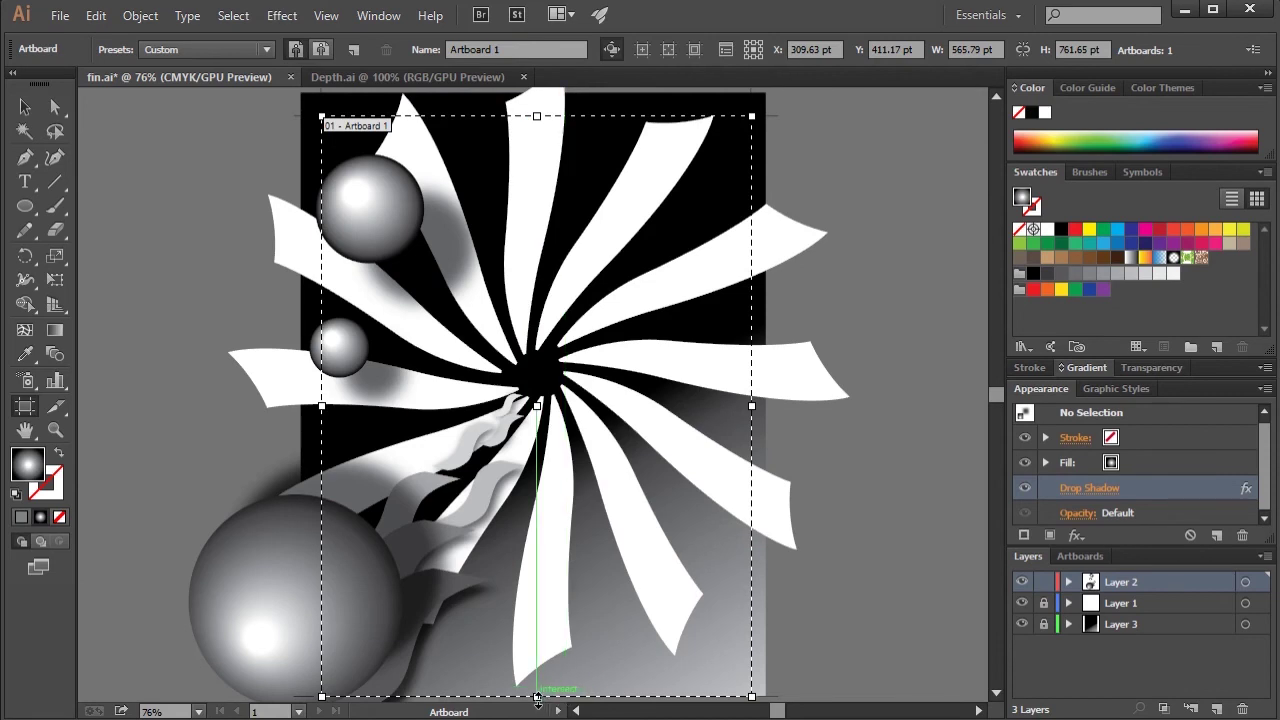
pyautogui.moveTo(537, 694); pyautogui.dragTo(536, 682)
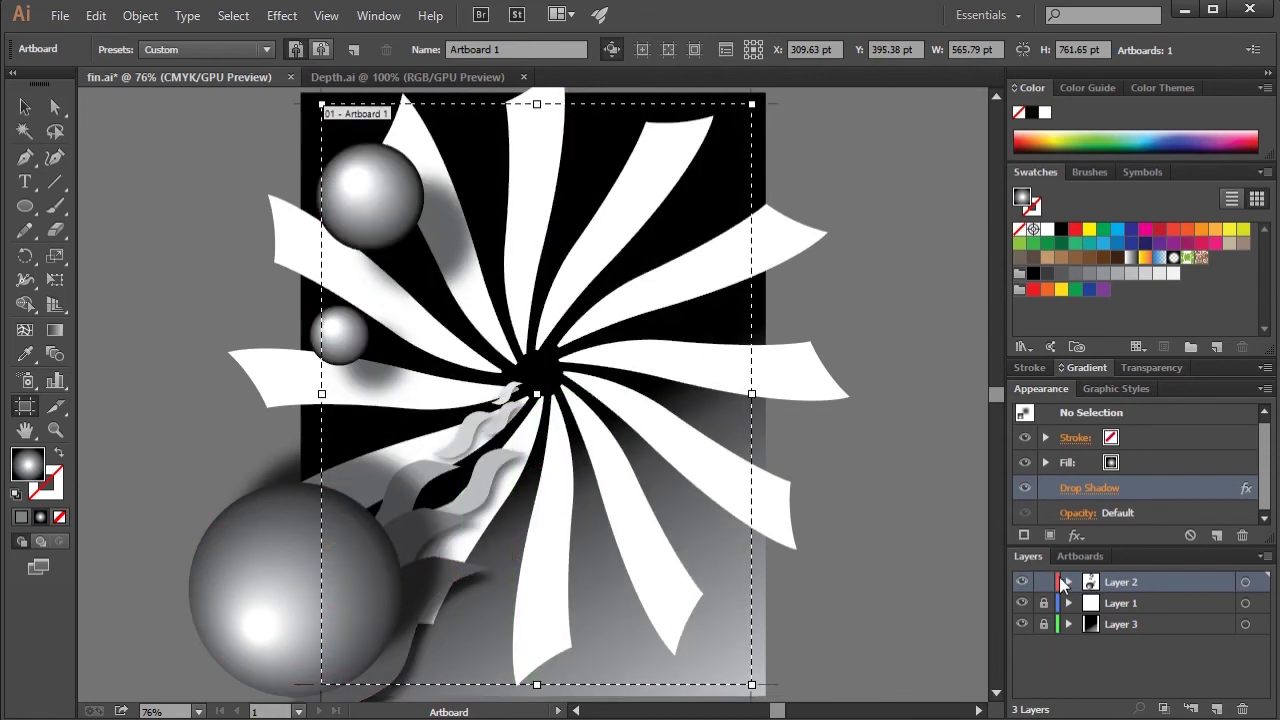
pyautogui.press('v')
pyautogui.hotkey('ctrl', 'z')
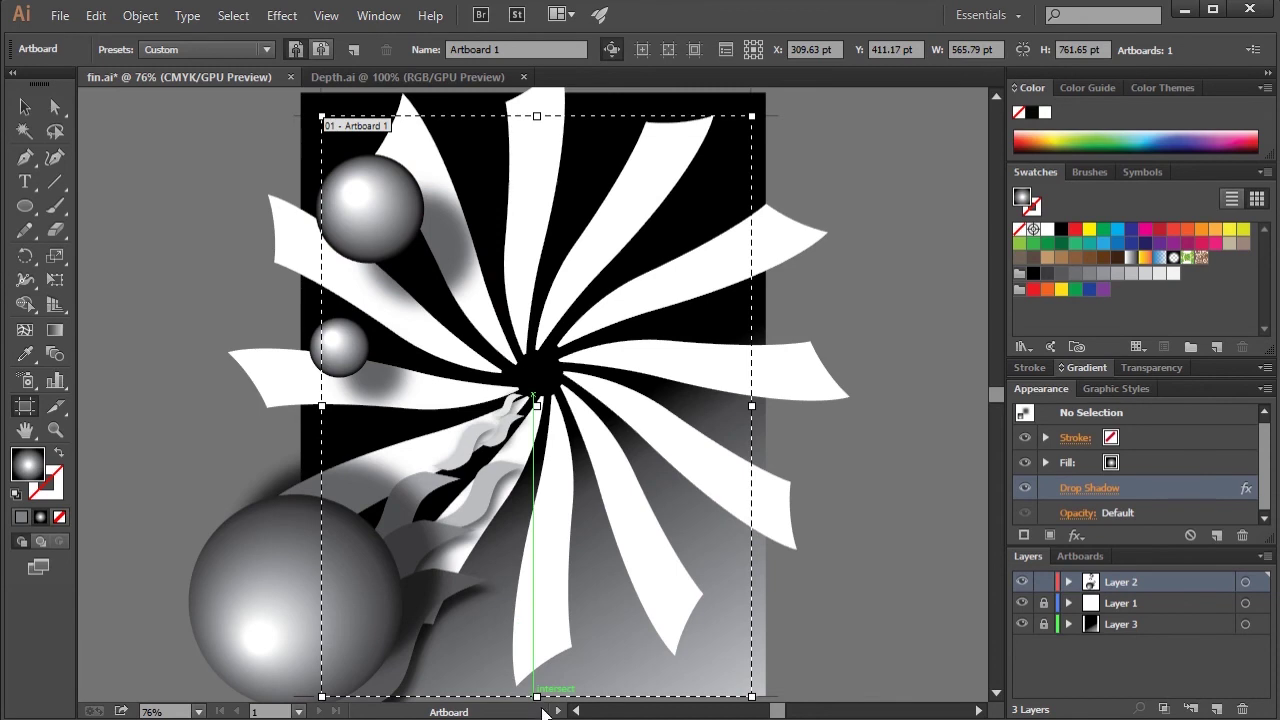
# - Raise the artboard's lower edge to a height of about 749 pt and move its left edge outward to a width of about 581 pt
pyautogui.moveTo(537, 697); pyautogui.dragTo(537, 686)
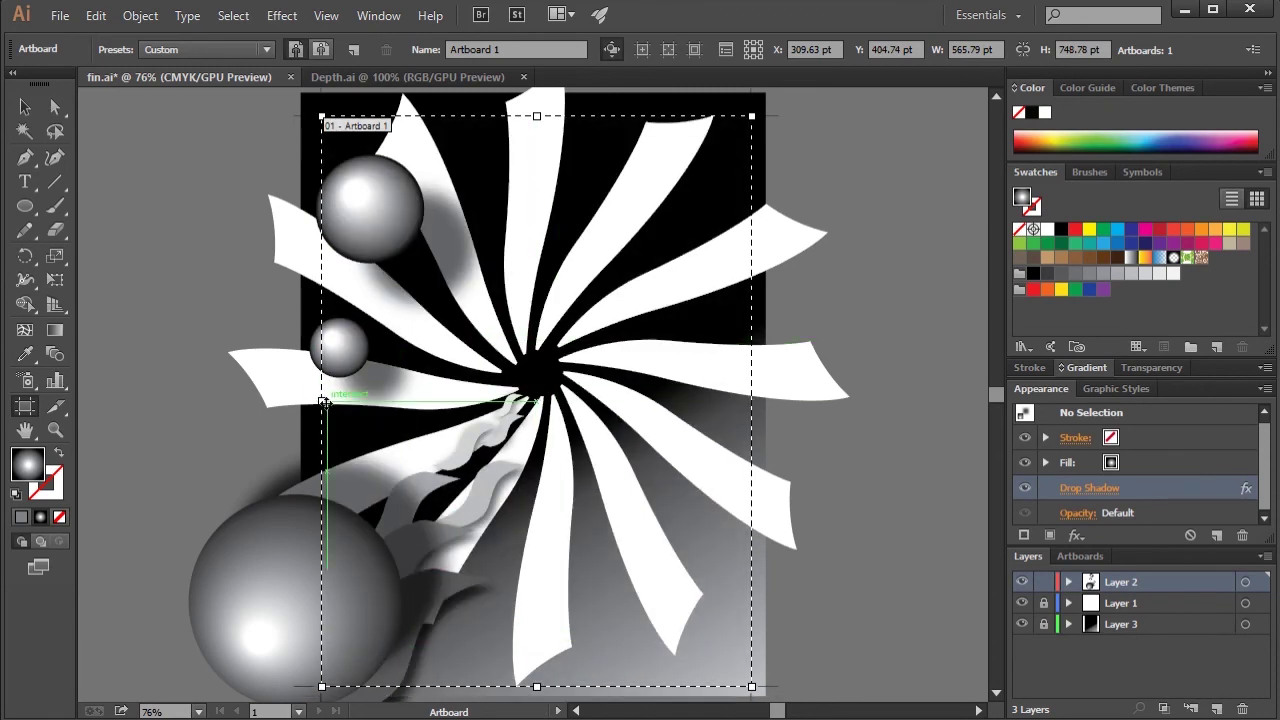
pyautogui.moveTo(323, 401); pyautogui.dragTo(310, 404)
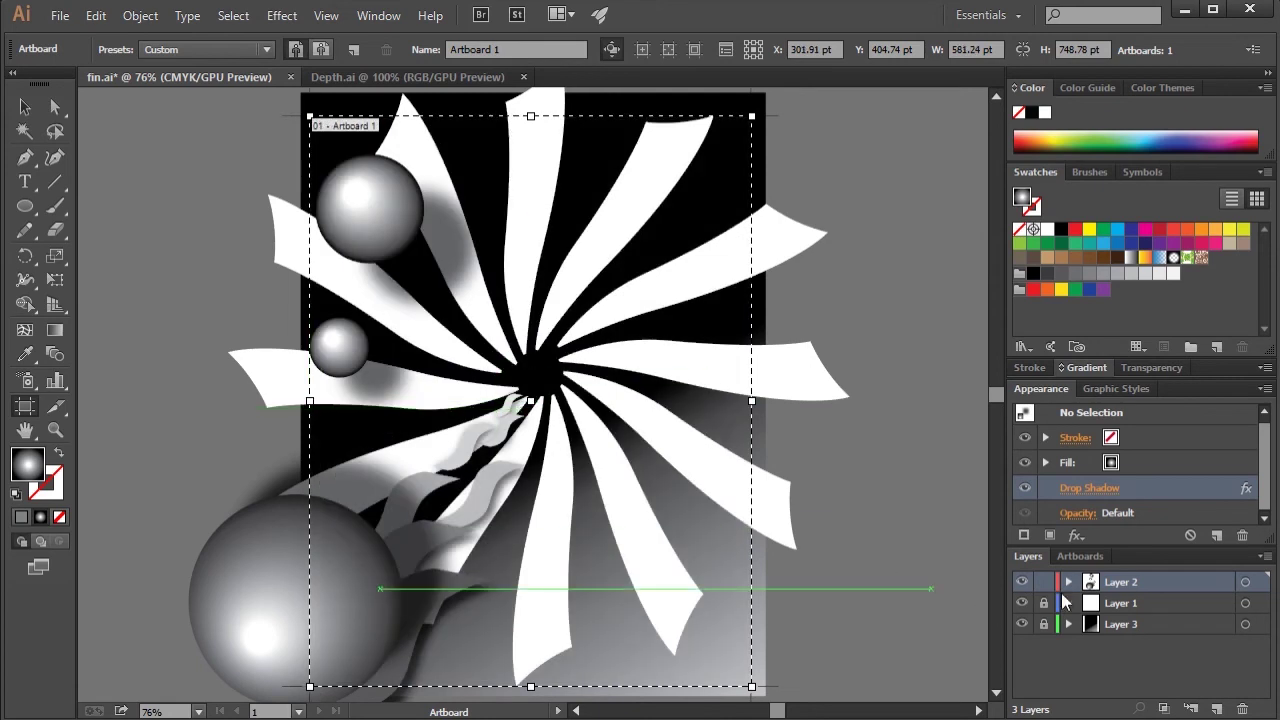
# - Select all artwork on Layer 2, leave artboard editing for the Selection tool and clear the selection
pyautogui.click(1245, 582)
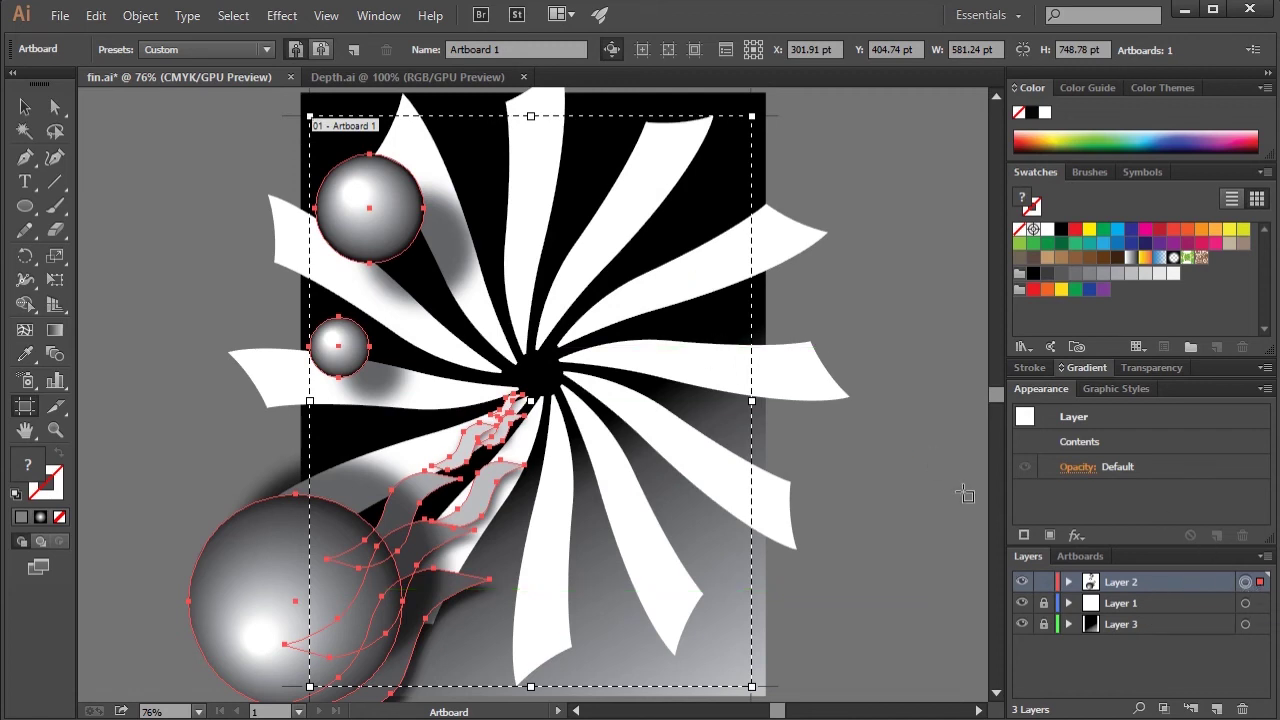
pyautogui.click(25, 108)
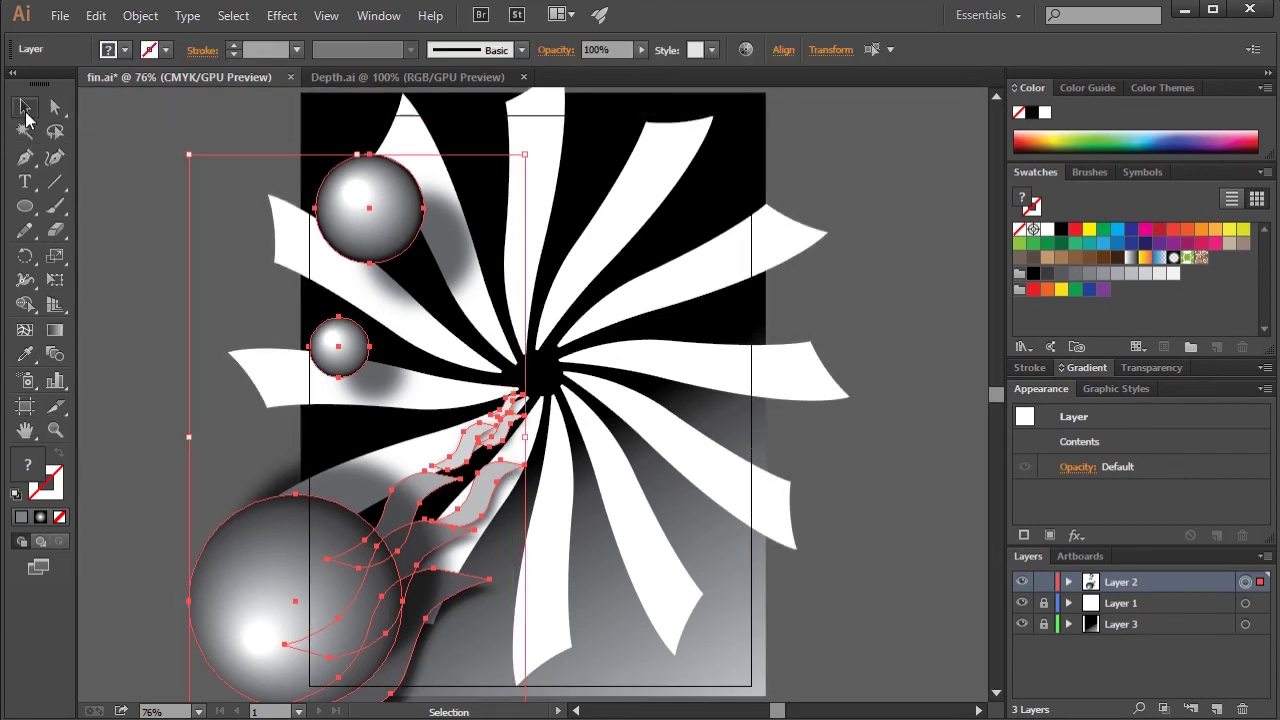
pyautogui.click(232, 112)
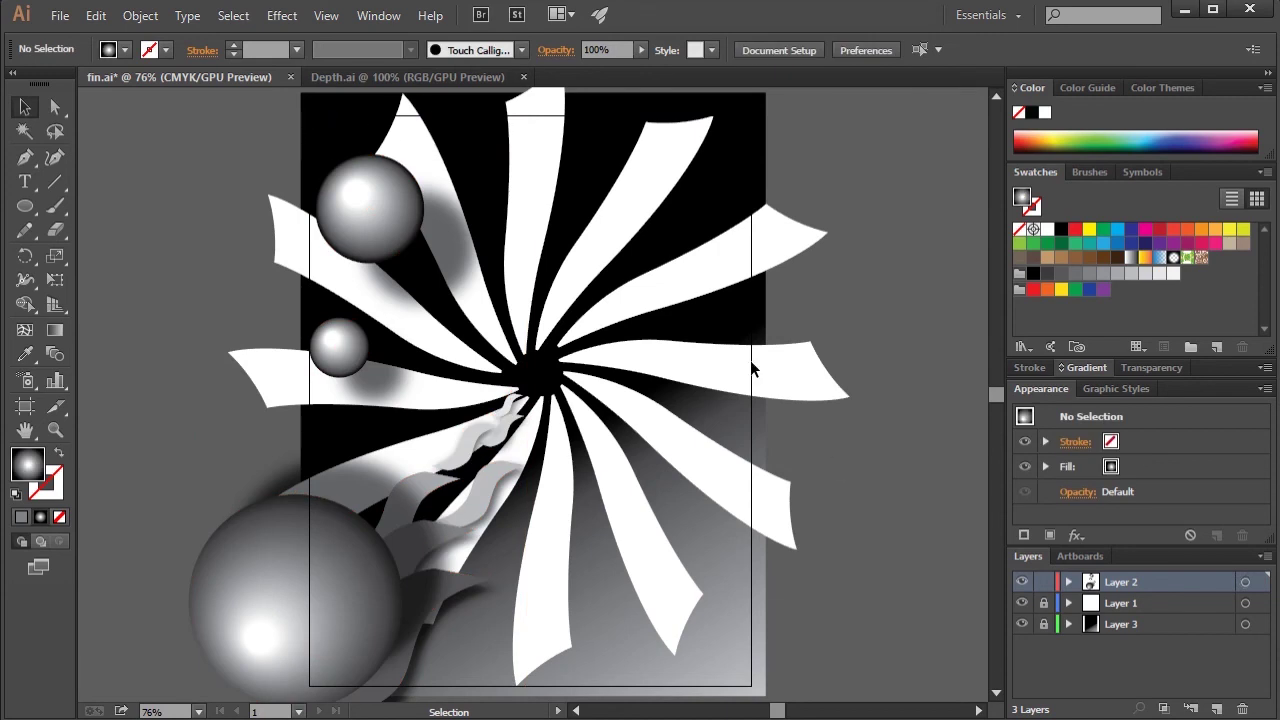
# - Examine the cropped composition in the Navigator, moving and enlarging its preview for a bigger view, and close it
pyautogui.click(366, 18)
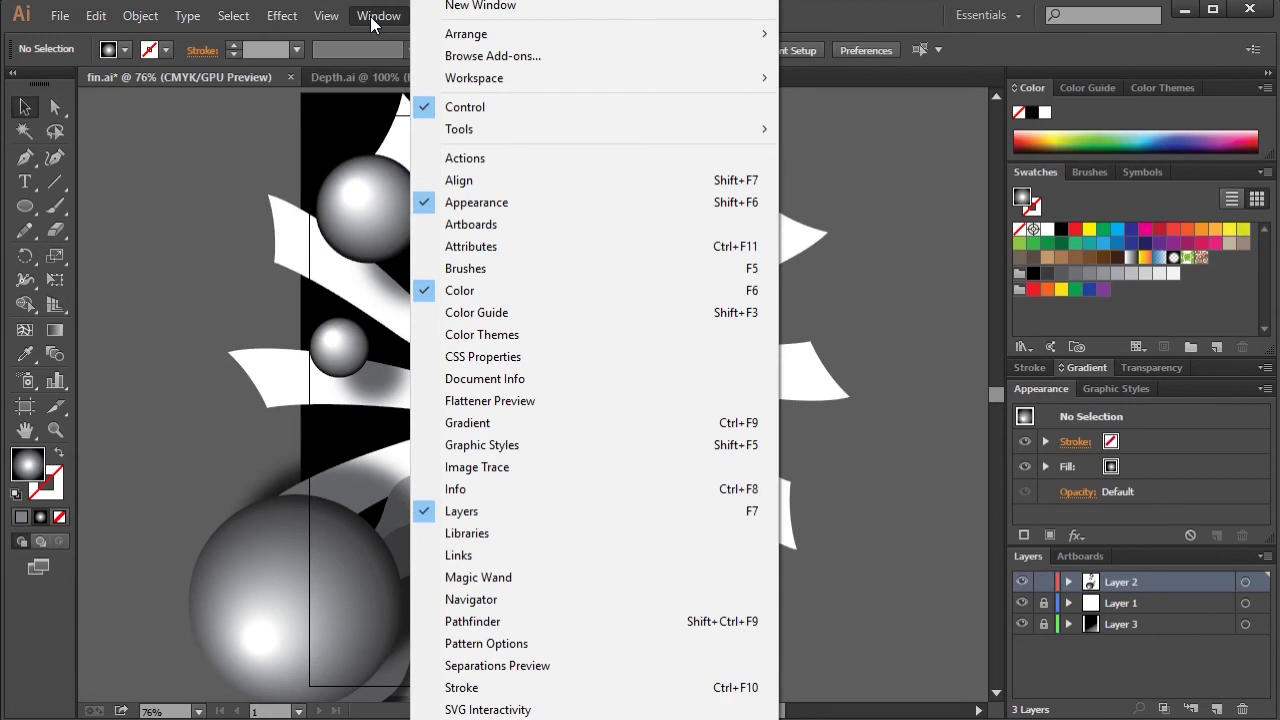
pyautogui.click(470, 599)
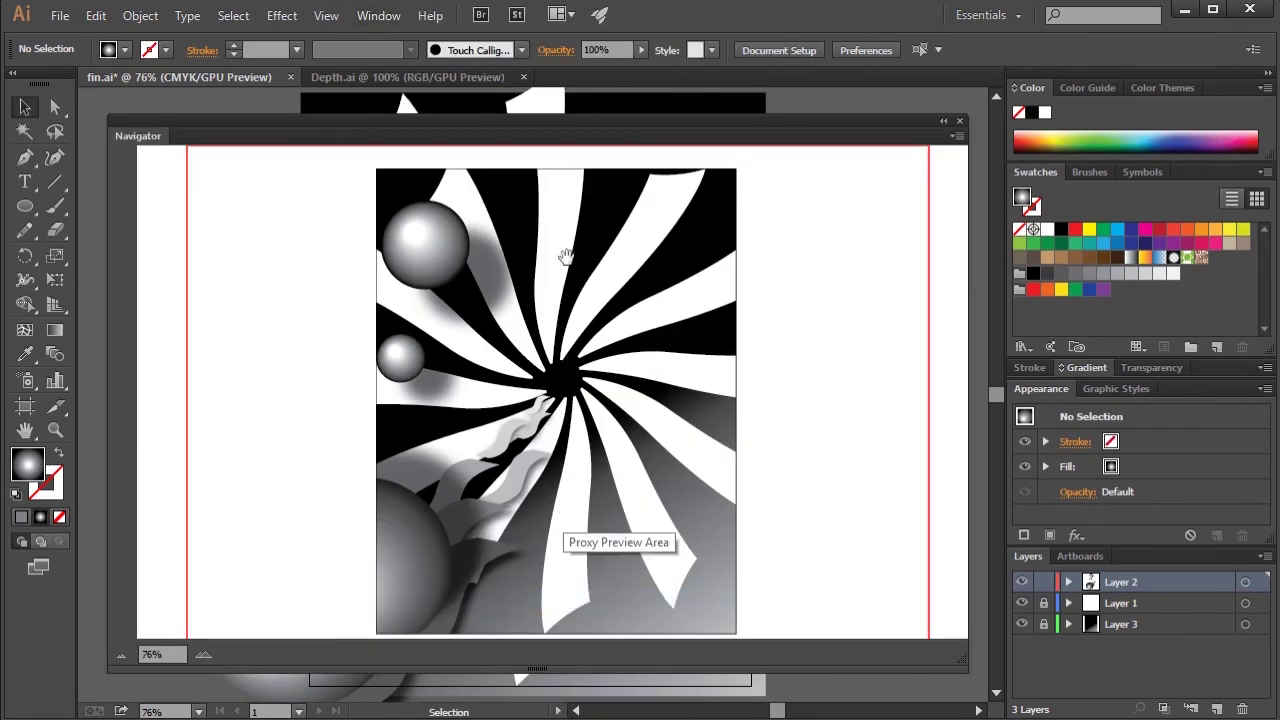
pyautogui.moveTo(965, 662); pyautogui.dragTo(333, 291)
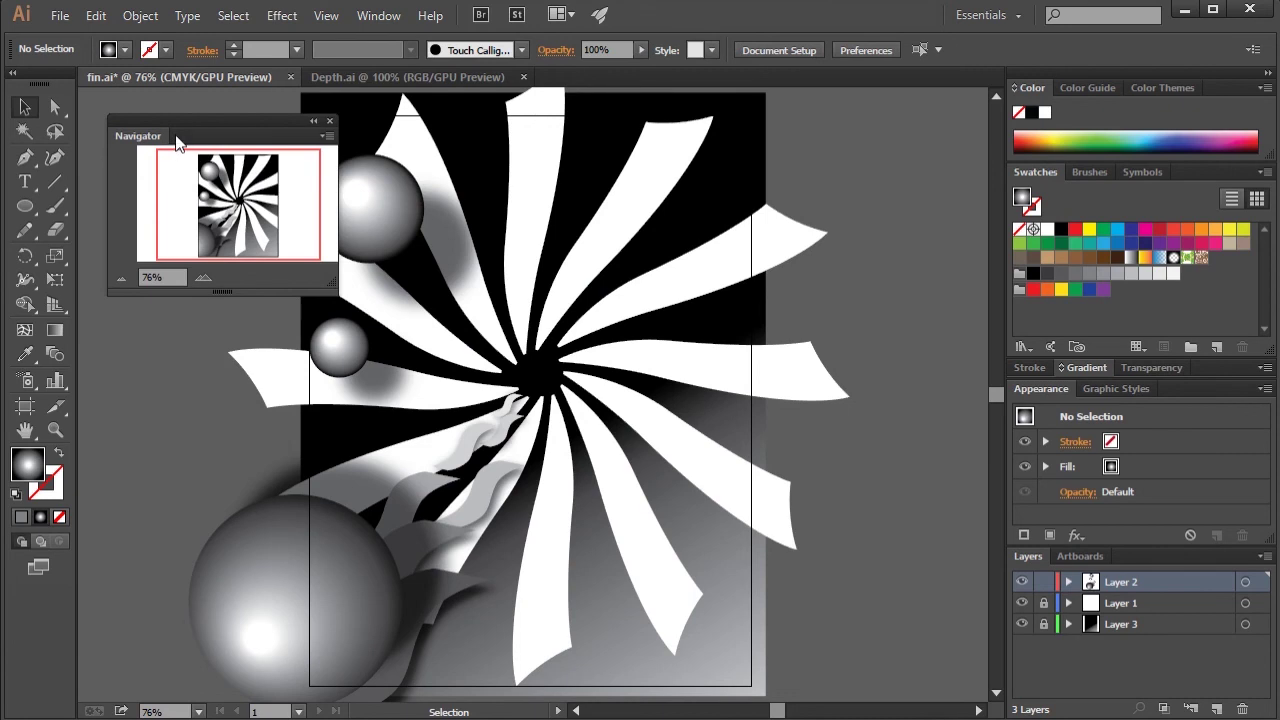
pyautogui.moveTo(172, 133); pyautogui.dragTo(868, 124)
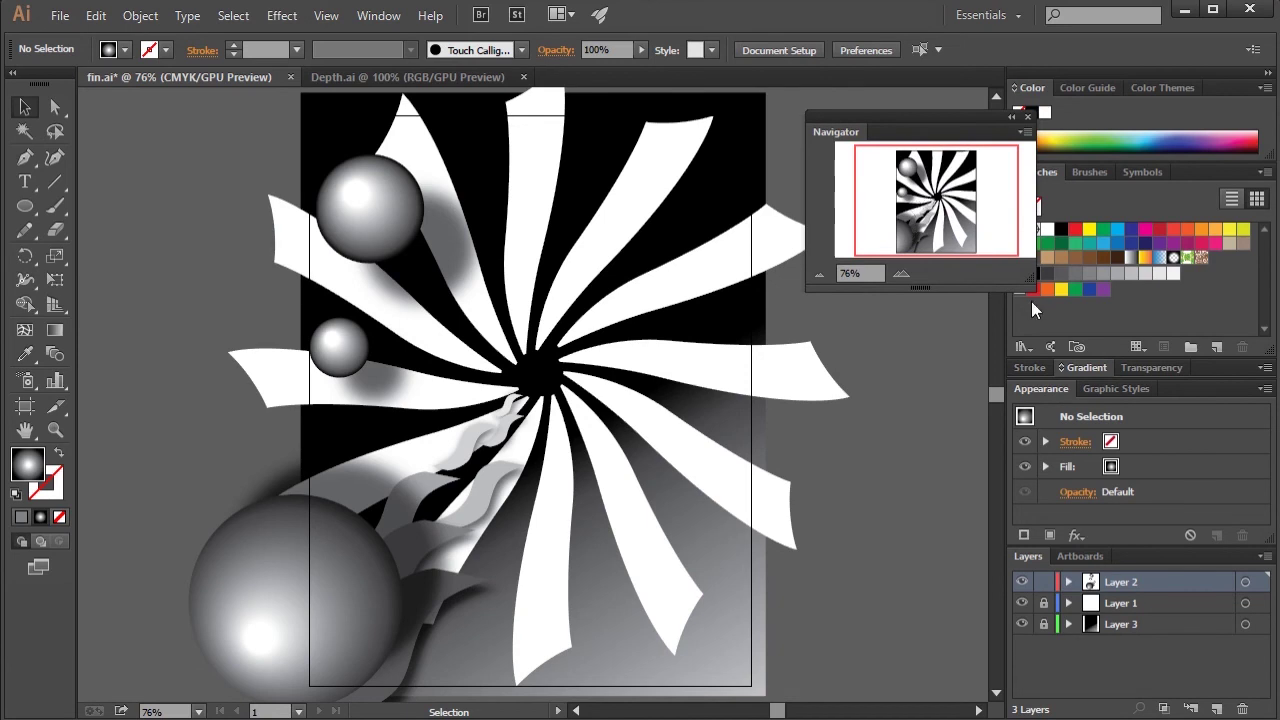
pyautogui.moveTo(808, 287); pyautogui.dragTo(305, 690)
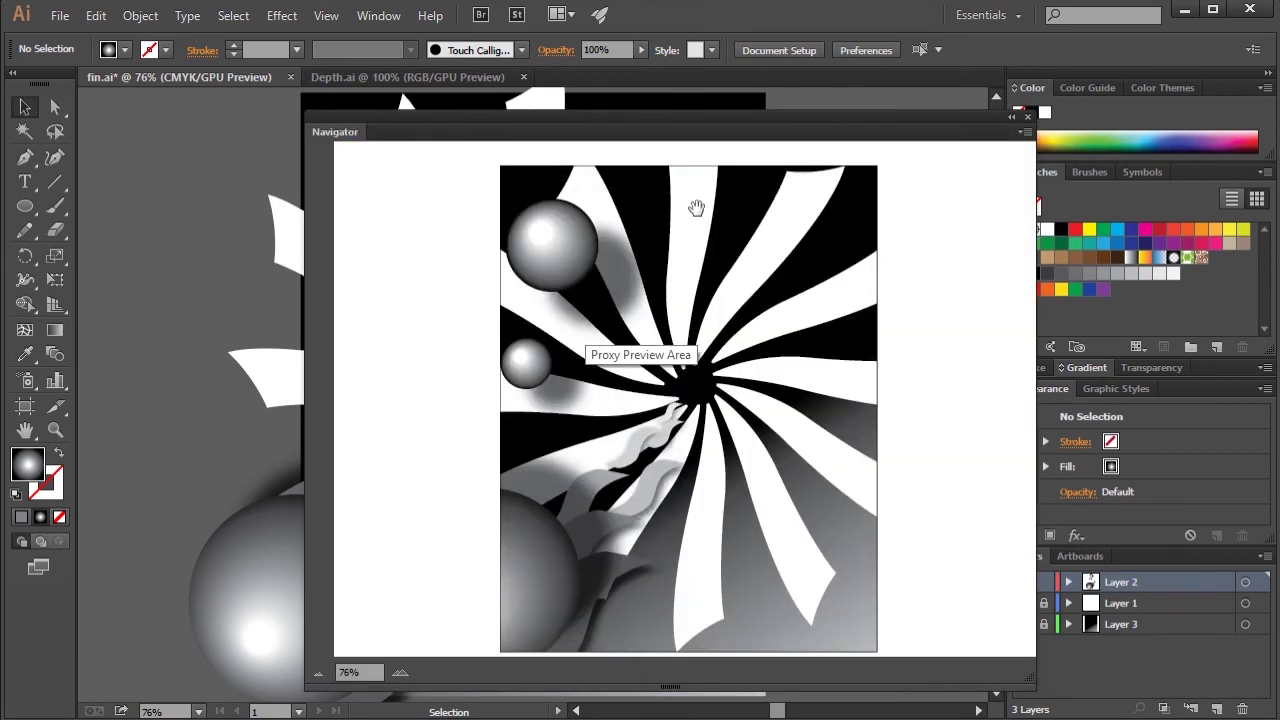
pyautogui.moveTo(651, 131); pyautogui.dragTo(705, 22)
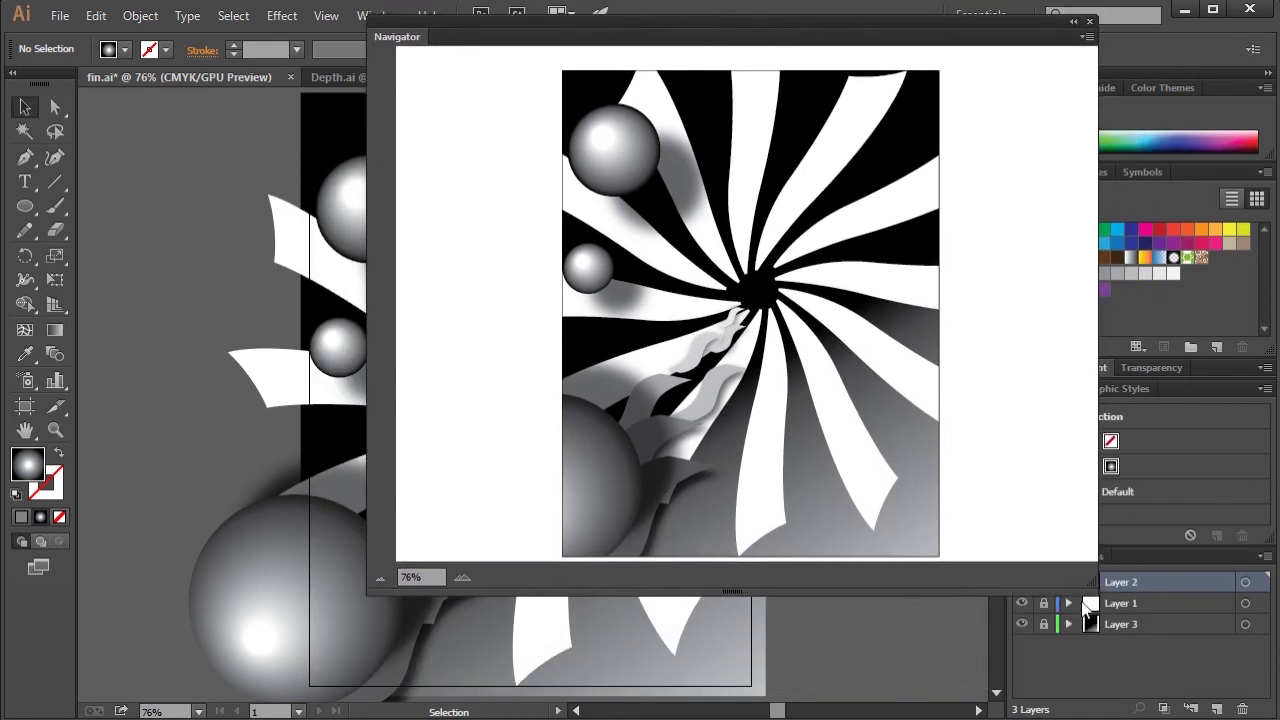
pyautogui.moveTo(1090, 583); pyautogui.dragTo(1240, 714)
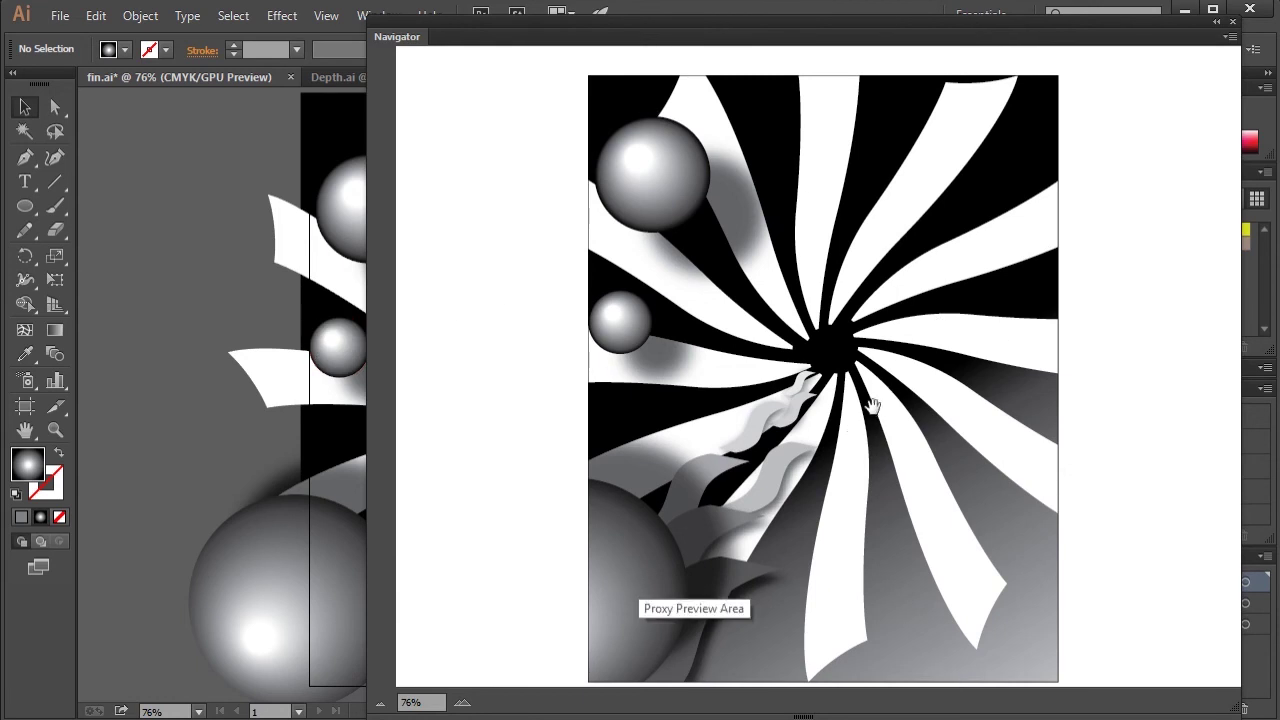
pyautogui.click(1233, 22)
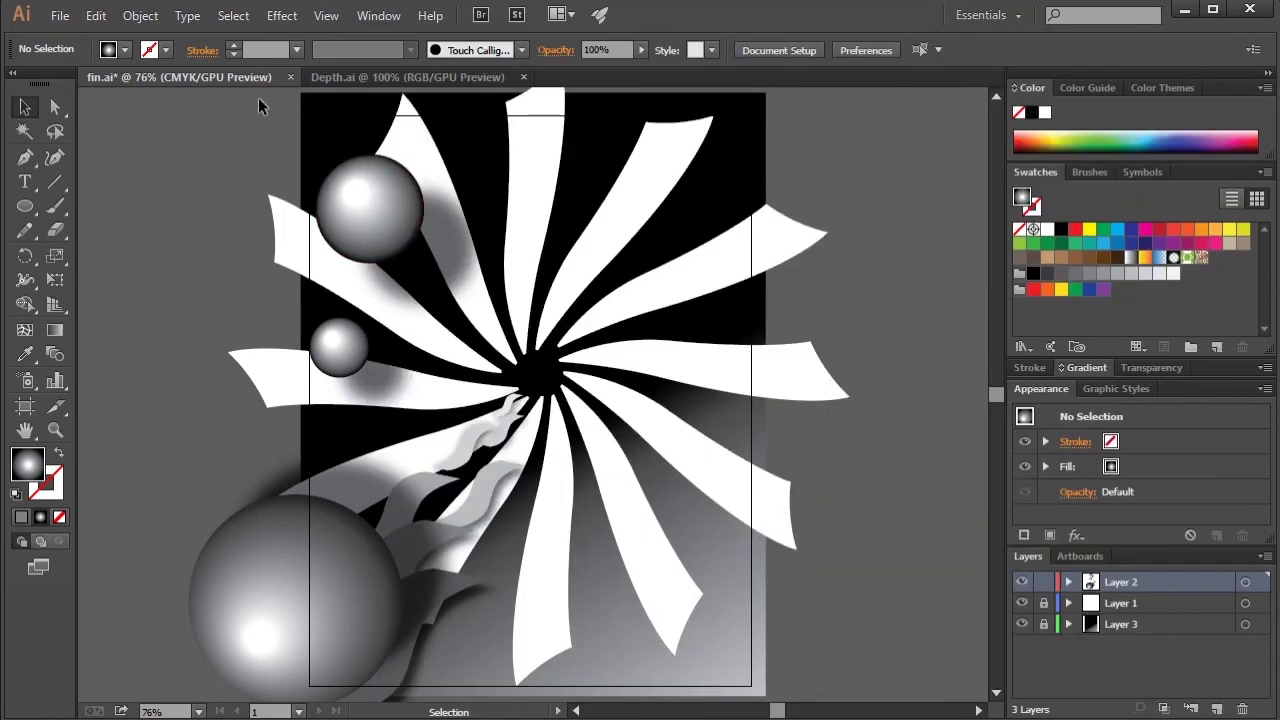
# - Preview the cropped artwork in Save for Web with the whole image fitted in view and the PNG-24 preset, and cancel the export
pyautogui.click(56, 16)
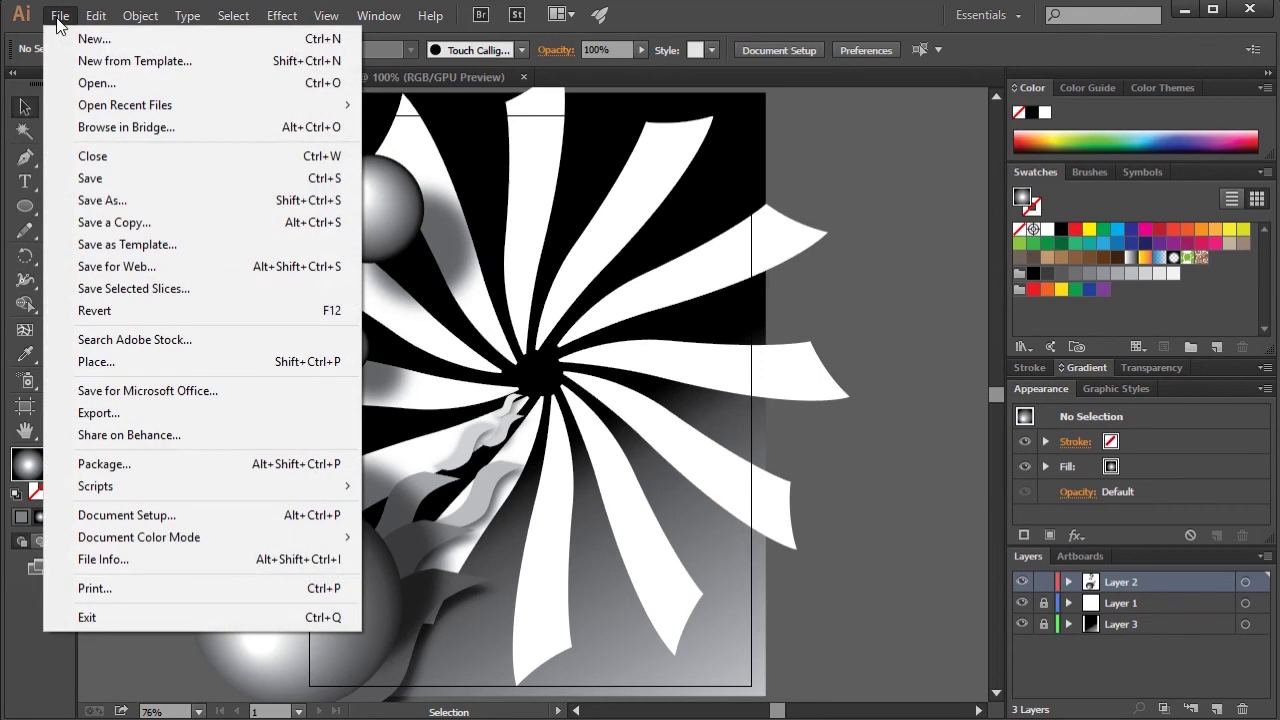
pyautogui.click(96, 265)
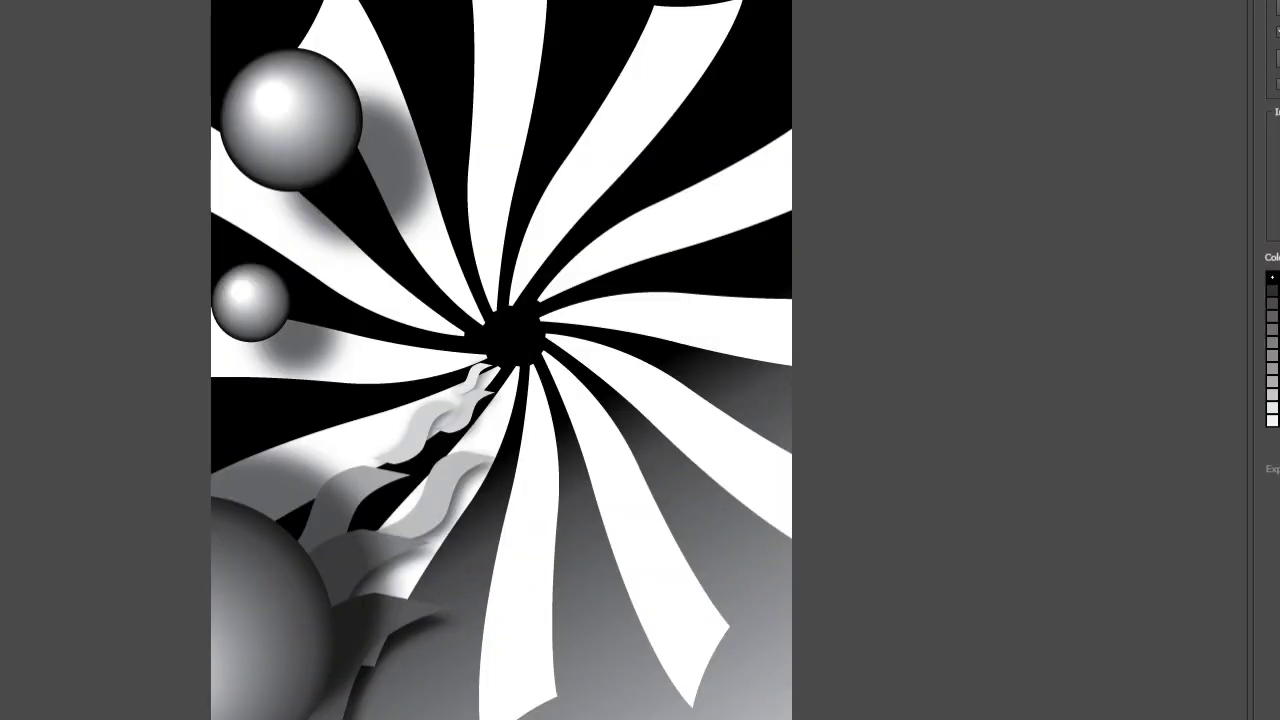
pyautogui.moveTo(1279, 0); pyautogui.dragTo(731, 289)
pyautogui.moveTo(246, 304); pyautogui.dragTo(637, 44)
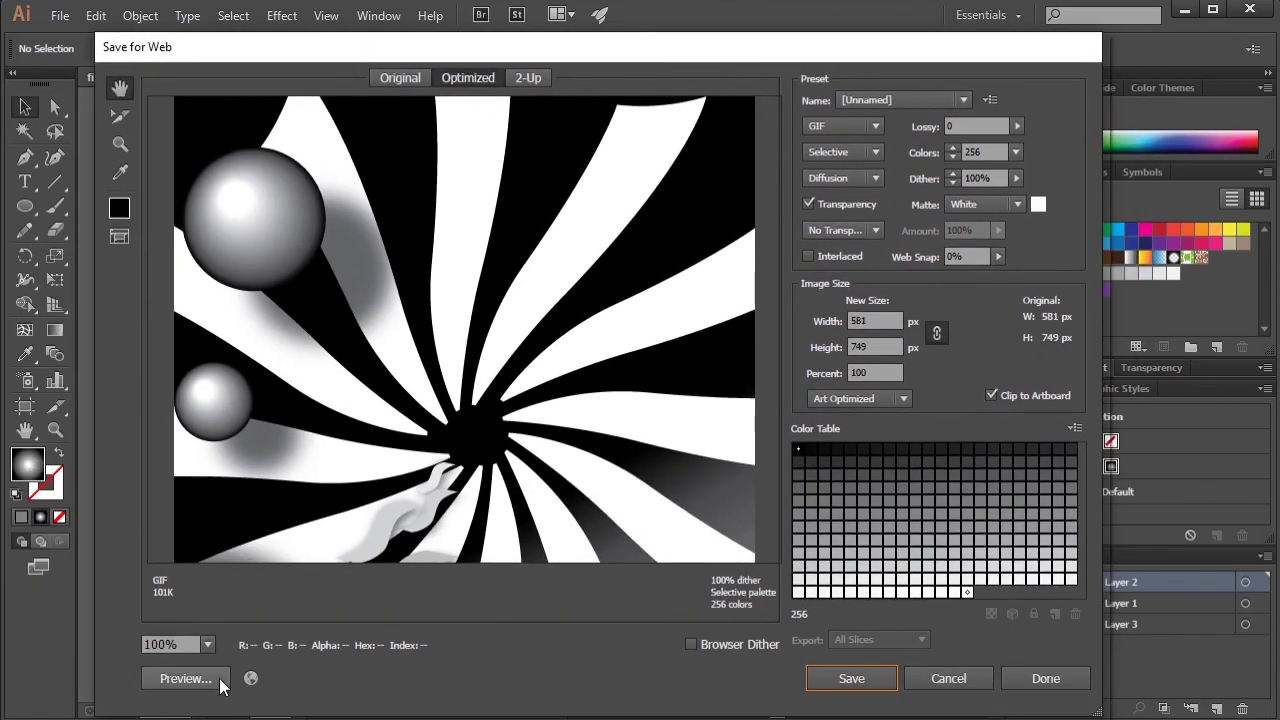
pyautogui.click(206, 646)
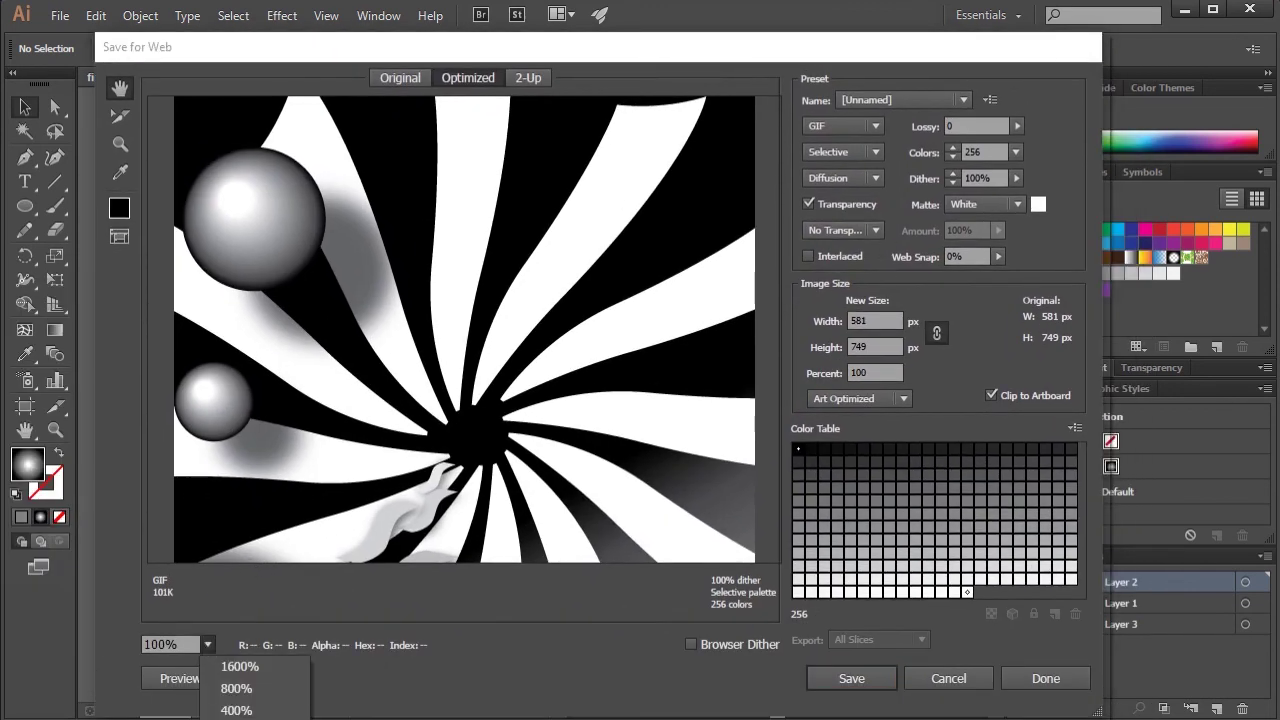
pyautogui.click(245, 719)
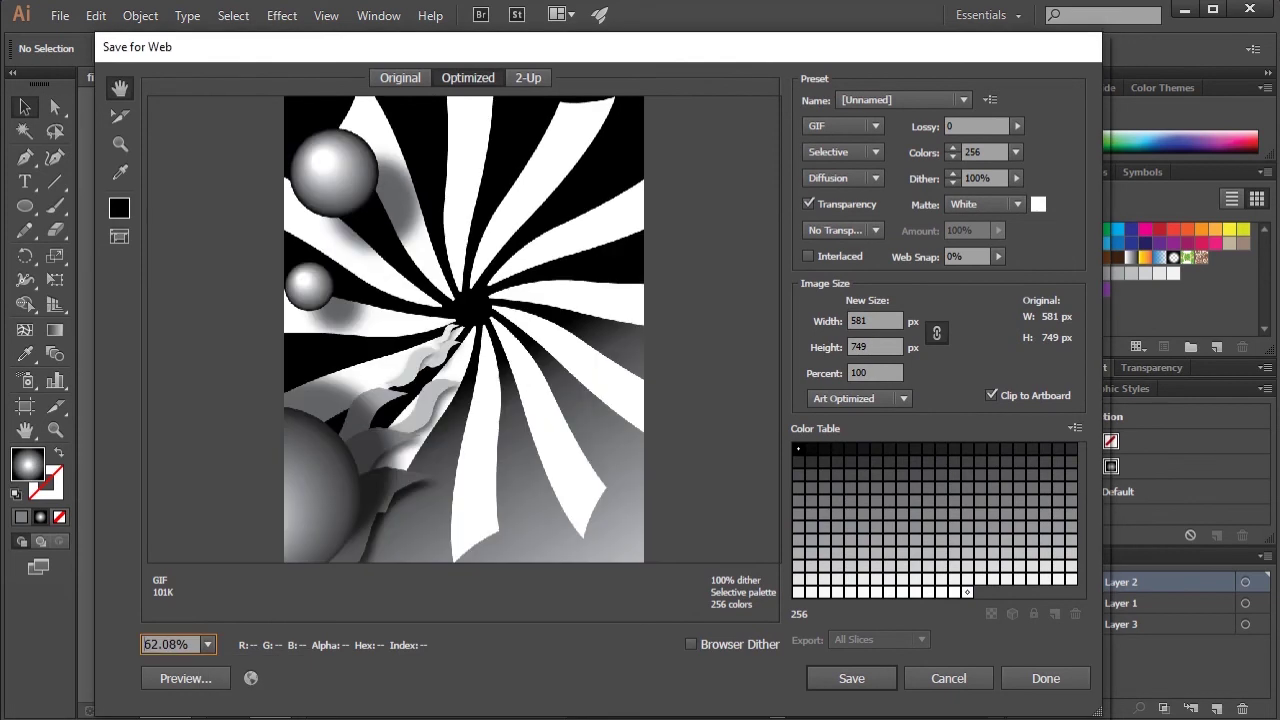
pyautogui.click(966, 100)
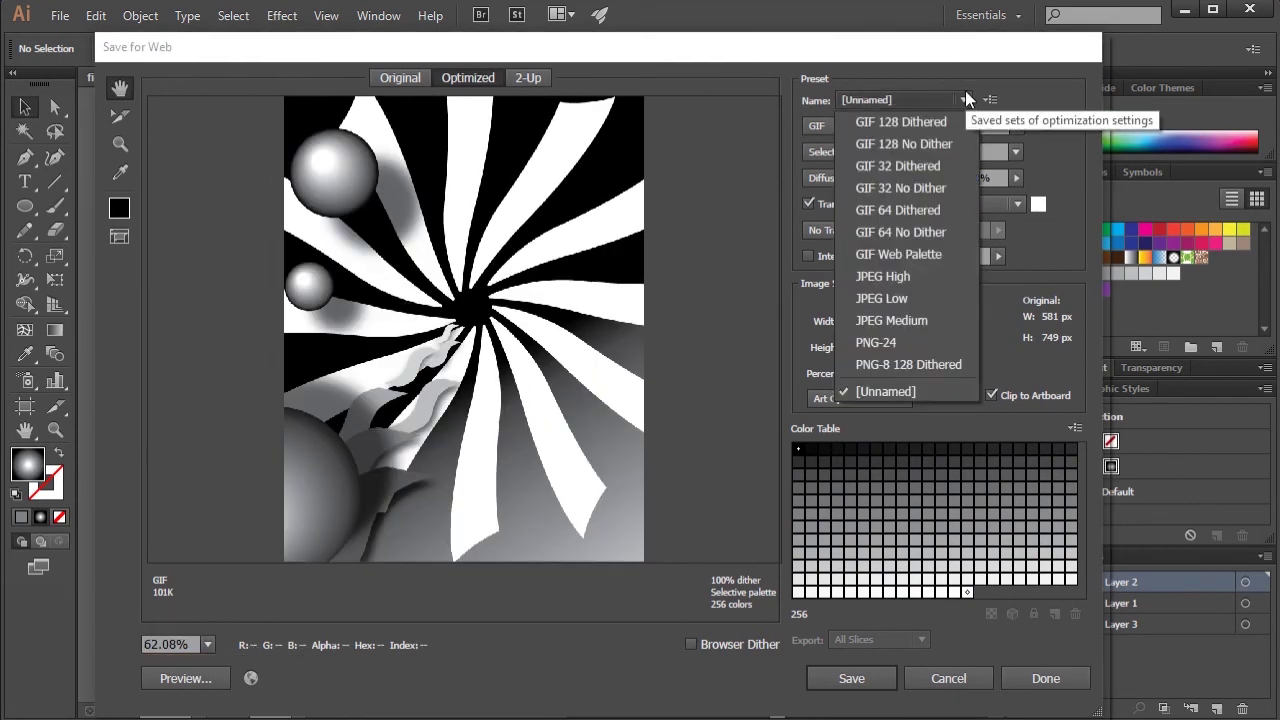
pyautogui.click(867, 338)
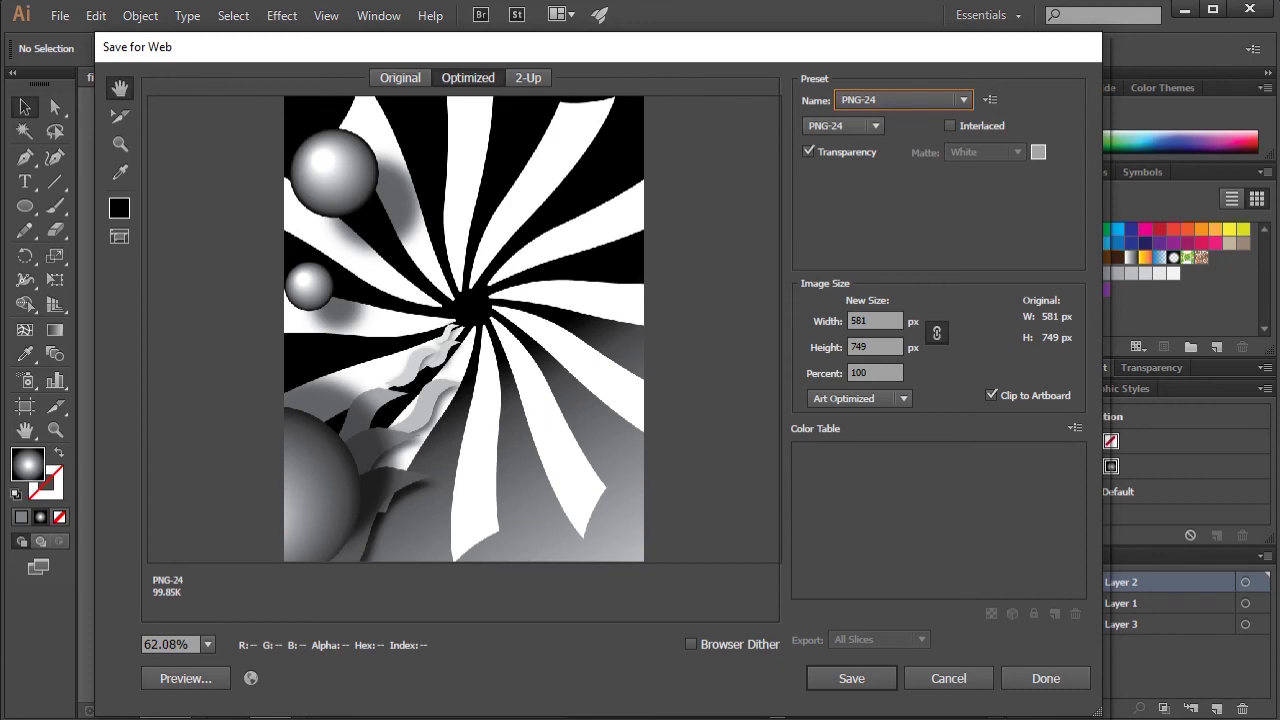
pyautogui.click(948, 679)
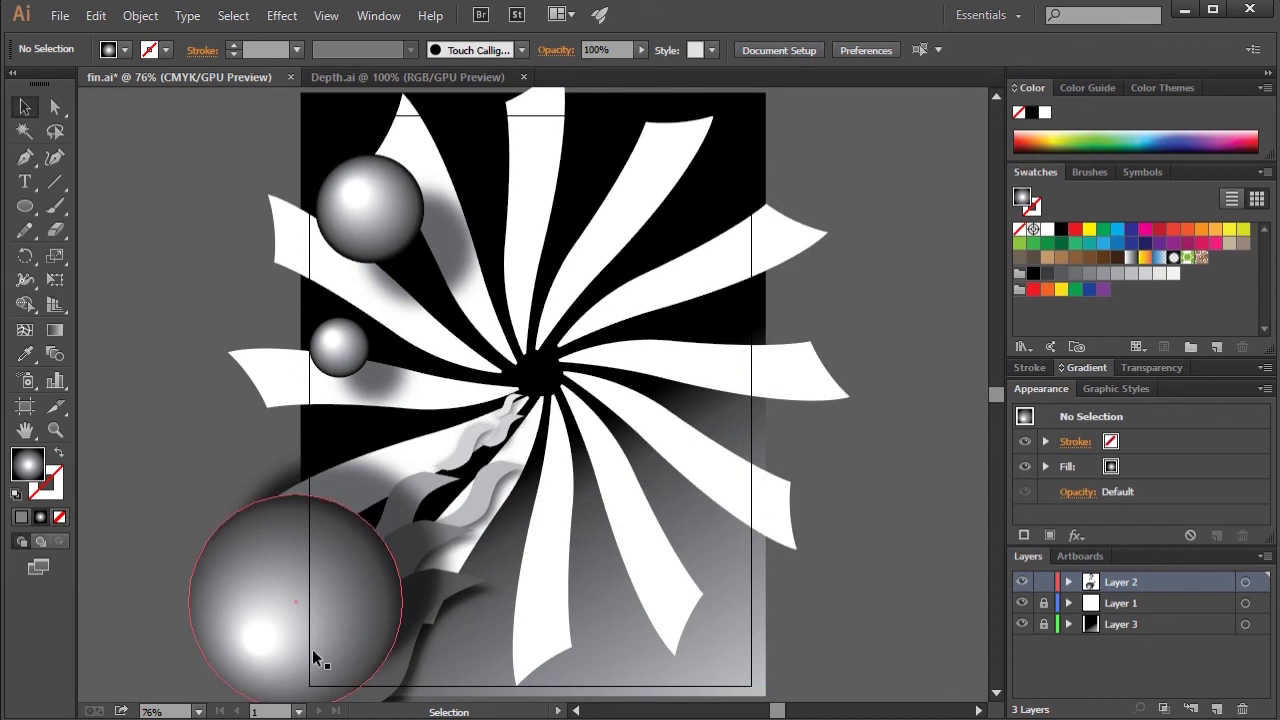
# - Return to editing the main artboard with the Artboard tool
pyautogui.click(24, 407)
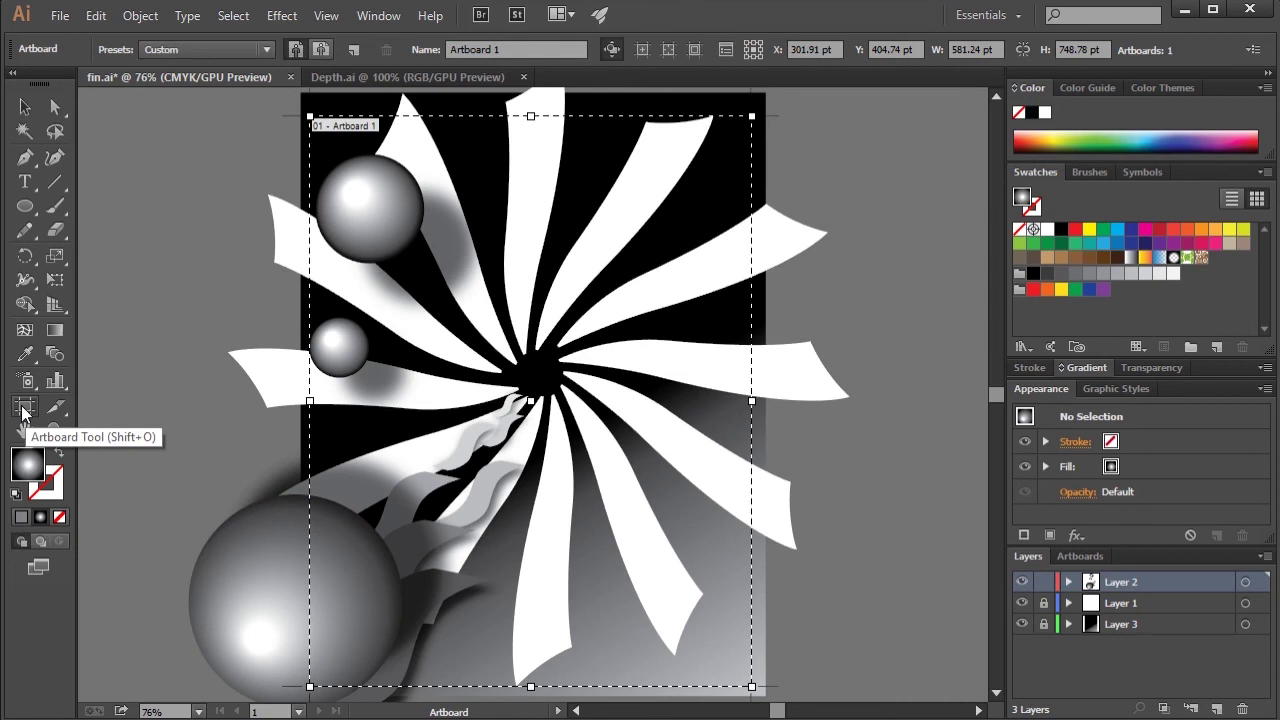